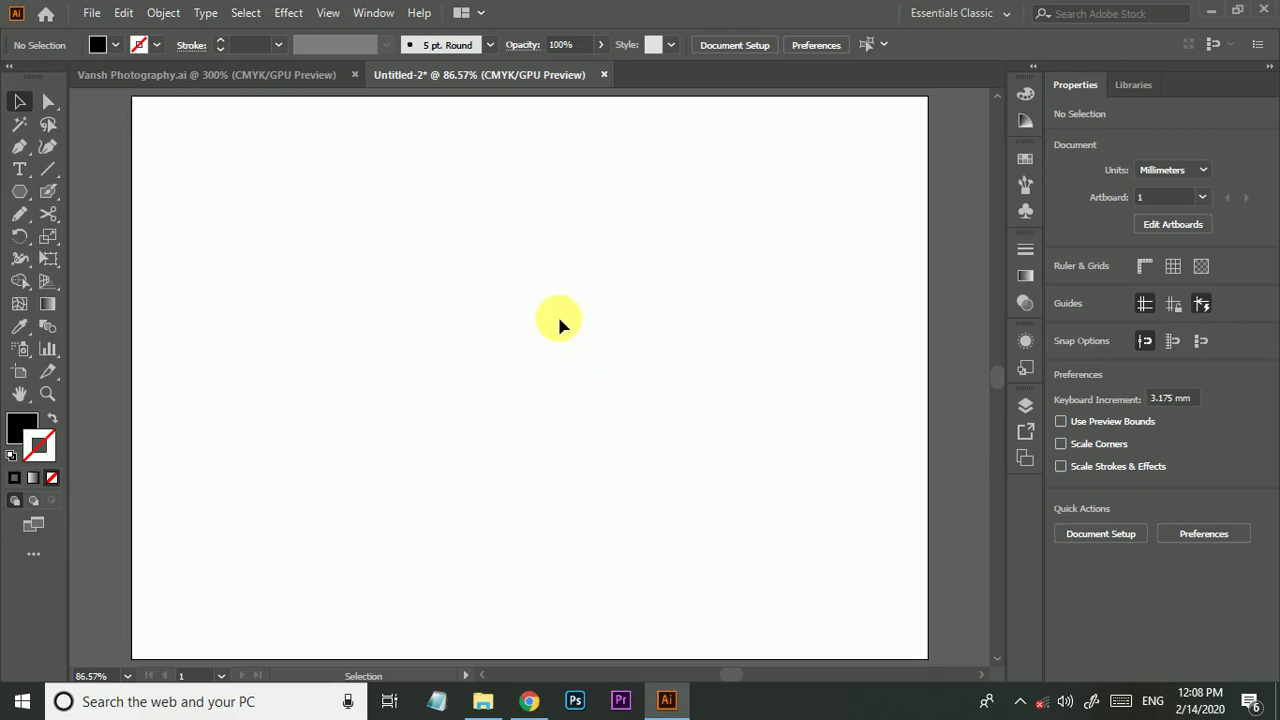
# Draw a diagonal line down to the right with the default black stroke.
pyautogui.hotkey('ctrl', '1')
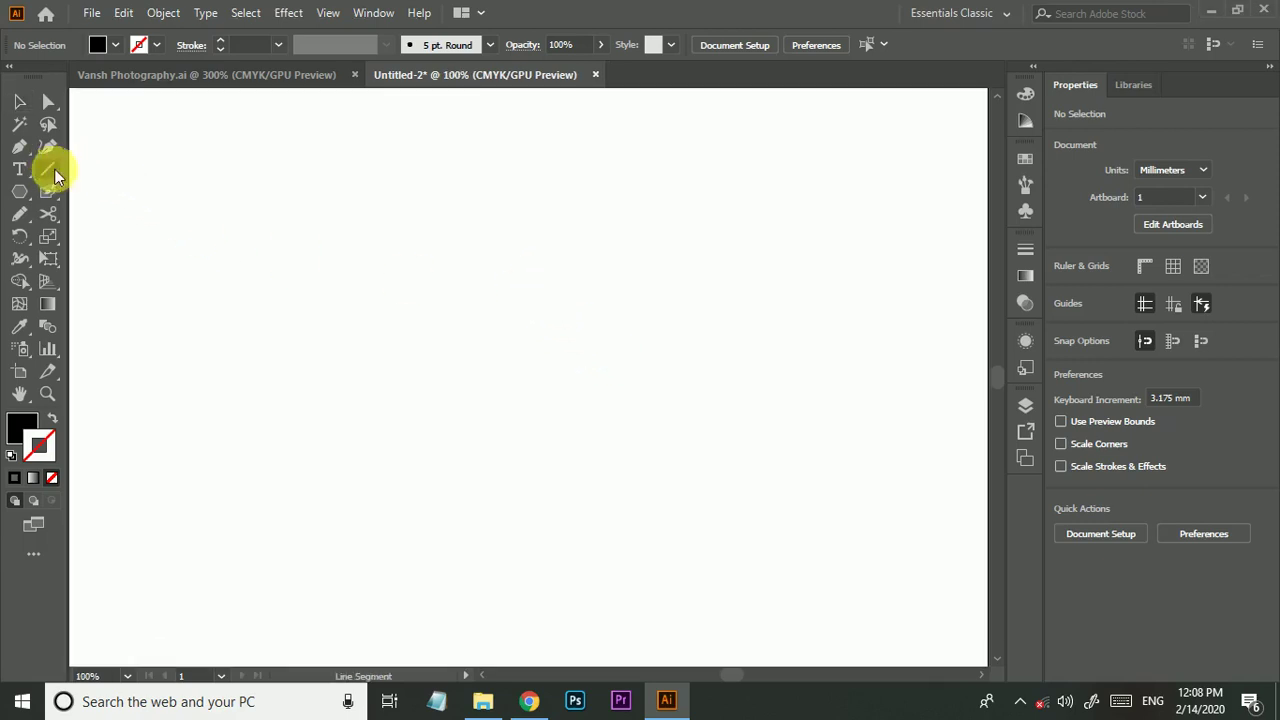
pyautogui.click(55, 175)
pyautogui.moveTo(356, 274); pyautogui.dragTo(447, 381)
pyautogui.press('d')
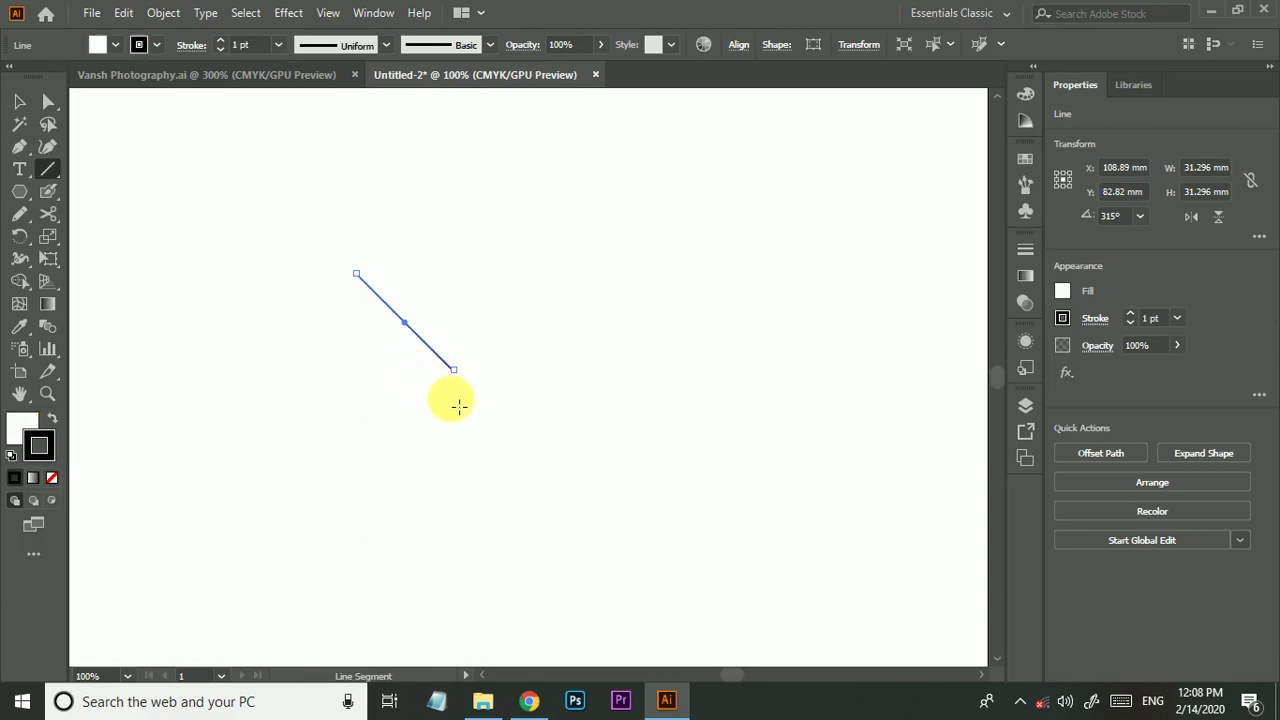
pyautogui.press('v')
pyautogui.click(423, 363)
pyautogui.scroll(2, 405, 318)
# Make a vertically reflected copy of the line to form an X.
pyautogui.click(403, 334)
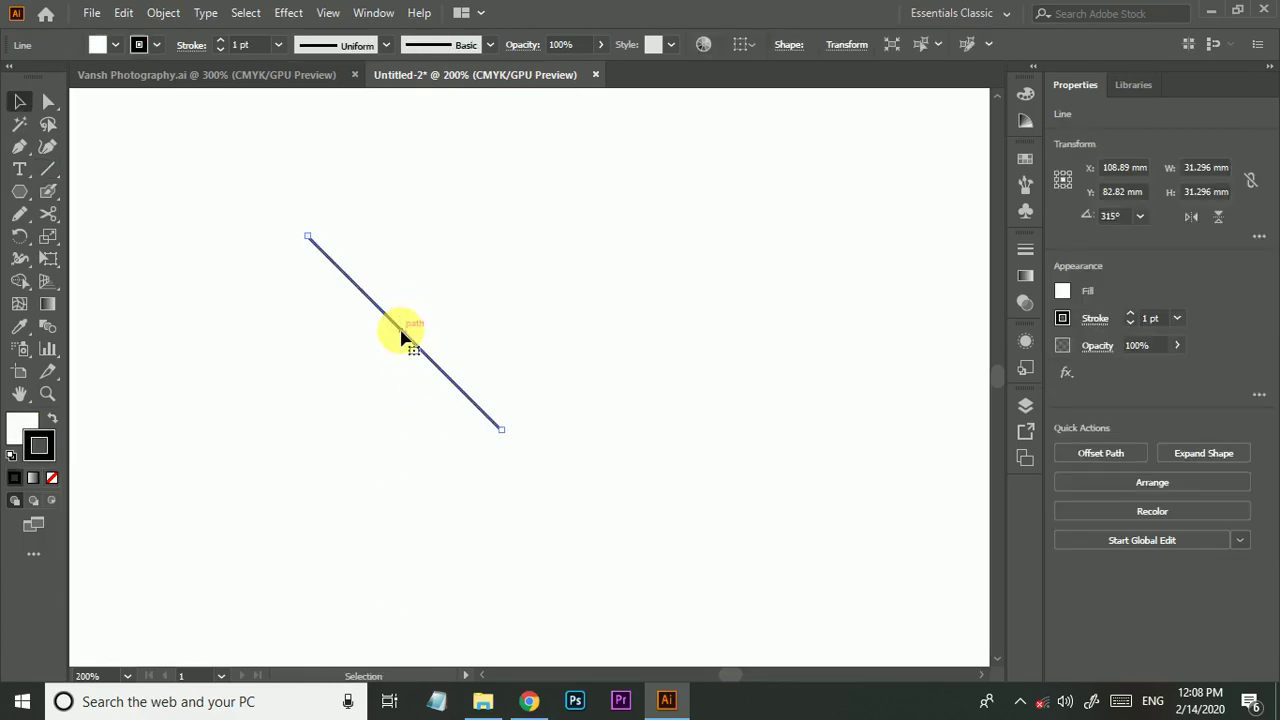
pyautogui.rightClick(403, 334)
pyautogui.moveTo(496, 566)
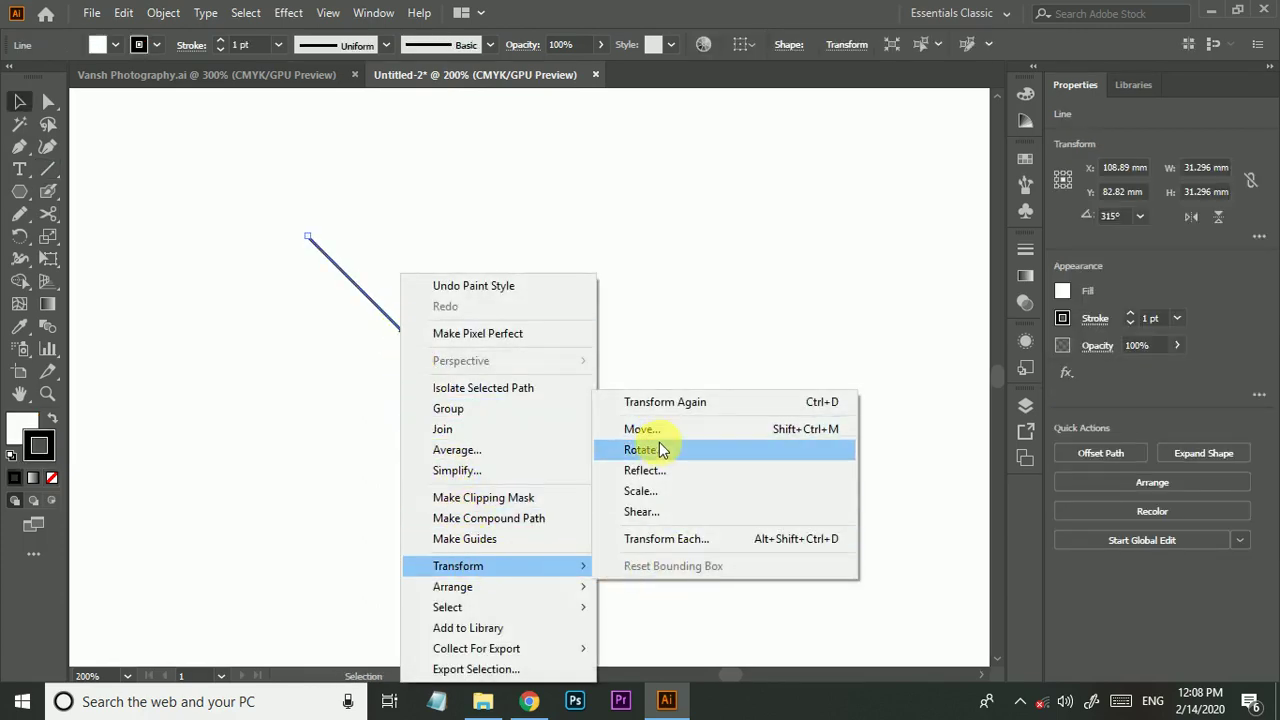
pyautogui.click(648, 470)
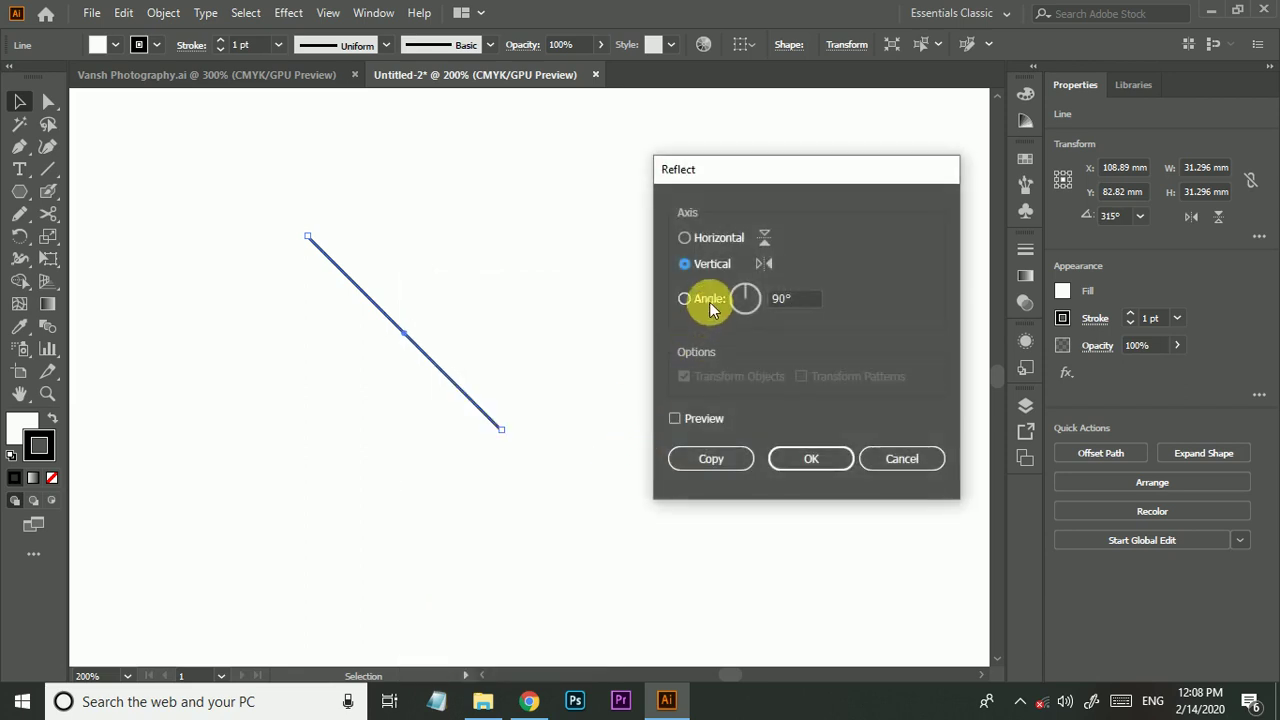
pyautogui.click(697, 418)
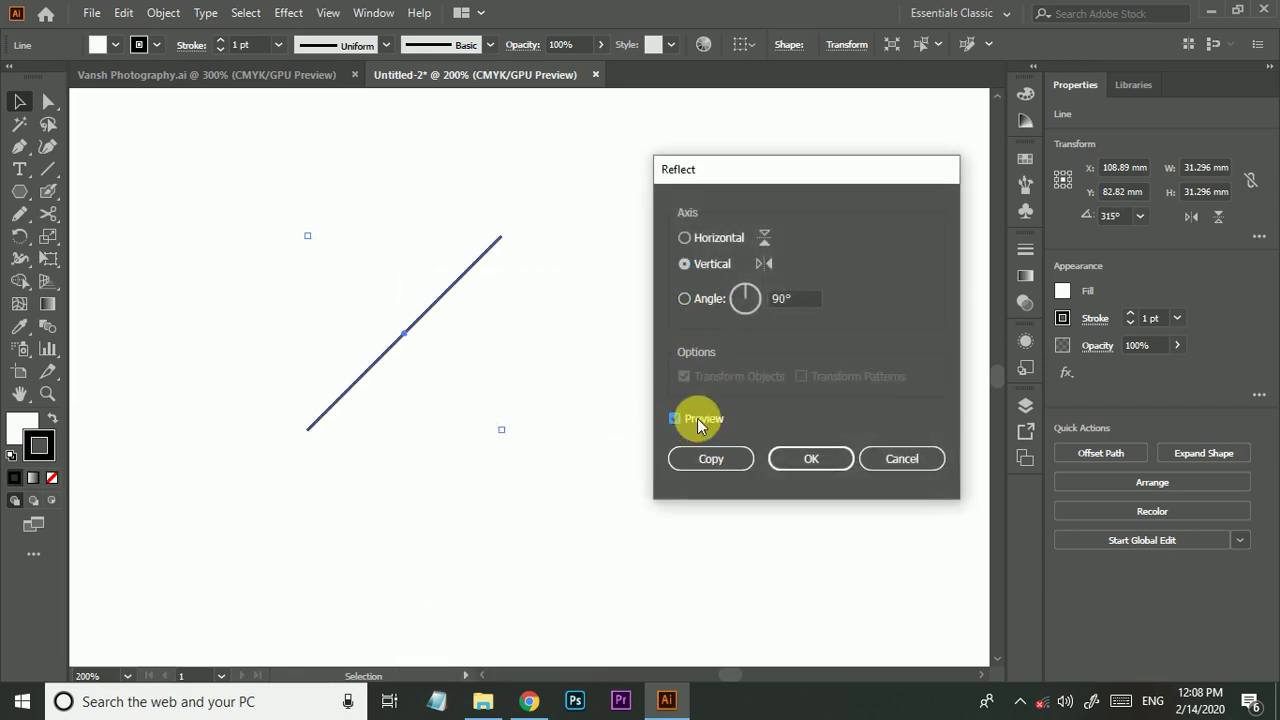
pyautogui.click(697, 418)
pyautogui.click(708, 458)
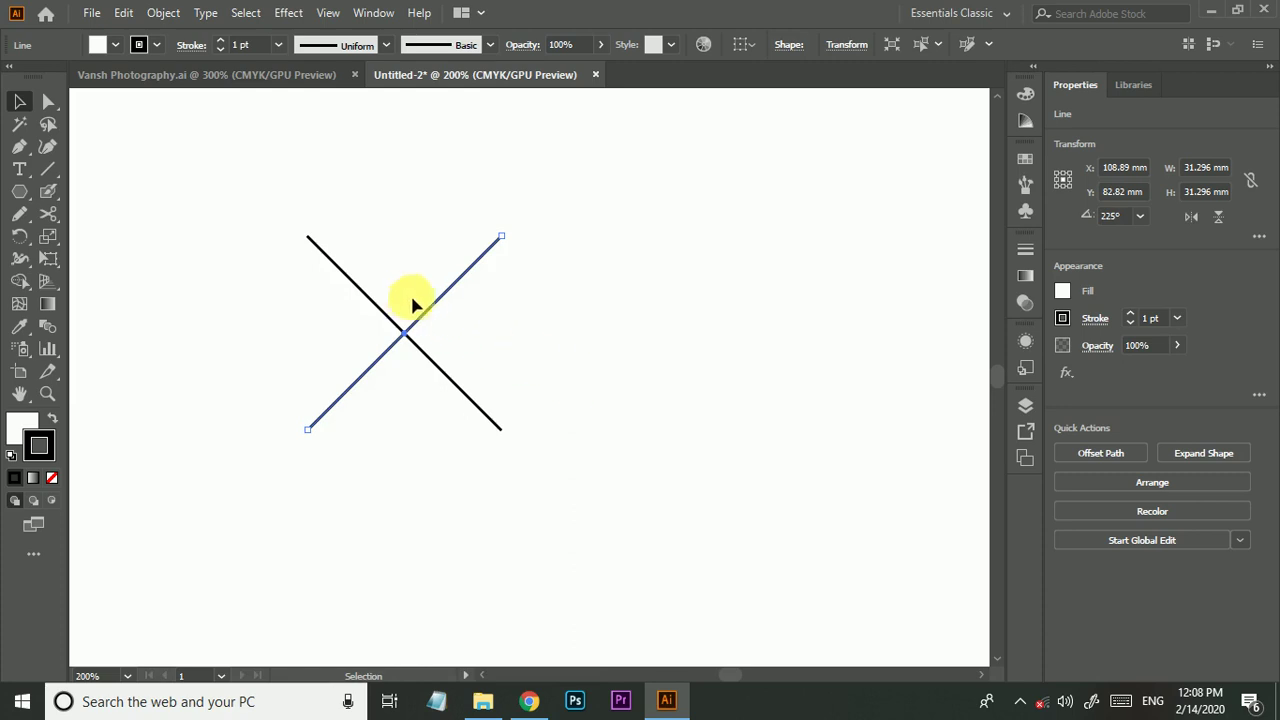
# Slide the mirrored line to the right so the two lines form a V.
pyautogui.moveTo(431, 318); pyautogui.dragTo(615, 346)
pyautogui.click(547, 417)
pyautogui.scroll(3, 541, 425)
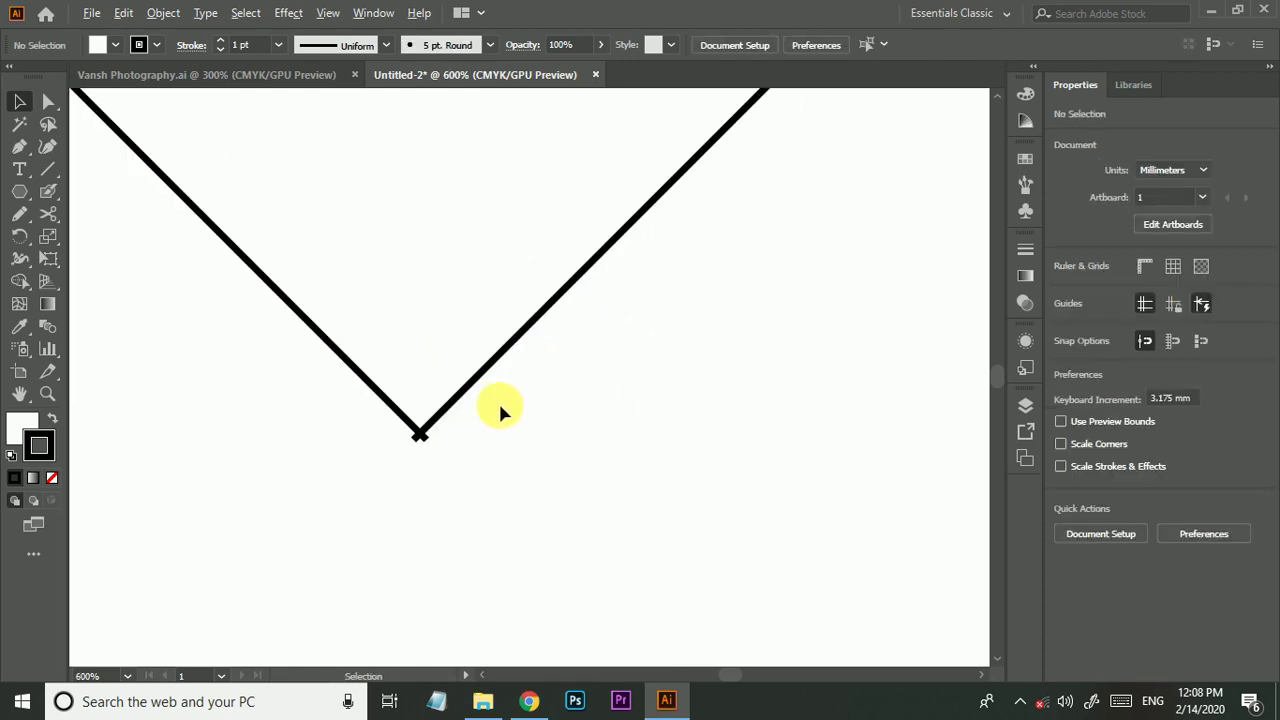
# Average the two bottom anchors onto one spot and join them into one path.
pyautogui.click(48, 104)
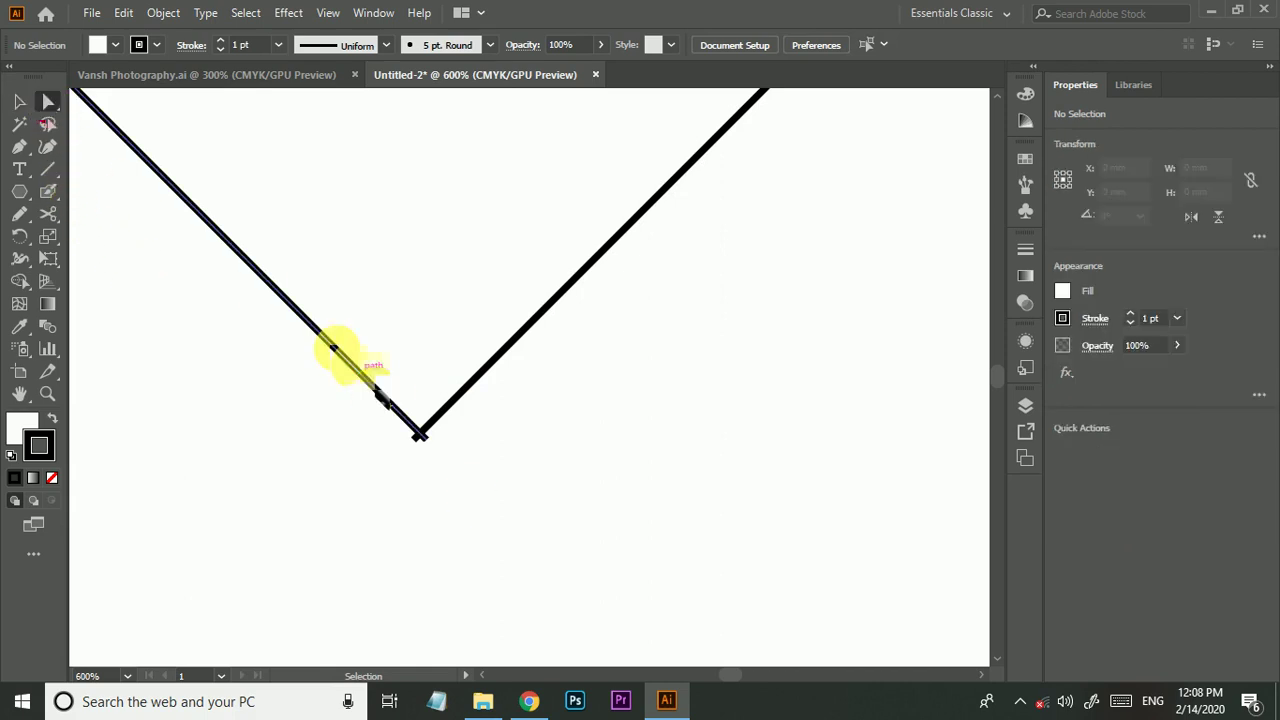
pyautogui.moveTo(471, 491); pyautogui.dragTo(343, 357)
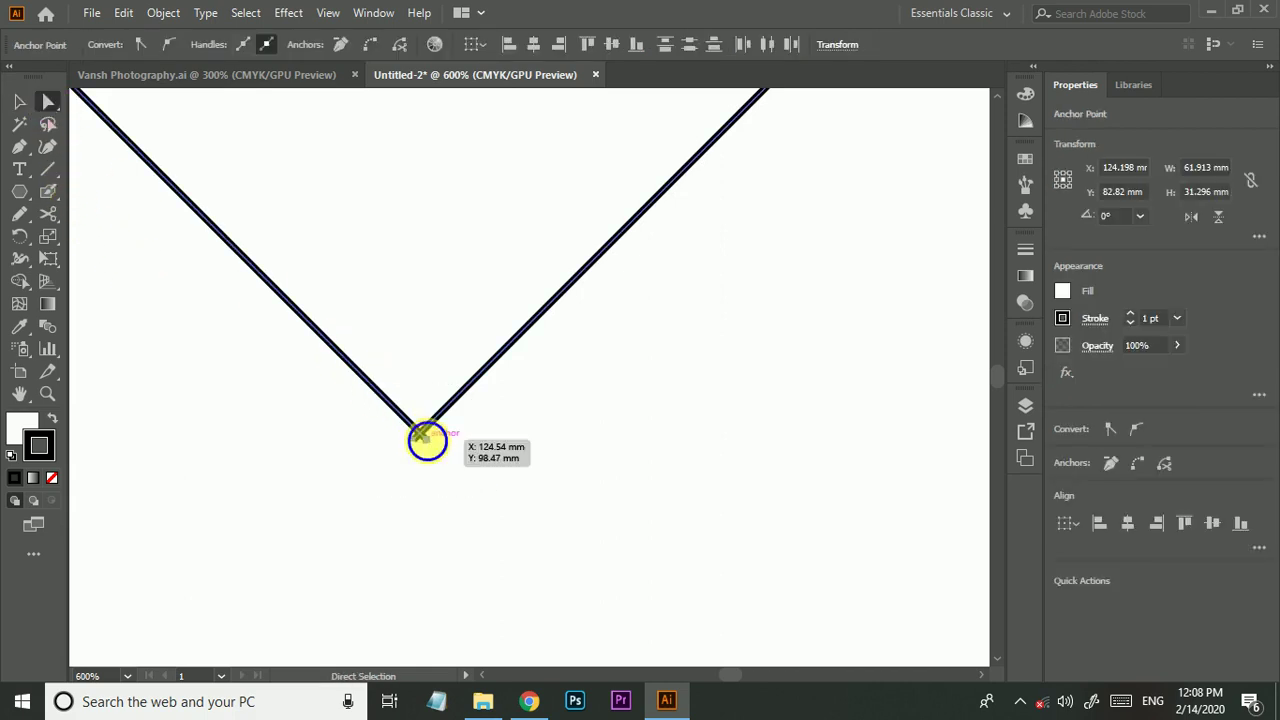
pyautogui.rightClick(420, 440)
pyautogui.click(520, 215)
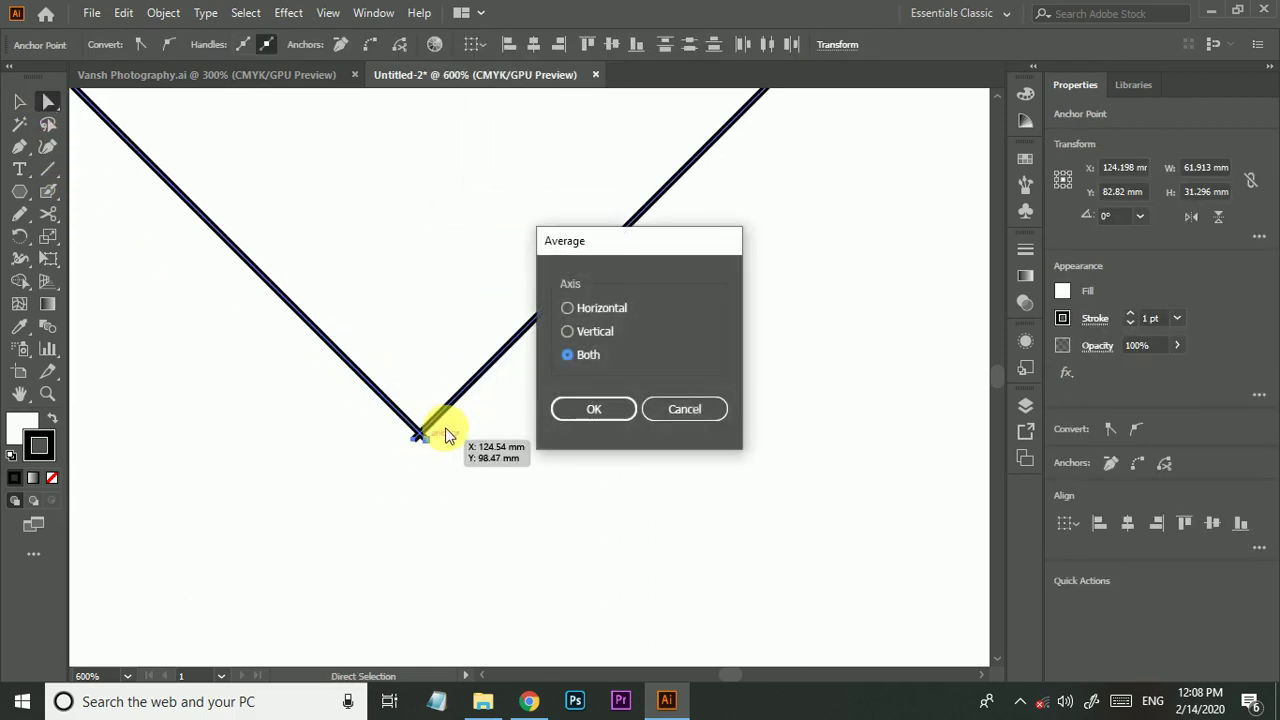
pyautogui.click(583, 418)
pyautogui.rightClick(420, 436)
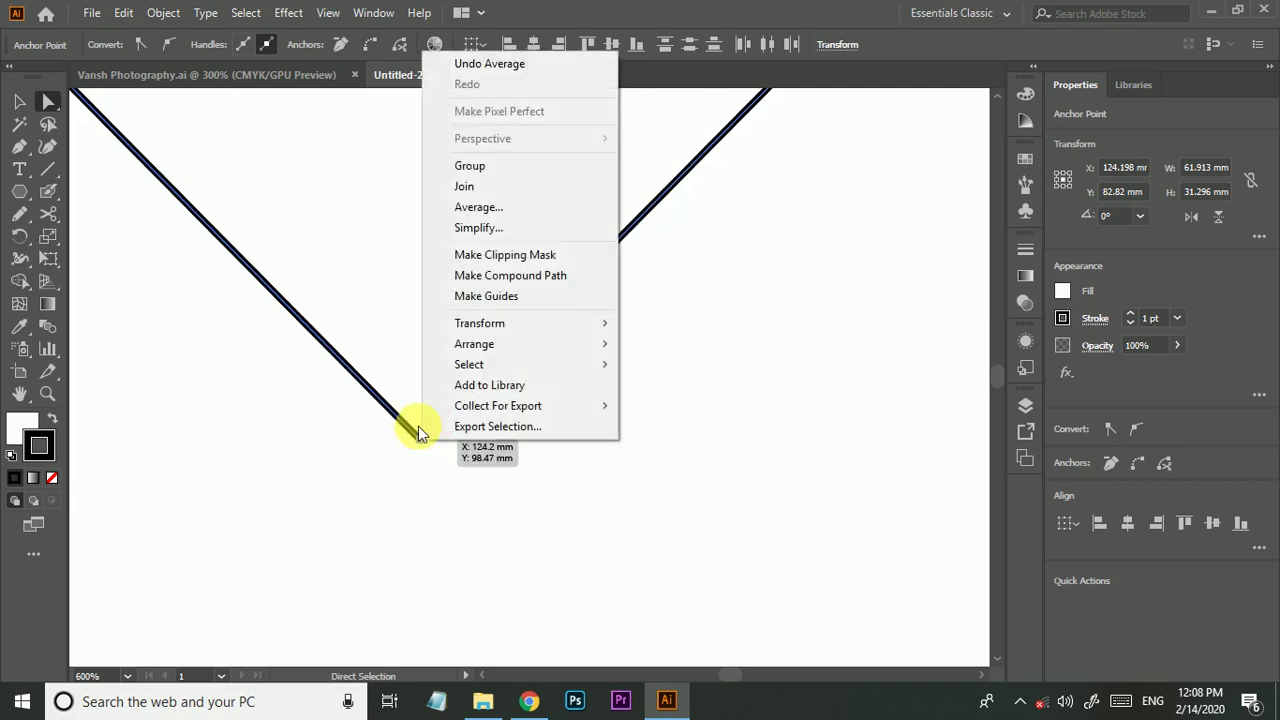
pyautogui.click(468, 186)
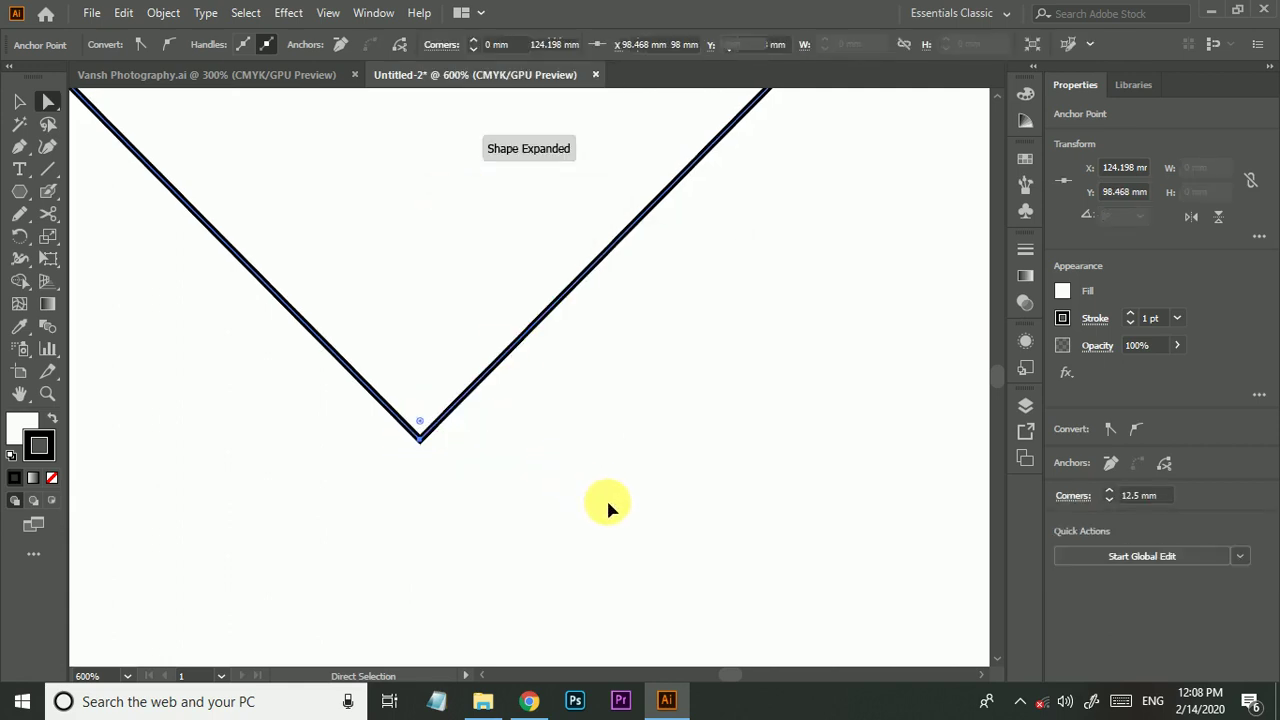
# Raise the V's stroke weight from 14 pt to 28 pt.
pyautogui.click(437, 445)
pyautogui.press('v')
pyautogui.scroll(-4, 437, 428)
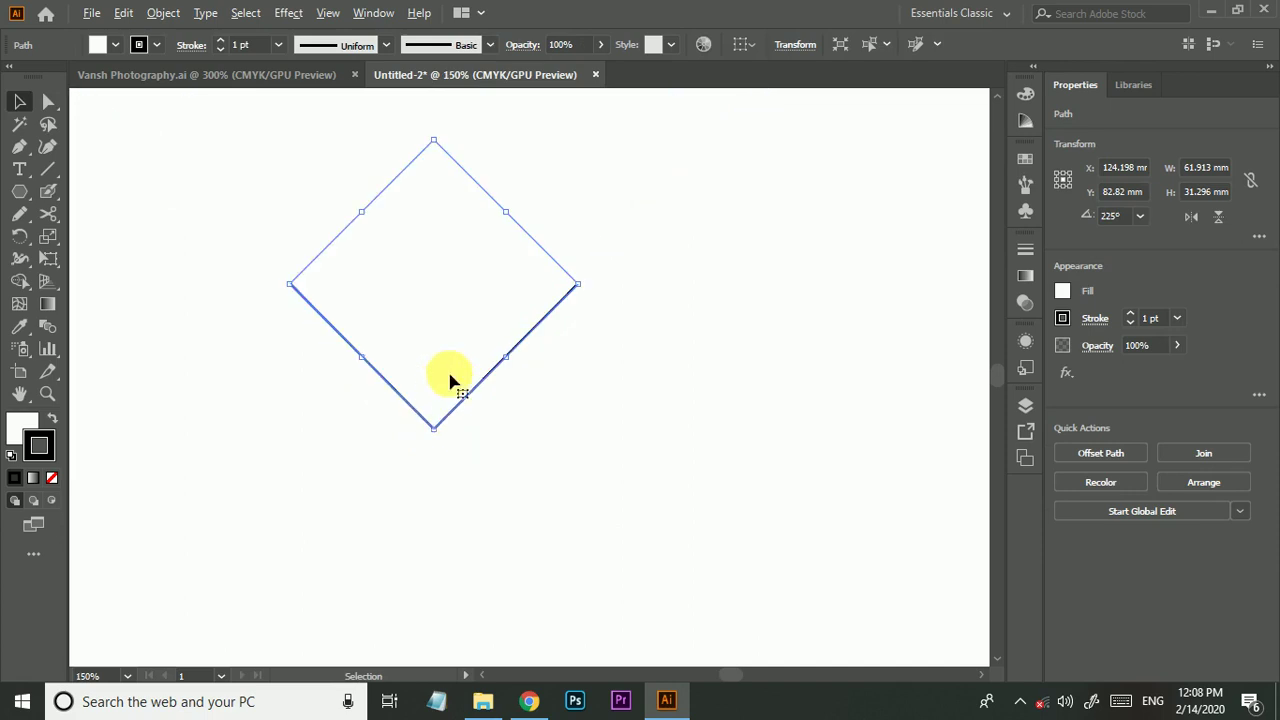
pyautogui.scroll(1, 450, 380)
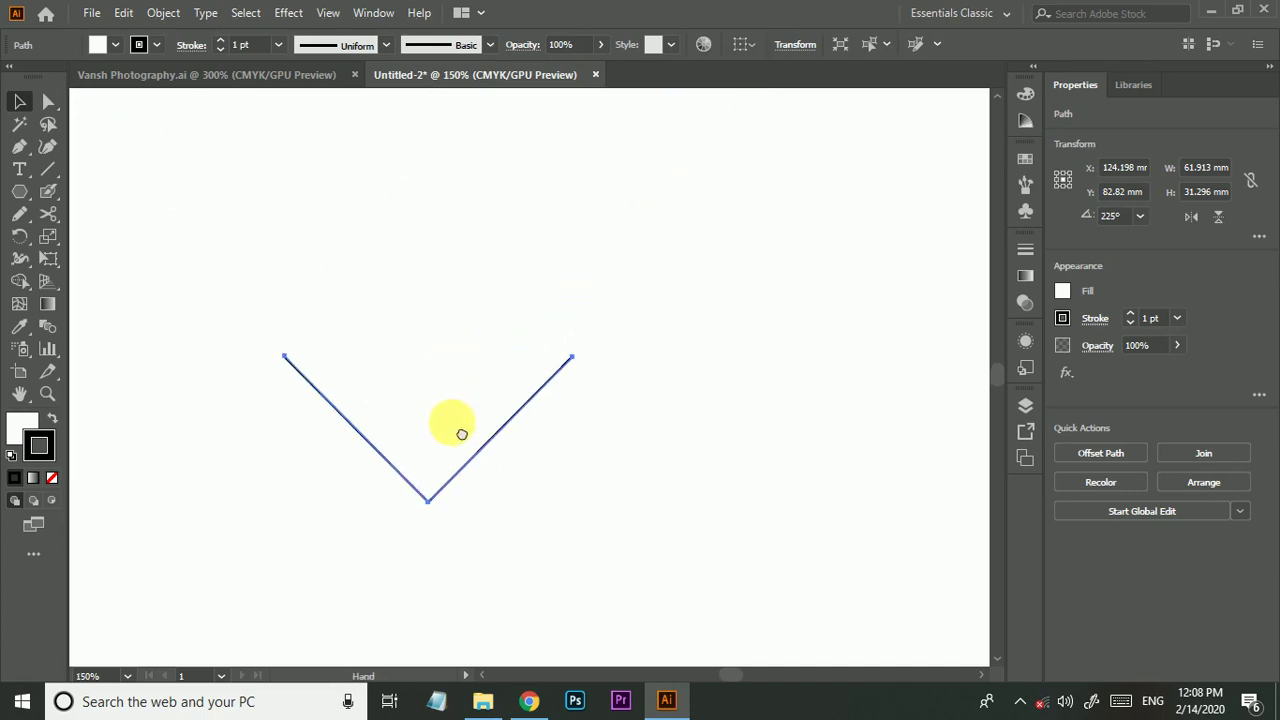
pyautogui.click(1178, 320)
pyautogui.click(1201, 564)
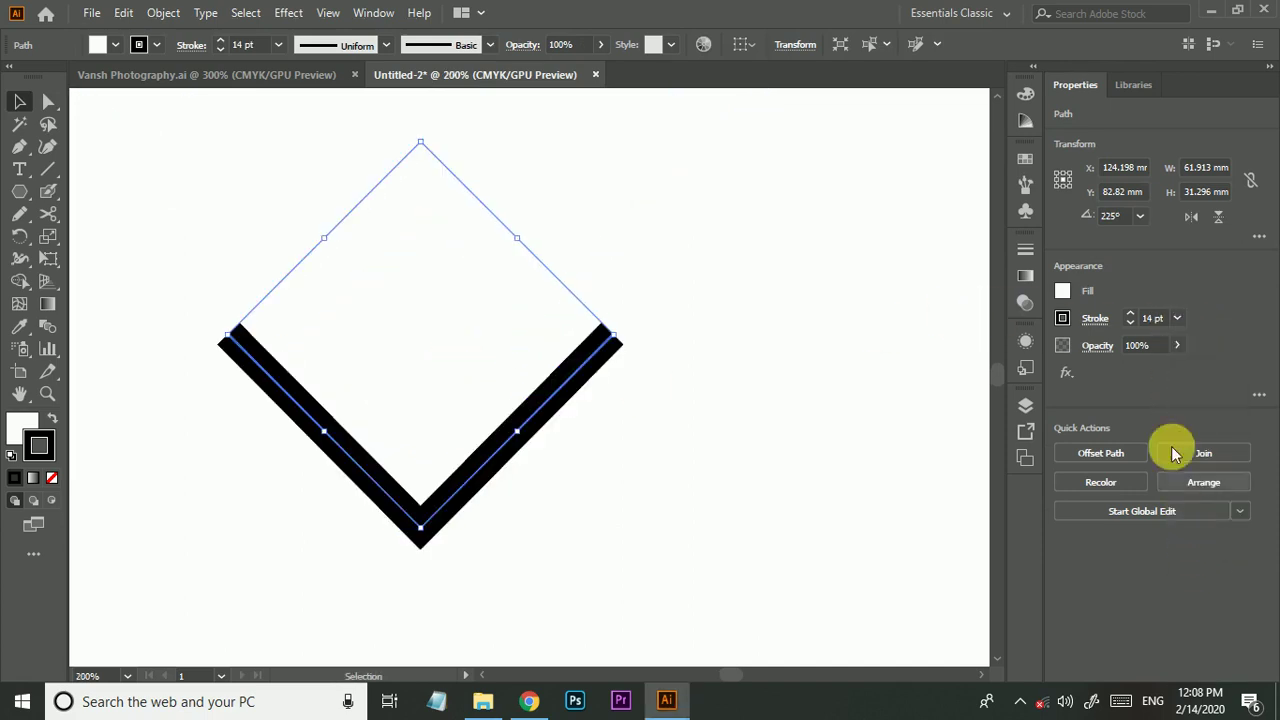
pyautogui.click(1134, 316)
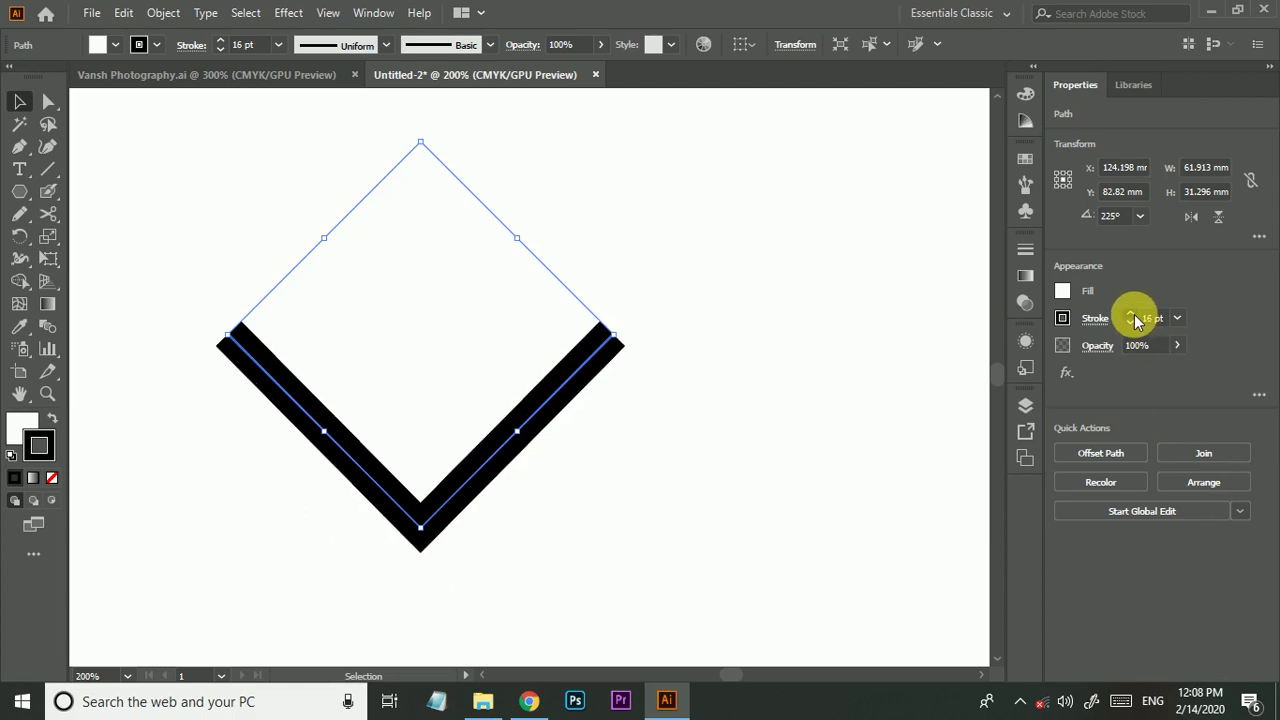
pyautogui.click(1134, 316)
pyautogui.click(1134, 316)
pyautogui.click(1134, 316)
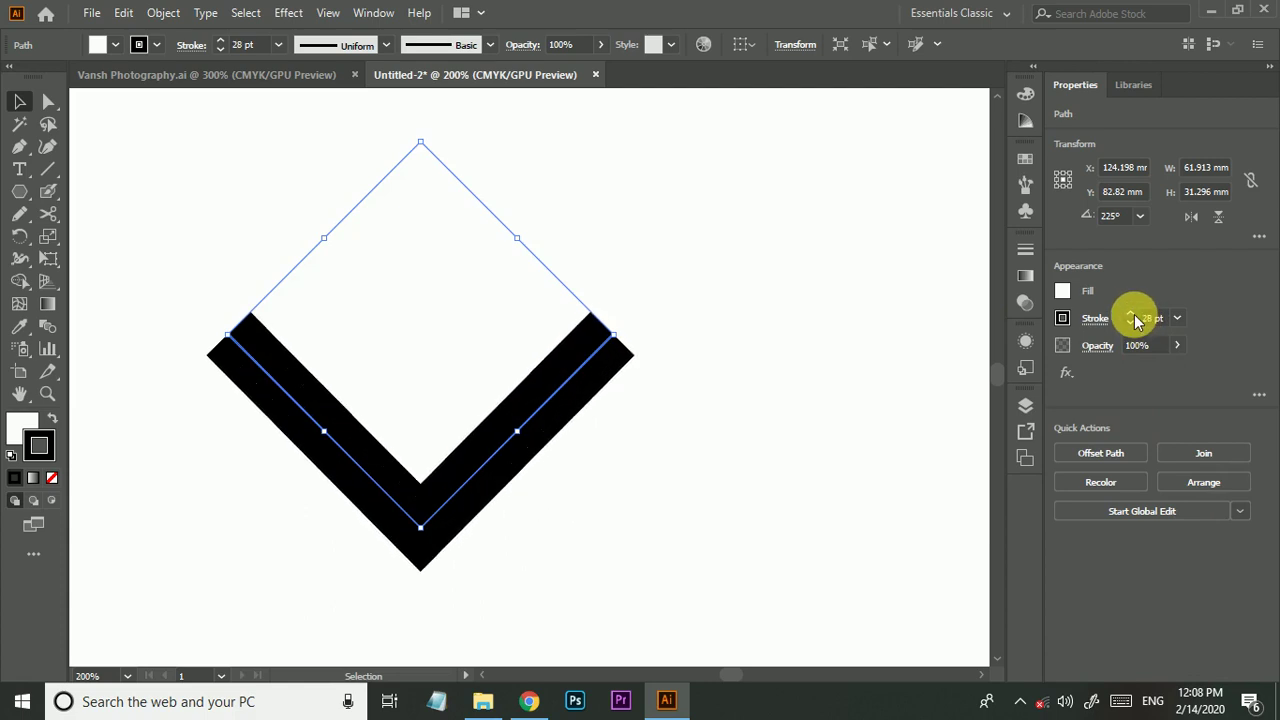
# Give the stroke round caps and increase its weight to 30 pt.
pyautogui.click(1092, 320)
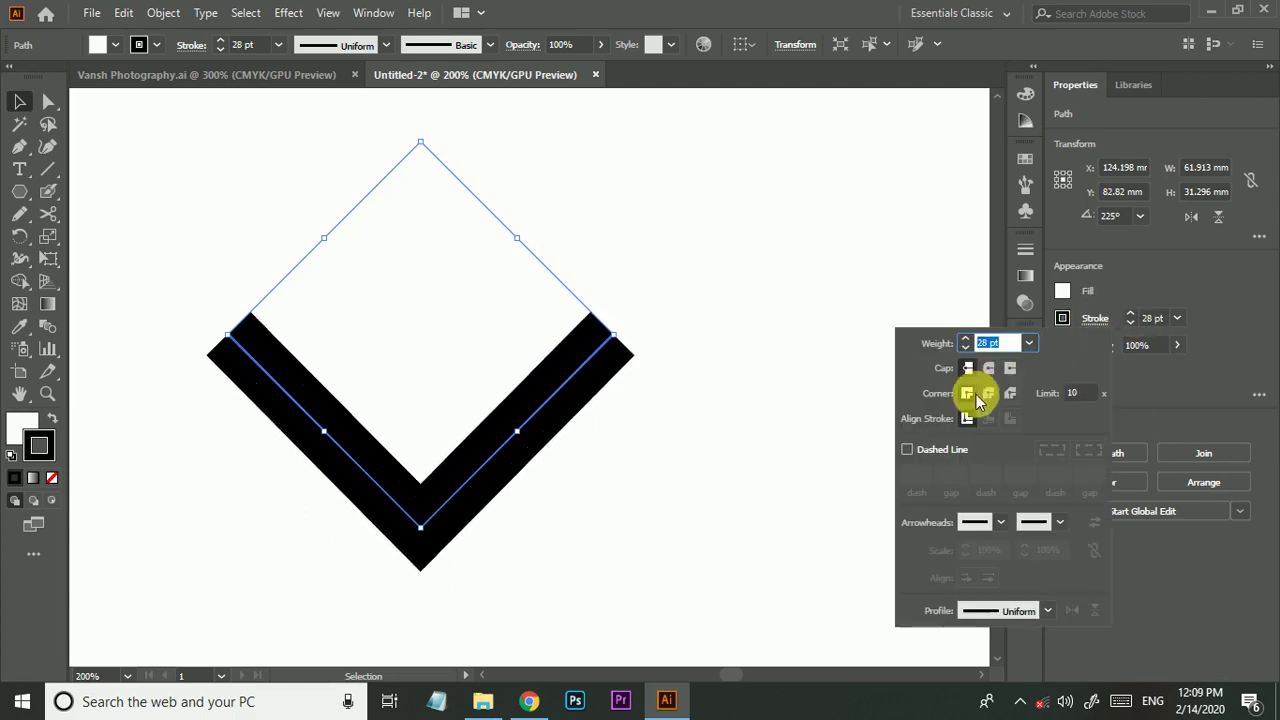
pyautogui.click(988, 369)
pyautogui.scroll(-1, 747, 402)
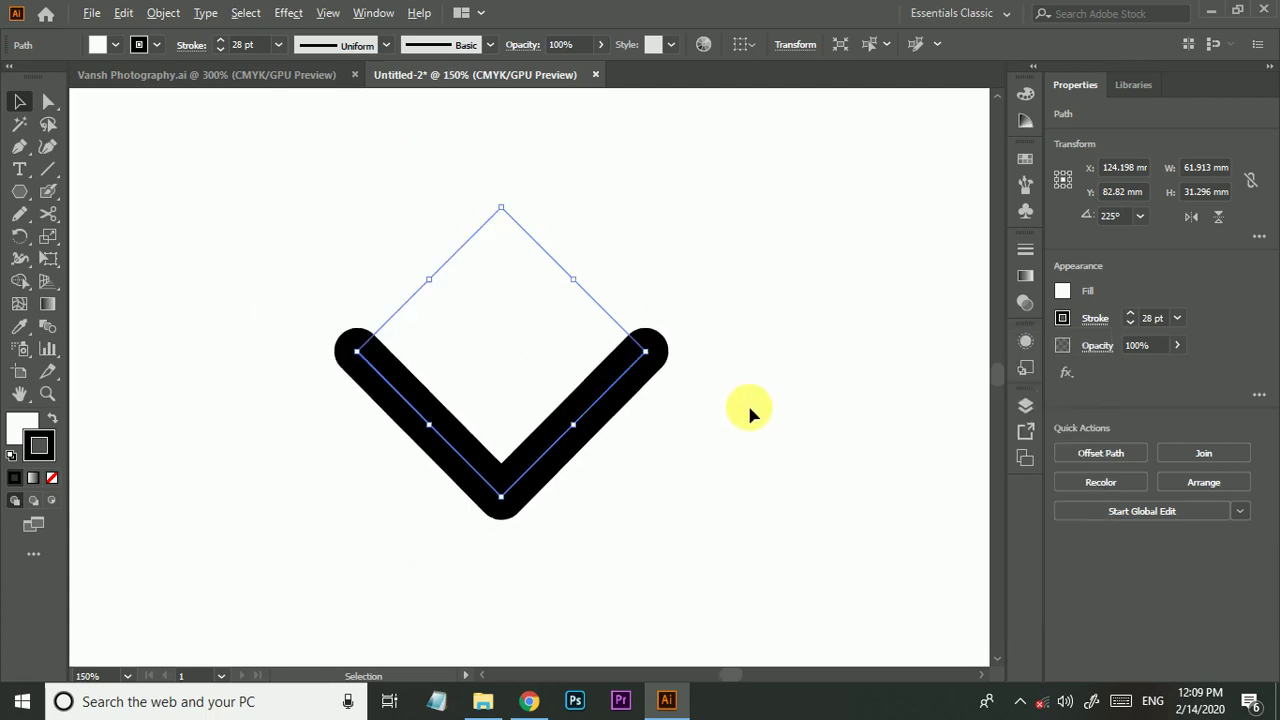
pyautogui.click(675, 415)
pyautogui.click(612, 388)
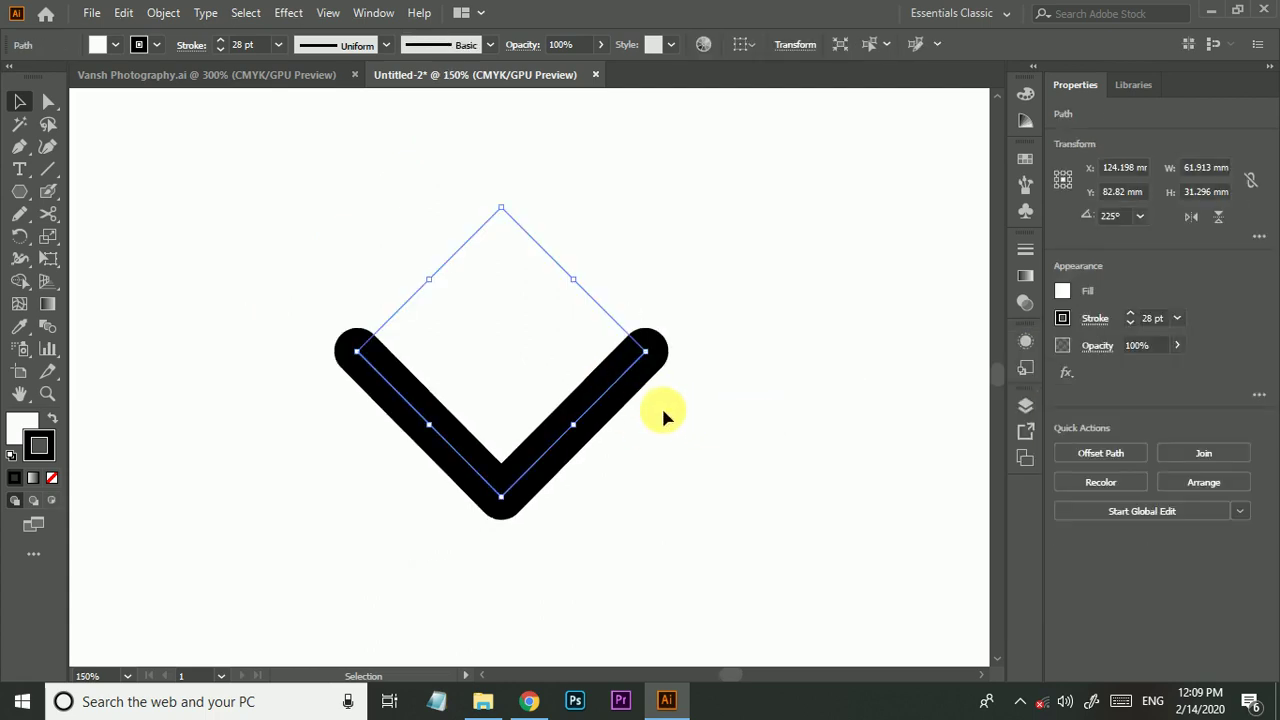
pyautogui.click(1130, 315)
pyautogui.click(1130, 315)
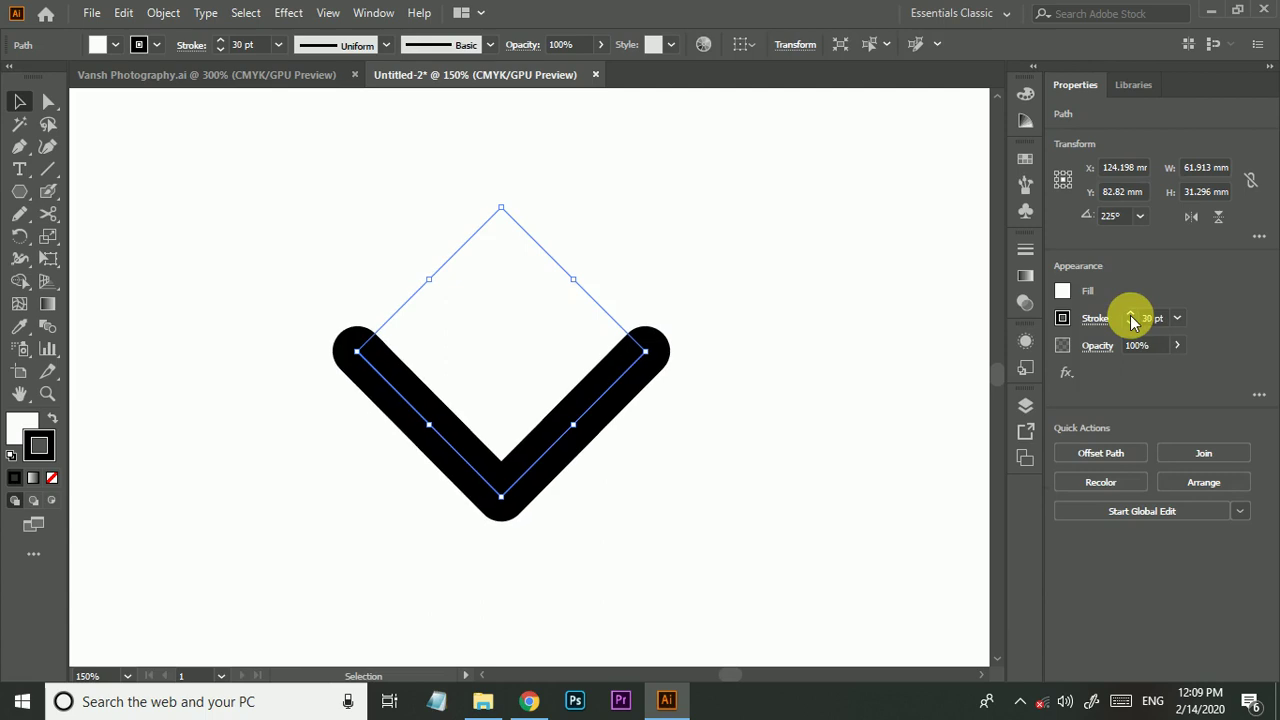
pyautogui.click(752, 403)
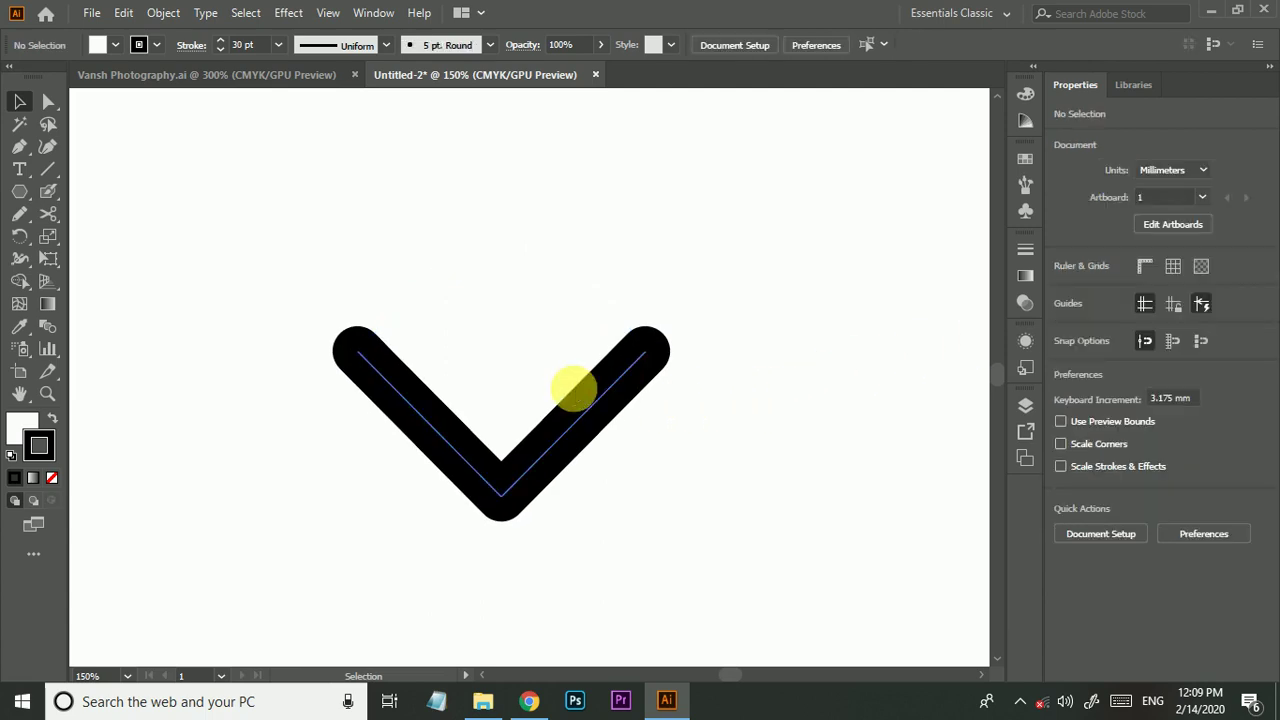
pyautogui.click(571, 386)
pyautogui.click(689, 414)
pyautogui.scroll(-1, 689, 414)
pyautogui.scroll(1, 680, 405)
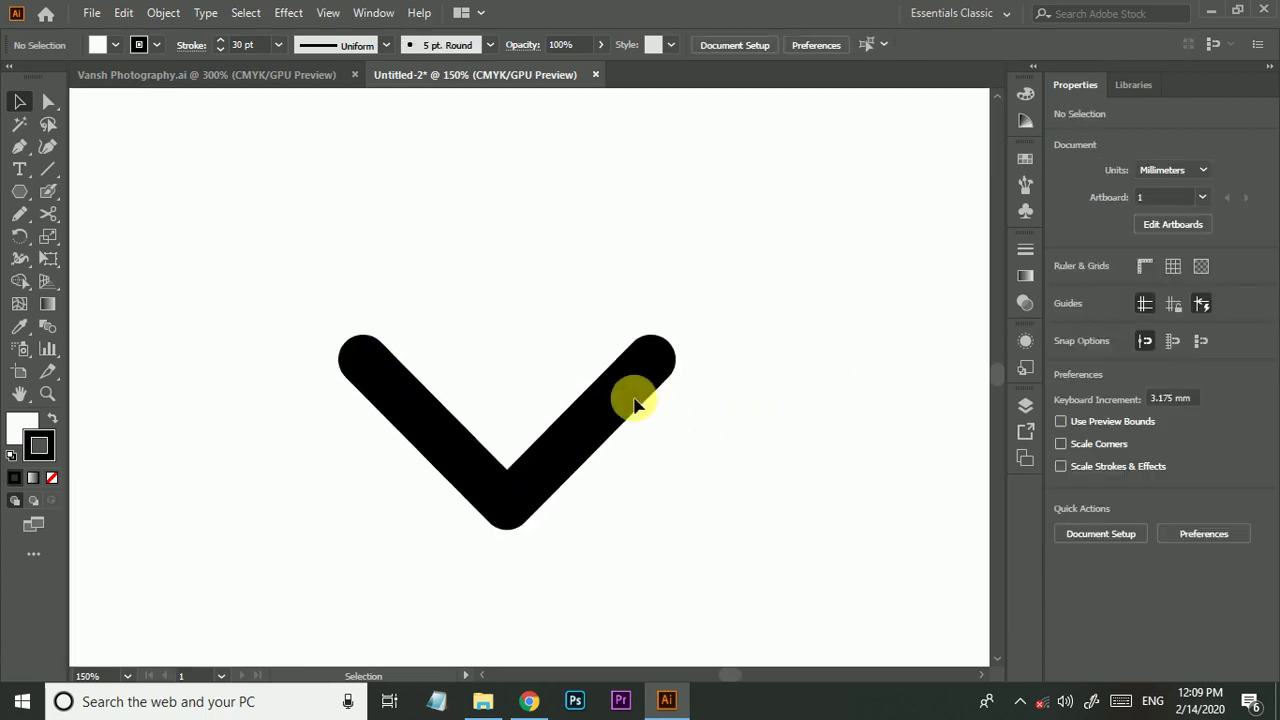
# Outline the V's stroke into a solid black filled chevron.
pyautogui.click(625, 395)
pyautogui.click(163, 12)
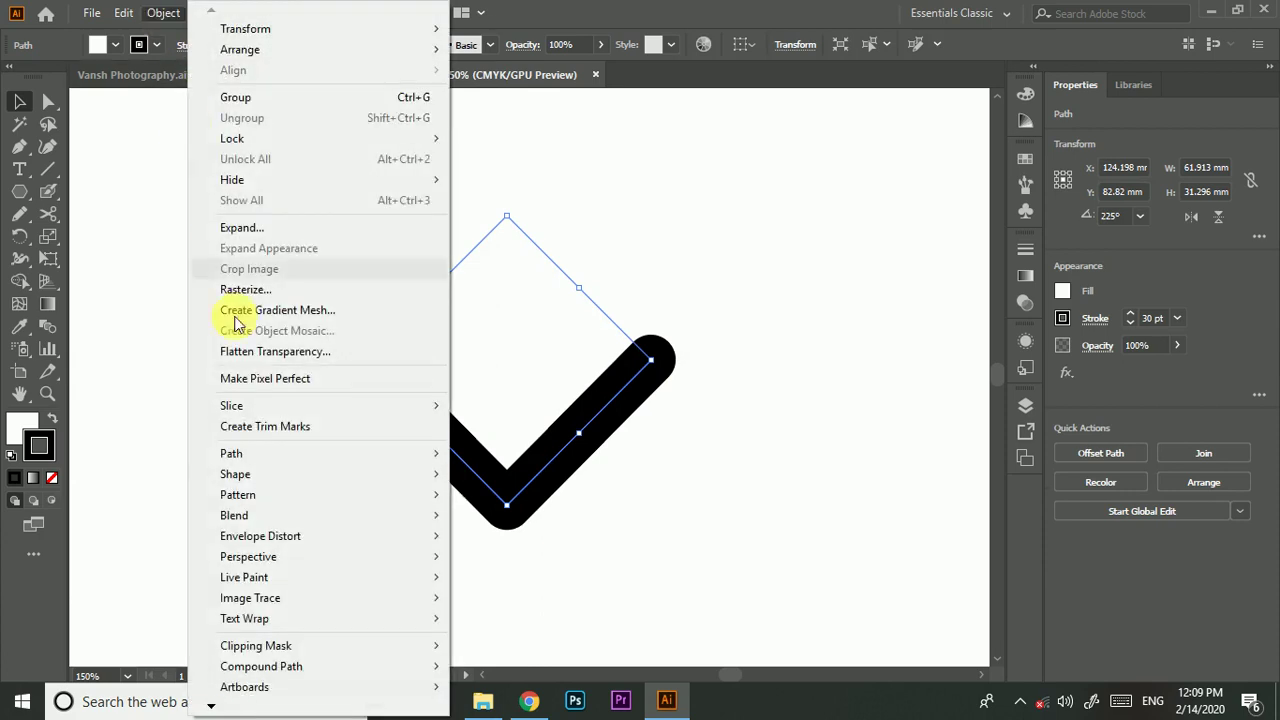
pyautogui.moveTo(231, 453)
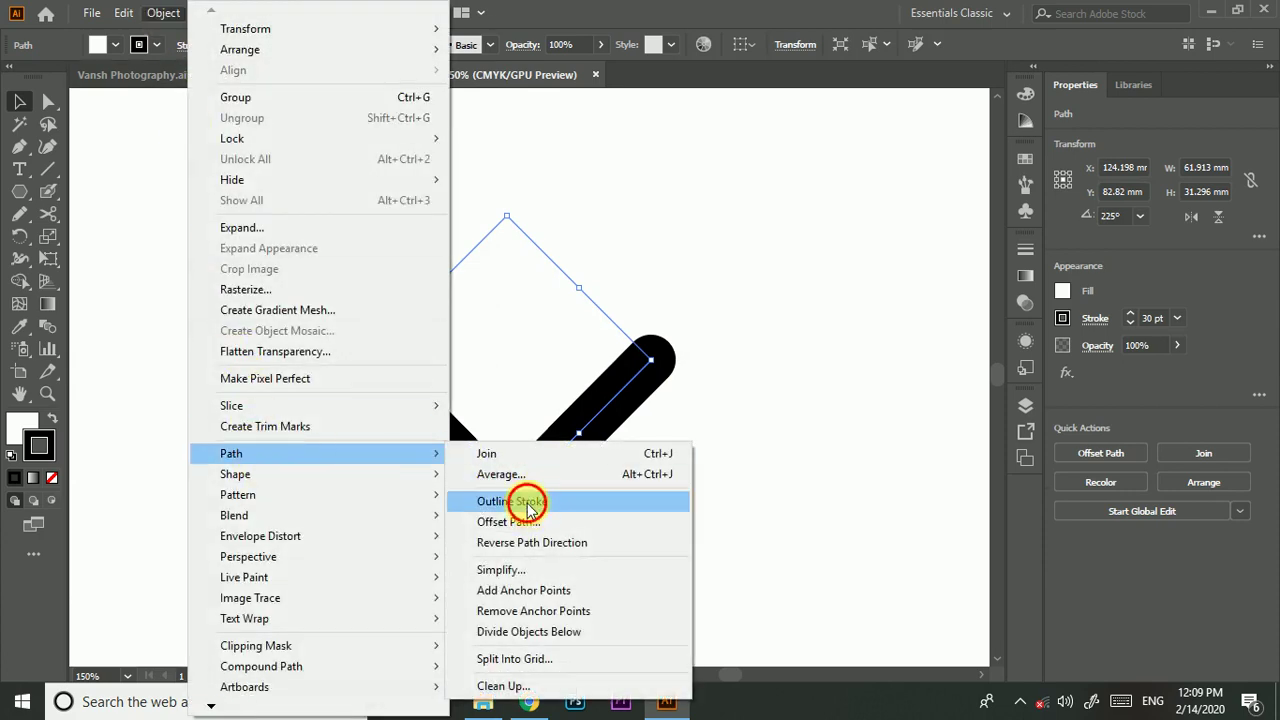
pyautogui.click(530, 501)
pyautogui.click(686, 515)
pyautogui.click(570, 449)
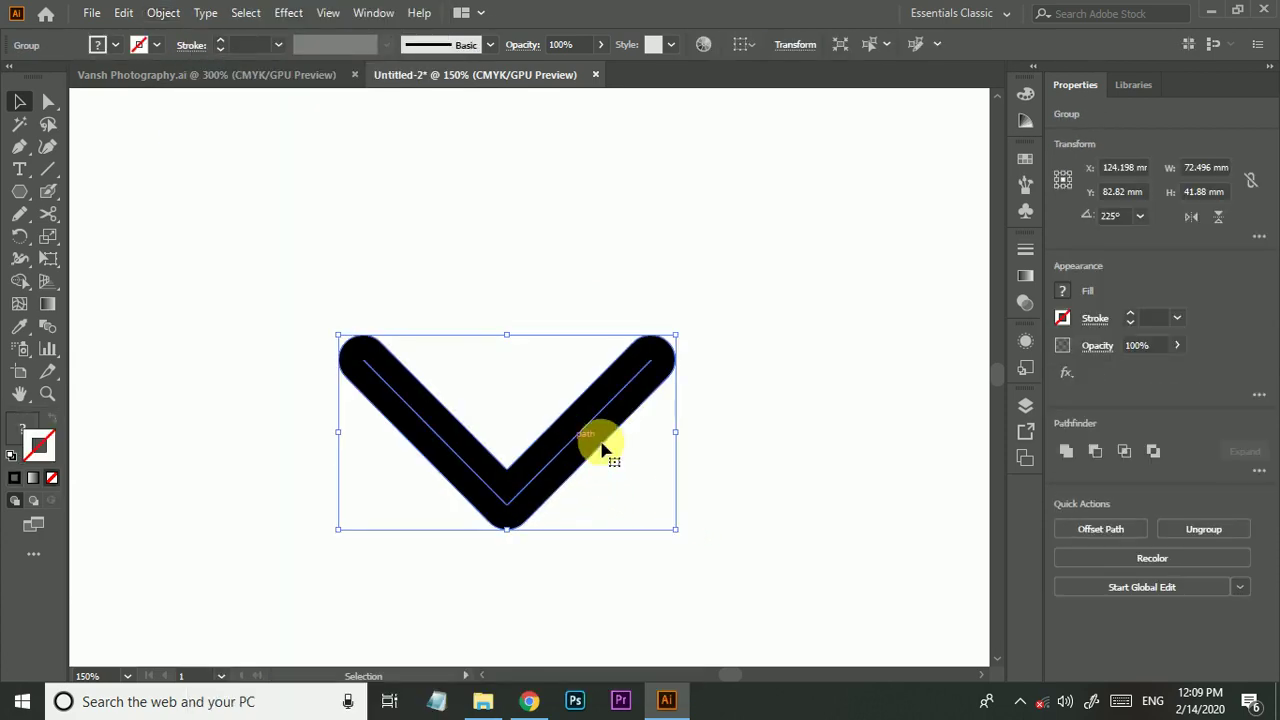
pyautogui.click(817, 449)
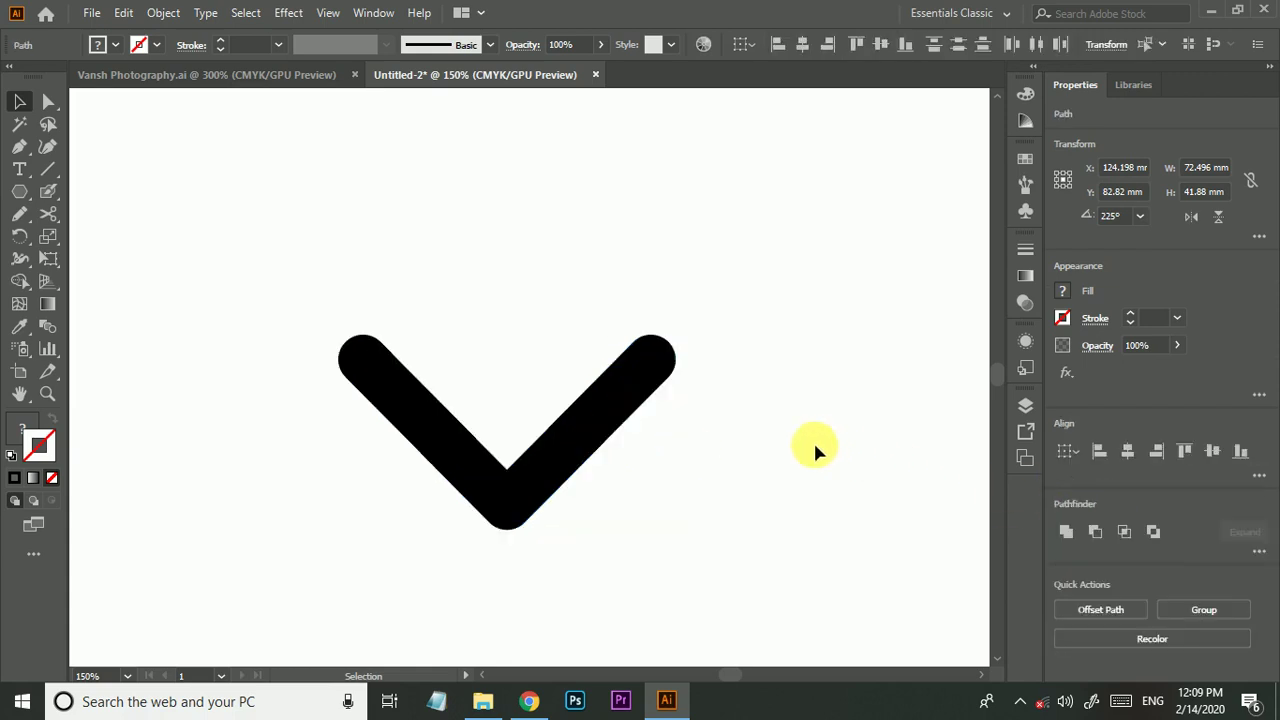
# Move the outlined V up and back down, then make it slightly narrower.
pyautogui.moveTo(632, 393); pyautogui.dragTo(814, 246)
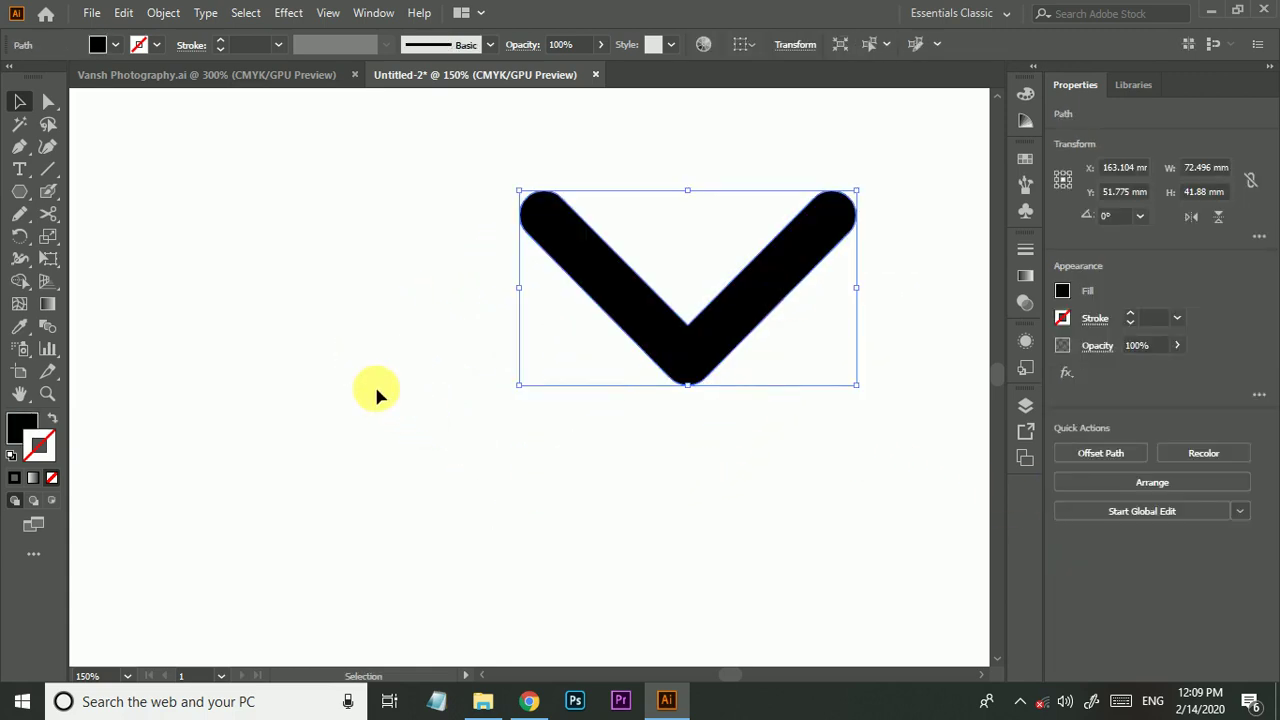
pyautogui.moveTo(380, 391); pyautogui.dragTo(538, 536)
pyautogui.click(592, 404)
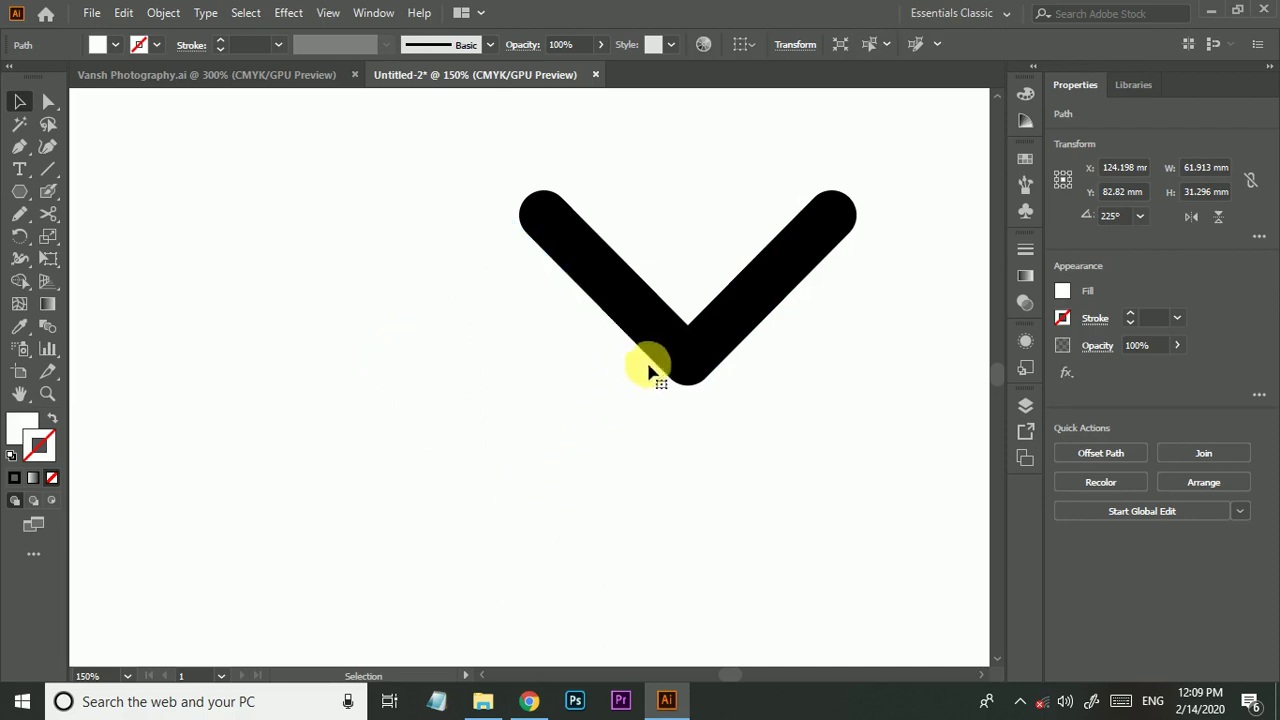
pyautogui.moveTo(607, 382); pyautogui.dragTo(401, 494)
pyautogui.click(594, 523)
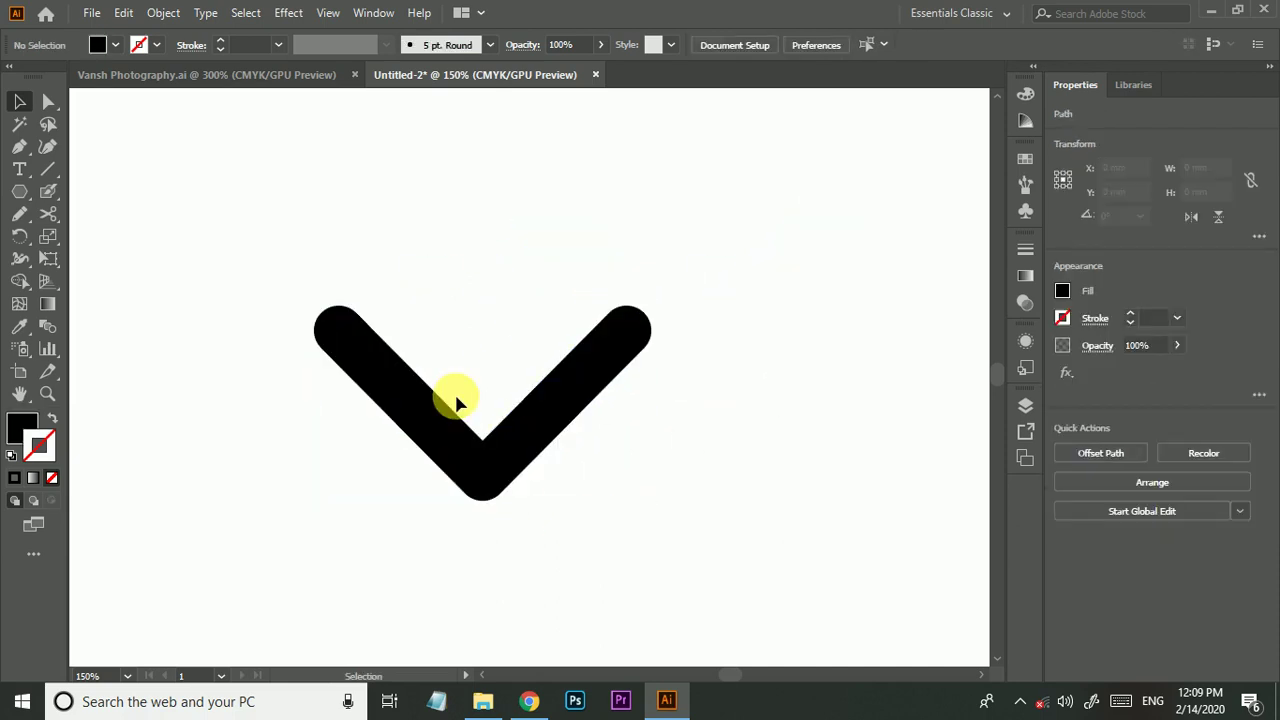
pyautogui.click(474, 449)
pyautogui.moveTo(661, 412); pyautogui.dragTo(634, 409)
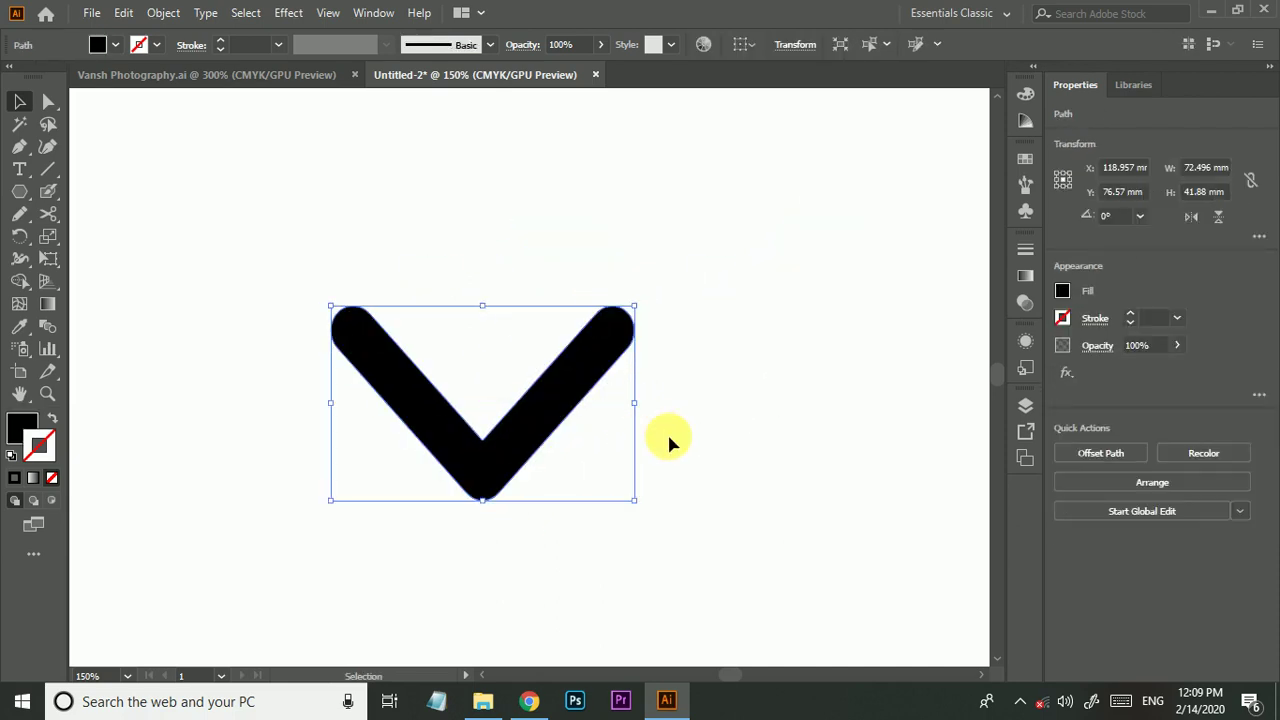
pyautogui.click(667, 437)
pyautogui.click(558, 412)
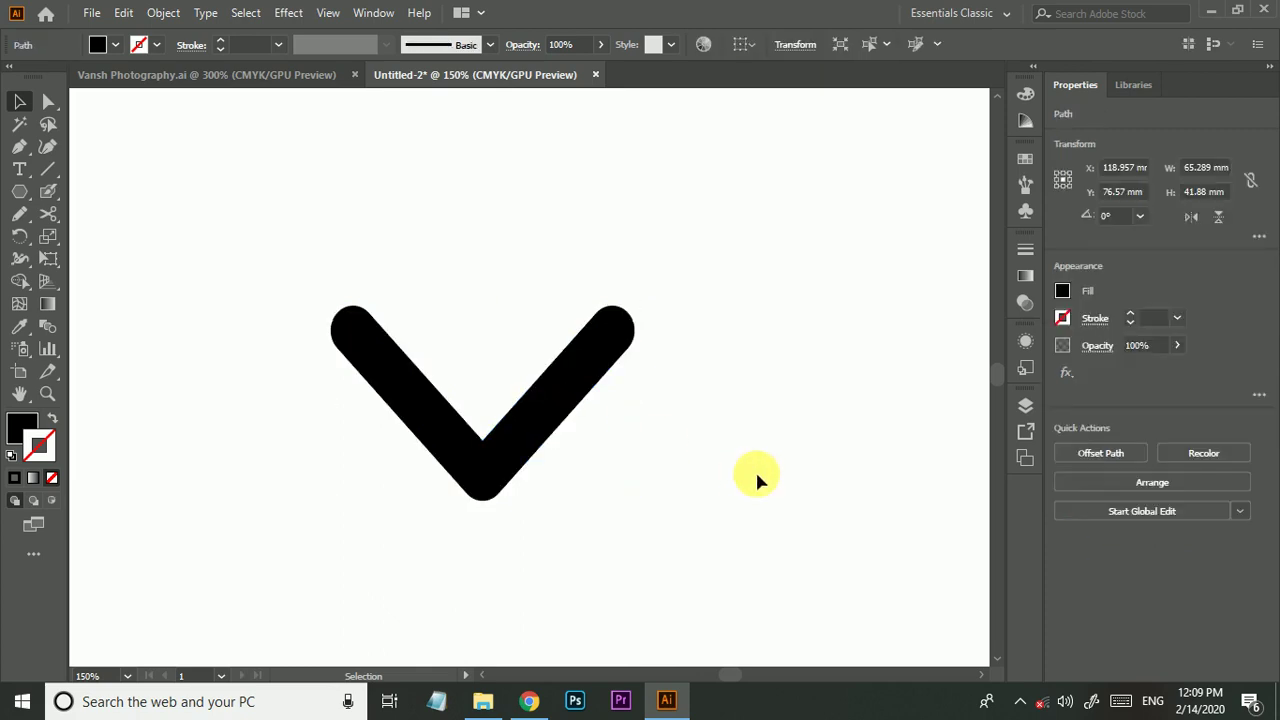
pyautogui.click(755, 469)
# Undo back to the stroked V and set its stroke weight to 36 pt.
pyautogui.hotkey('ctrl', 'z')
pyautogui.hotkey('ctrl', 'z')
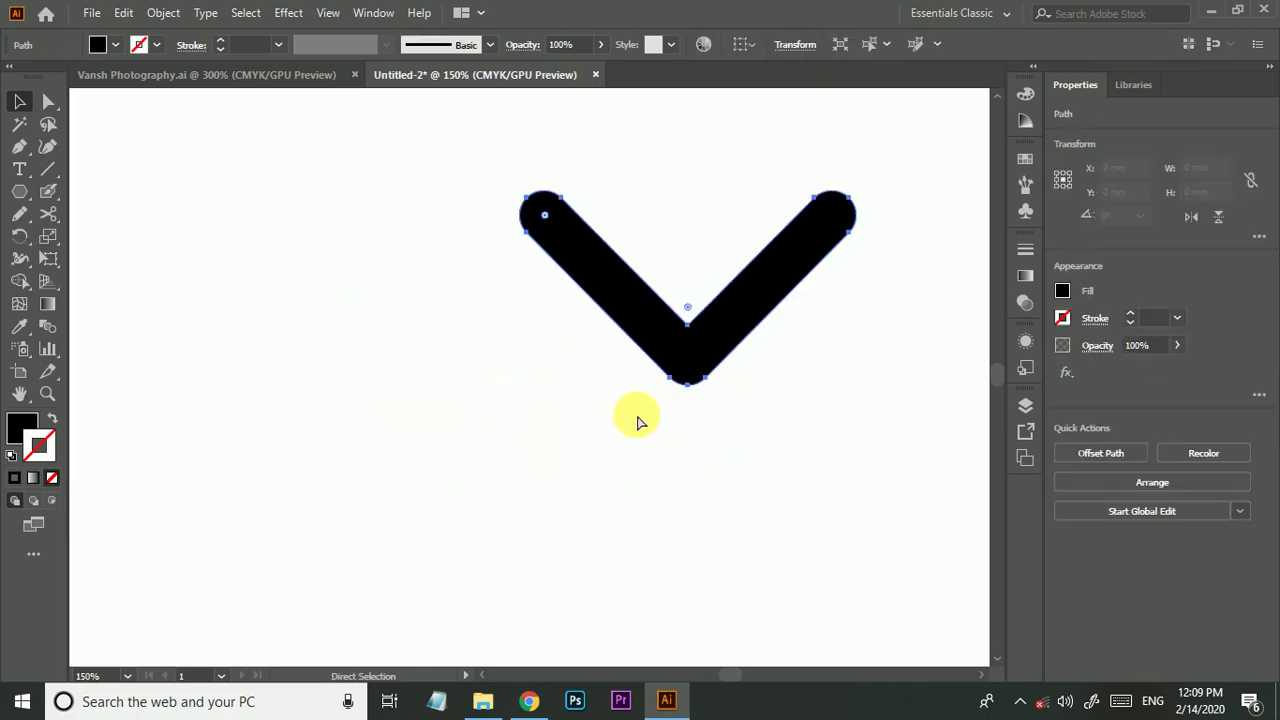
pyautogui.hotkey('ctrl', 'z')
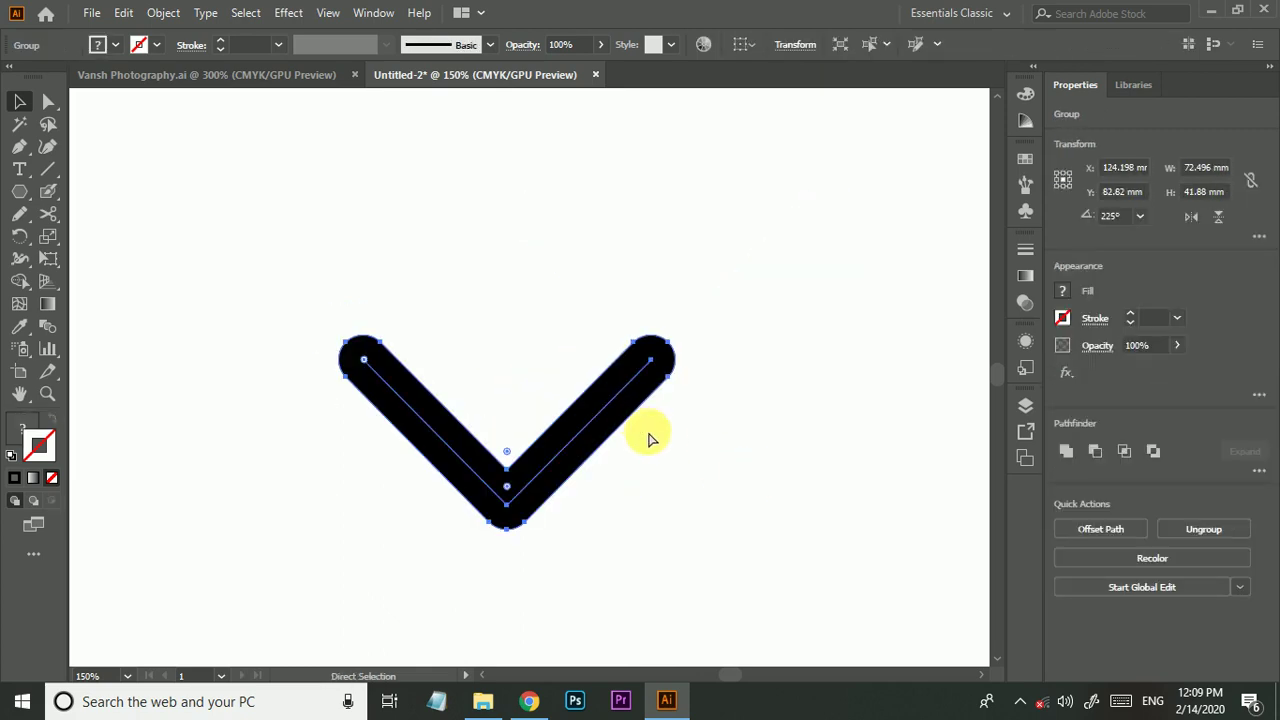
pyautogui.hotkey('ctrl', 'shift', 'g')
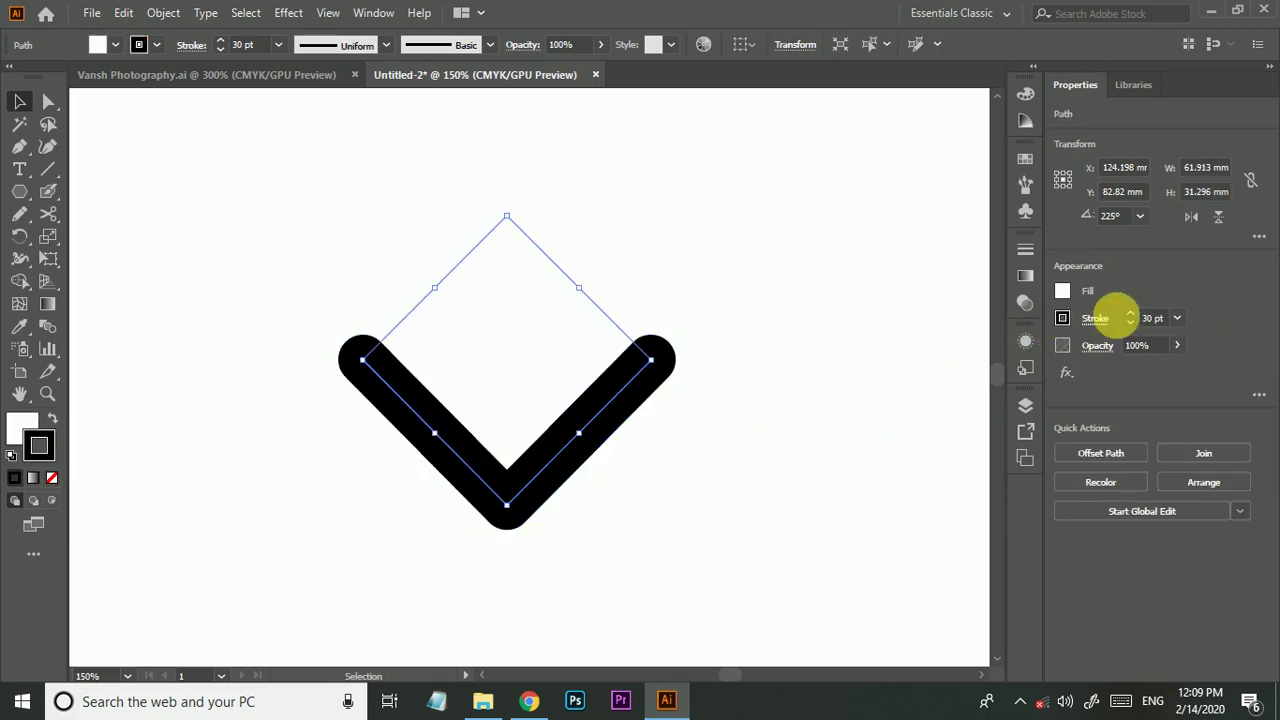
pyautogui.click(1130, 314)
pyautogui.click(1130, 314)
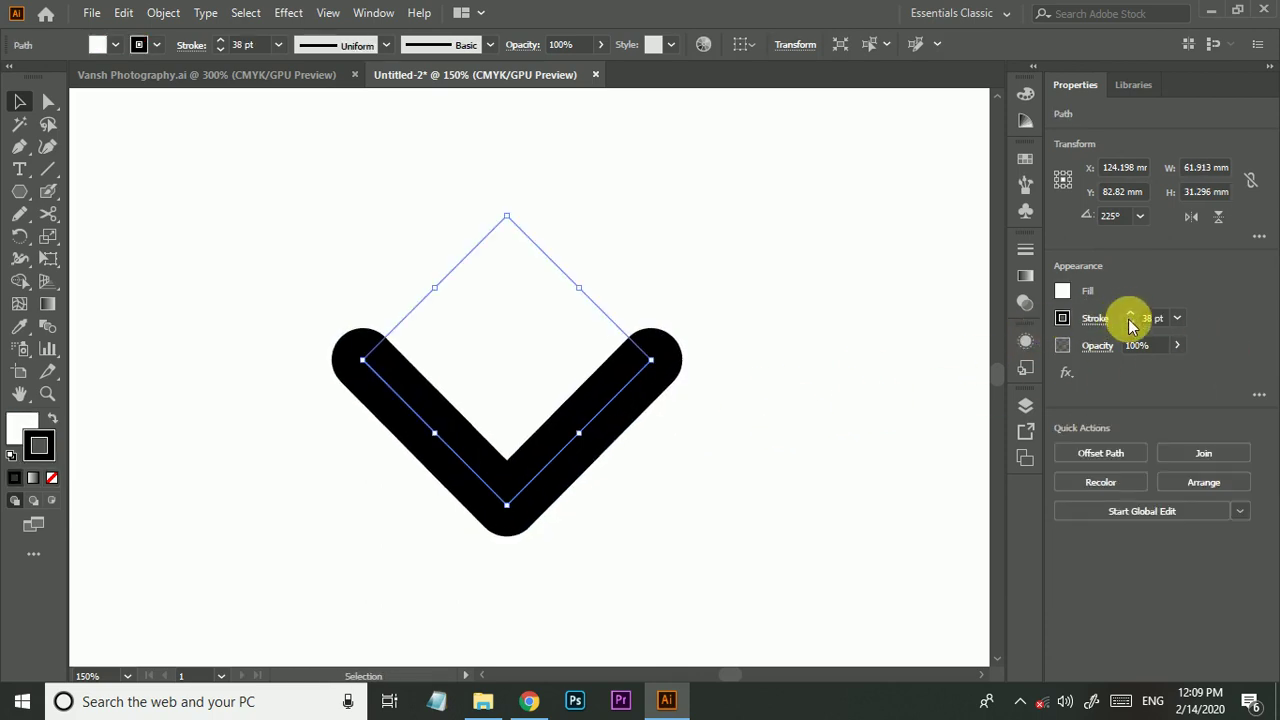
pyautogui.click(1130, 322)
pyautogui.click(1130, 322)
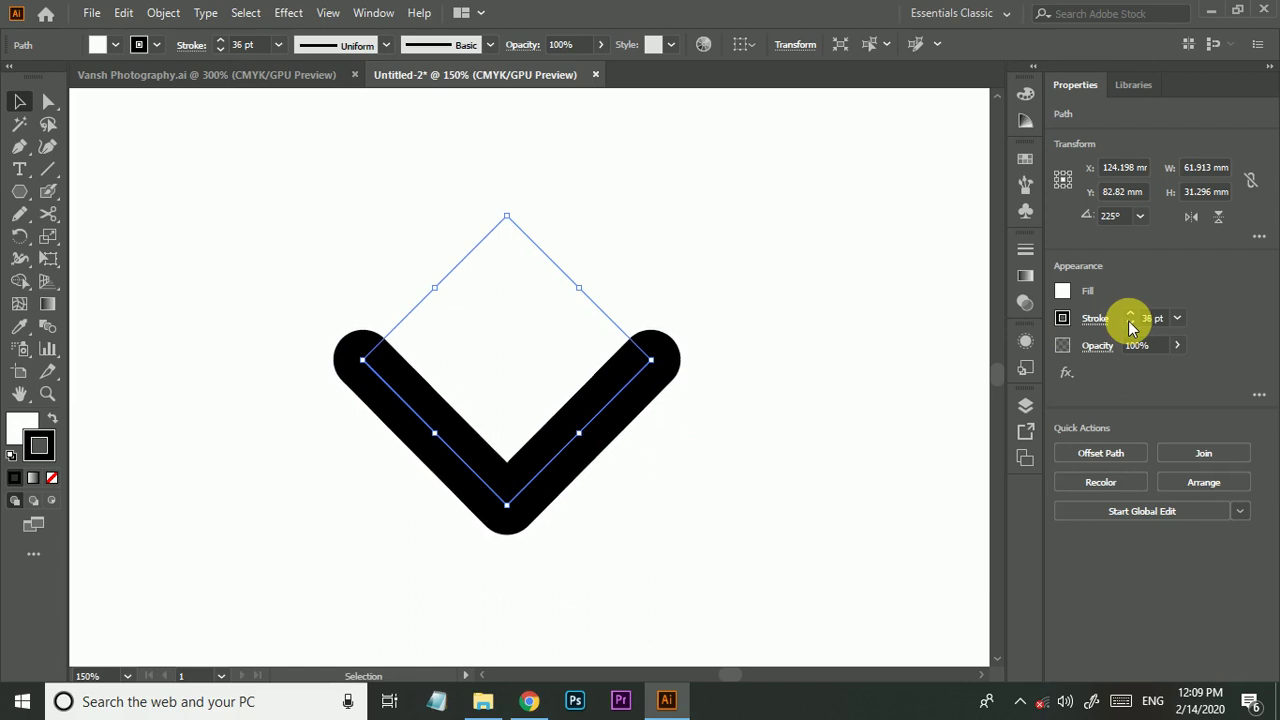
# Outline and ungroup the 36 pt stroke, then move the chevron up and right.
pyautogui.click(163, 13)
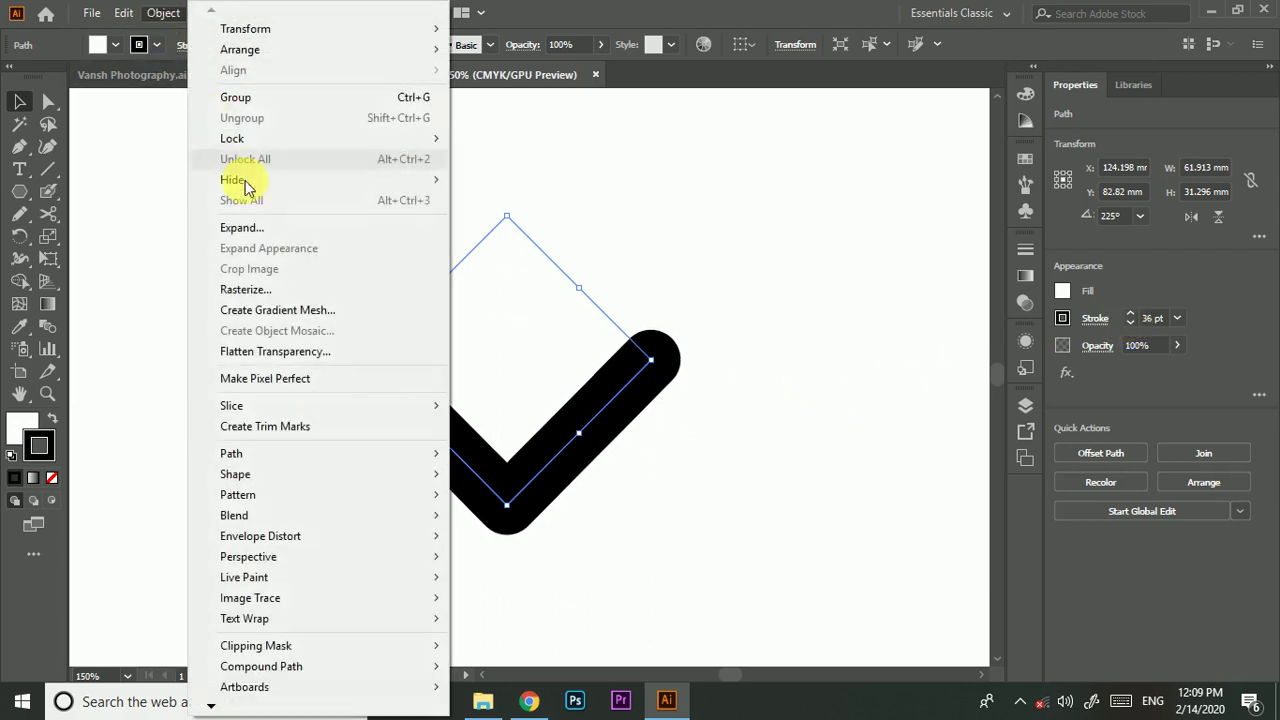
pyautogui.moveTo(231, 453)
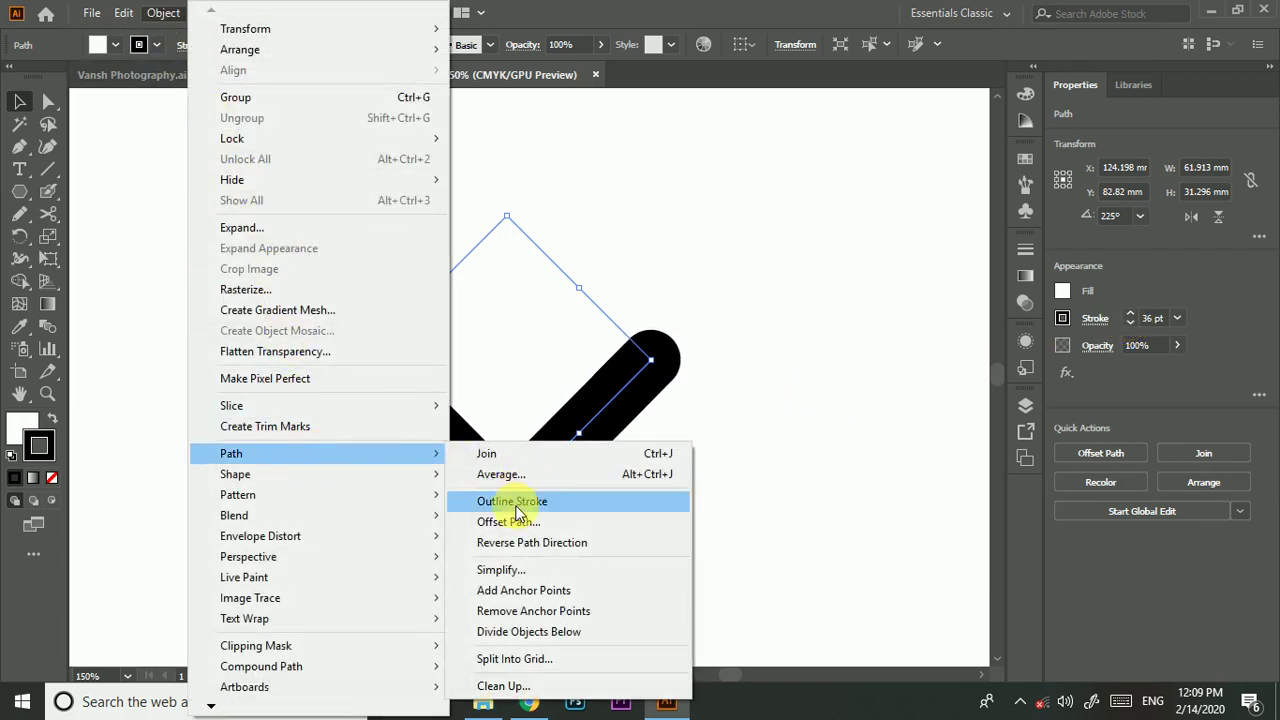
pyautogui.click(515, 503)
pyautogui.click(580, 425)
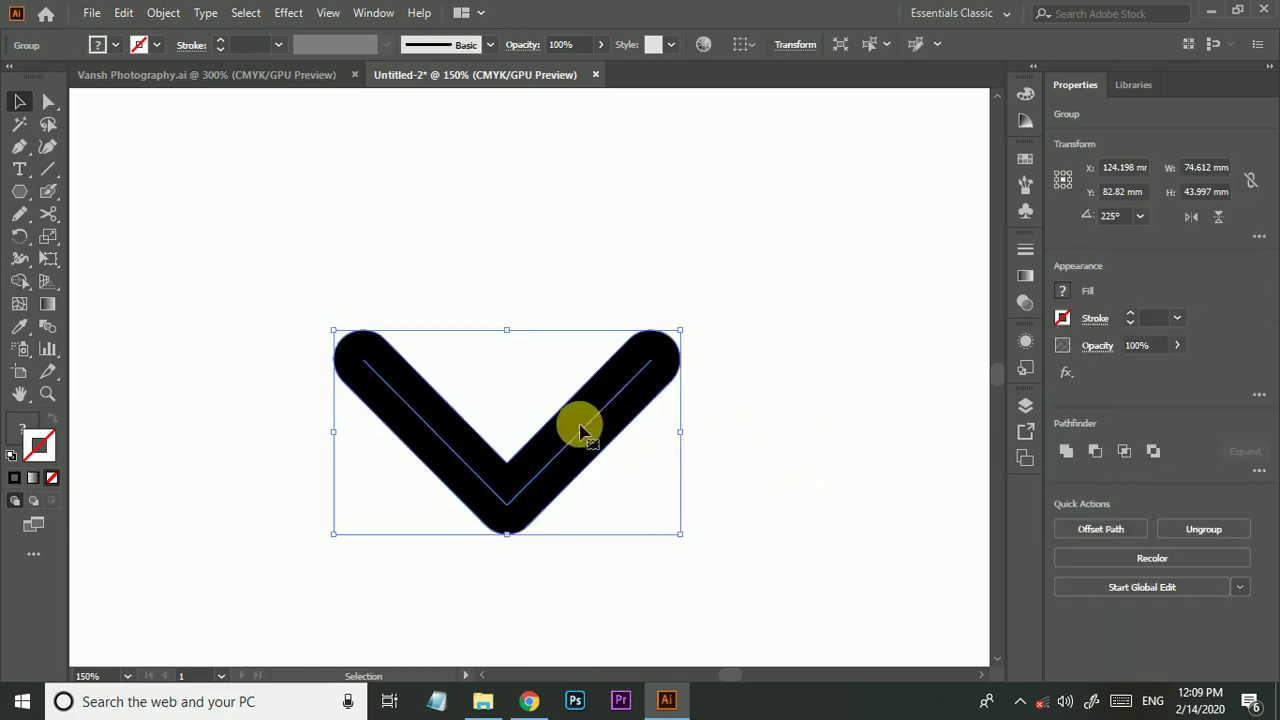
pyautogui.click(1176, 527)
pyautogui.click(734, 357)
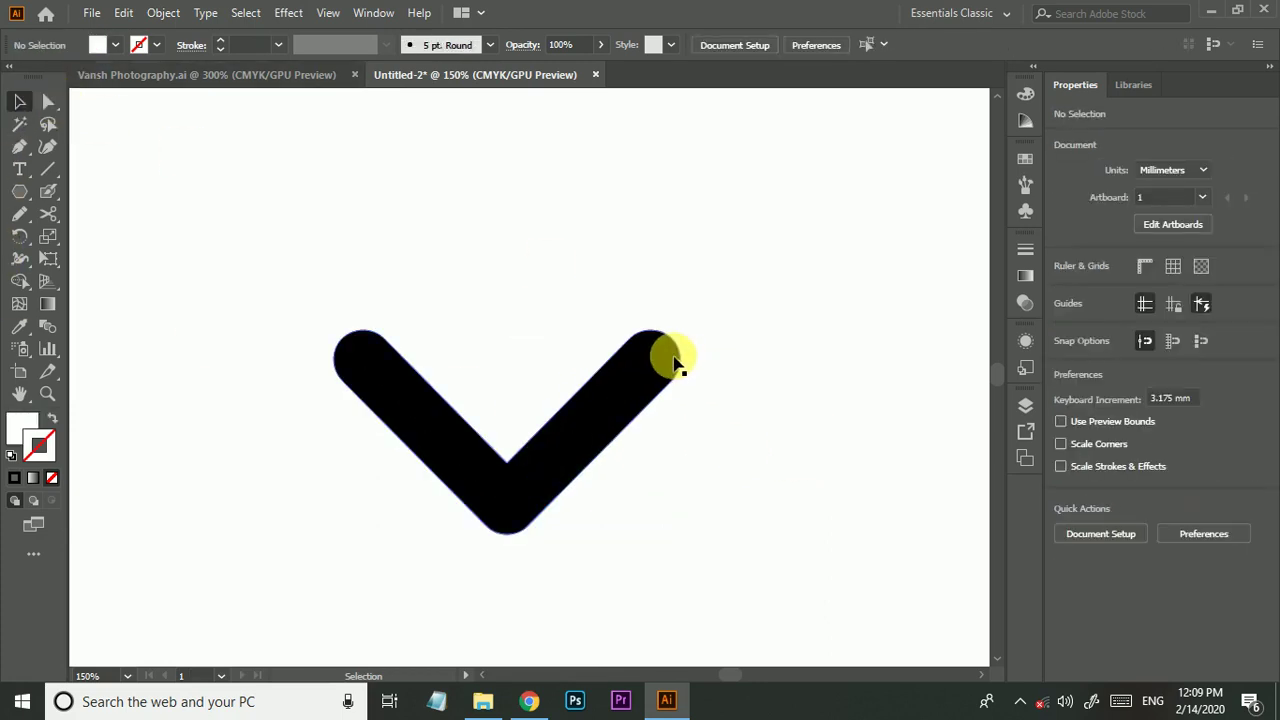
pyautogui.moveTo(671, 354); pyautogui.dragTo(809, 237)
pyautogui.moveTo(624, 526); pyautogui.dragTo(490, 423)
# Move the V down-left and round its inner corner to a 16.72 mm radius.
pyautogui.click(491, 423)
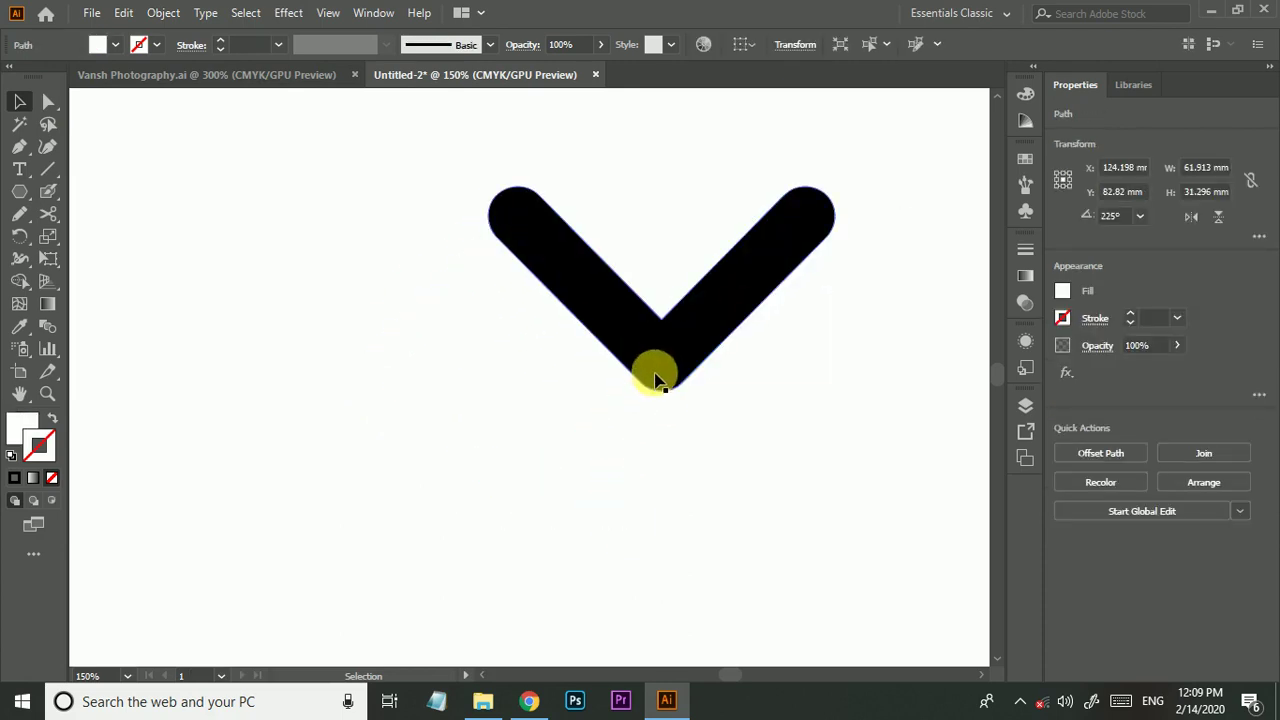
pyautogui.moveTo(654, 366); pyautogui.dragTo(458, 451)
pyautogui.click(48, 101)
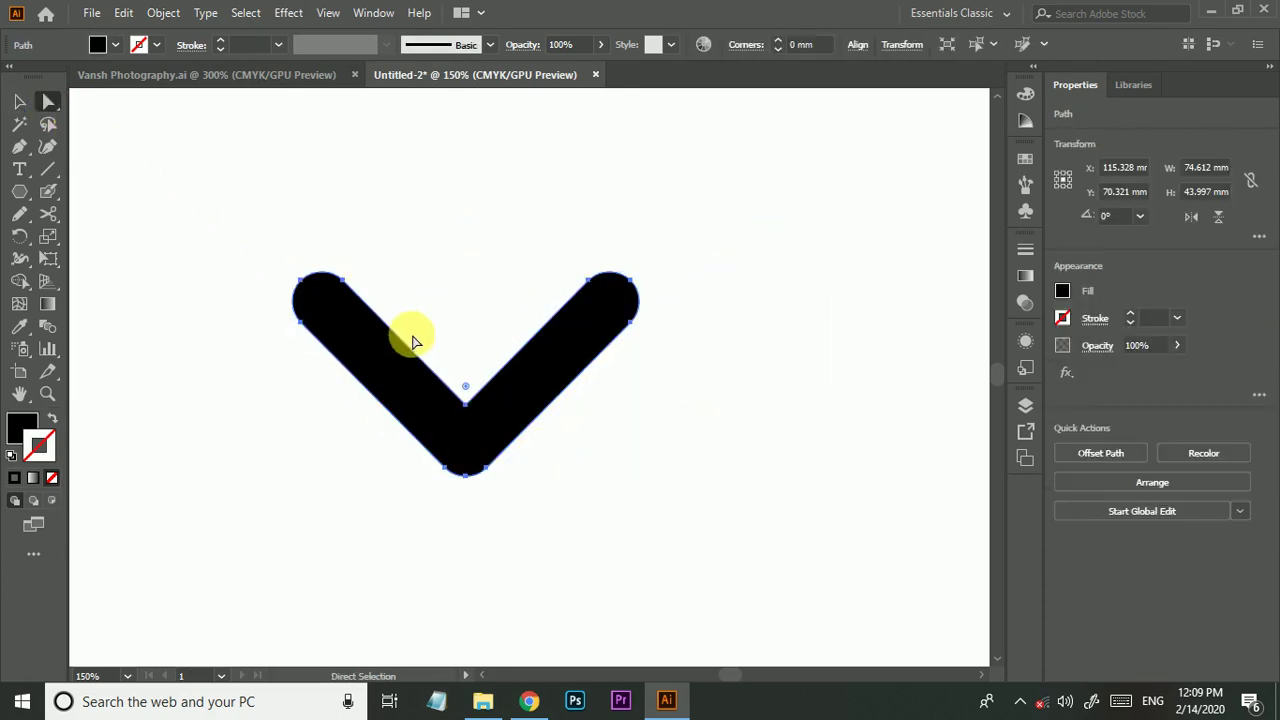
pyautogui.moveTo(463, 384); pyautogui.dragTo(458, 298)
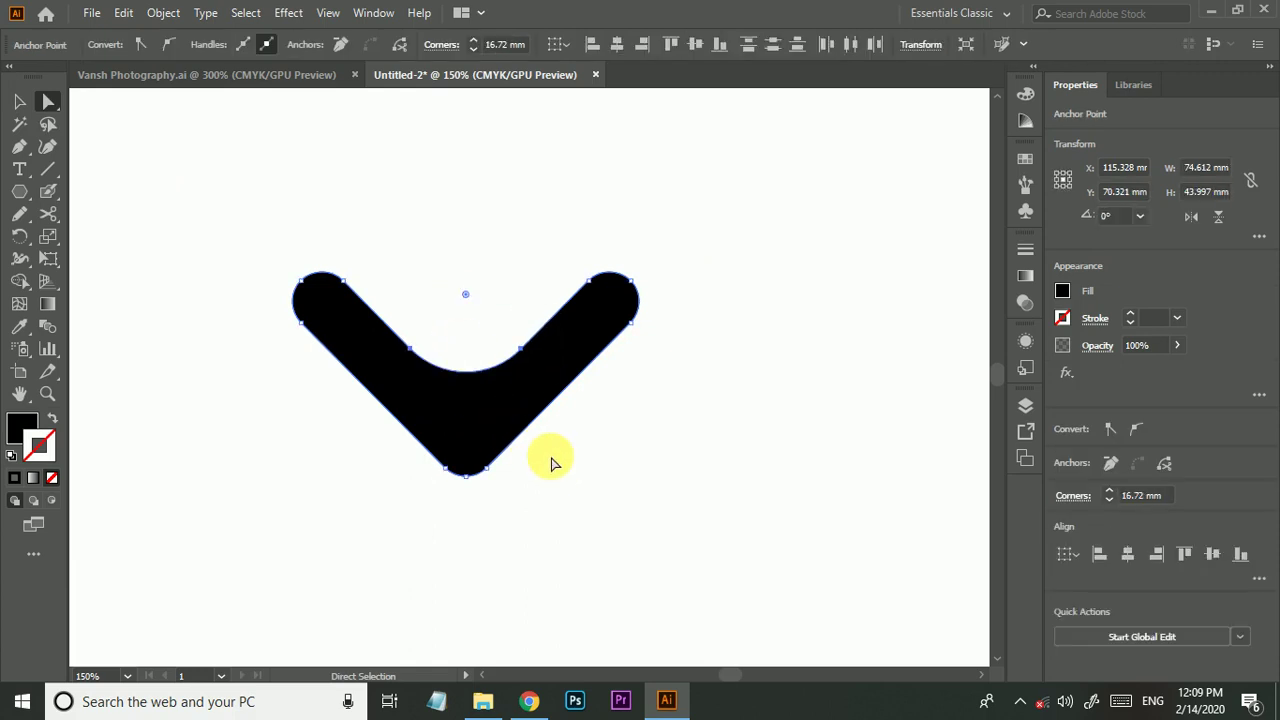
pyautogui.press('v')
pyautogui.click(582, 492)
# Slightly adjust the width of the rounded V.
pyautogui.moveTo(599, 484); pyautogui.dragTo(585, 588)
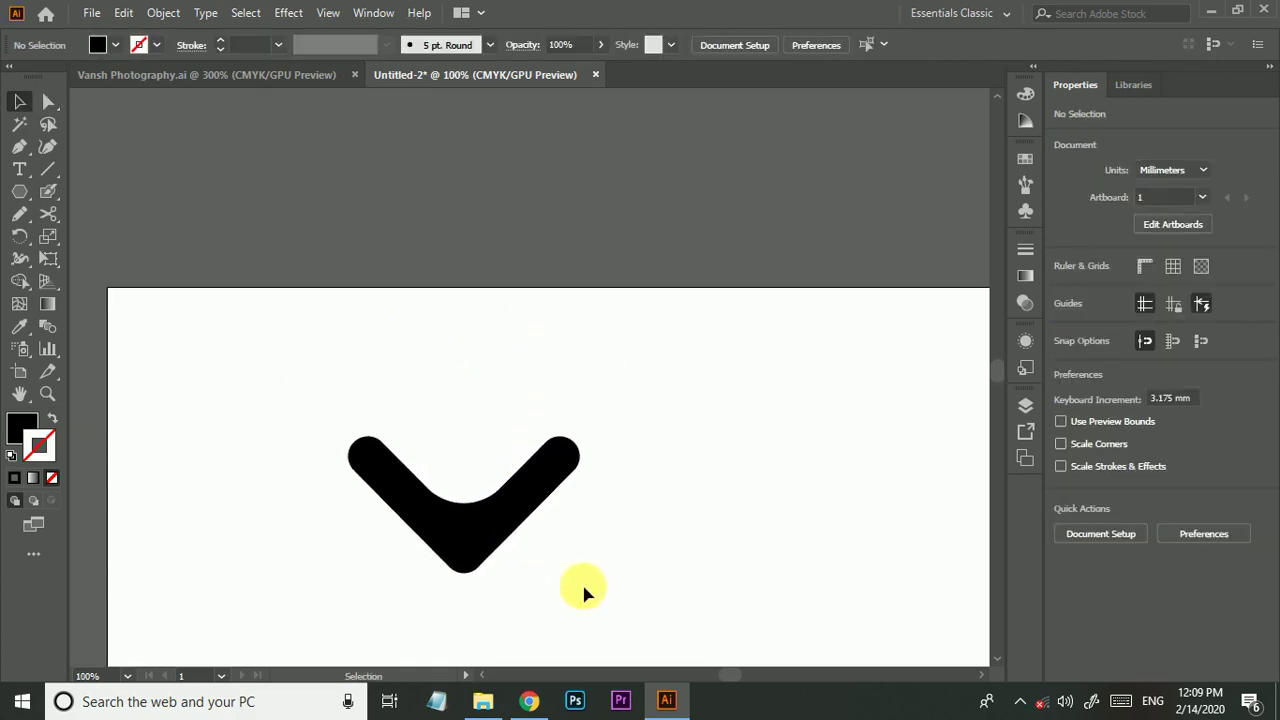
pyautogui.keyDown('ctrl'); pyautogui.click(520, 503); pyautogui.keyUp('ctrl')
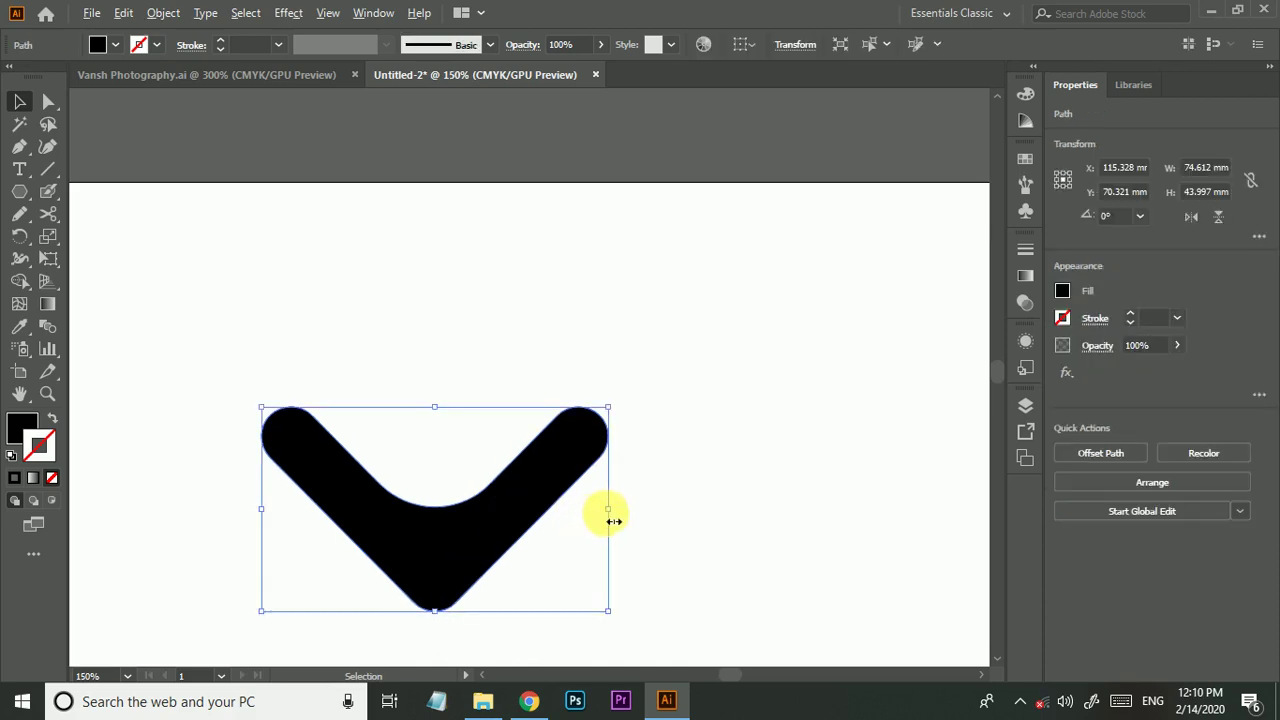
pyautogui.moveTo(609, 512); pyautogui.dragTo(595, 510)
pyautogui.click(623, 549)
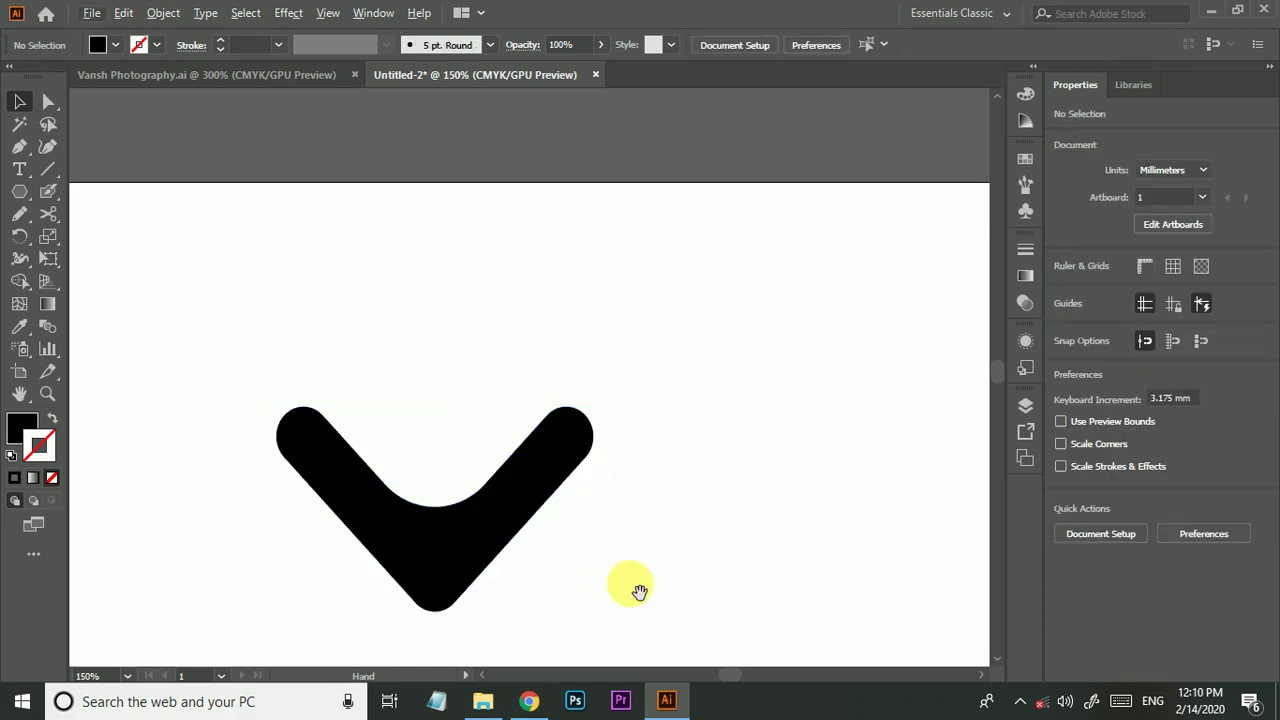
# Pen-draw a thin curved three-point sliver from right of the V to its left arm.
pyautogui.moveTo(640, 589); pyautogui.dragTo(594, 523)
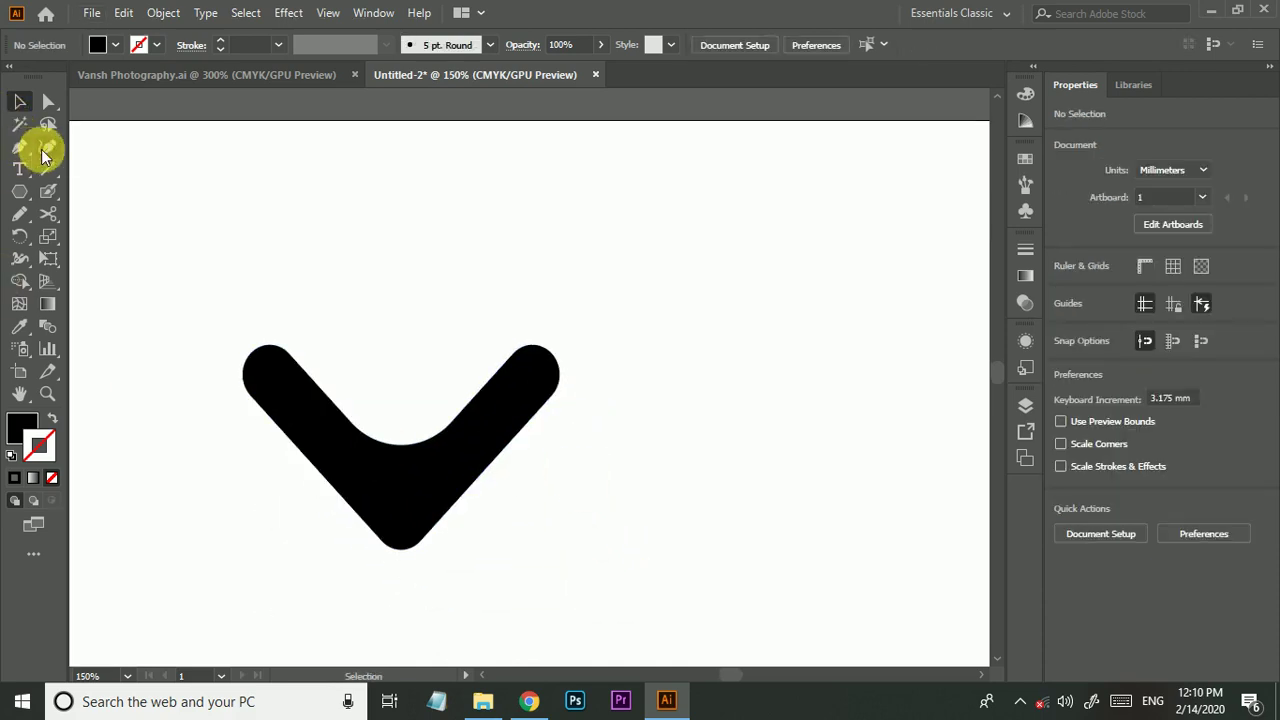
pyautogui.moveTo(12, 152); pyautogui.dragTo(126, 145)
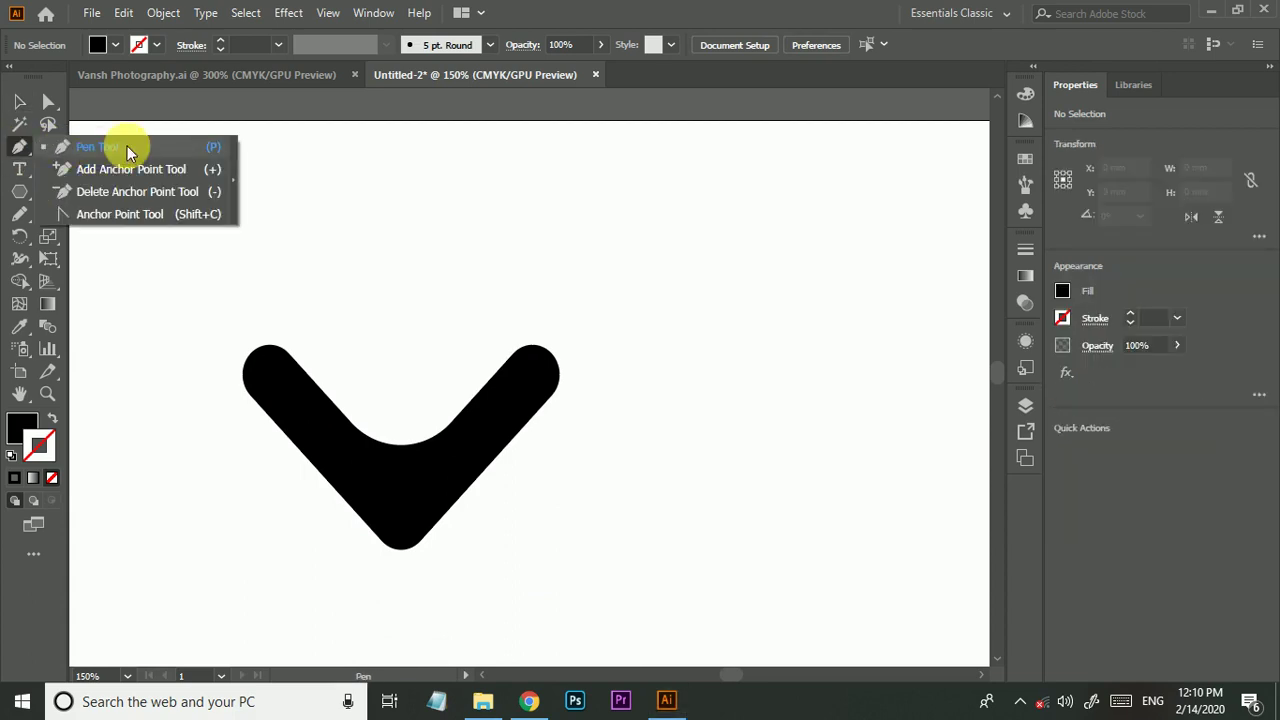
pyautogui.click(559, 434)
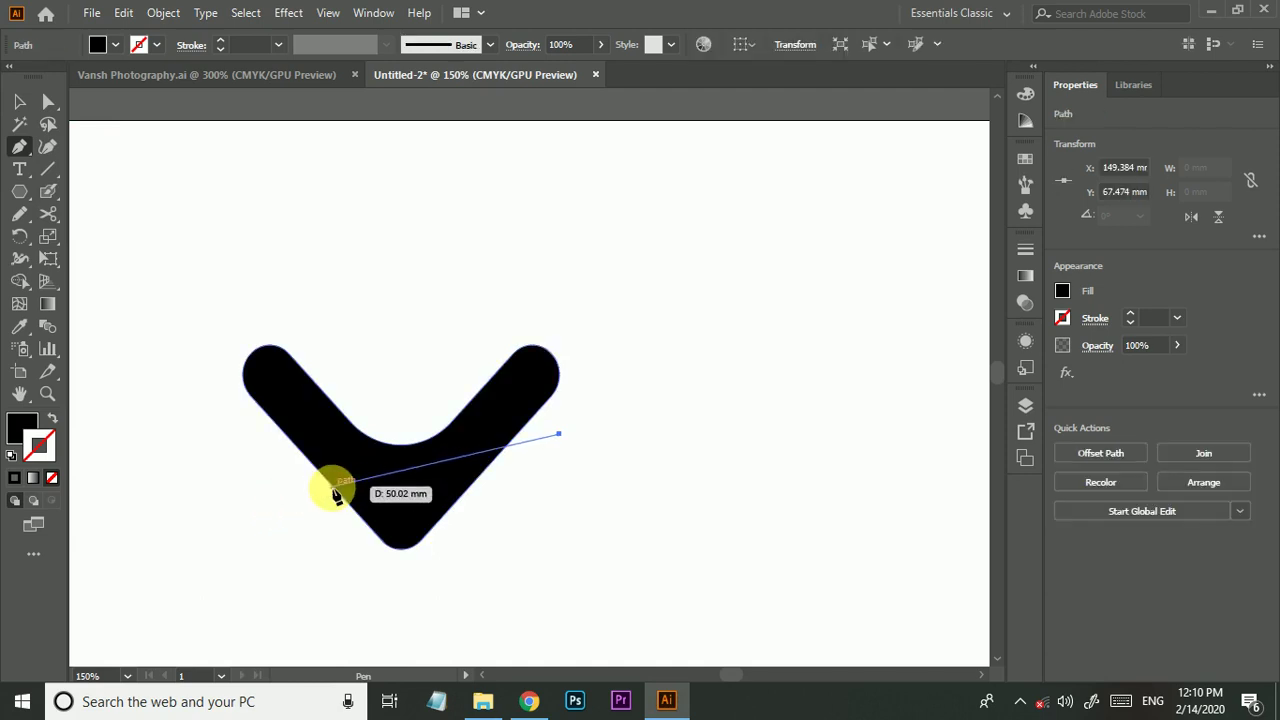
pyautogui.press('v')
pyautogui.hotkey('ctrl', 'shift', 'a')
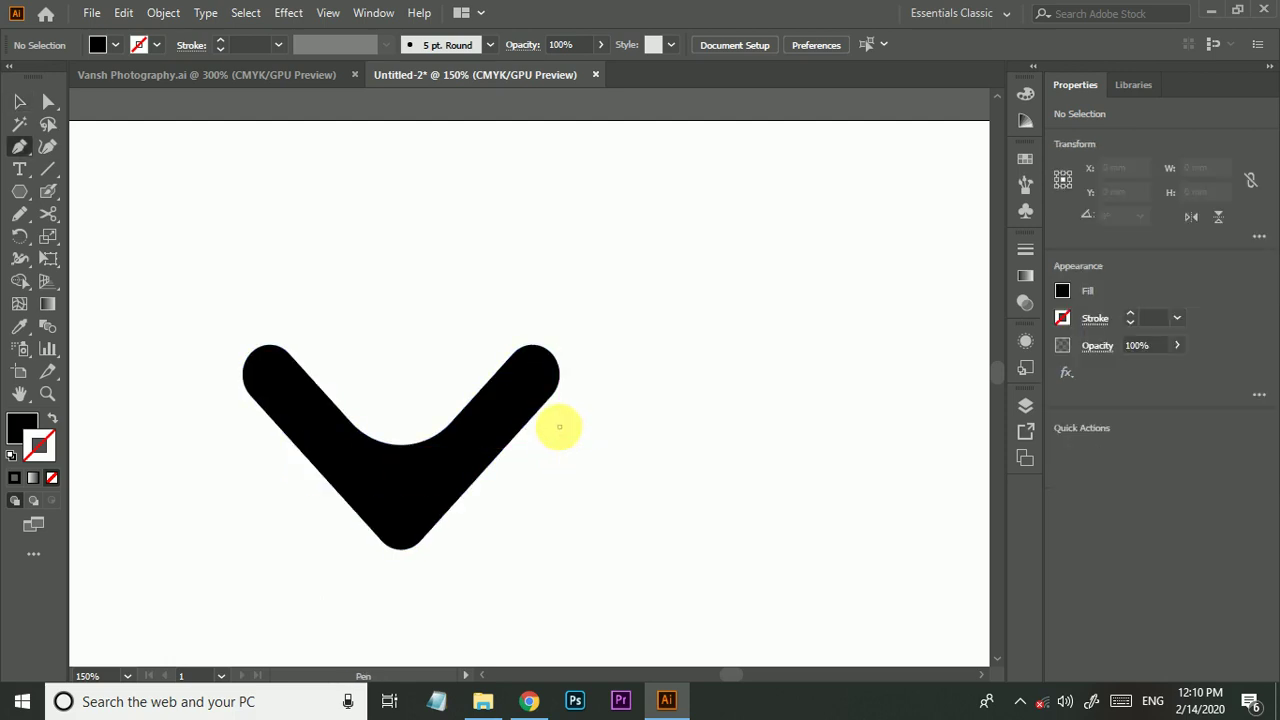
pyautogui.click(559, 427)
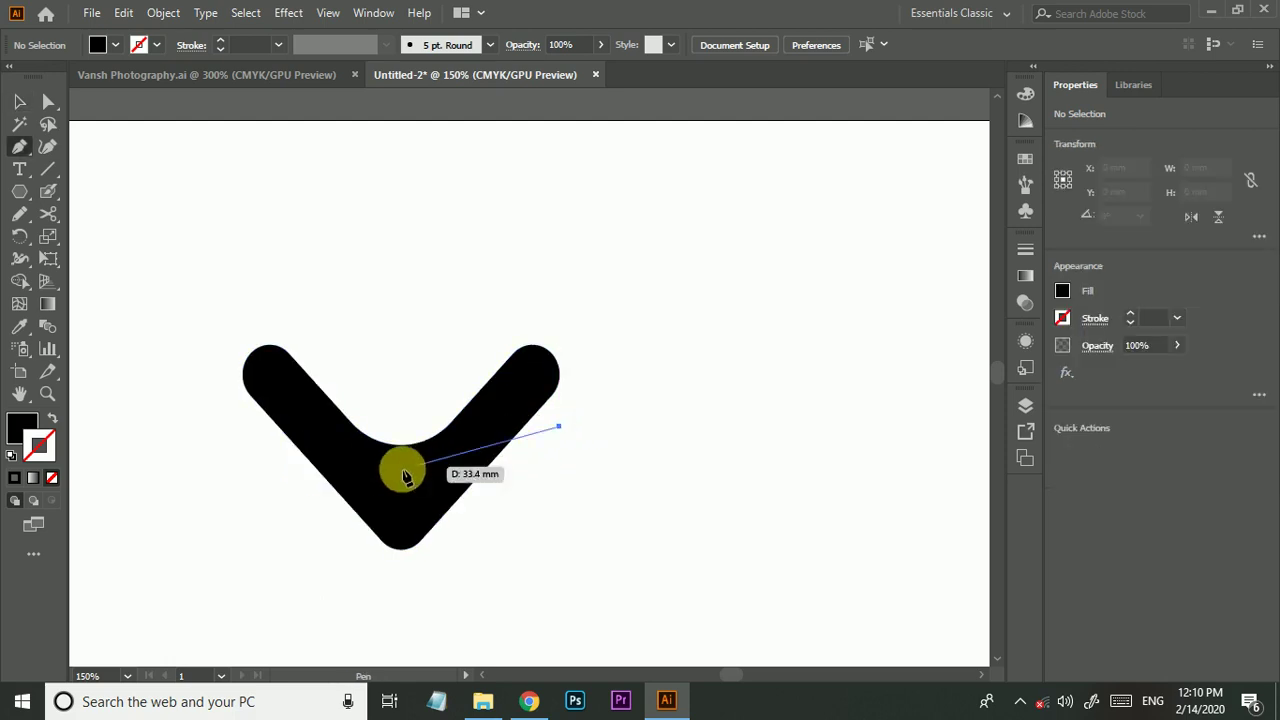
pyautogui.click(331, 487)
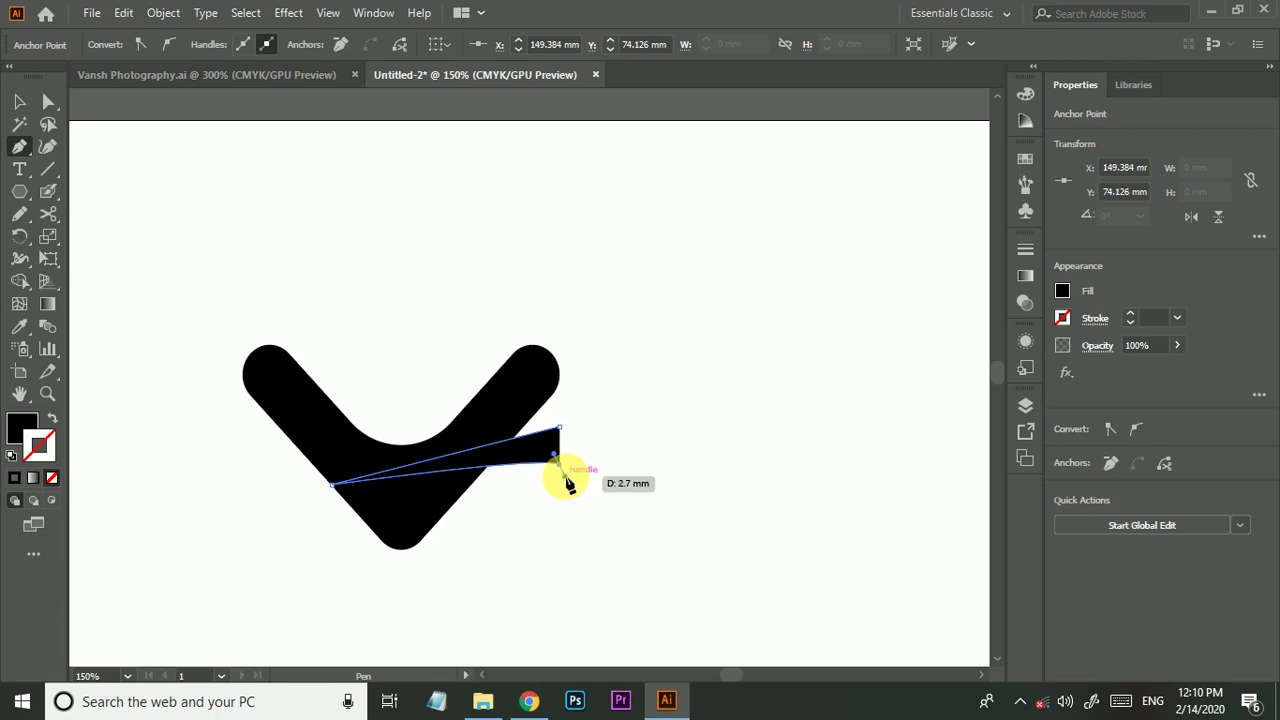
pyautogui.moveTo(567, 484); pyautogui.dragTo(571, 480)
# Convert the sliver's left tip anchor into a sharp corner.
pyautogui.press('v')
pyautogui.click(12, 455)
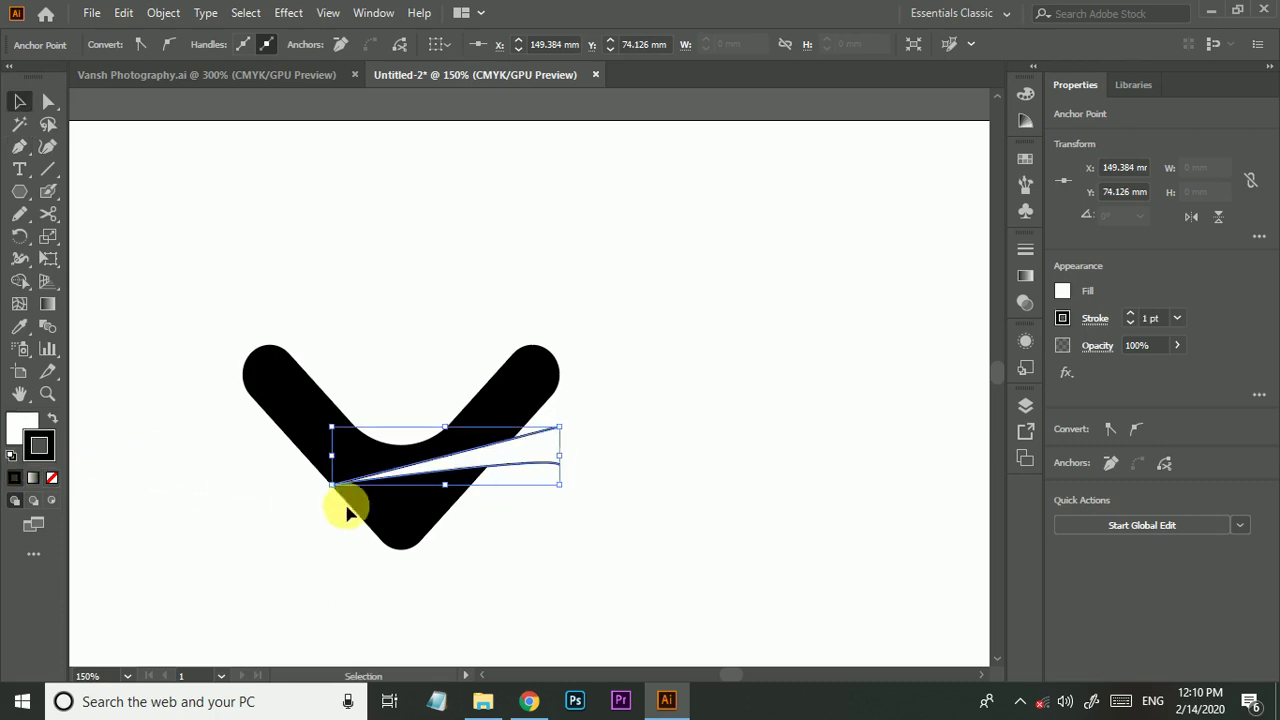
pyautogui.click(548, 552)
pyautogui.scroll(2, 482, 474)
pyautogui.scroll(-1, 525, 499)
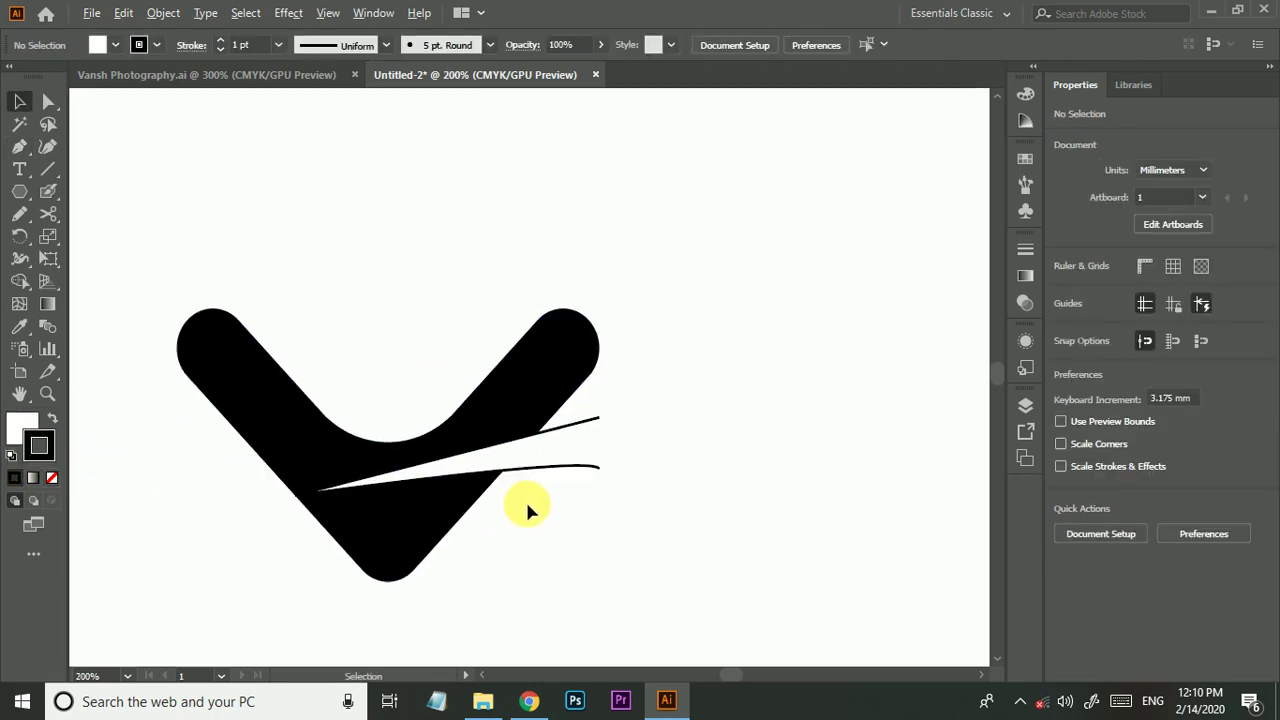
pyautogui.scroll(2, 390, 458)
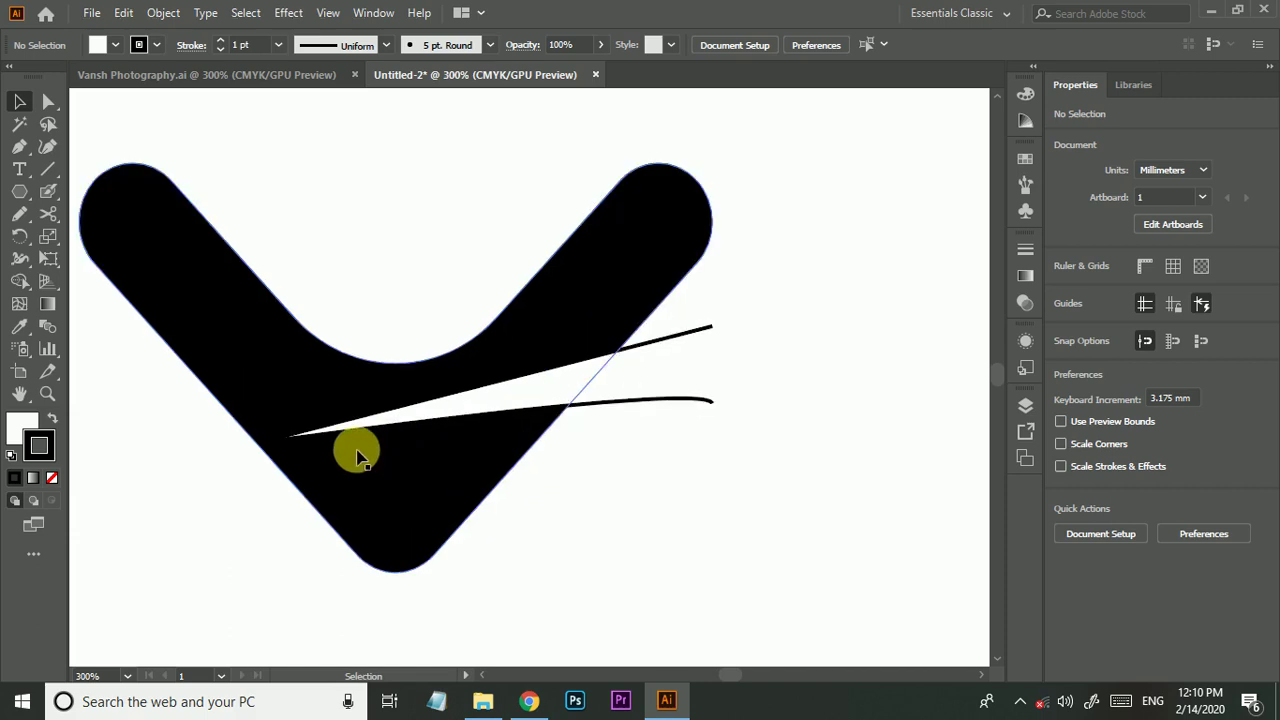
pyautogui.moveTo(17, 150); pyautogui.dragTo(100, 214)
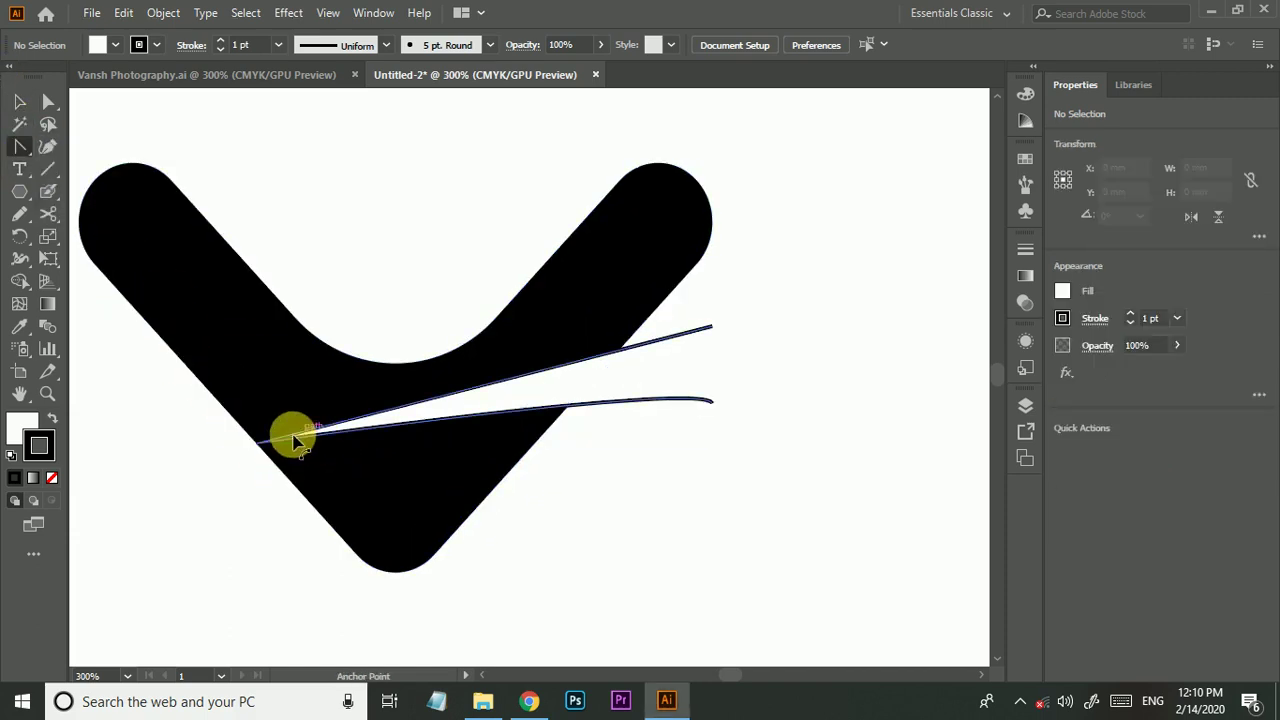
pyautogui.moveTo(262, 447); pyautogui.dragTo(258, 449)
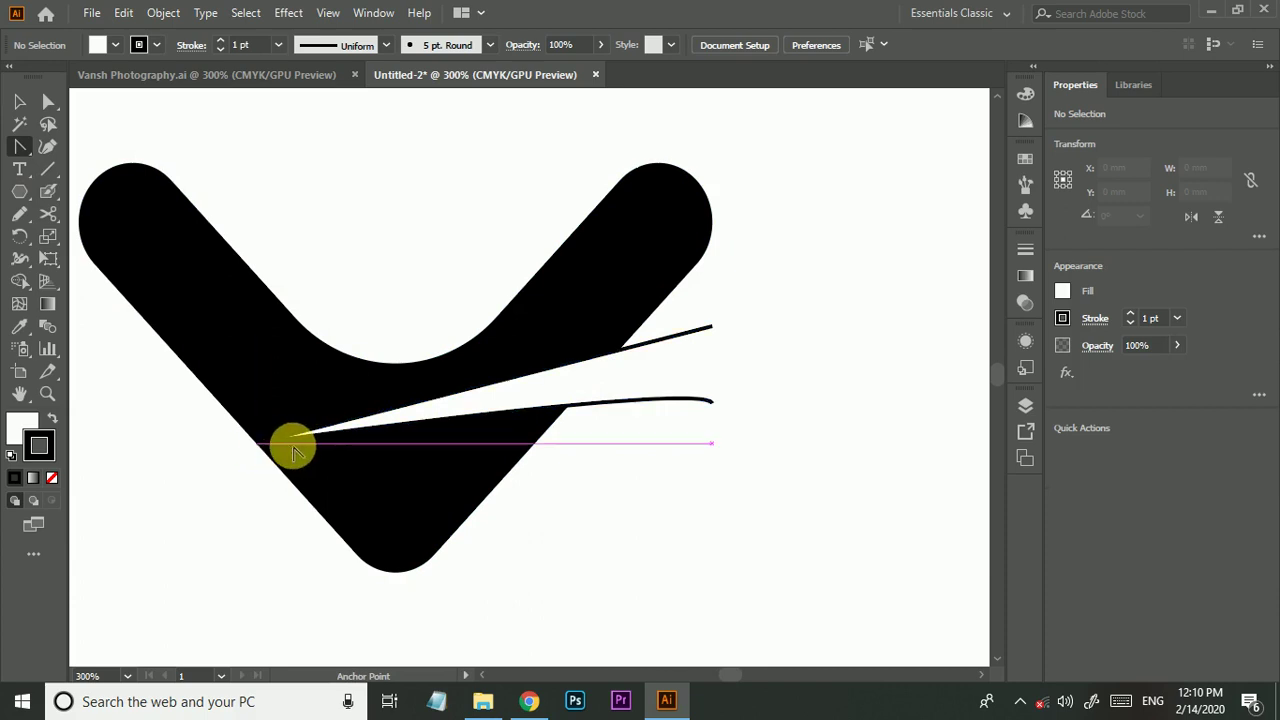
# Drag a lower-edge anchor left to straighten the sliver's lower edge.
pyautogui.press('a')
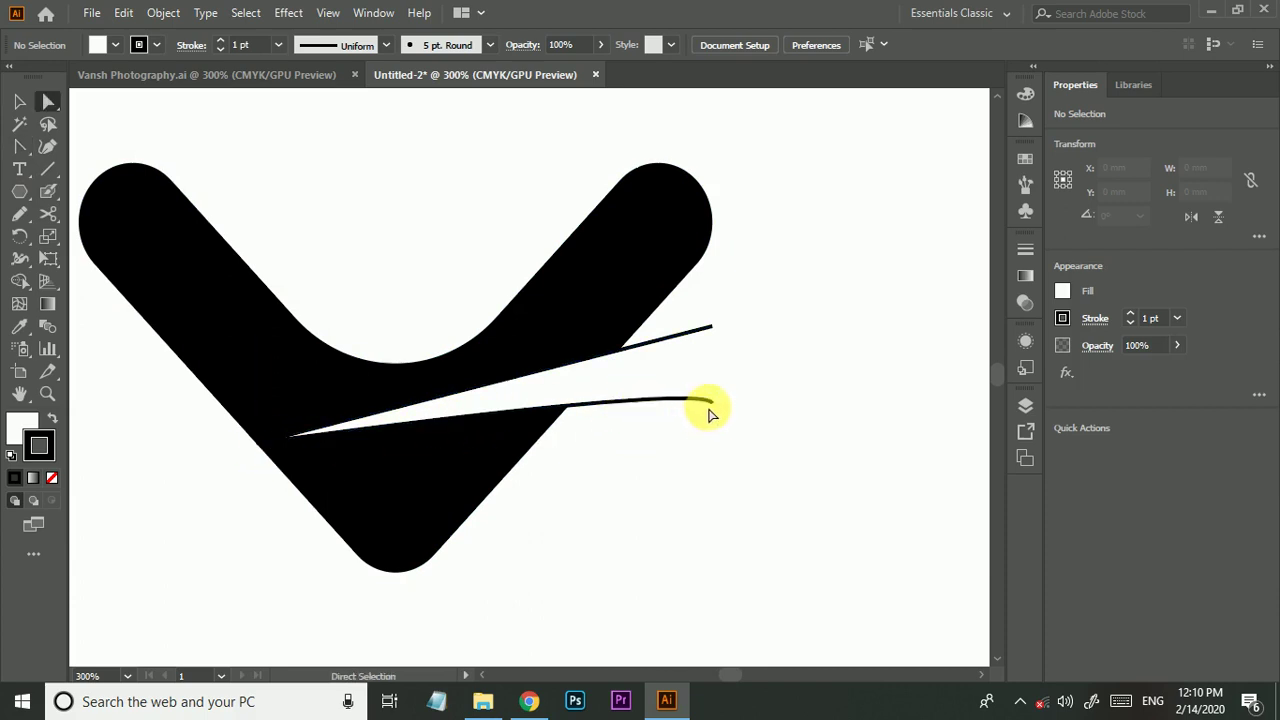
pyautogui.click(658, 402)
pyautogui.moveTo(658, 402); pyautogui.dragTo(478, 411)
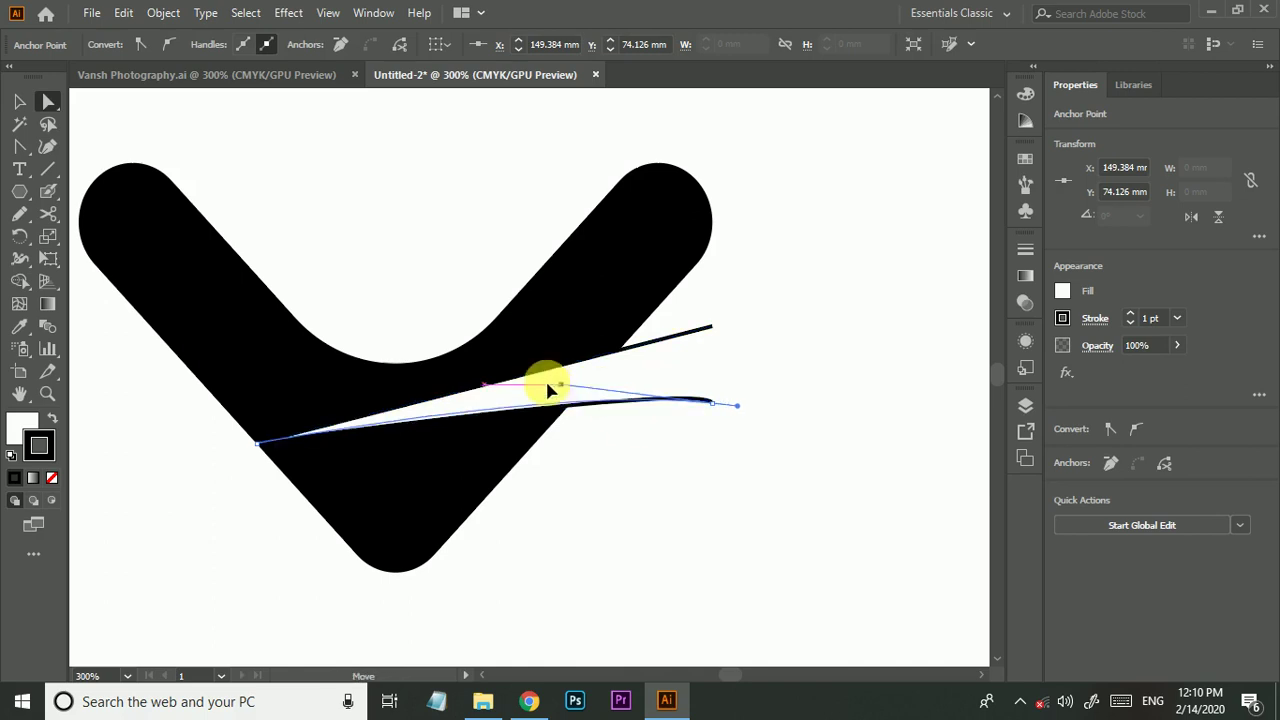
pyautogui.click(666, 506)
pyautogui.press('v')
pyautogui.scroll(-2, 666, 506)
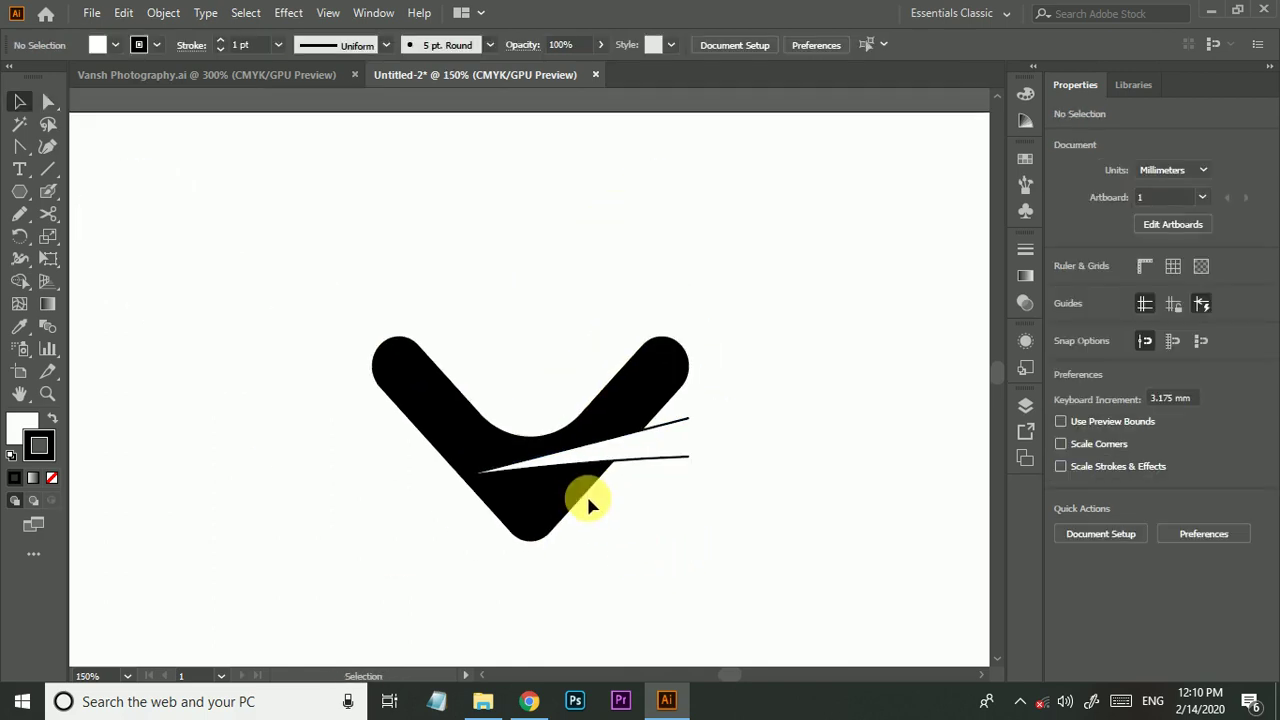
# Subtract the sliver from the V using Pathfinder Minus Front.
pyautogui.click(528, 423)
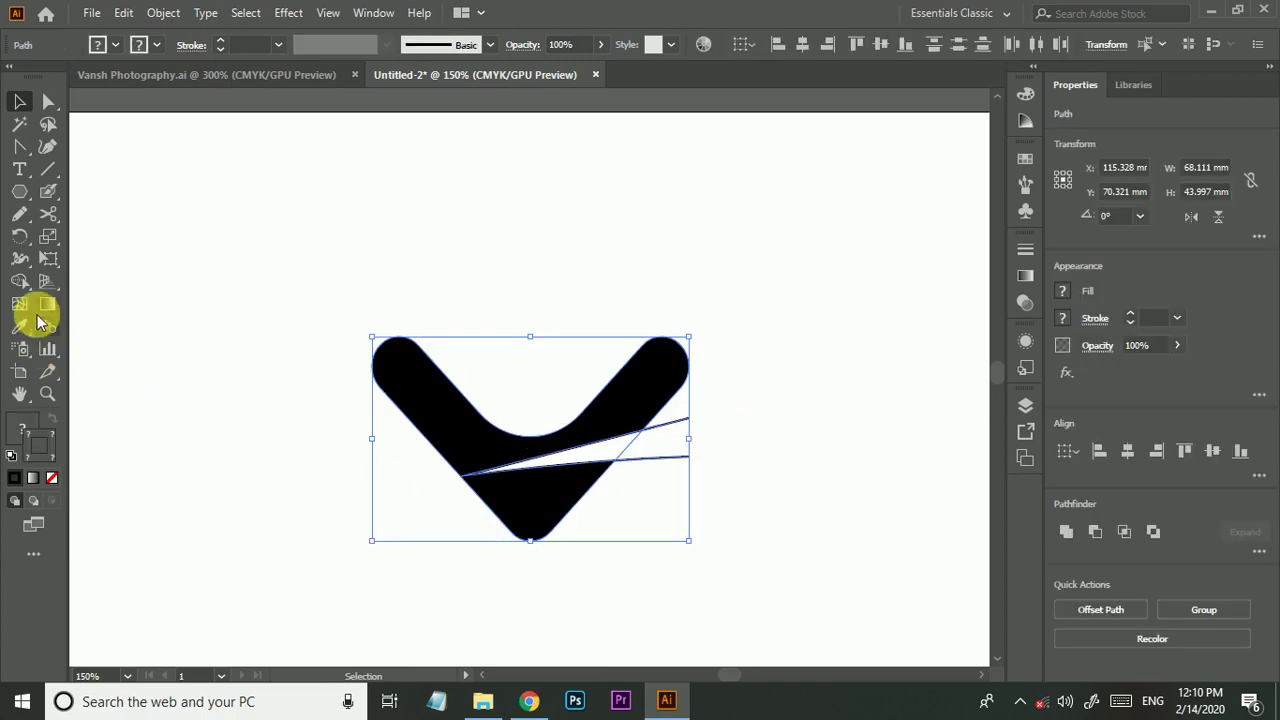
pyautogui.click(17, 293)
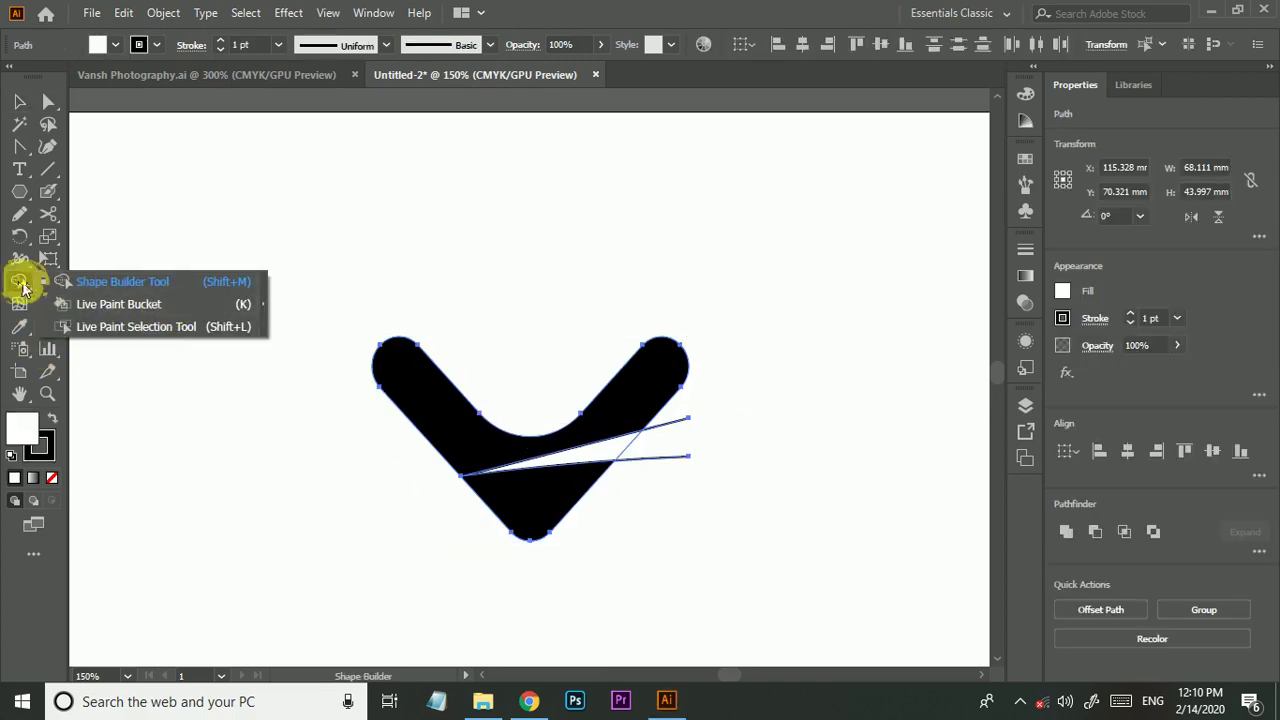
pyautogui.click(120, 285)
pyautogui.scroll(1, 636, 470)
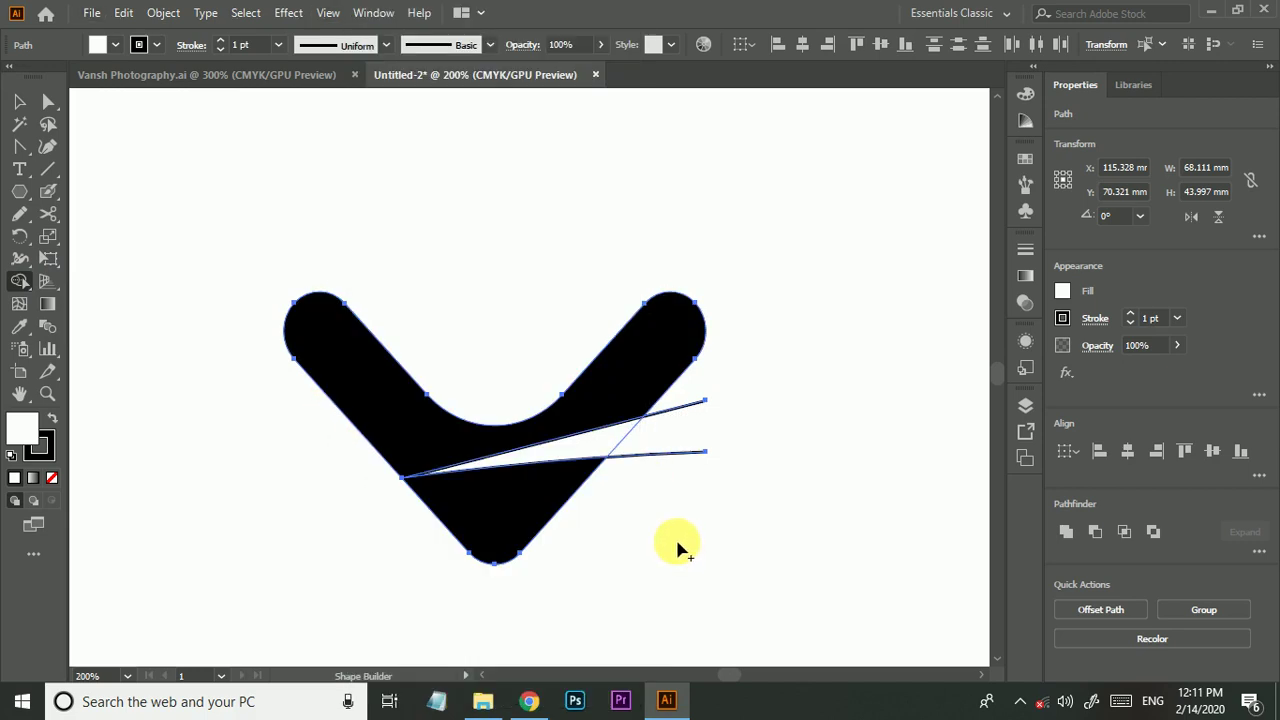
pyautogui.press('v')
pyautogui.moveTo(722, 553); pyautogui.dragTo(505, 426)
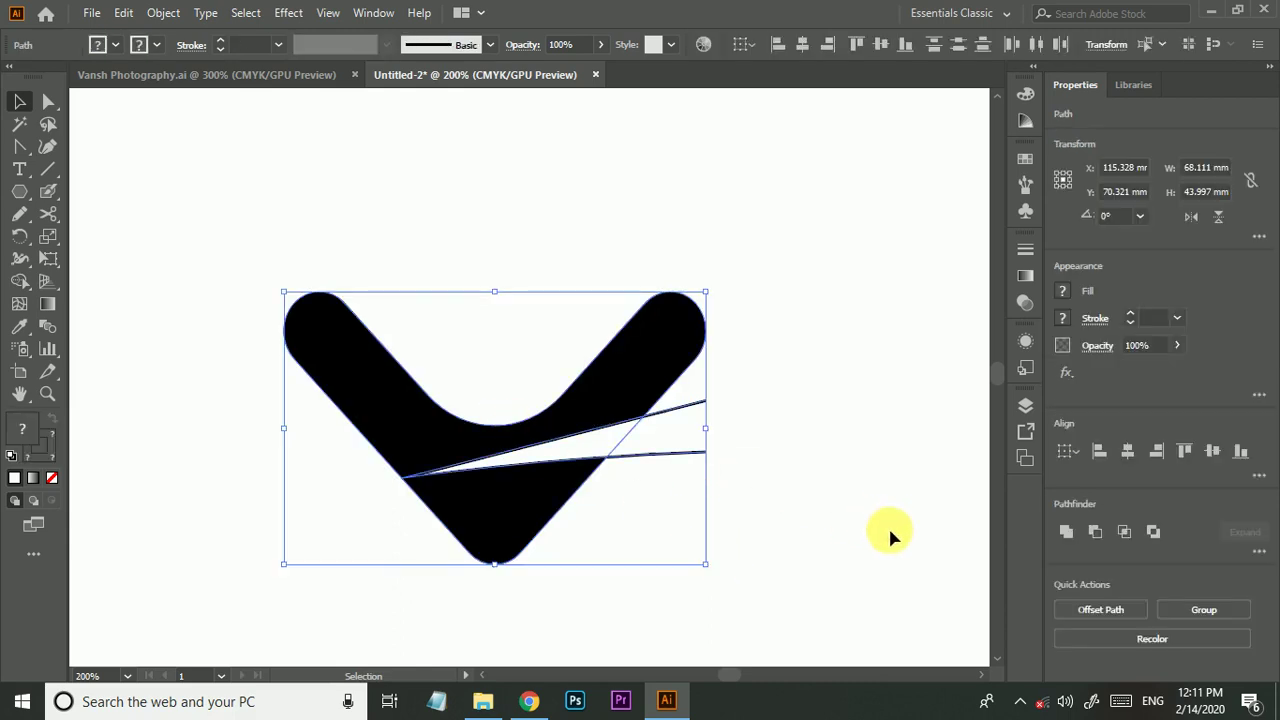
pyautogui.click(1093, 535)
# Ungroup and unite the cut pieces, then zoom out to the whole artboard.
pyautogui.click(754, 520)
pyautogui.click(537, 486)
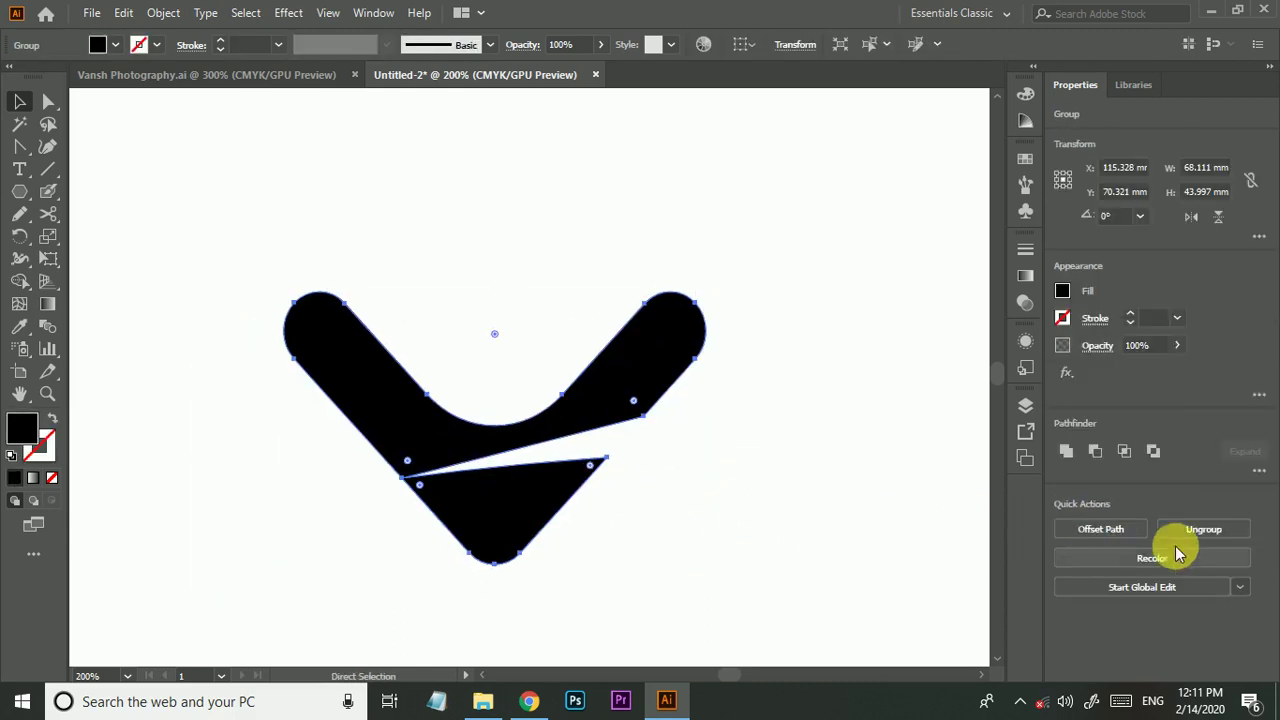
pyautogui.click(1210, 528)
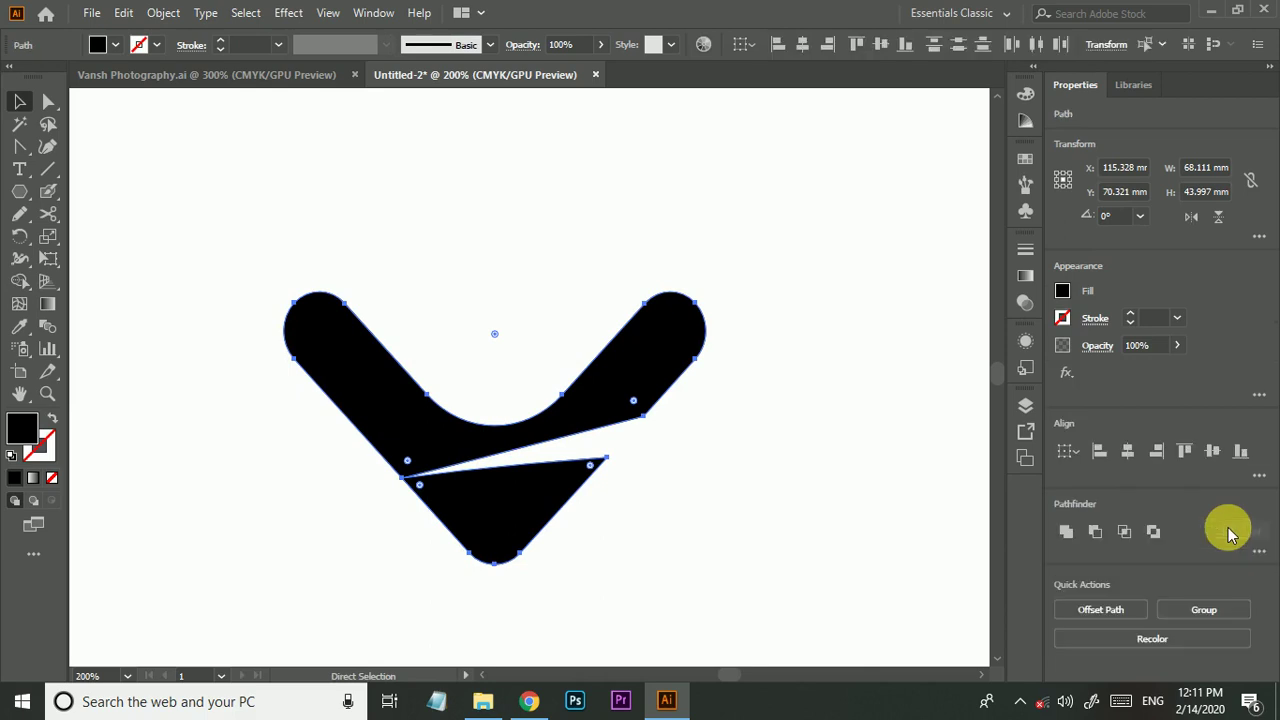
pyautogui.click(1068, 537)
pyautogui.click(765, 510)
pyautogui.hotkey('ctrl', '-')
pyautogui.moveTo(736, 492); pyautogui.dragTo(529, 397)
pyautogui.hotkey('ctrl', '-')
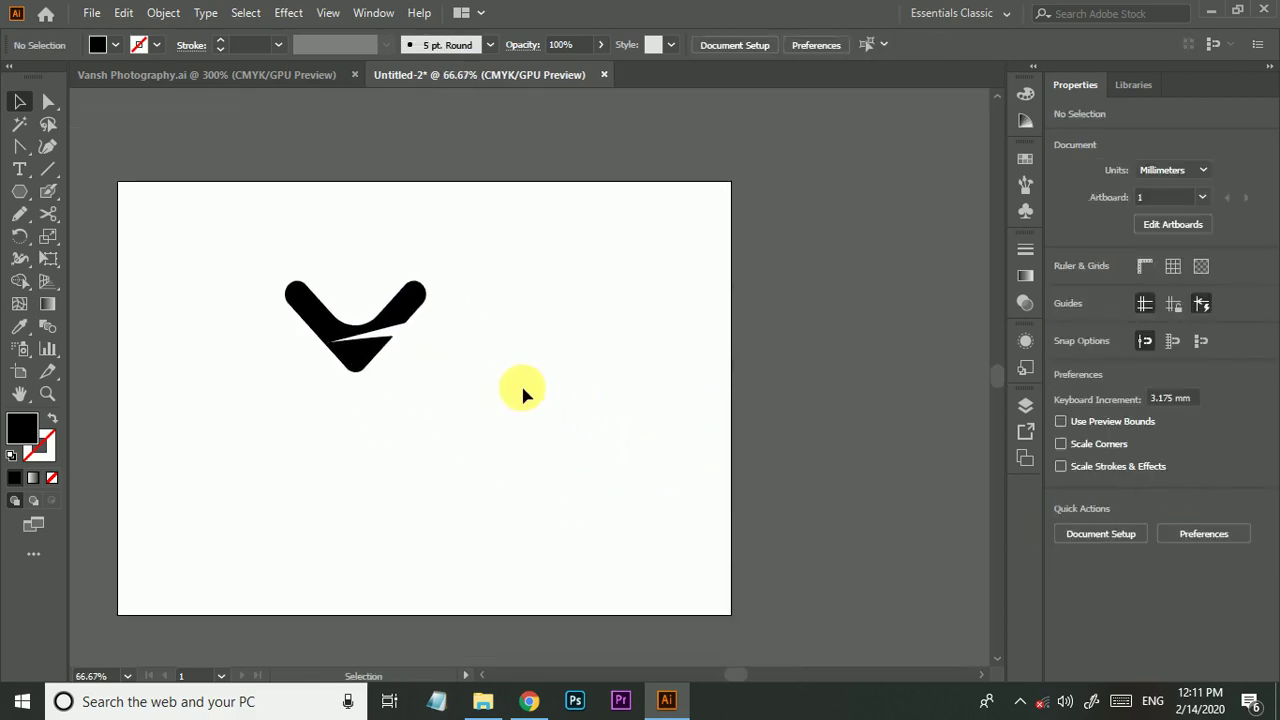
# Draw a small square near the artboard's top-right and fill it with blue.
pyautogui.scroll(1, 529, 307)
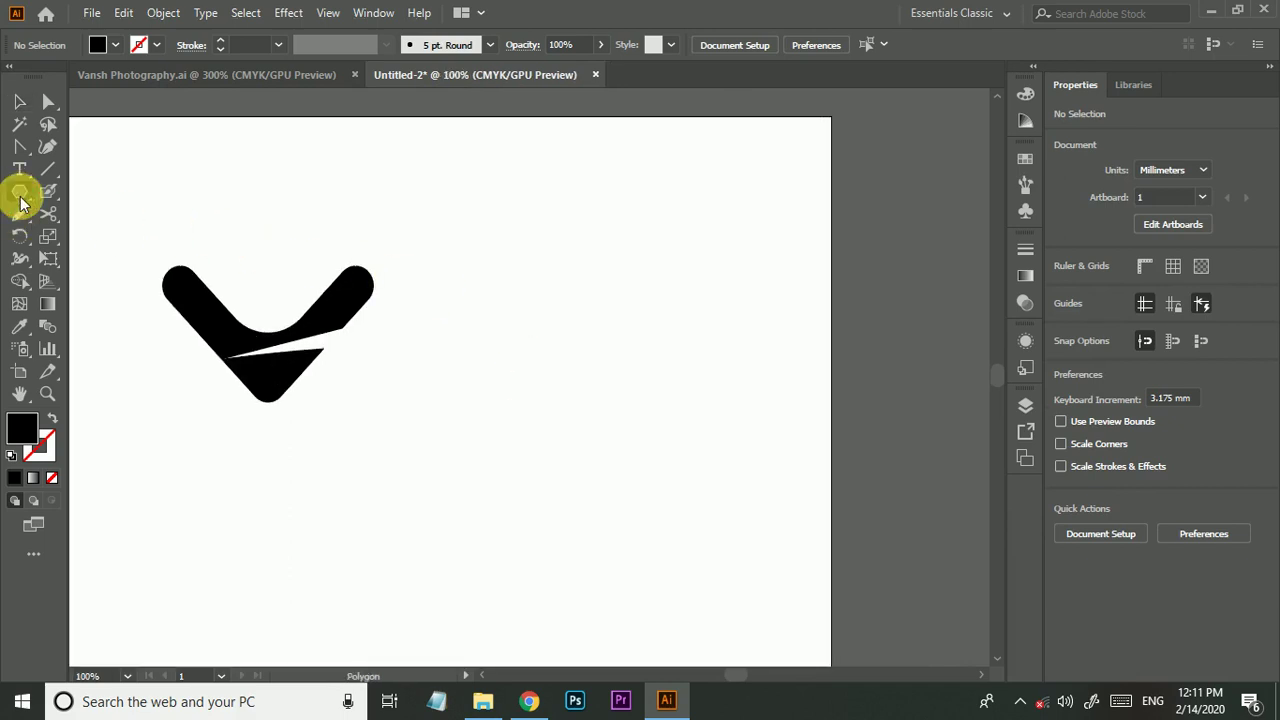
pyautogui.moveTo(20, 200); pyautogui.dragTo(100, 191)
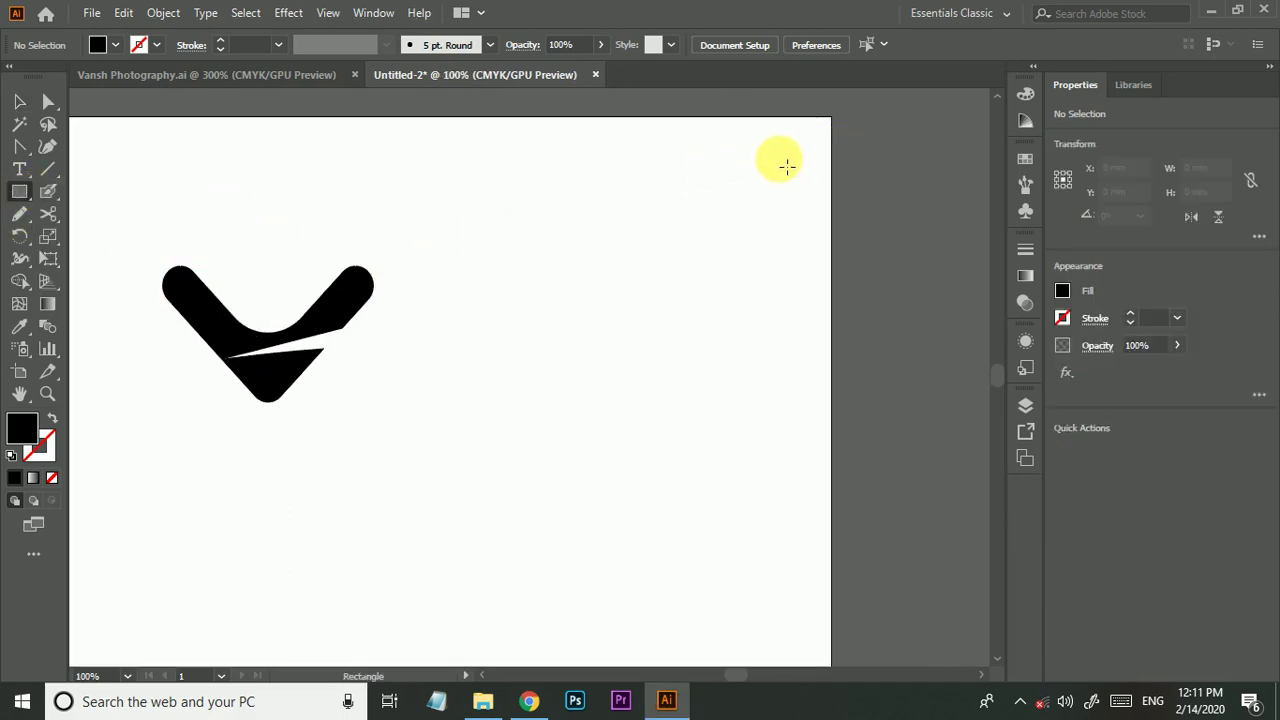
pyautogui.moveTo(739, 150); pyautogui.dragTo(795, 205)
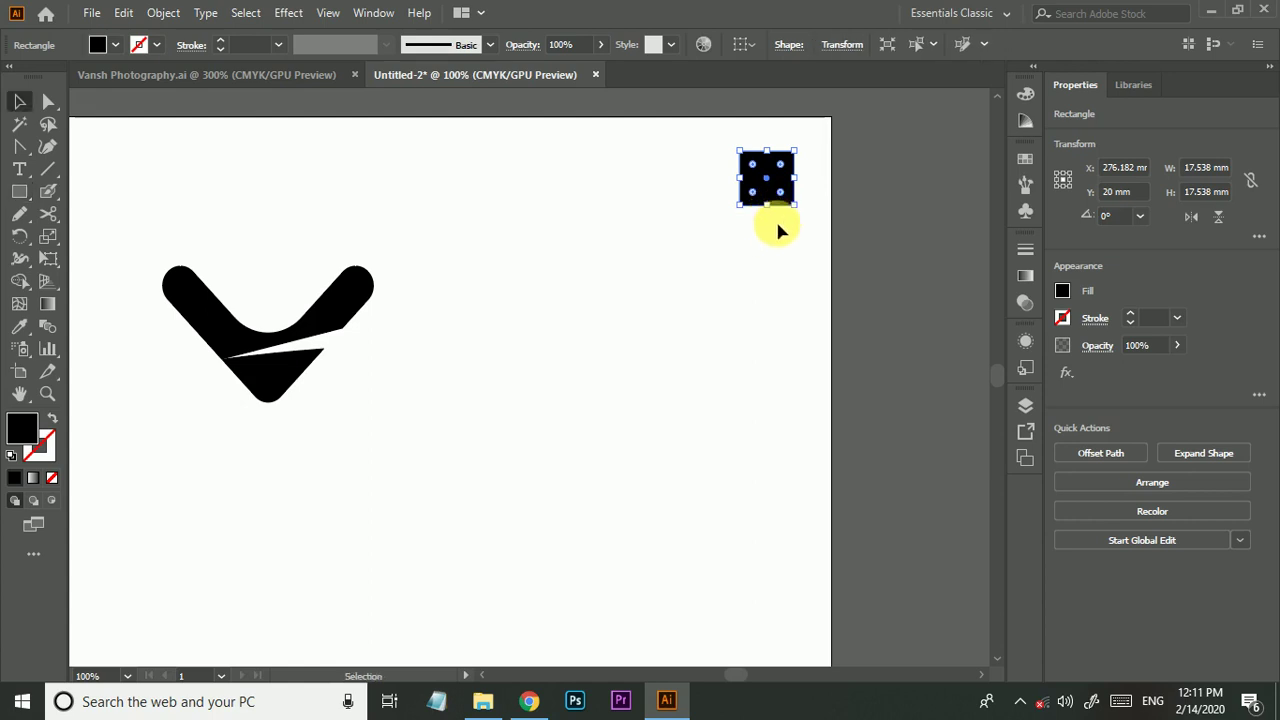
pyautogui.scroll(1, 809, 176)
pyautogui.click(1024, 160)
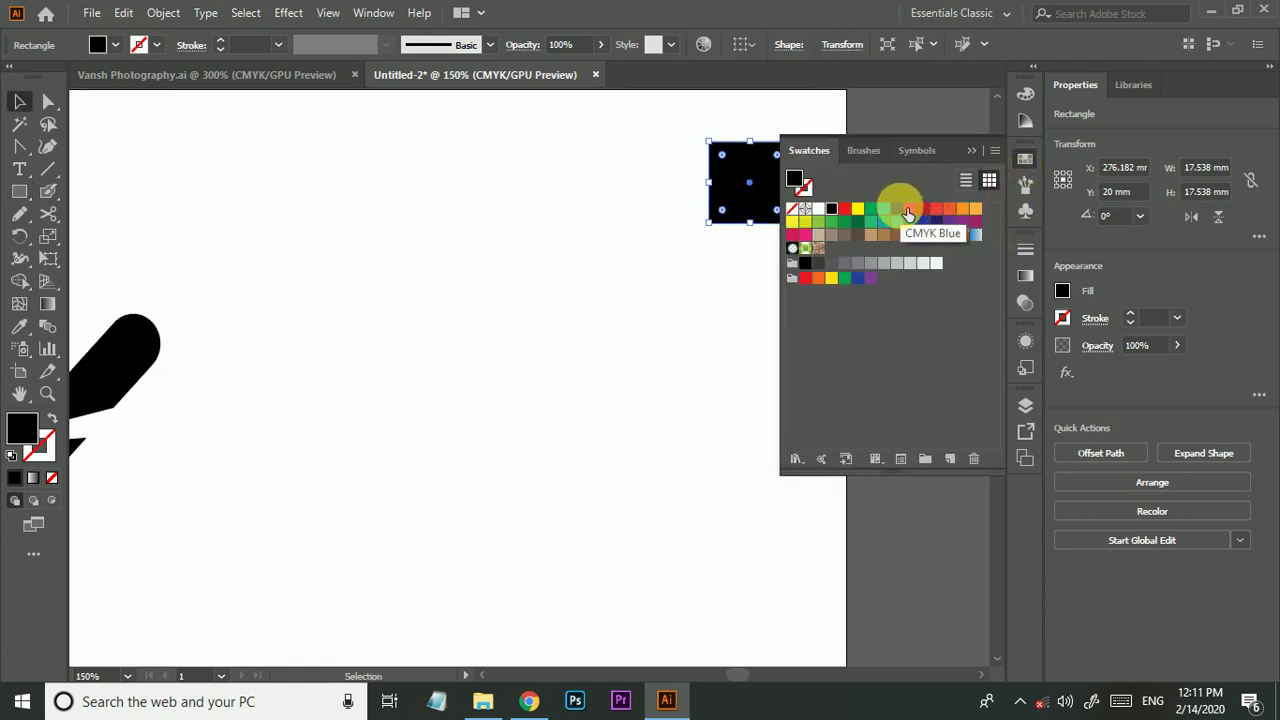
pyautogui.click(903, 209)
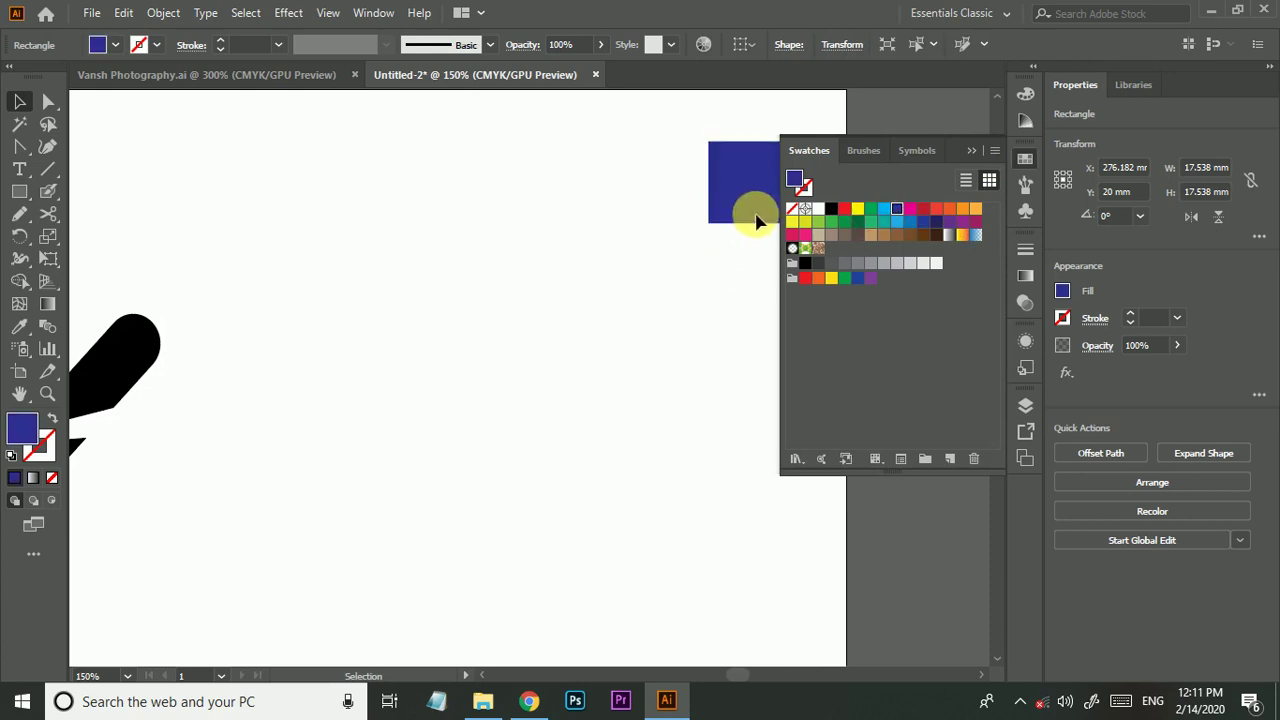
# Place a duplicate of the blue square directly below it.
pyautogui.click(757, 222)
pyautogui.click(967, 153)
pyautogui.click(762, 172)
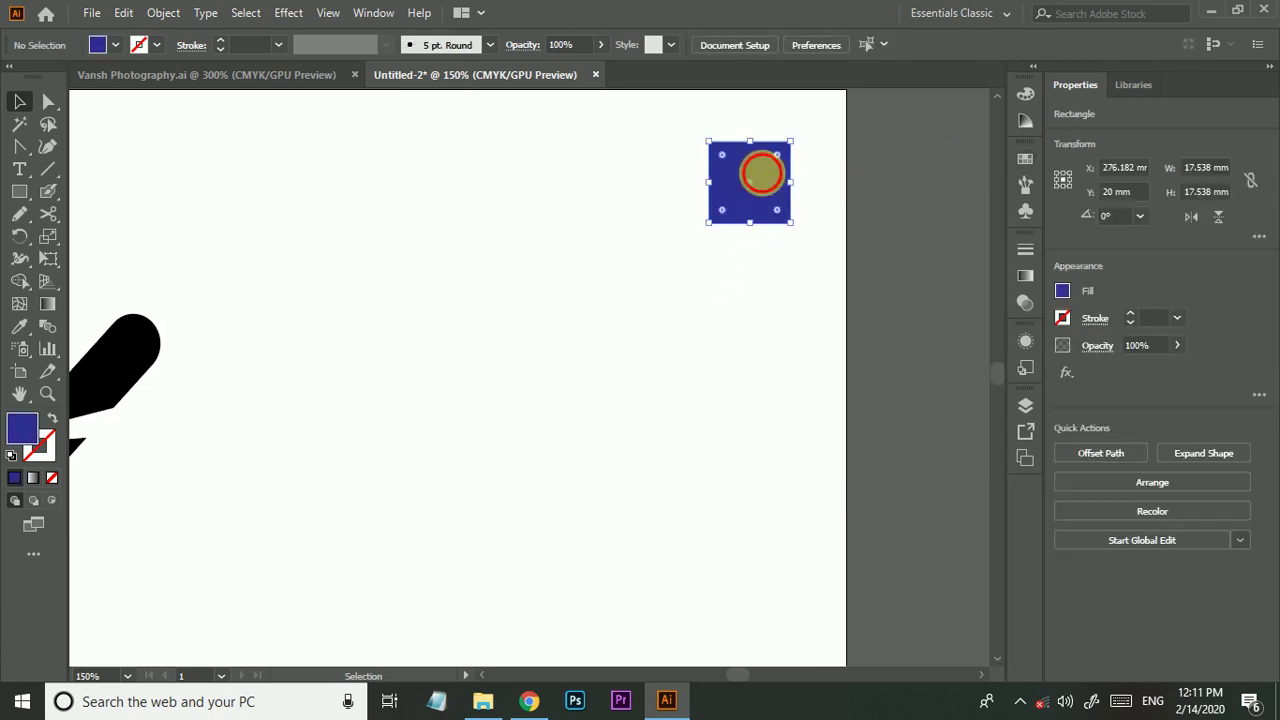
pyautogui.moveTo(762, 172); pyautogui.dragTo(762, 275)
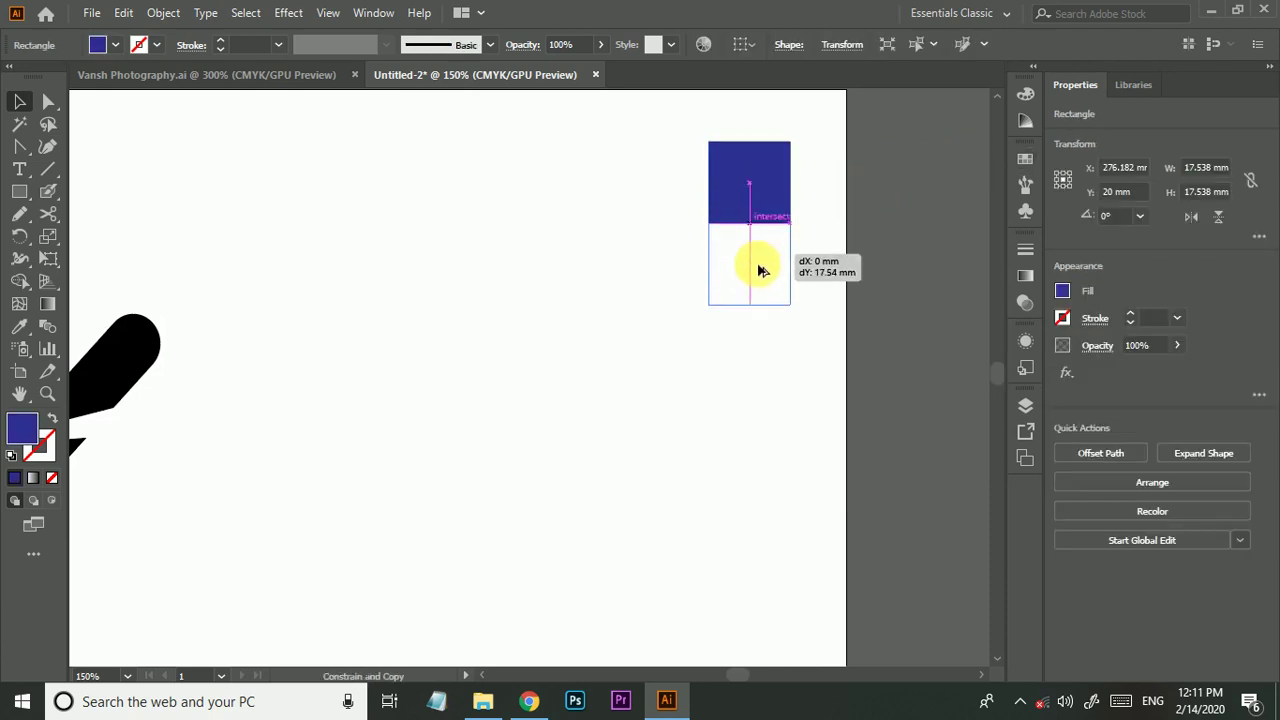
# Recolour the lower square purple (#662D91) by setting cyan to 75% in the Color Picker.
pyautogui.doubleClick(15, 433)
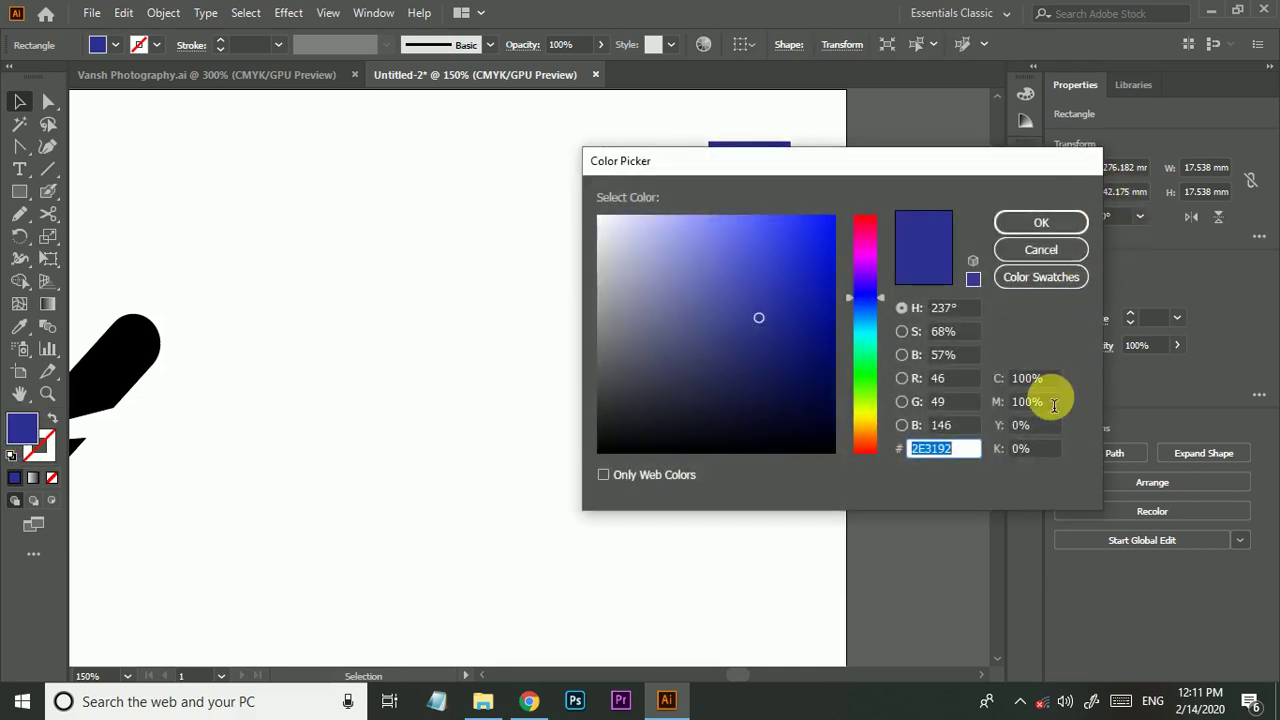
pyautogui.moveTo(930, 162); pyautogui.dragTo(1132, 146)
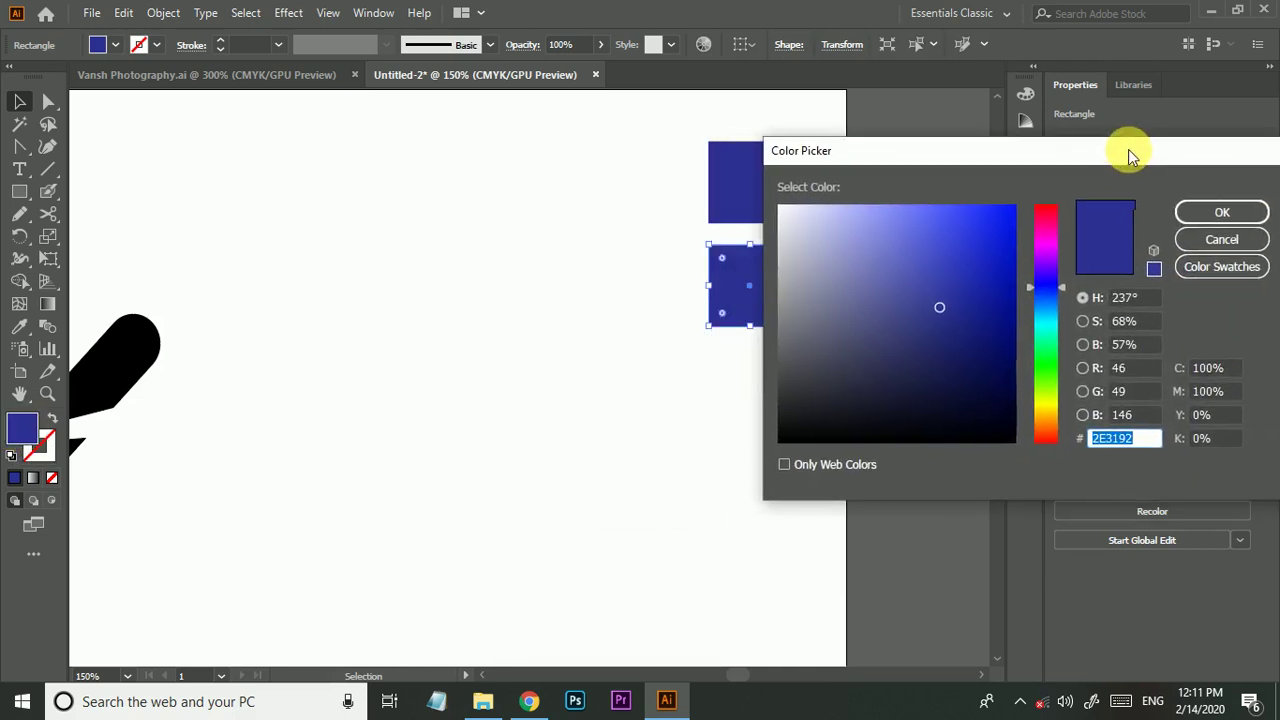
pyautogui.click(1234, 362)
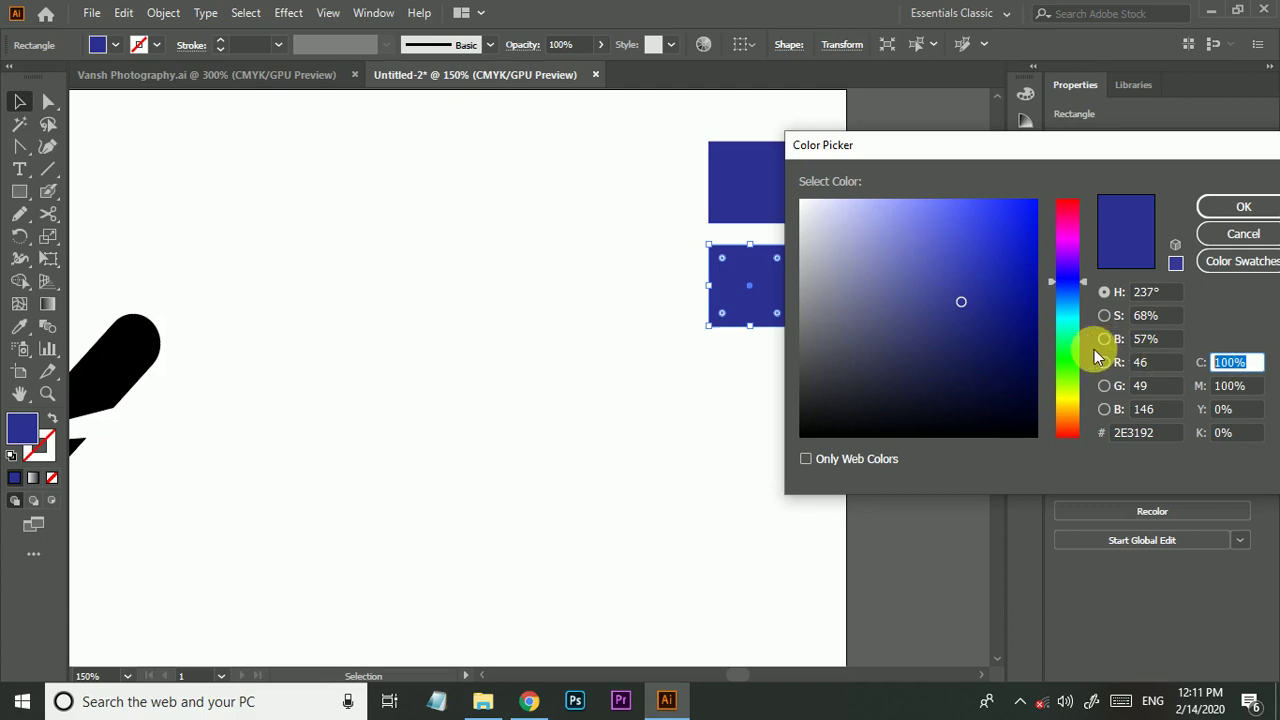
pyautogui.write('75')
pyautogui.press('Tab')
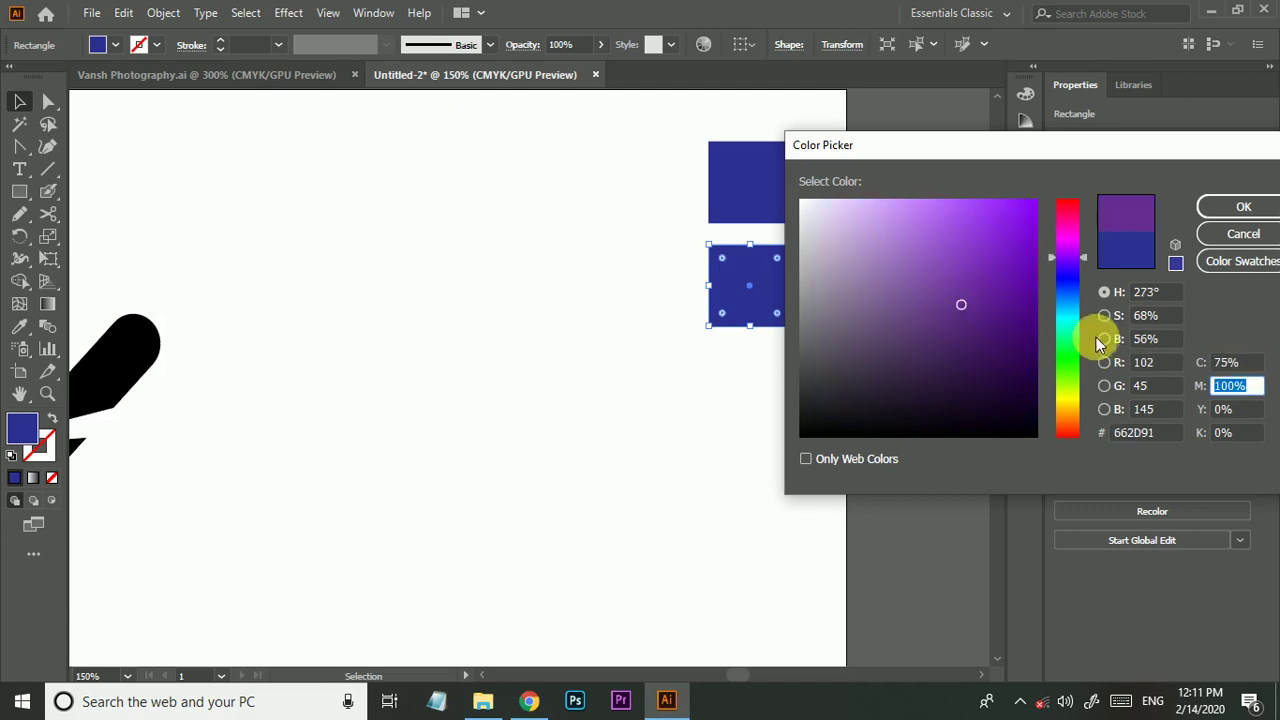
pyautogui.click(1230, 208)
pyautogui.click(741, 350)
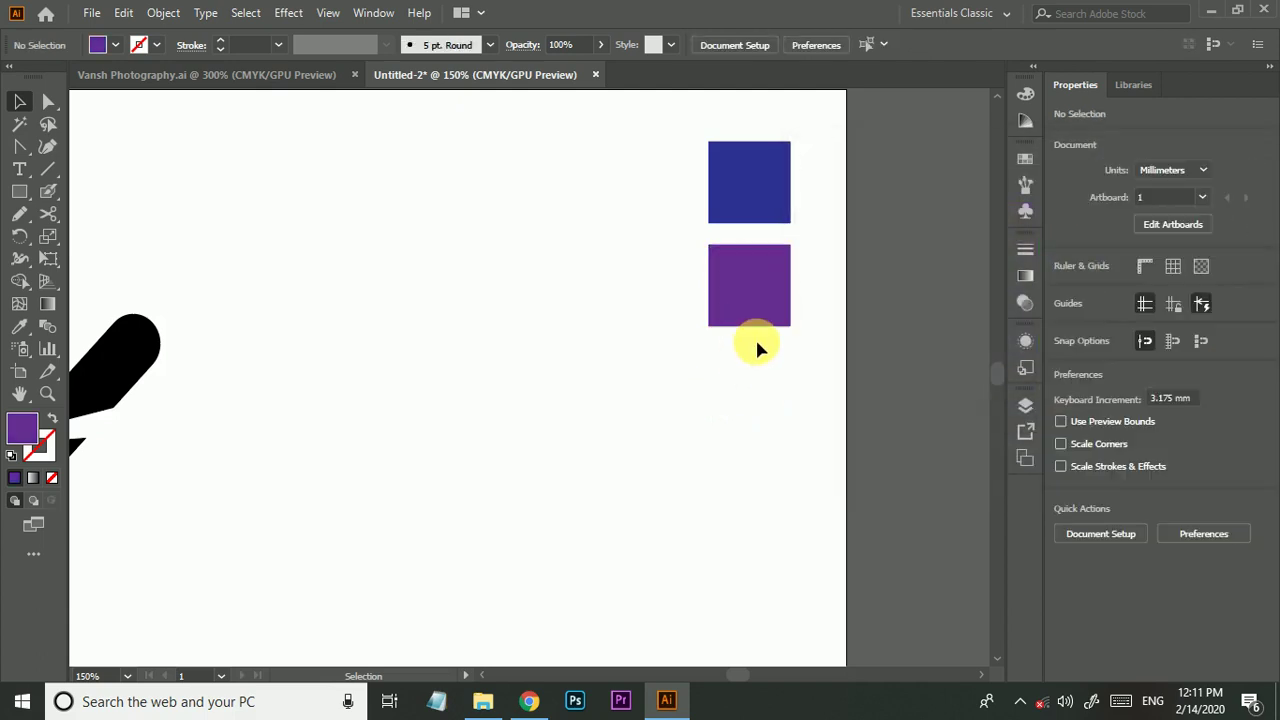
pyautogui.hotkey('ctrl', '-')
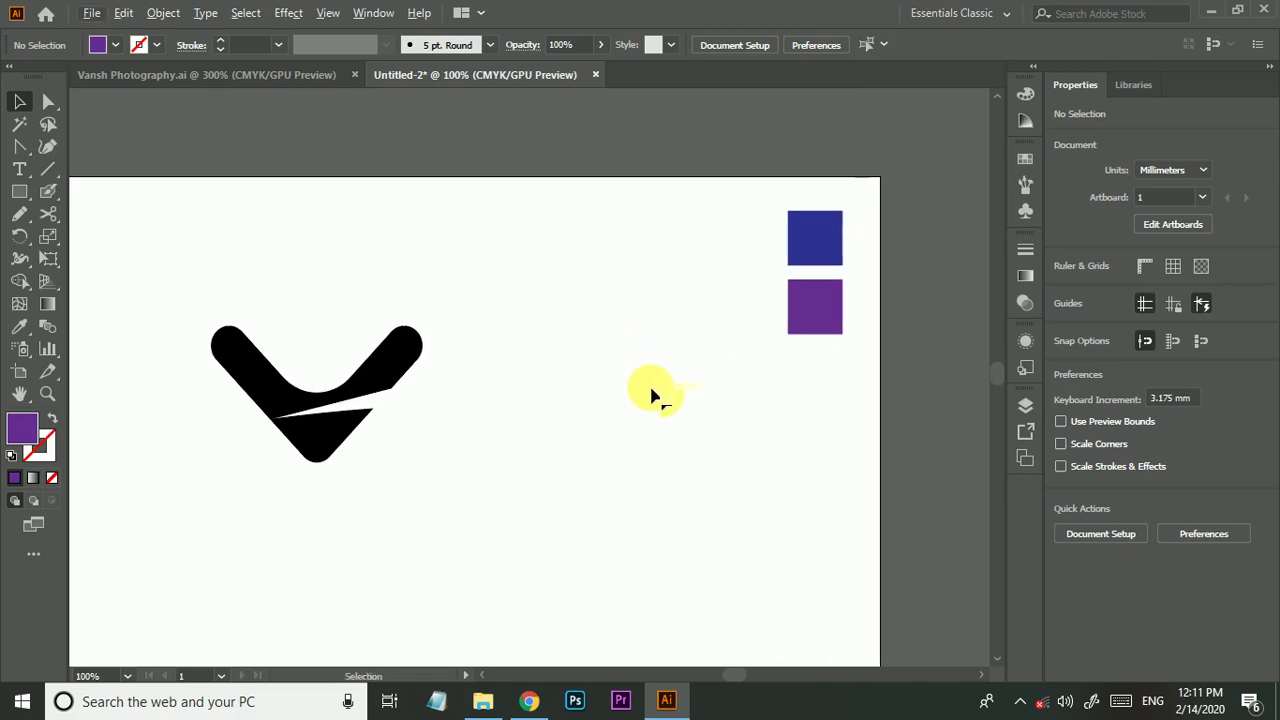
# Fill the V with a linear gradient, eyedropping the blue square left and the purple square right.
pyautogui.scroll(-1, 600, 380)
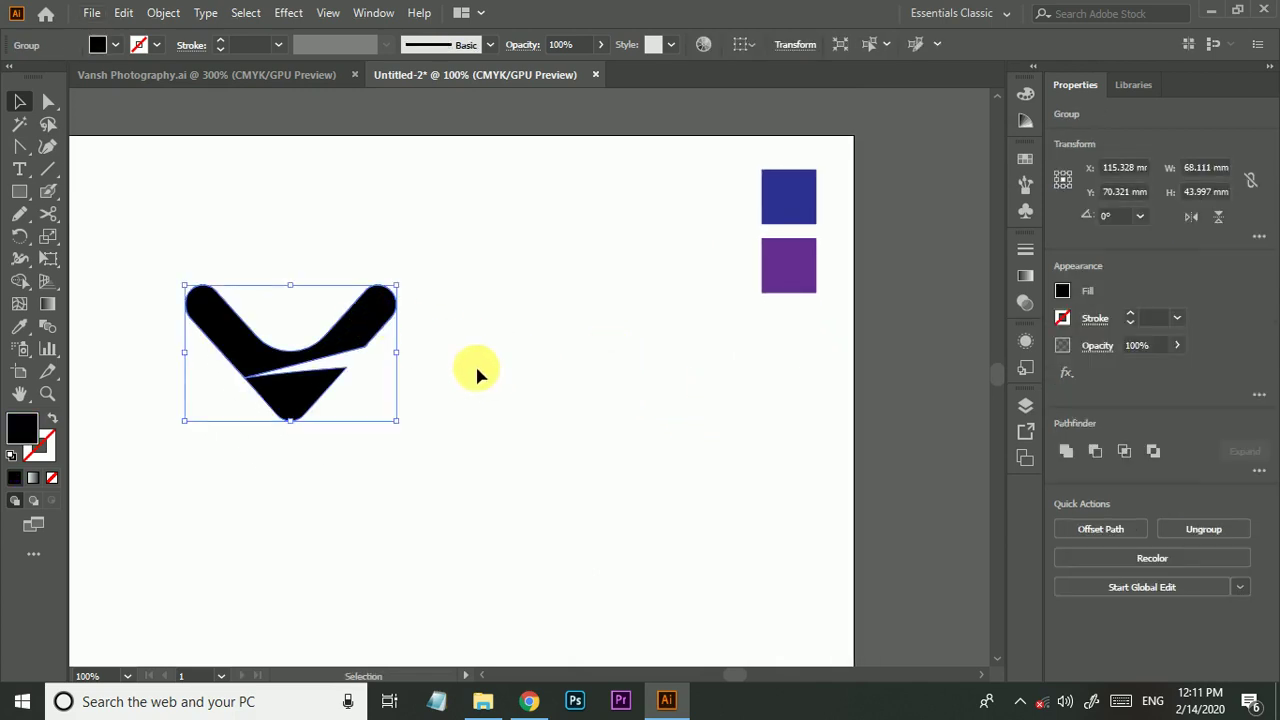
pyautogui.click(33, 479)
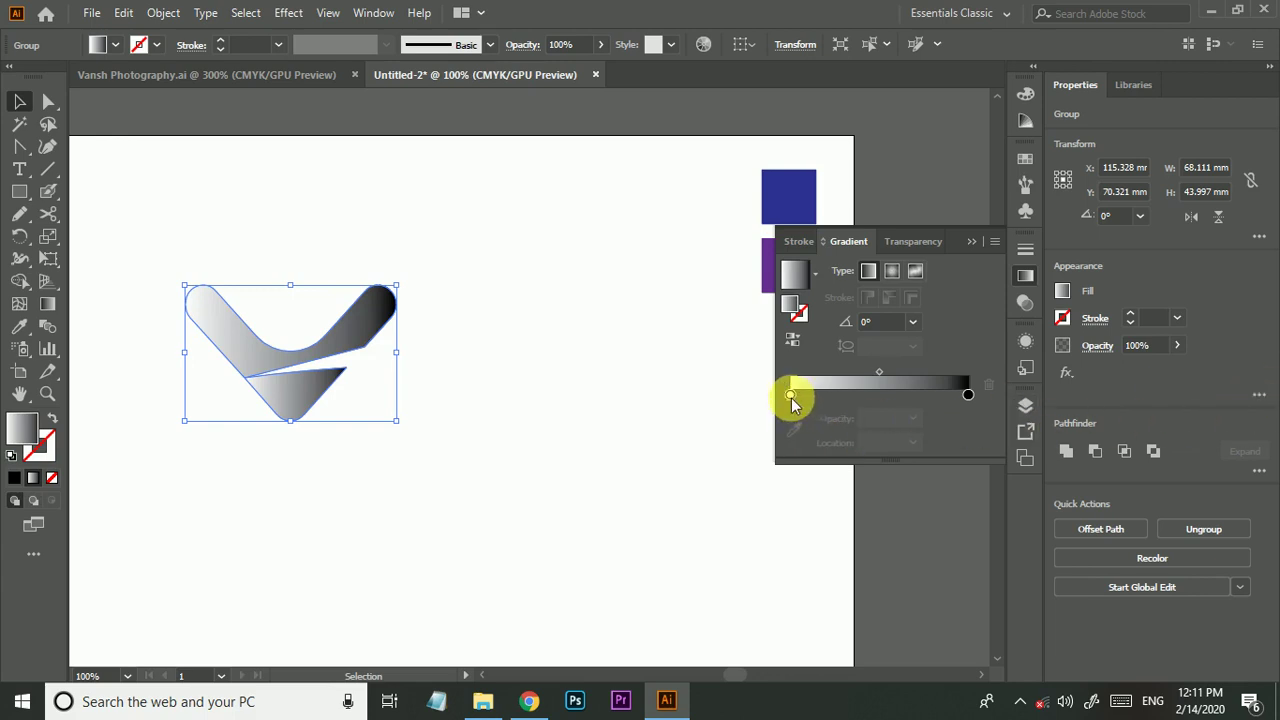
pyautogui.click(790, 394)
pyautogui.click(794, 430)
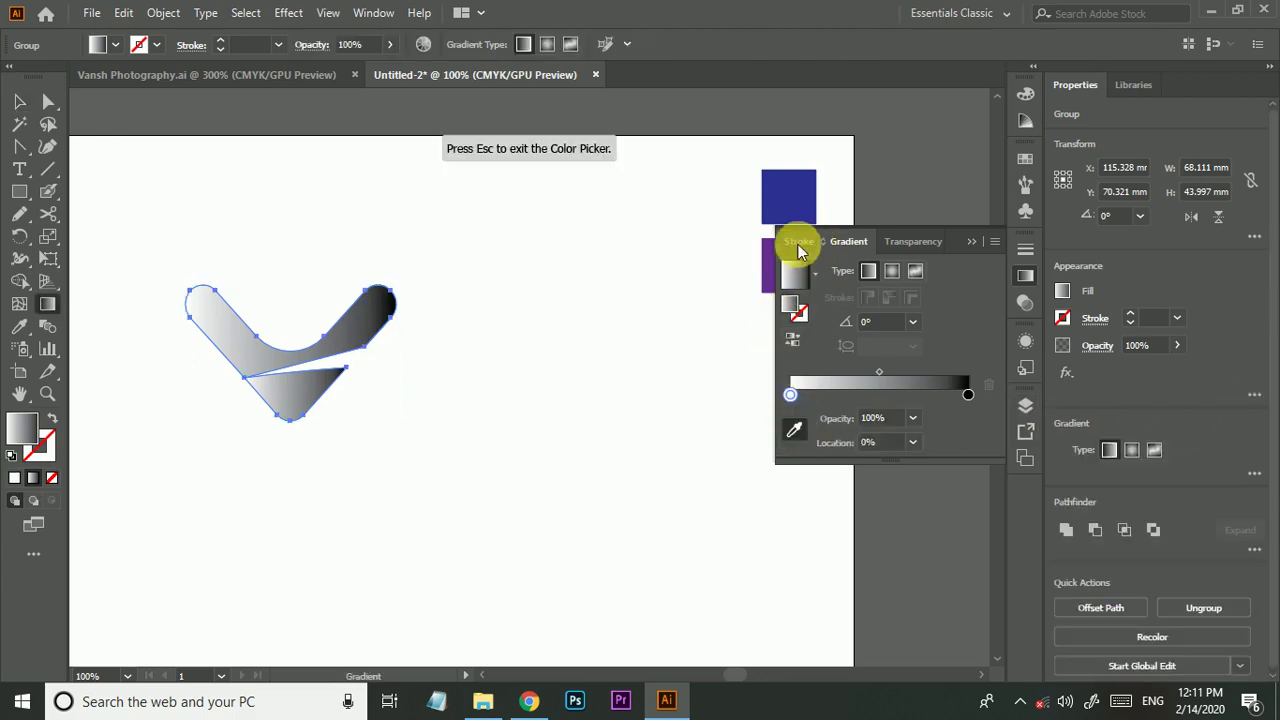
pyautogui.click(788, 205)
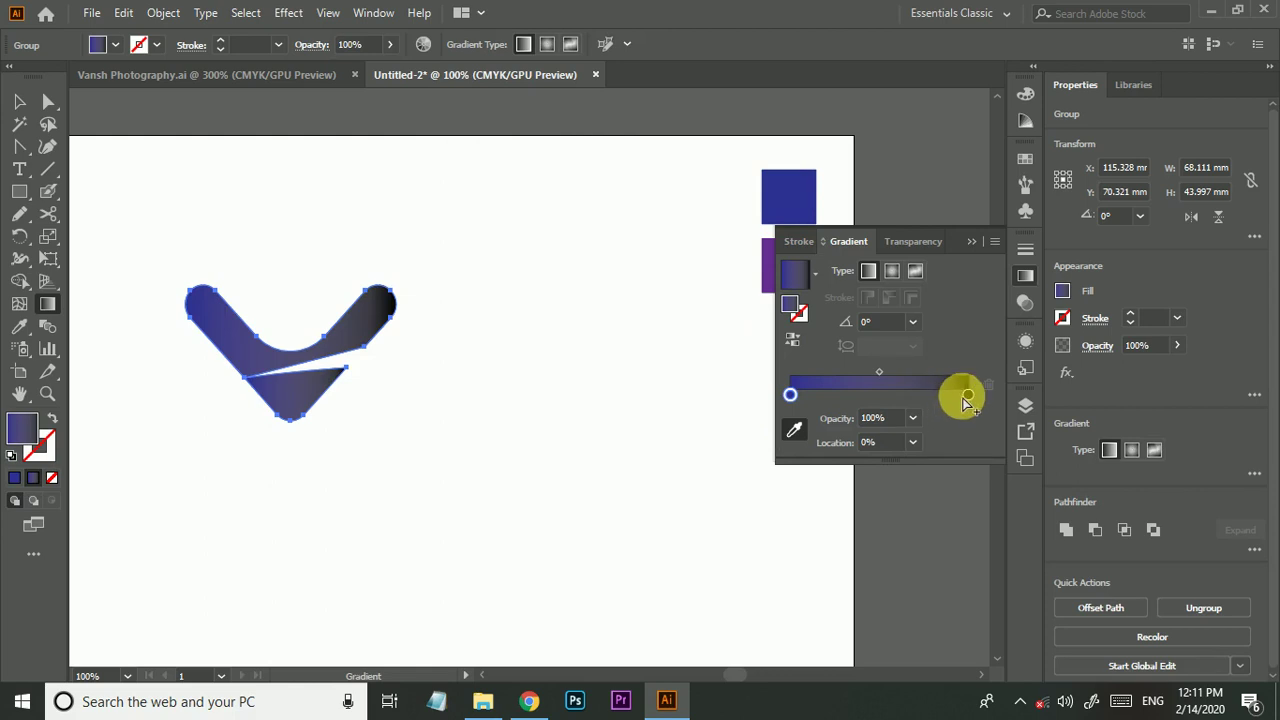
pyautogui.click(967, 394)
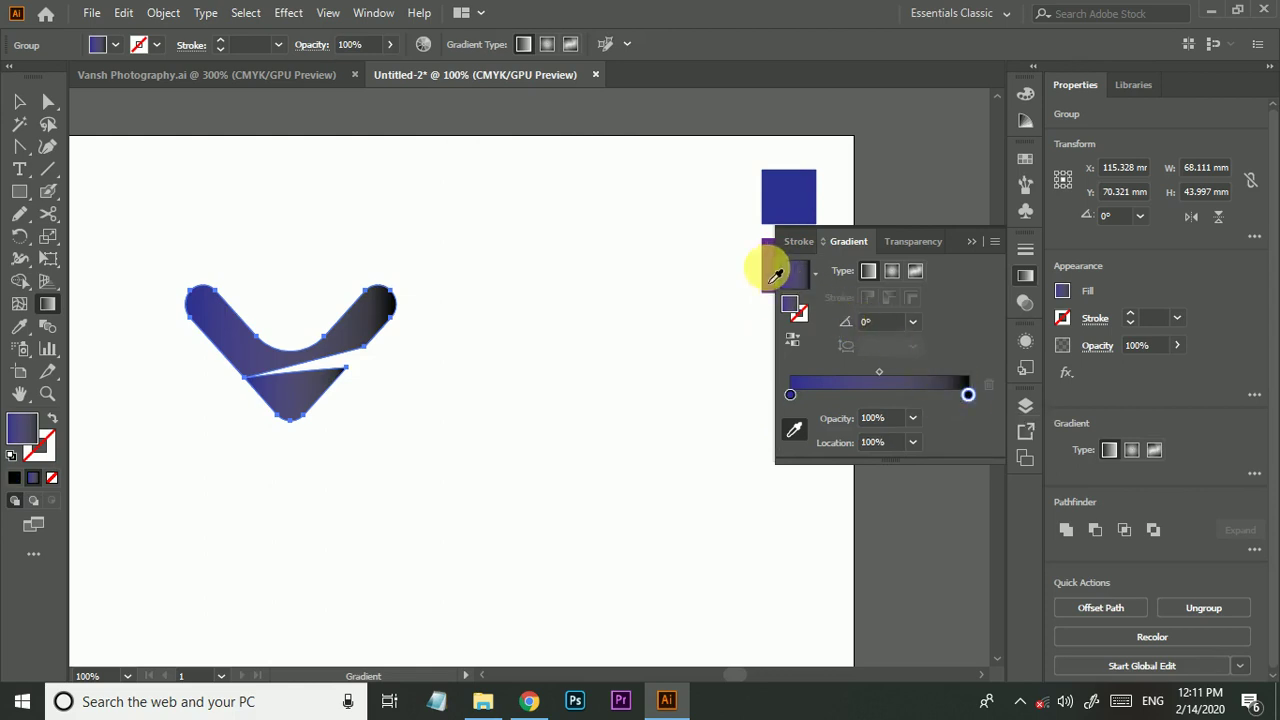
pyautogui.click(768, 282)
pyautogui.click(18, 102)
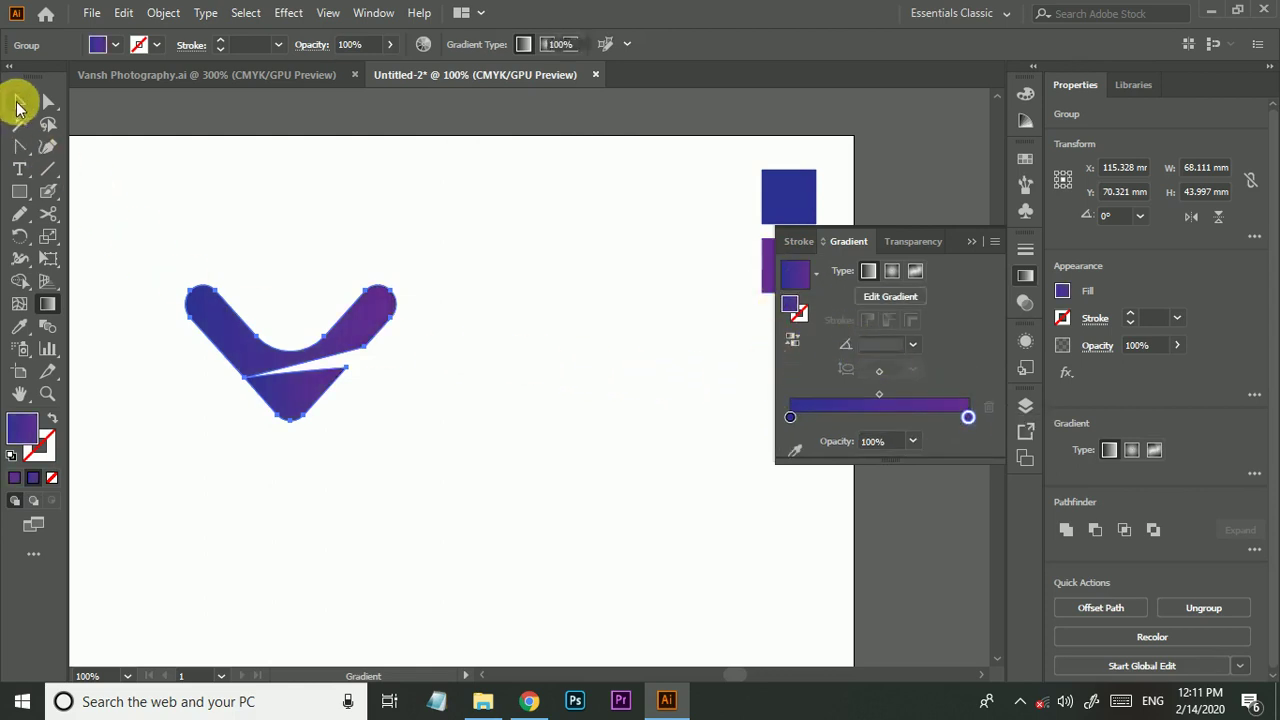
pyautogui.click(970, 242)
pyautogui.click(471, 534)
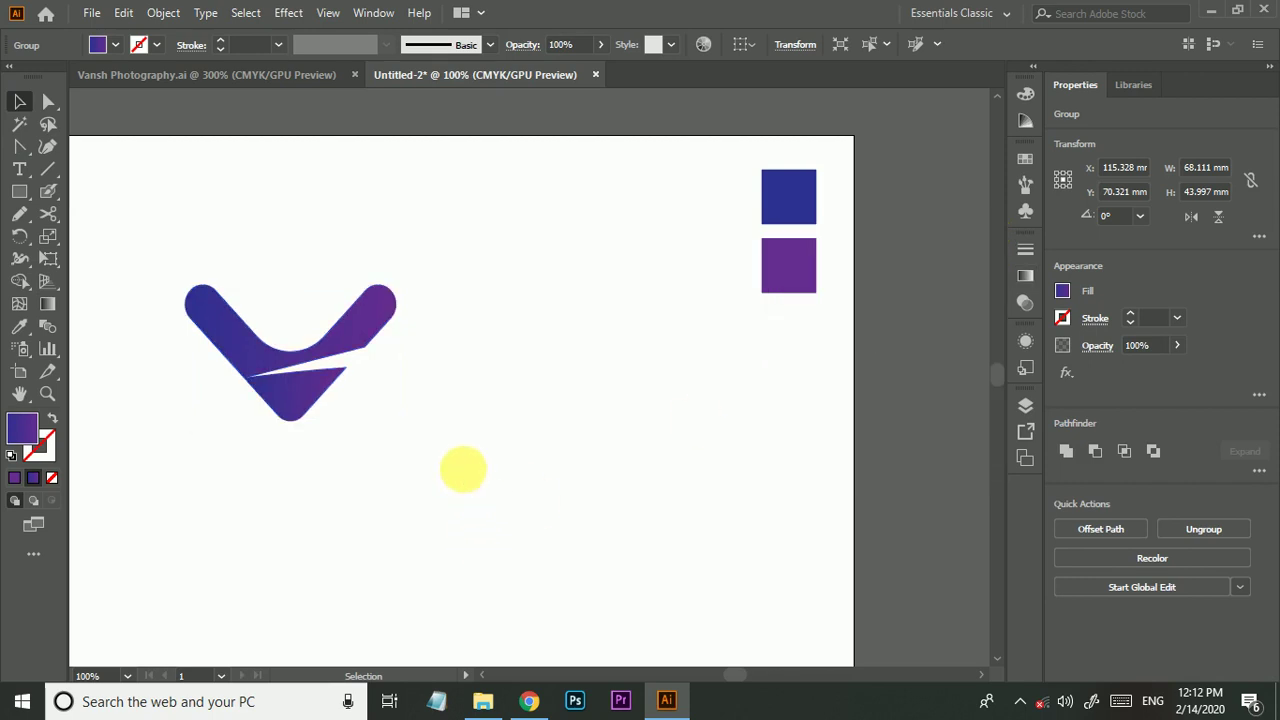
# Move the gradient V logo up and left toward the artboard's top-left corner.
pyautogui.moveTo(471, 517); pyautogui.dragTo(573, 465)
pyautogui.scroll(-1, 559, 467)
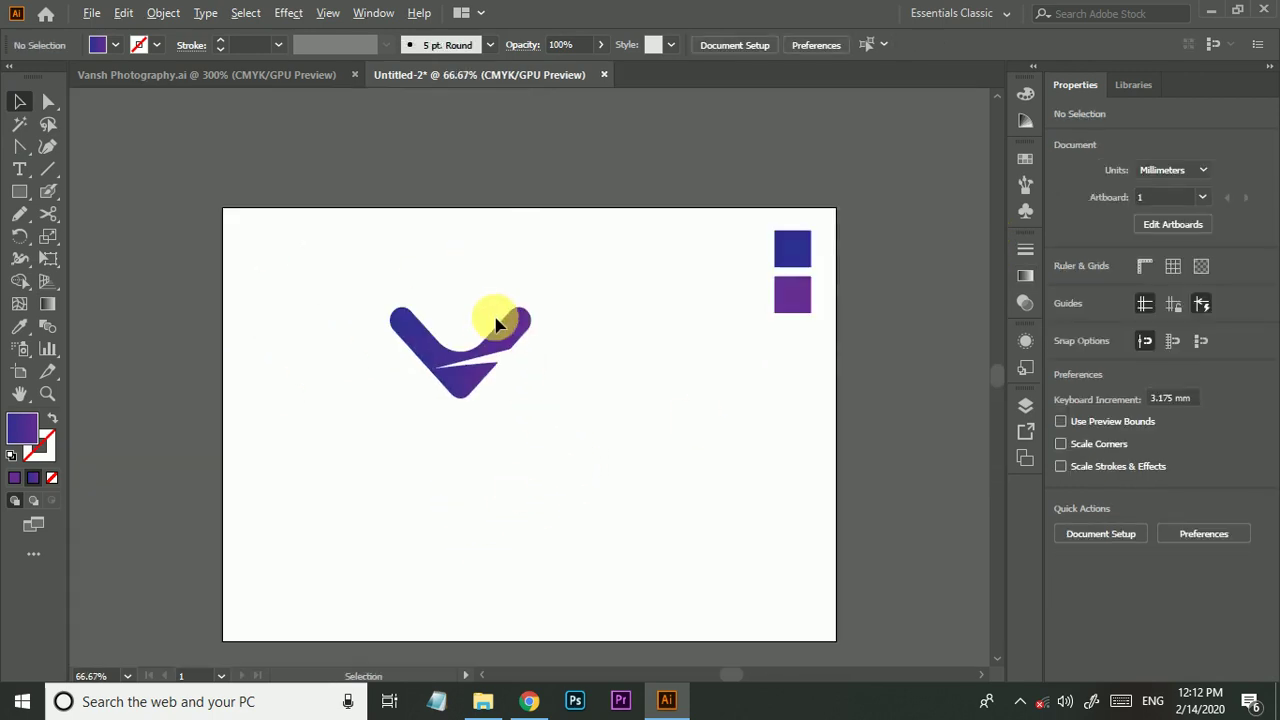
pyautogui.scroll(1, 500, 330)
pyautogui.click(517, 346)
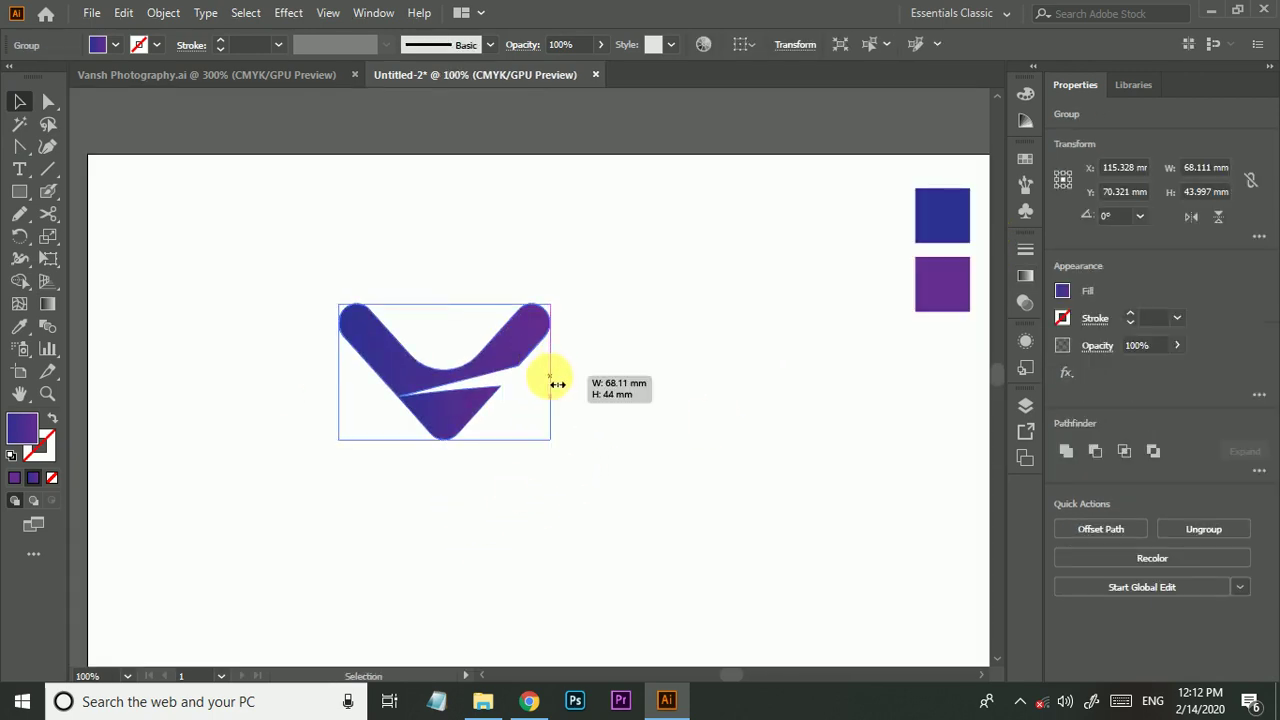
pyautogui.click(560, 403)
pyautogui.moveTo(463, 424); pyautogui.dragTo(265, 347)
# Drag both colour squares together off the artboard.
pyautogui.scroll(-1, 870, 251)
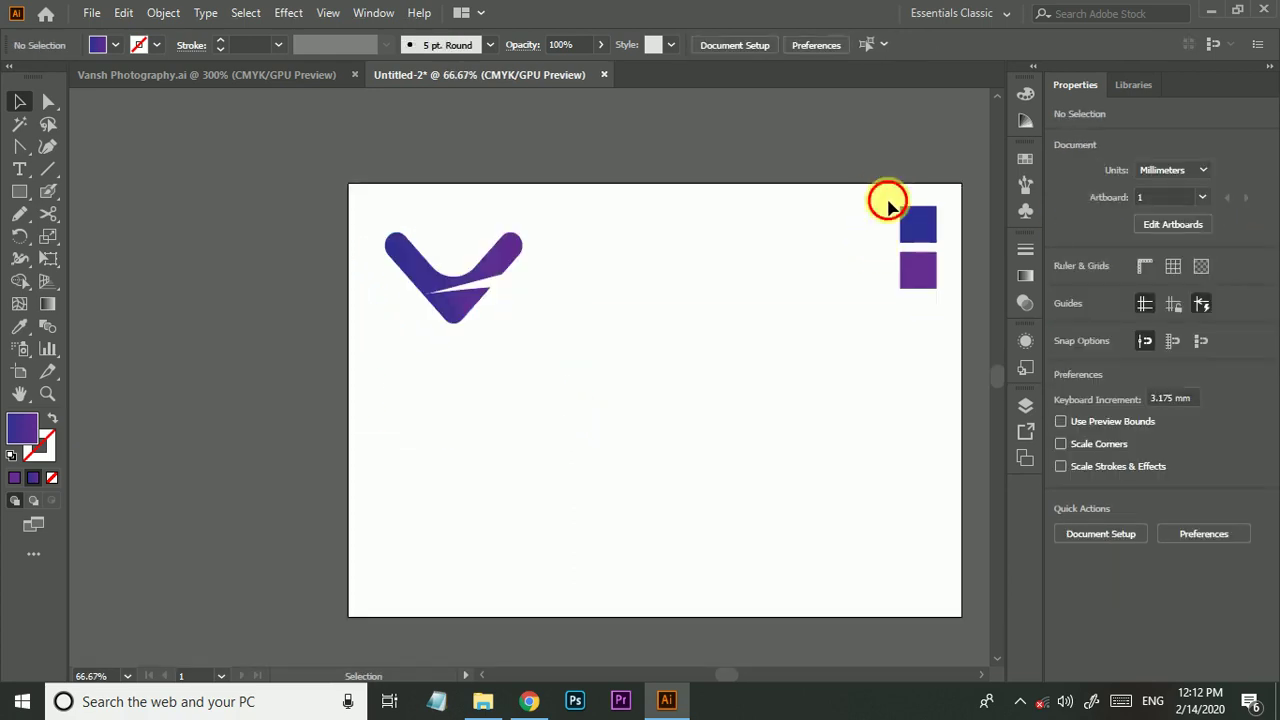
pyautogui.moveTo(886, 180)
pyautogui.mouseDown()
pyautogui.moveTo(925, 295)
pyautogui.moveTo(906, 155)
pyautogui.mouseUp()
pyautogui.click(902, 278)
pyautogui.scroll(1, 689, 224)
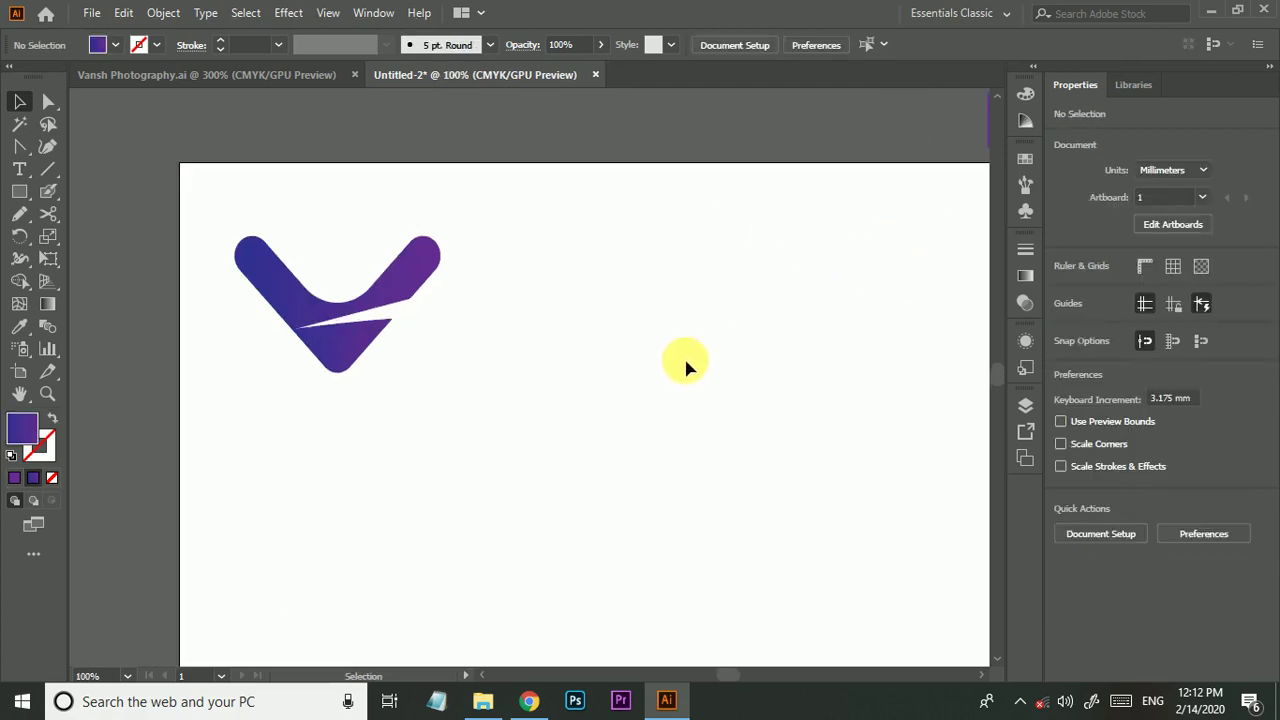
pyautogui.click(19, 169)
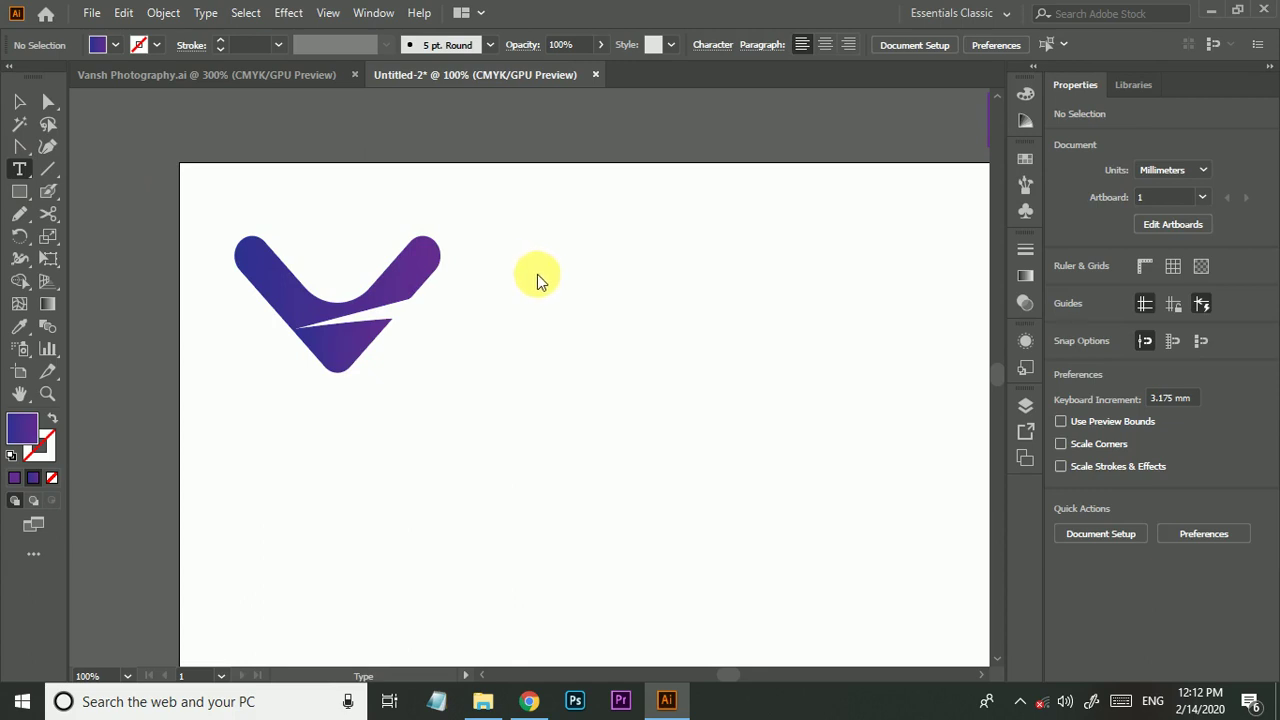
# Start a text object to the right of the V icon and type VANSH.
pyautogui.click(545, 272)
pyautogui.scroll(1, 580, 277)
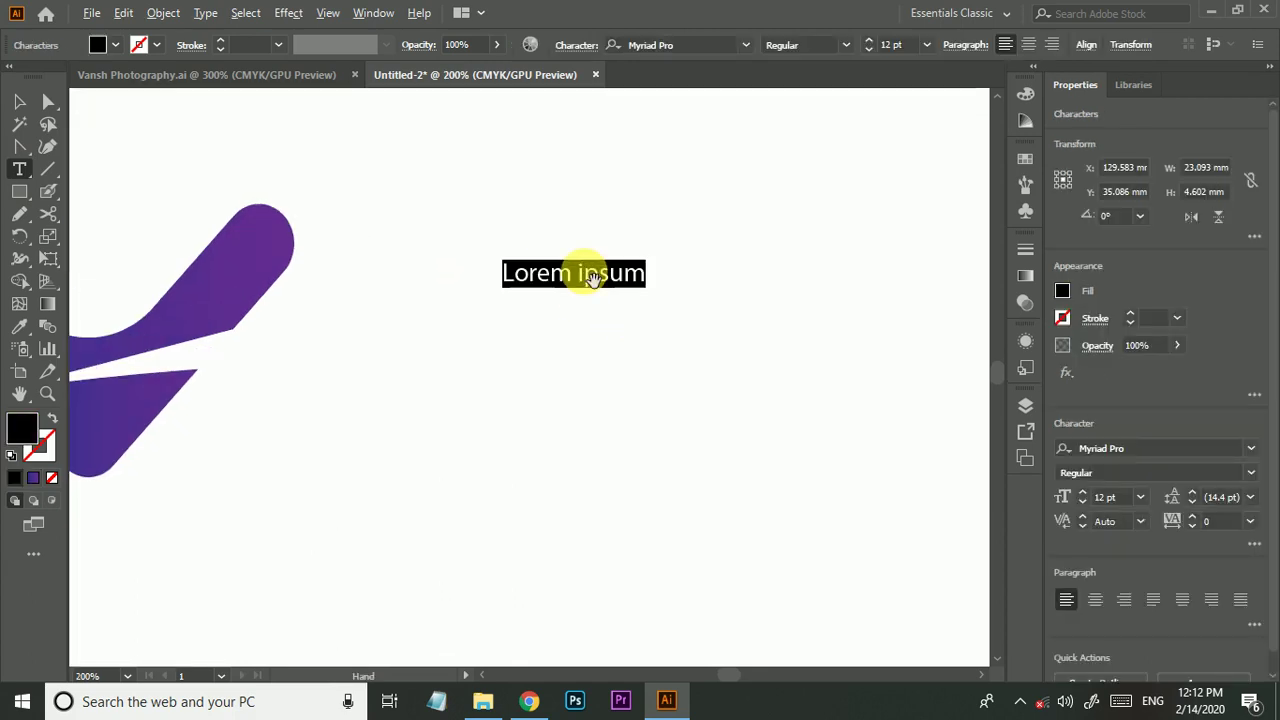
pyautogui.write('VANSH')
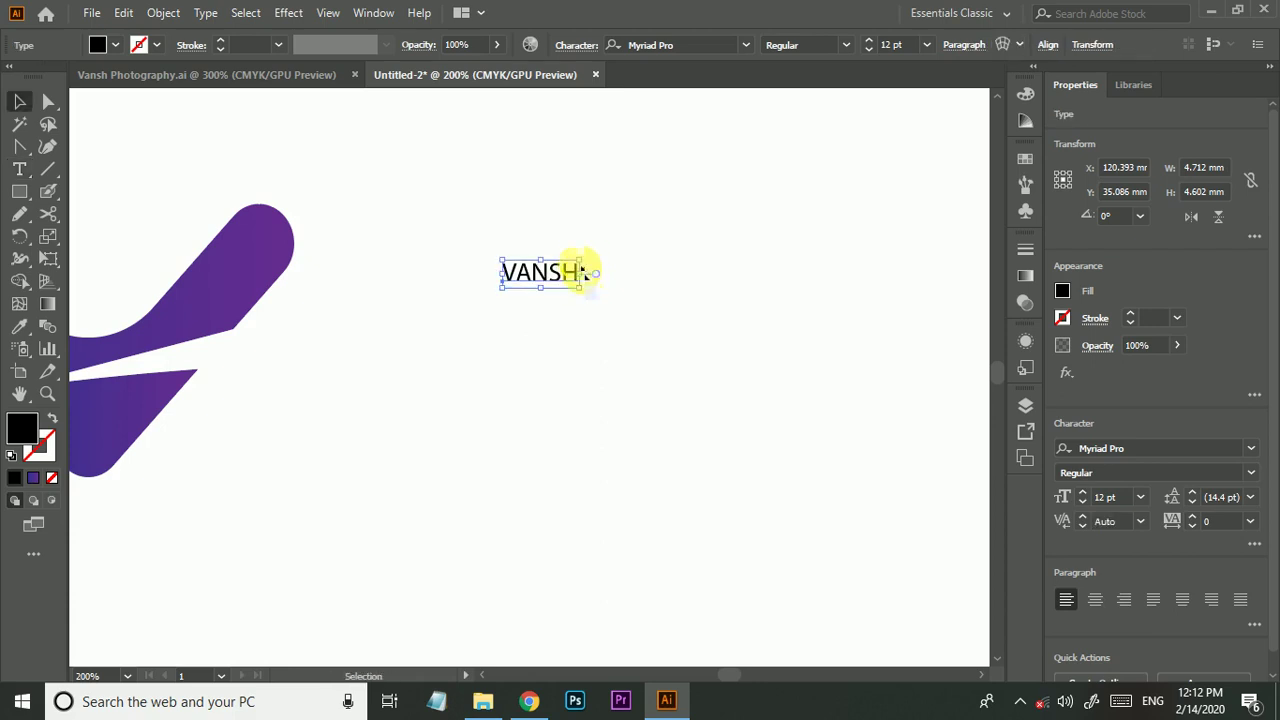
# Set VANSH in the recent font JaakSSi at 45 pt.
pyautogui.rightClick(574, 281)
pyautogui.moveTo(637, 357)
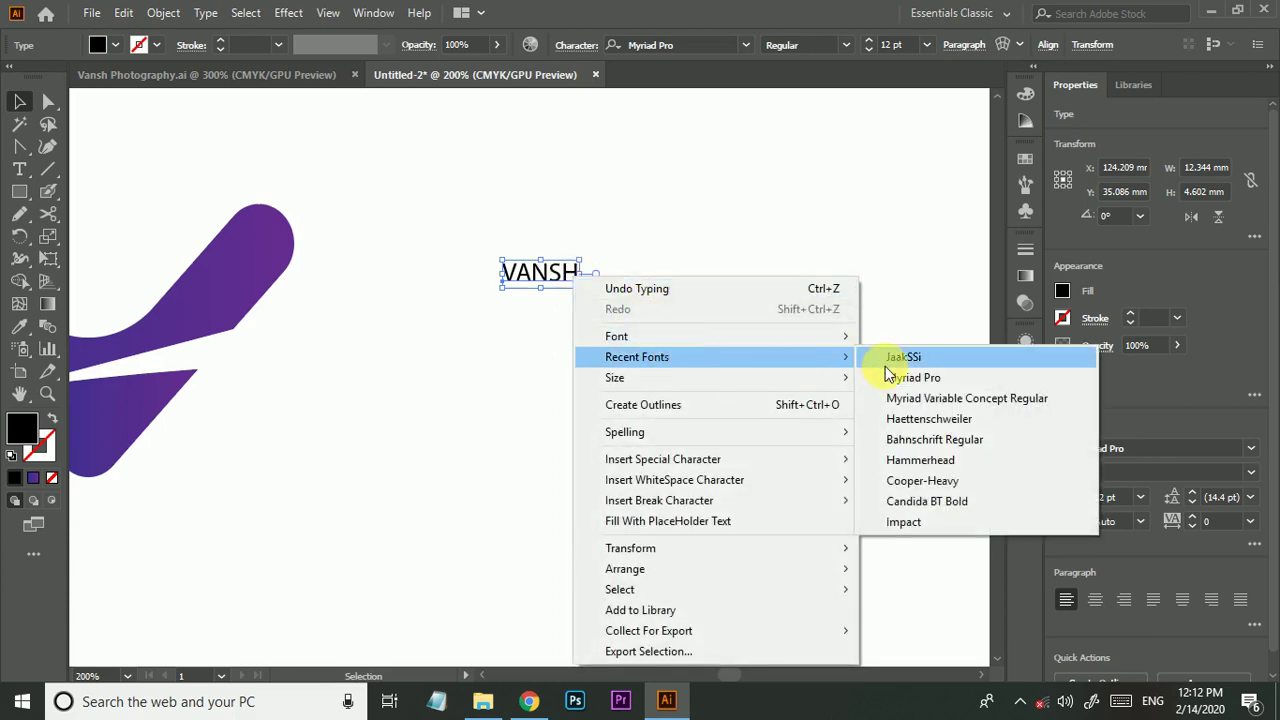
pyautogui.click(890, 362)
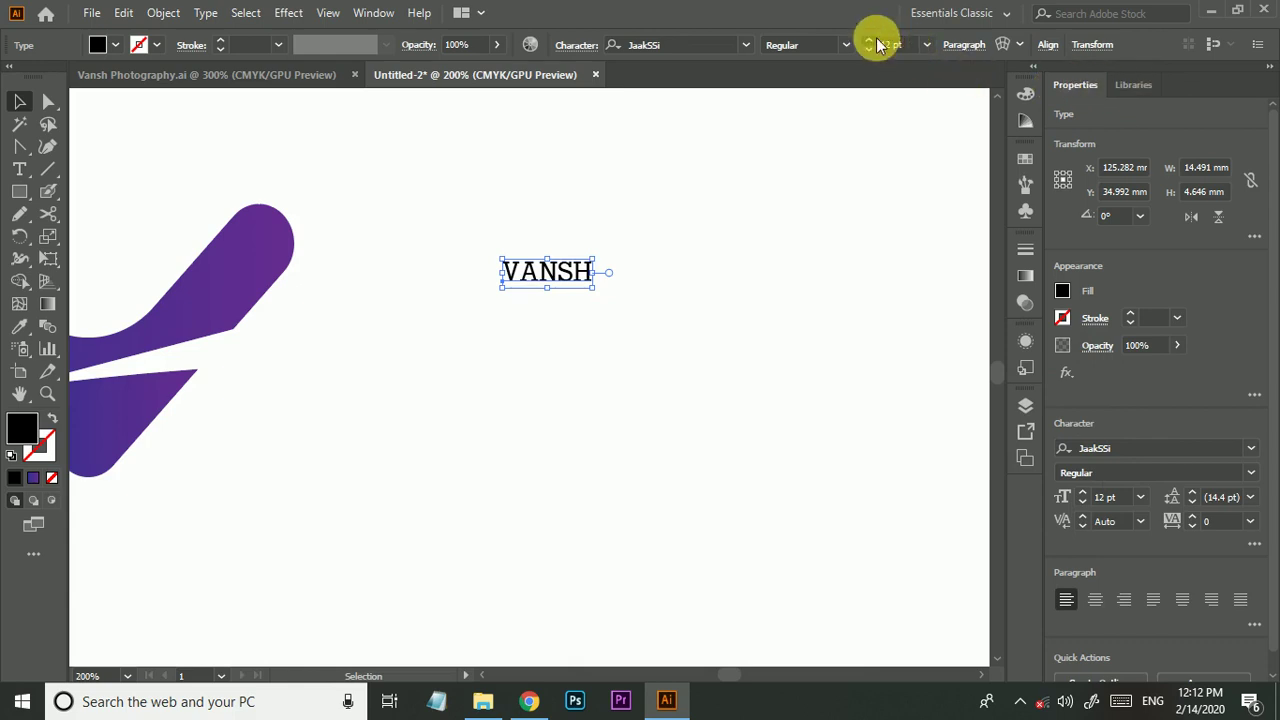
pyautogui.scroll(4, 877, 45)
pyautogui.scroll(6, 877, 45)
pyautogui.scroll(8, 877, 45)
pyautogui.scroll(9, 877, 45)
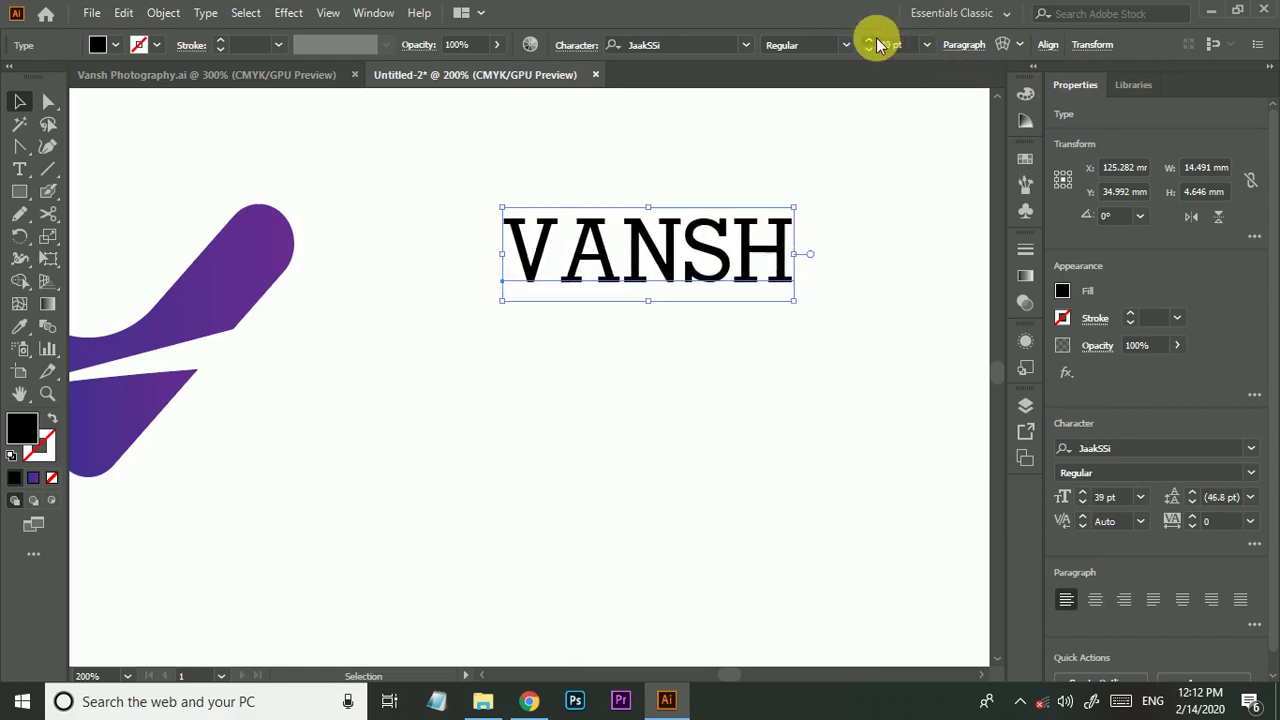
pyautogui.scroll(6, 877, 45)
pyautogui.scroll(-1, 670, 255)
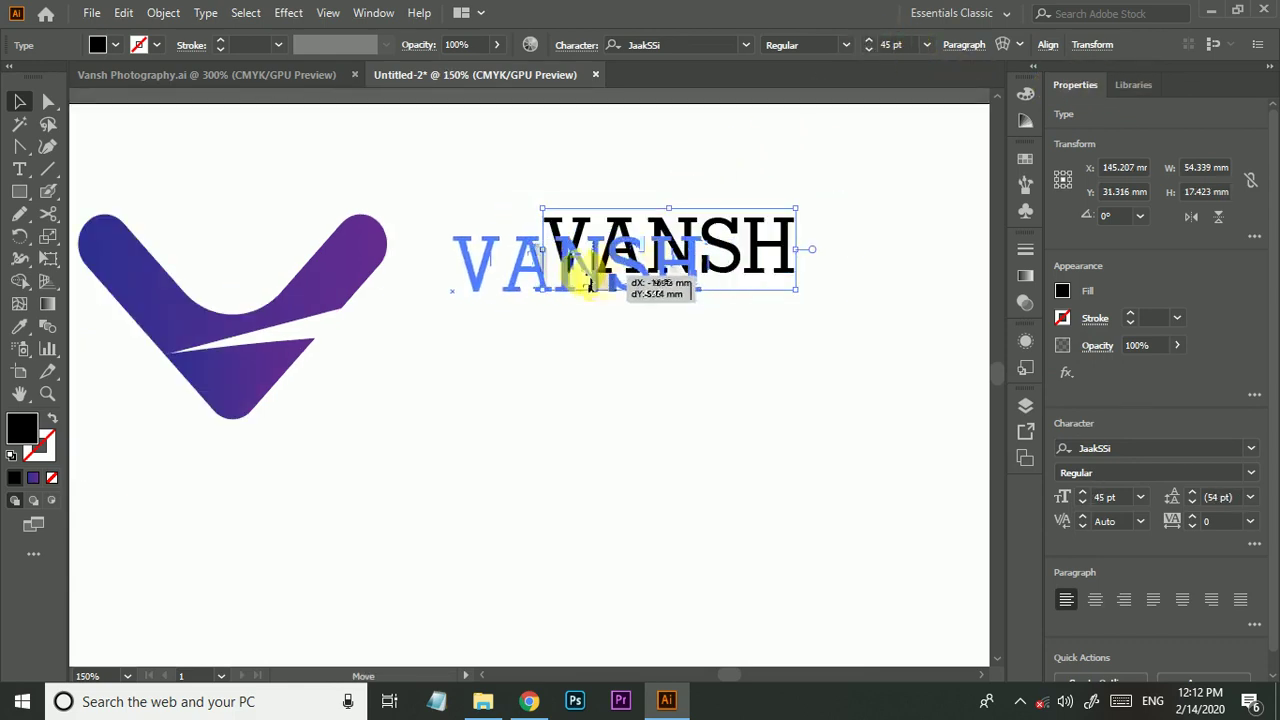
# Duplicate VANSH directly below itself and retype the copy as PHOTOGRAPHY.
pyautogui.moveTo(686, 262); pyautogui.dragTo(588, 272)
pyautogui.click(612, 335)
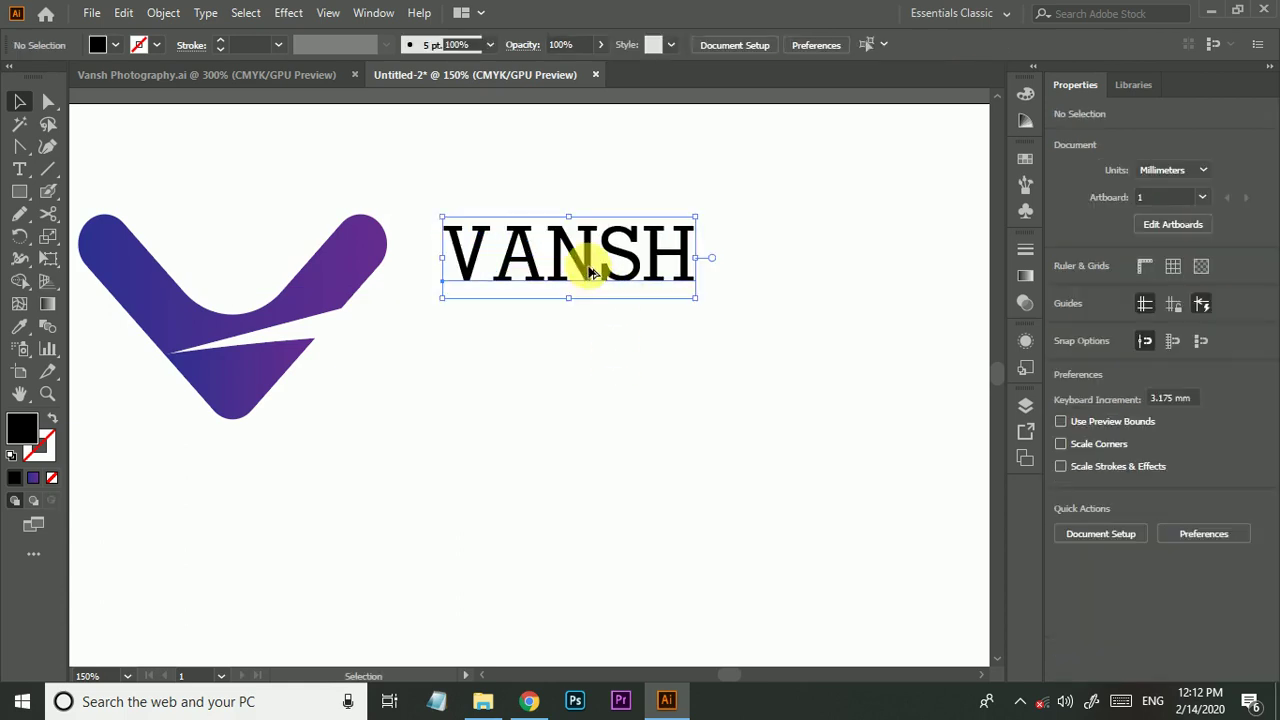
pyautogui.keyDown('alt'); pyautogui.moveTo(590, 263); pyautogui.dragTo(590, 337); pyautogui.keyUp('alt')
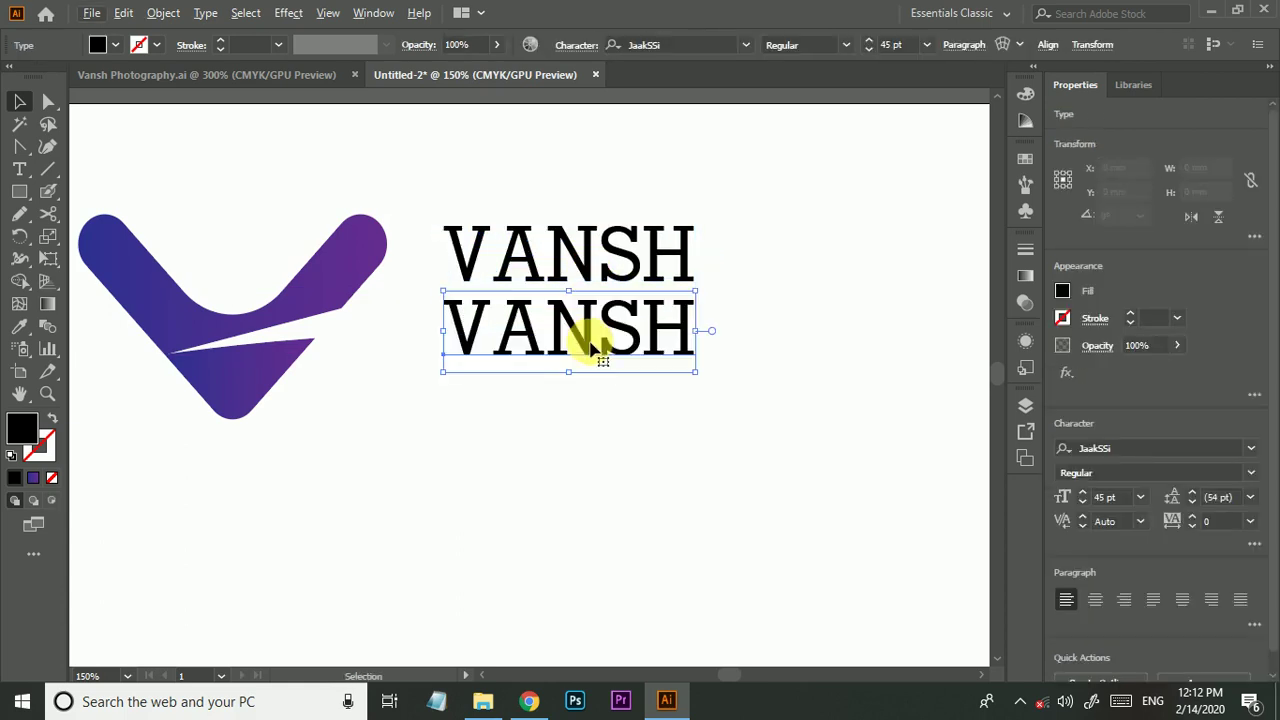
pyautogui.doubleClick(578, 336)
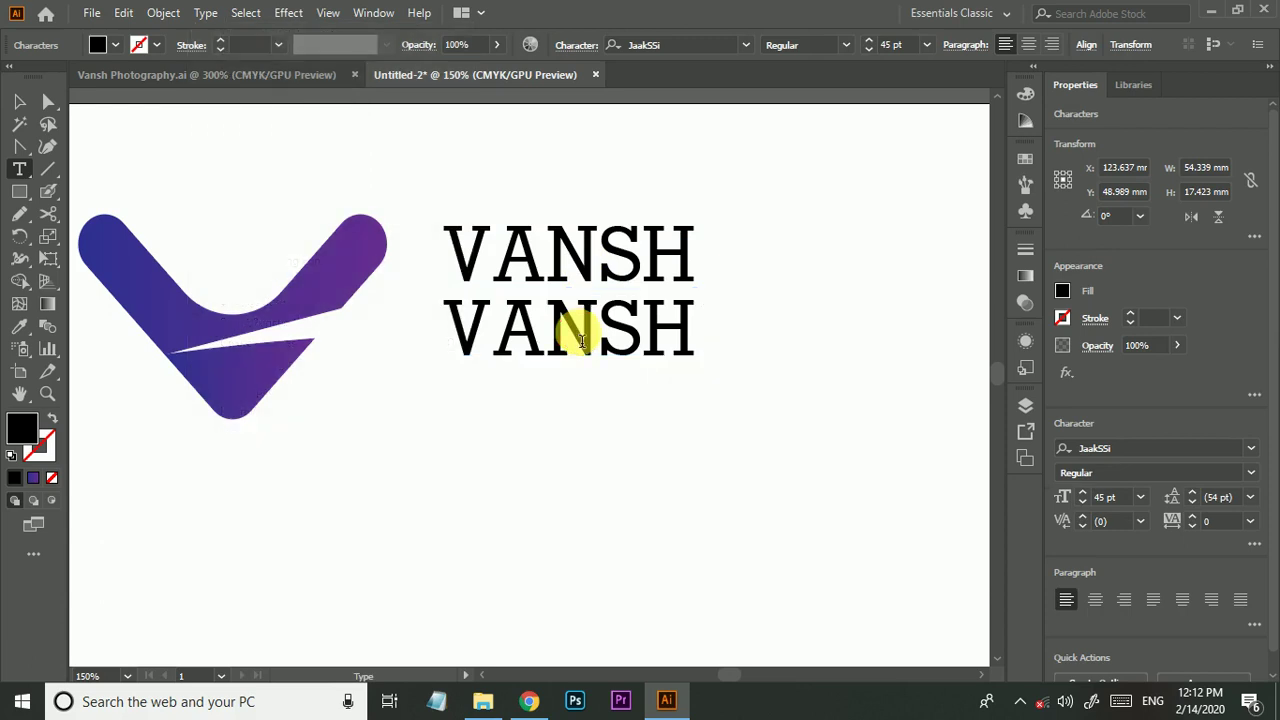
pyautogui.doubleClick(582, 340)
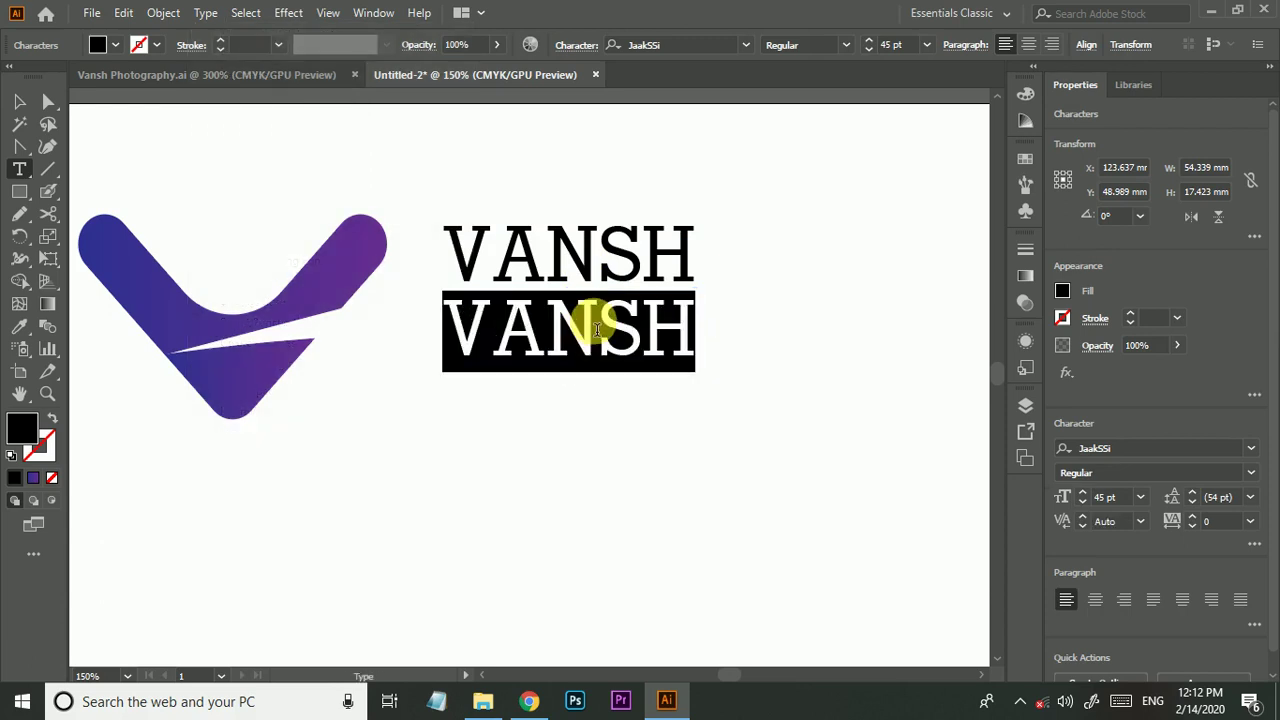
pyautogui.write('PHOTOGRA')
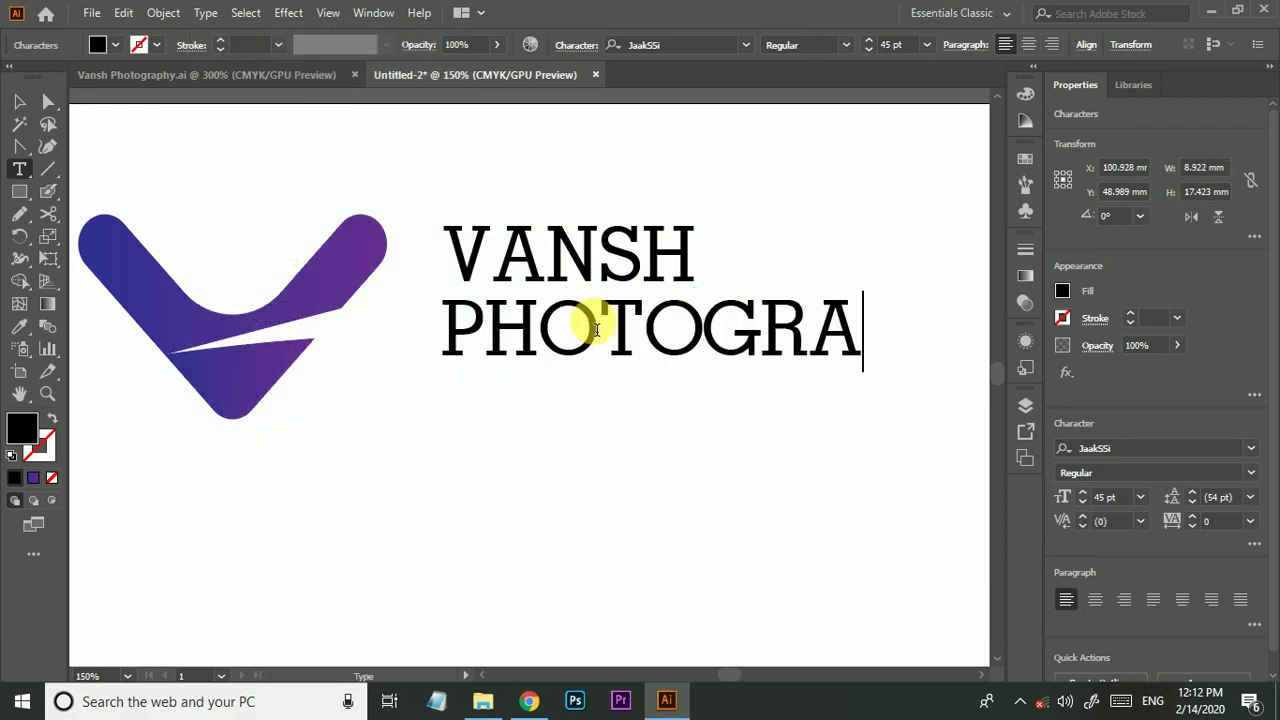
pyautogui.write('PHY')
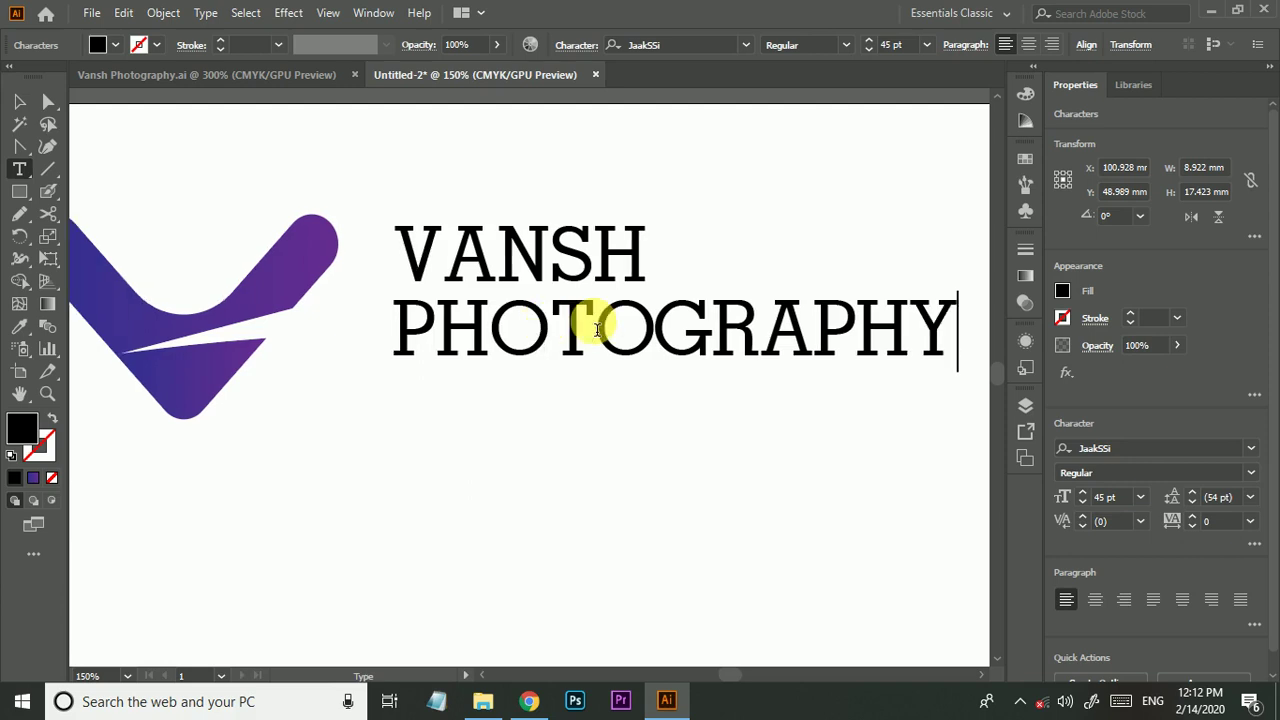
pyautogui.hotkey('ctrl', 'a')
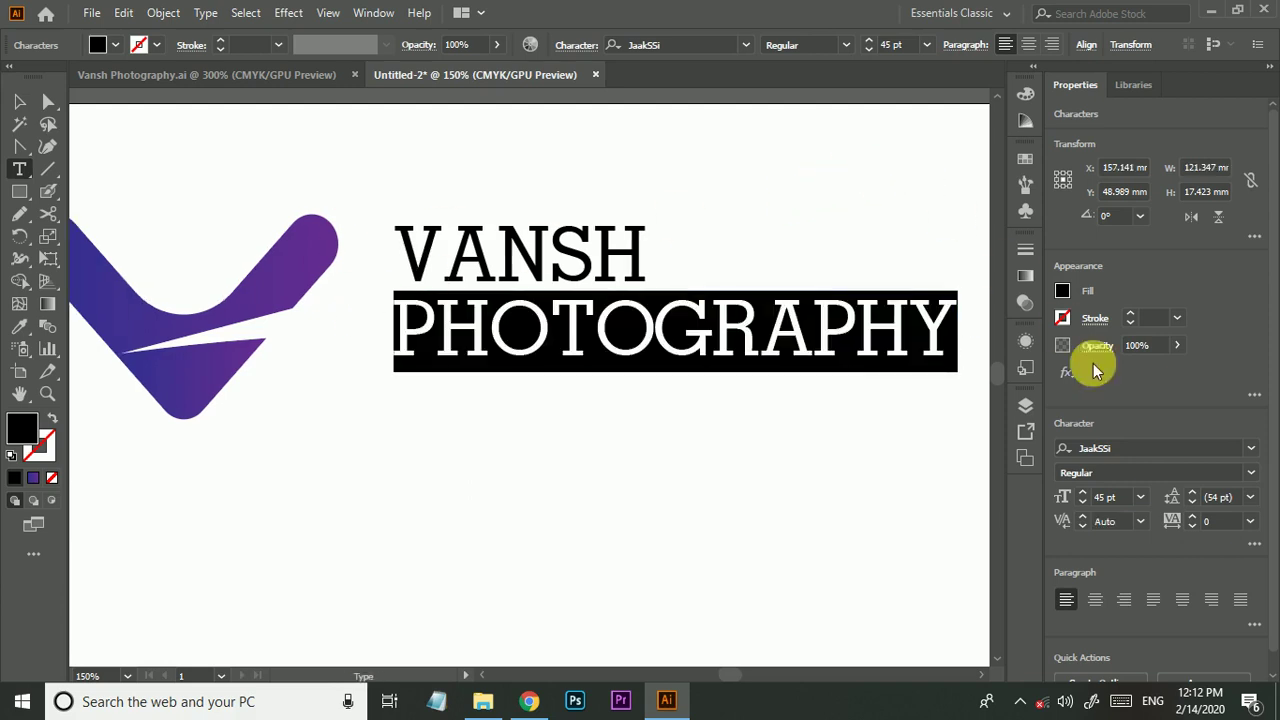
# Set PHOTOGRAPHY's letter-spacing tracking to 100.
pyautogui.click(1193, 517)
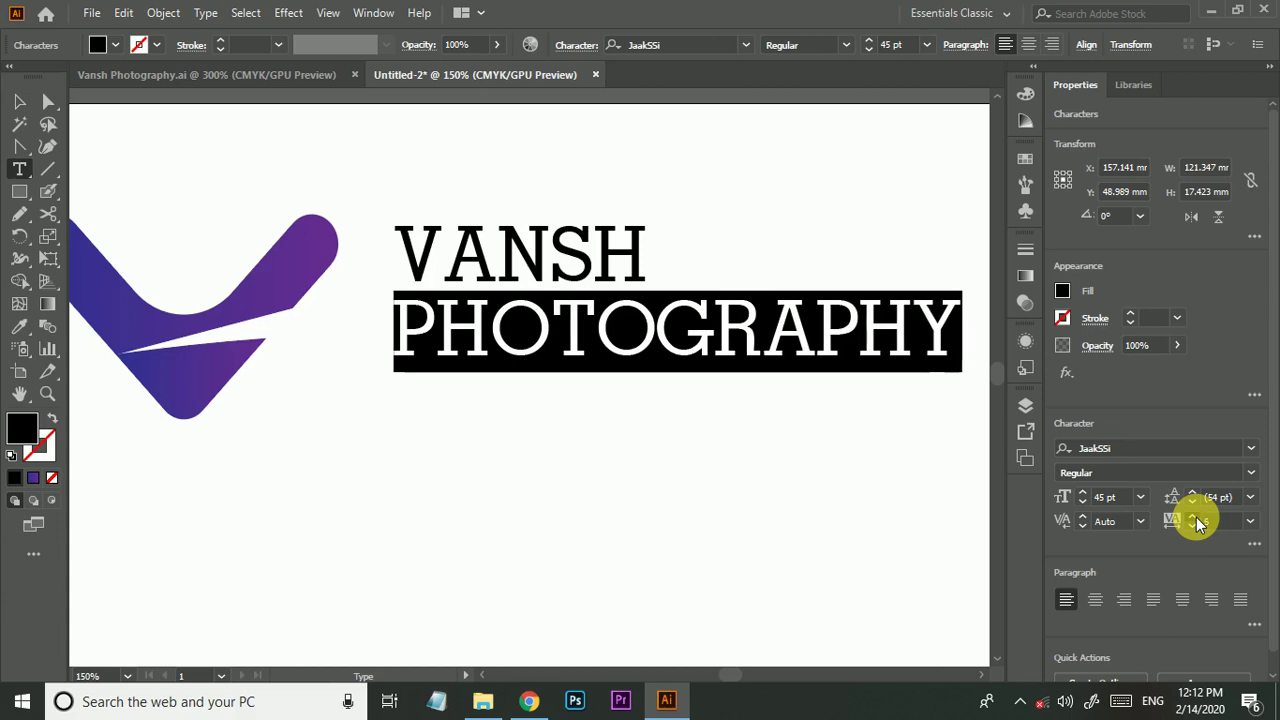
pyautogui.click(1250, 522)
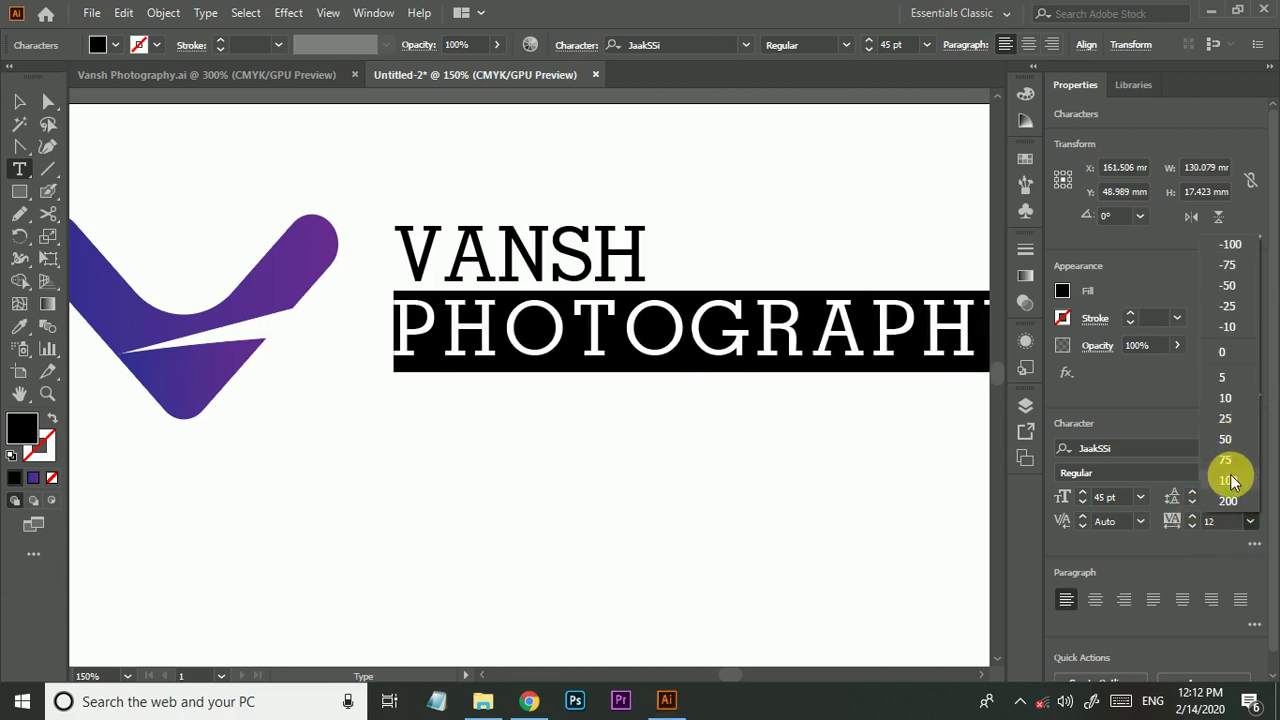
pyautogui.click(1227, 481)
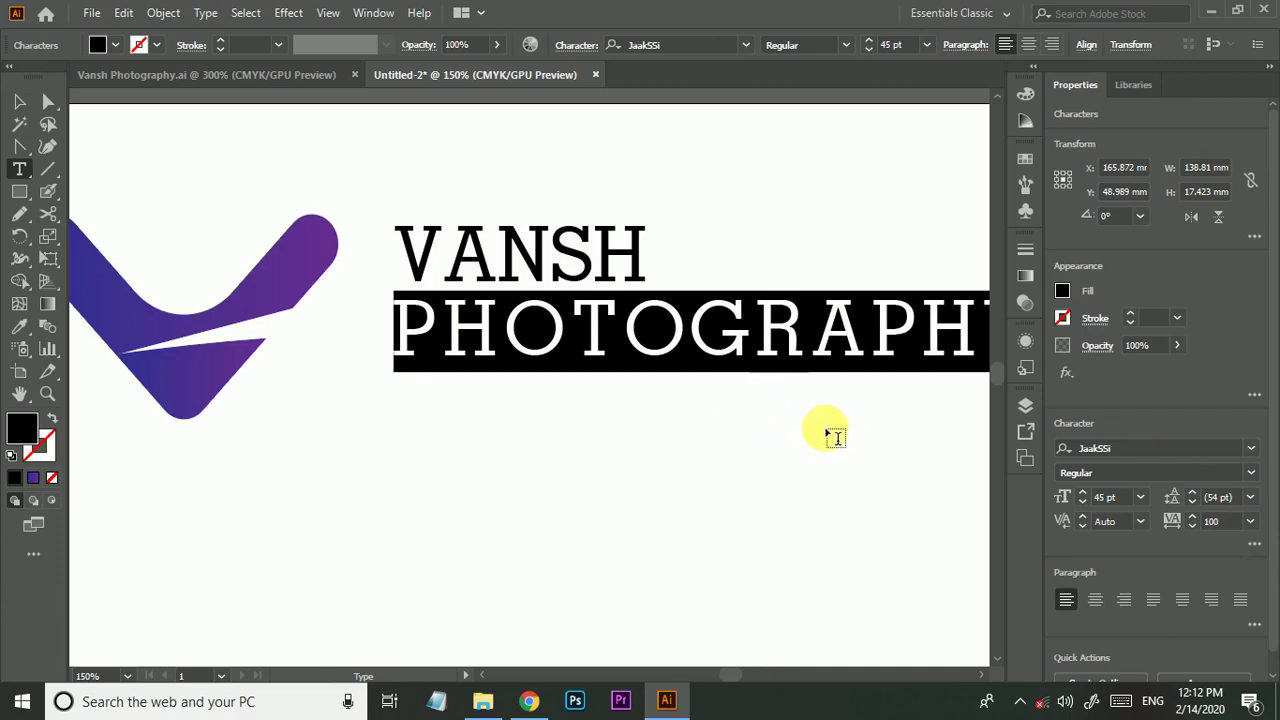
pyautogui.press('Escape')
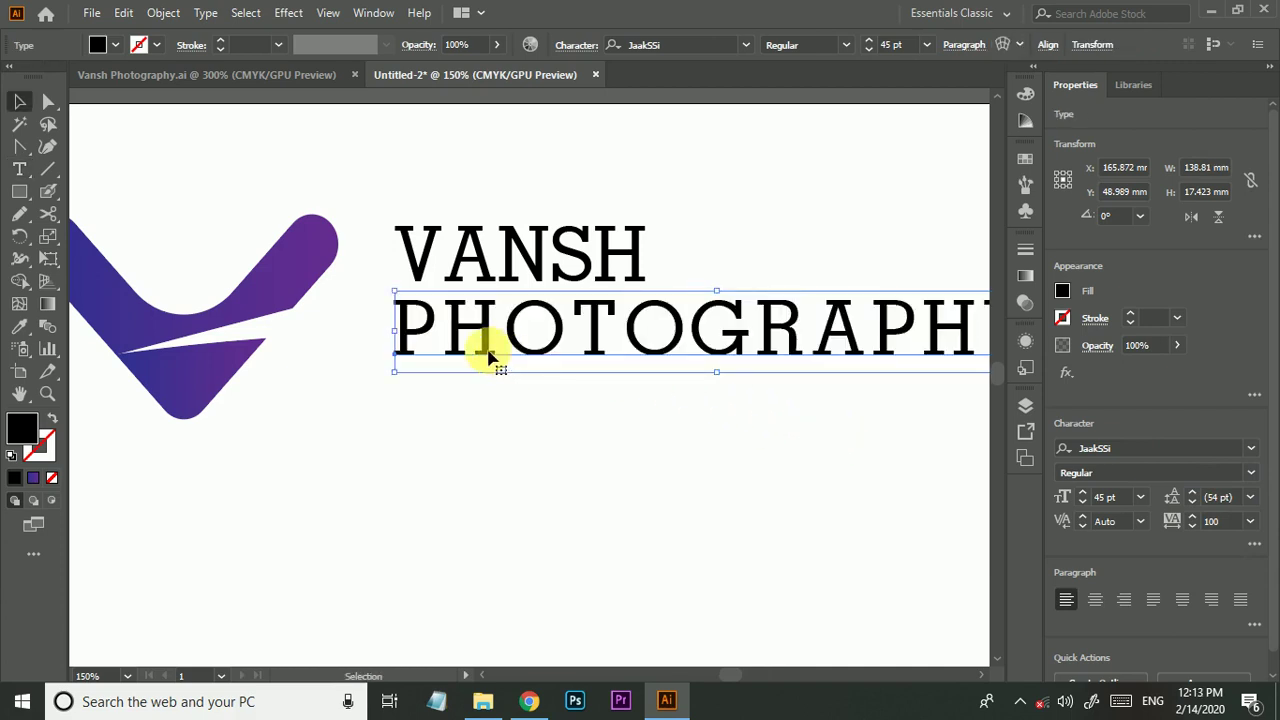
# Reduce PHOTOGRAPHY to 20 pt.
pyautogui.click(634, 380)
pyautogui.moveTo(634, 380); pyautogui.dragTo(521, 403)
pyautogui.click(521, 403)
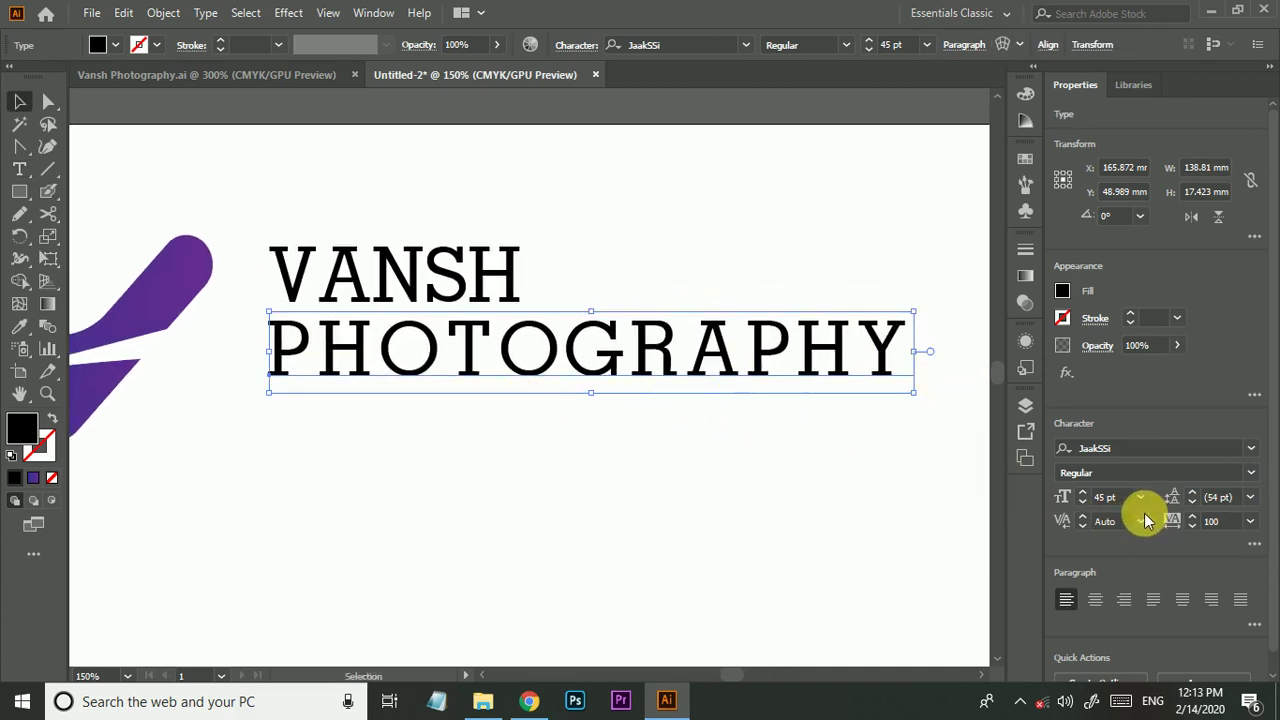
pyautogui.scroll(-2, 1130, 507)
pyautogui.scroll(-13, 1130, 507)
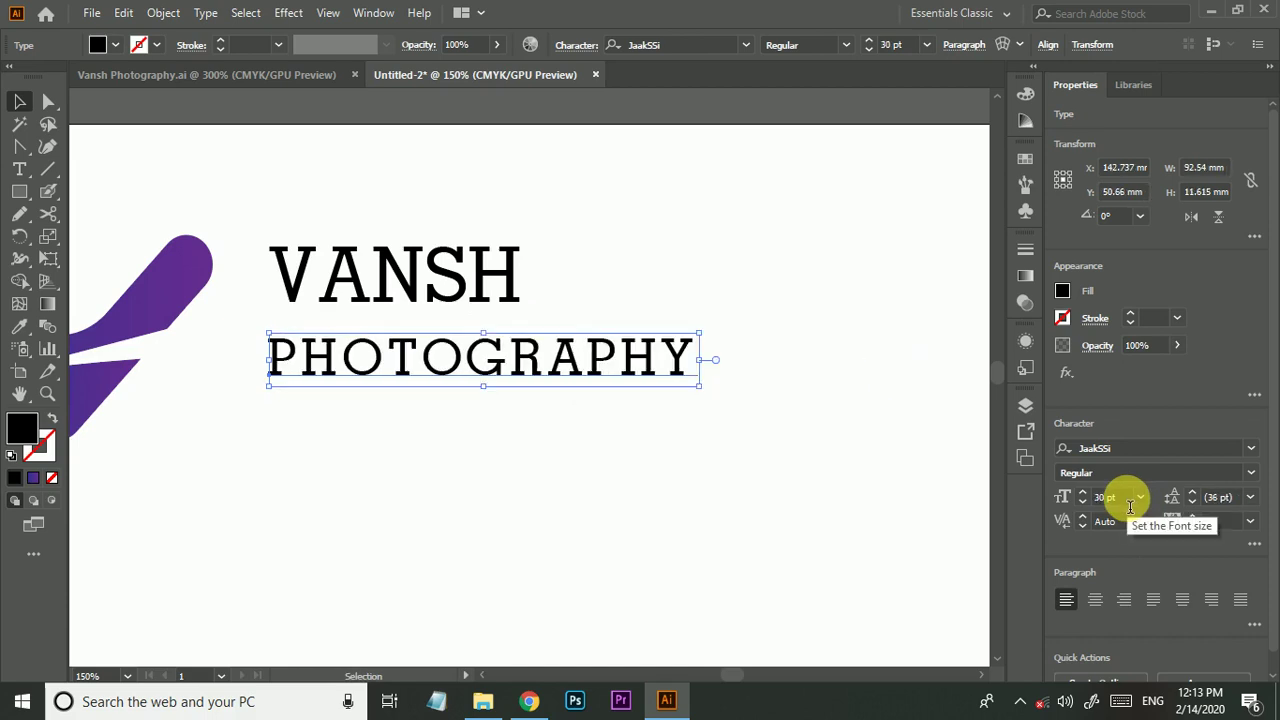
pyautogui.scroll(-10, 1130, 507)
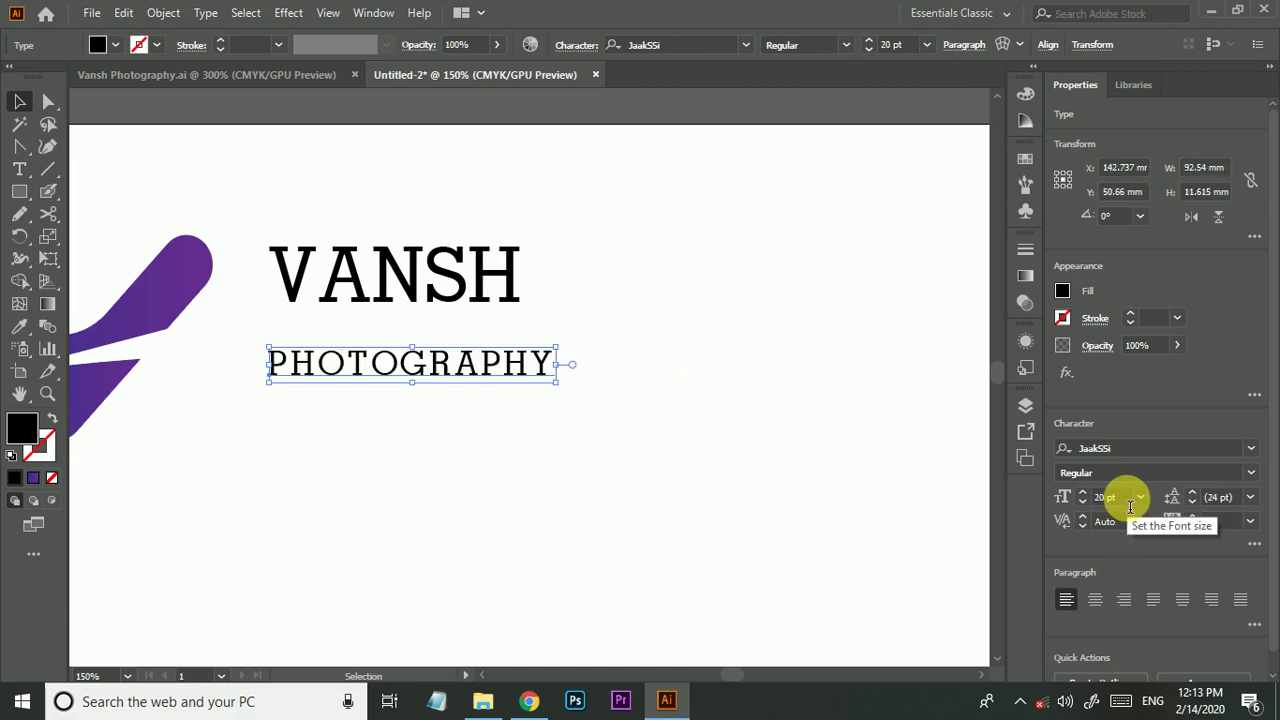
# Enlarge VANSH to 50 pt and move it down closer to PHOTOGRAPHY.
pyautogui.click(462, 285)
pyautogui.scroll(5, 1128, 491)
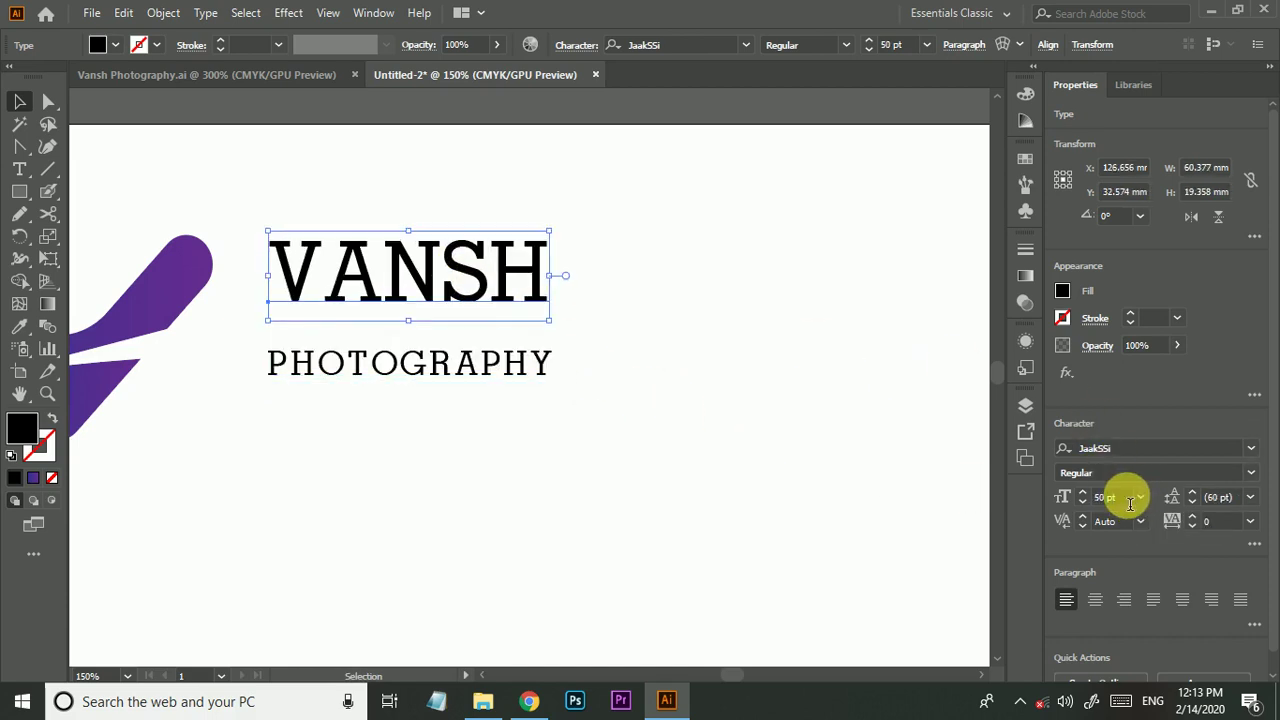
pyautogui.click(780, 390)
pyautogui.hscroll(-3, 794, 414)
pyautogui.scroll(2, 794, 414)
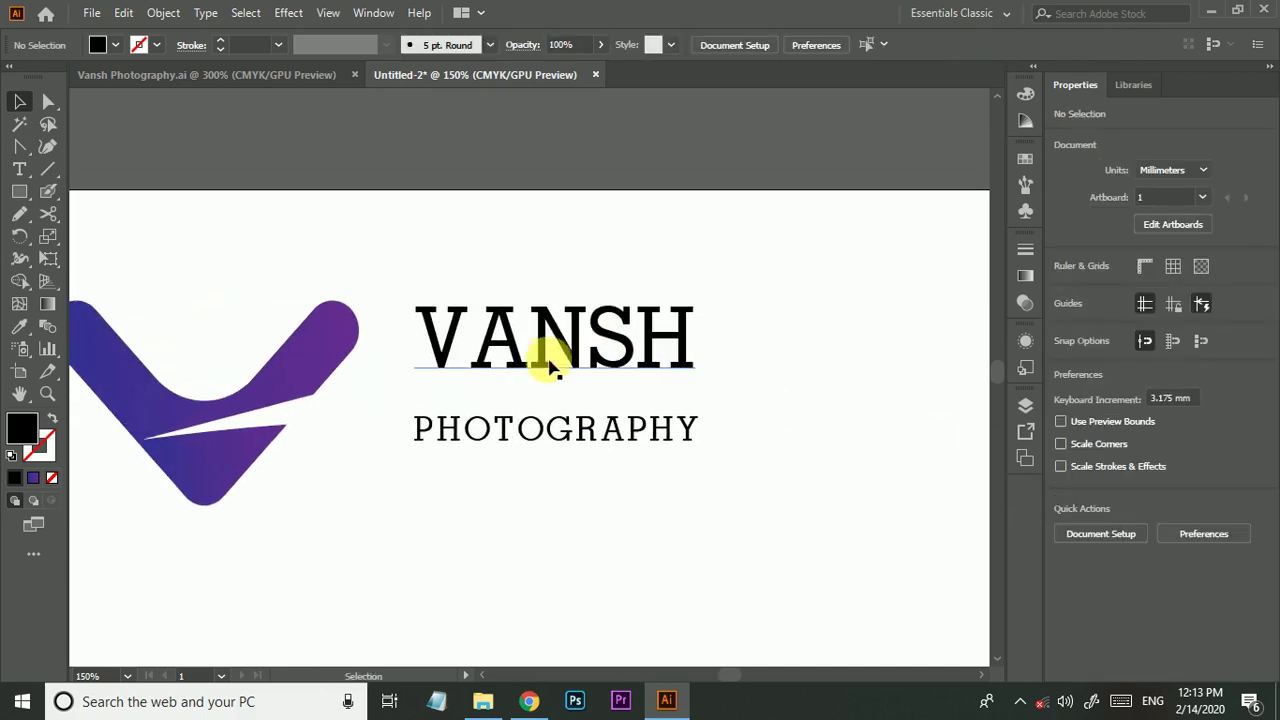
pyautogui.moveTo(517, 352); pyautogui.dragTo(513, 385)
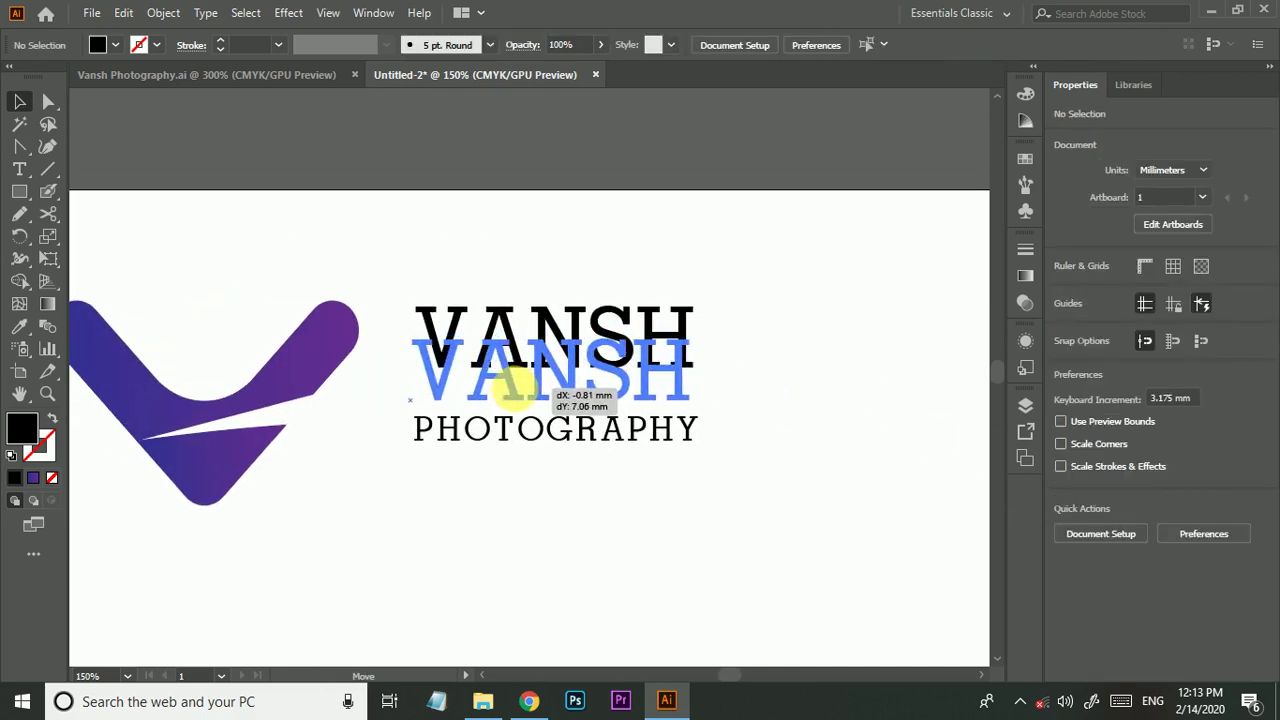
# Select VANSH and PHOTOGRAPHY together and bring up their context menu.
pyautogui.click(757, 477)
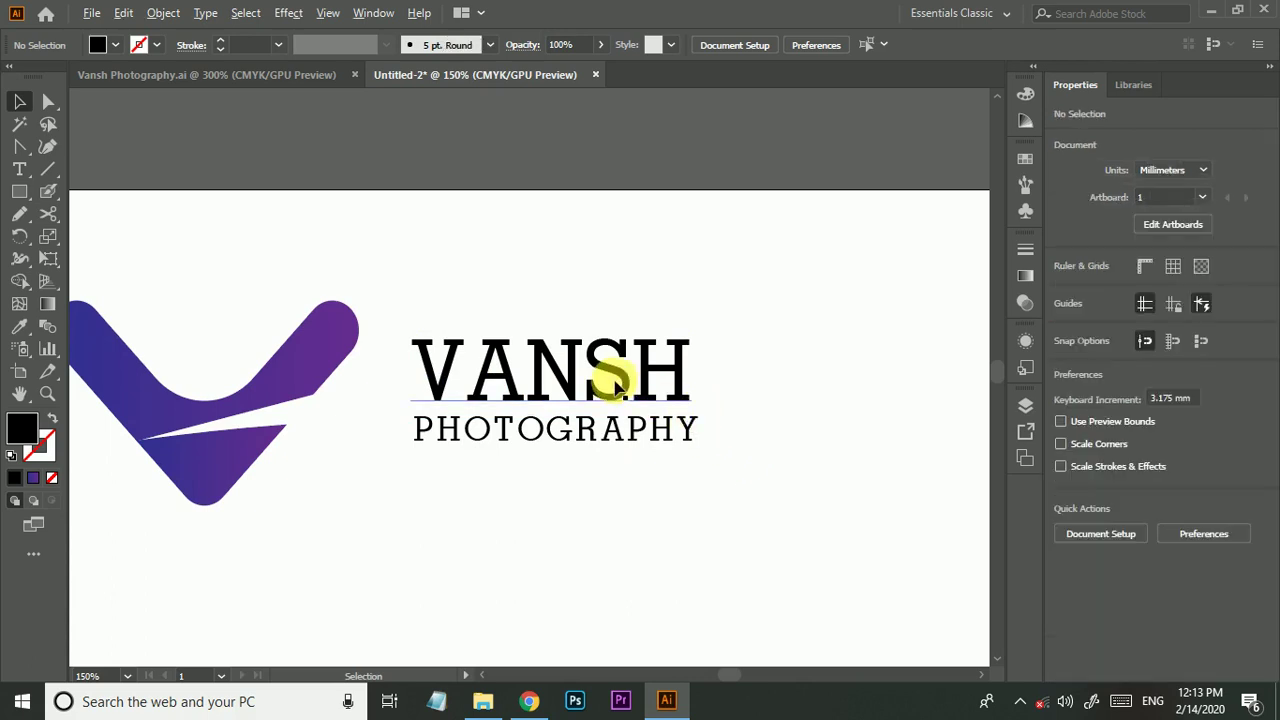
pyautogui.scroll(1, 610, 380)
pyautogui.click(708, 376)
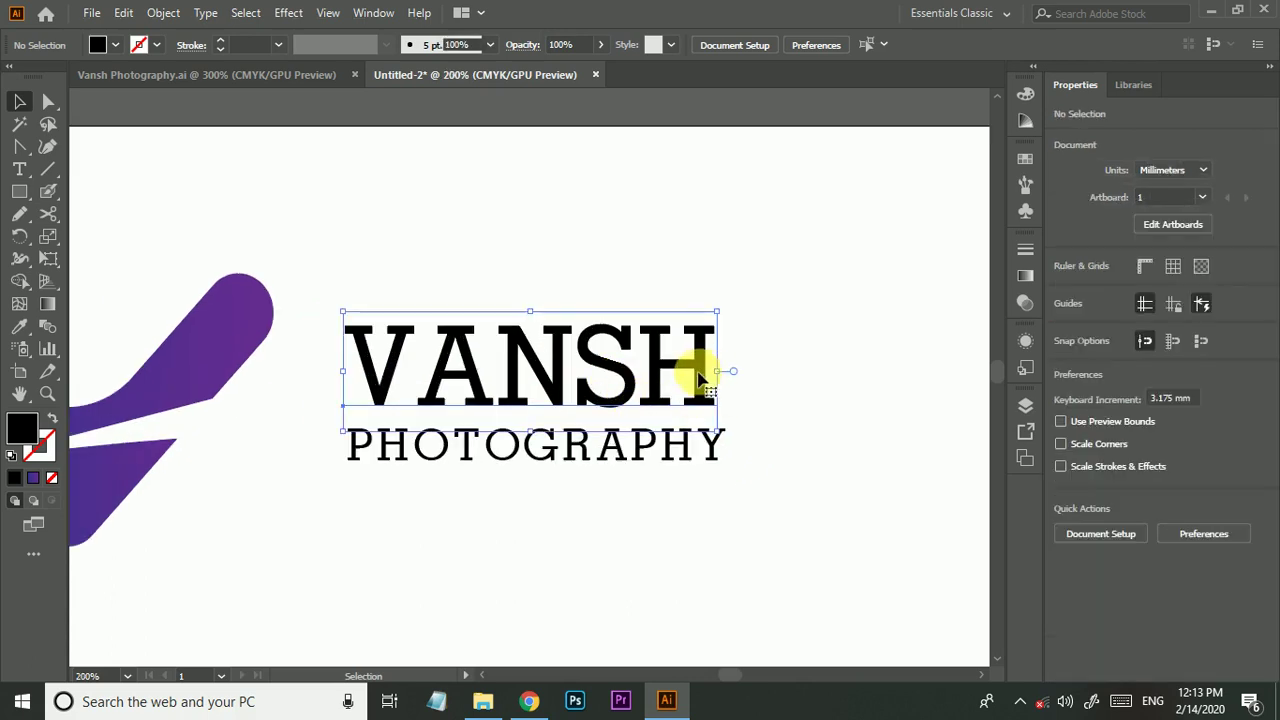
pyautogui.keyDown('shift'); pyautogui.click(710, 448); pyautogui.keyUp('shift')
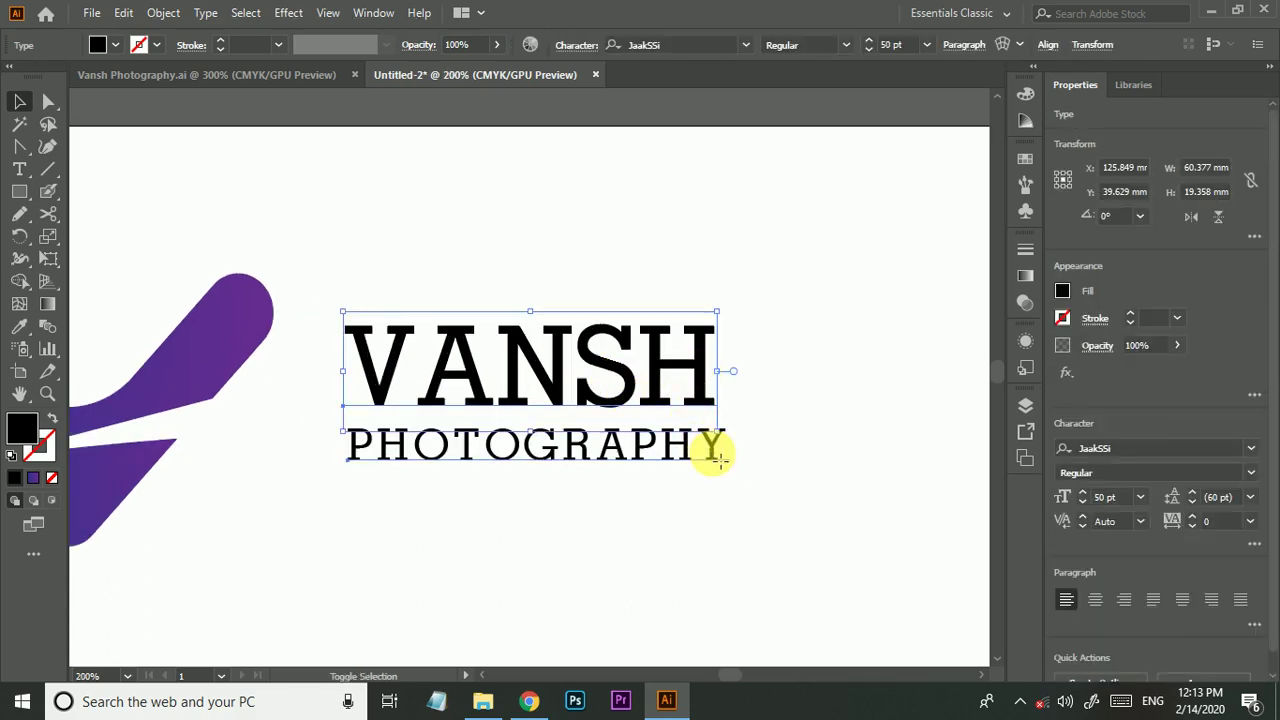
pyautogui.rightClick(714, 450)
pyautogui.click(652, 519)
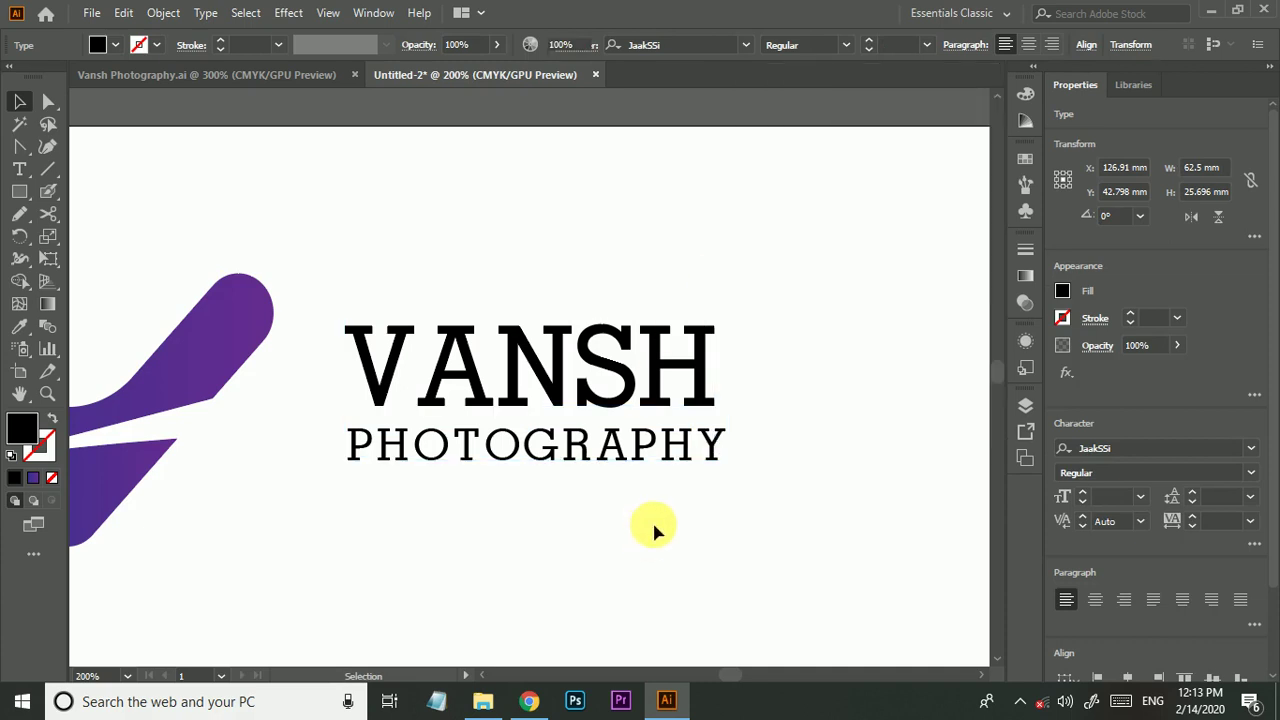
# Convert PHOTOGRAPHY alone to outlines with Create Outlines.
pyautogui.click(626, 449)
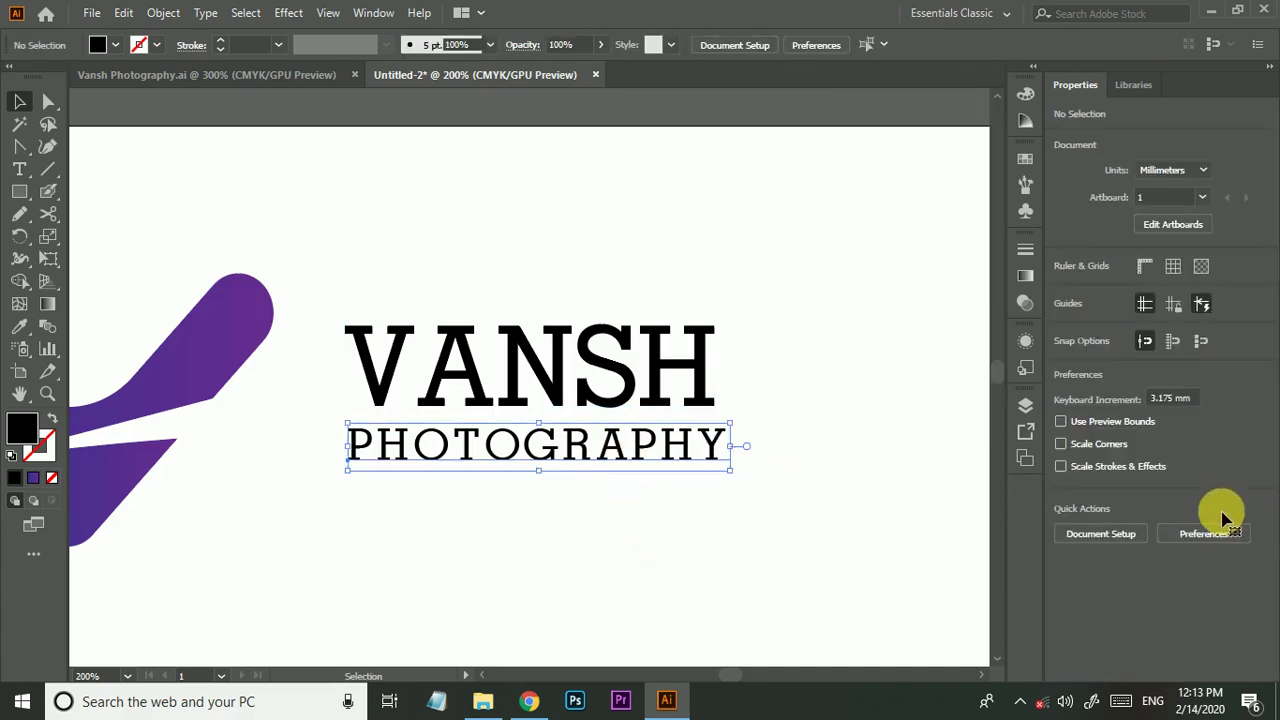
pyautogui.scroll(1, 1226, 533)
pyautogui.scroll(1, 1226, 533)
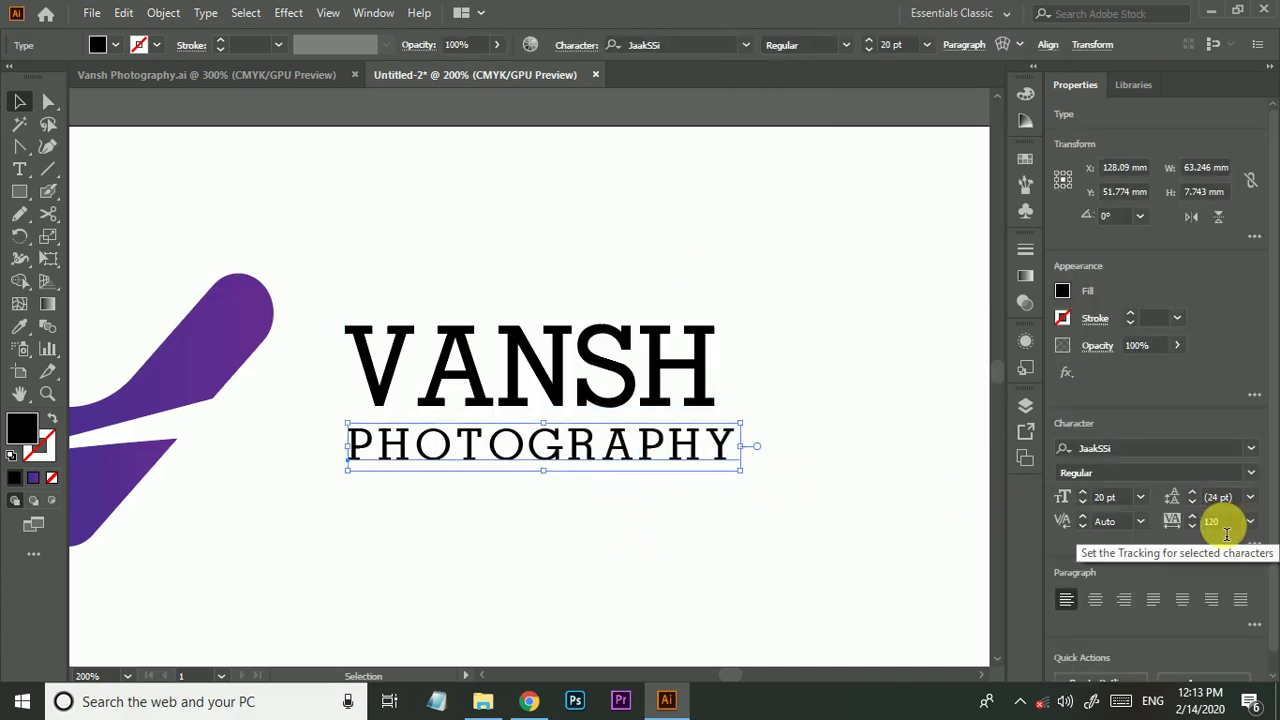
pyautogui.scroll(2, 1226, 533)
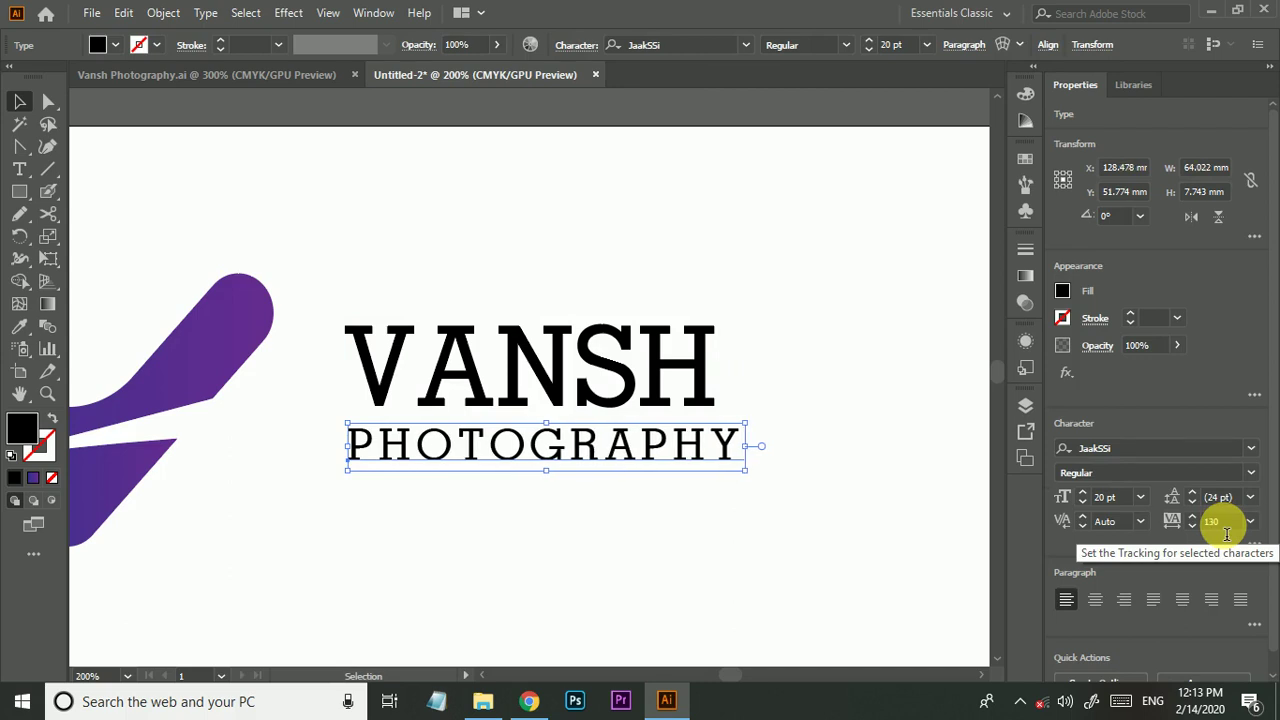
pyautogui.scroll(-1, 1226, 533)
pyautogui.rightClick(668, 426)
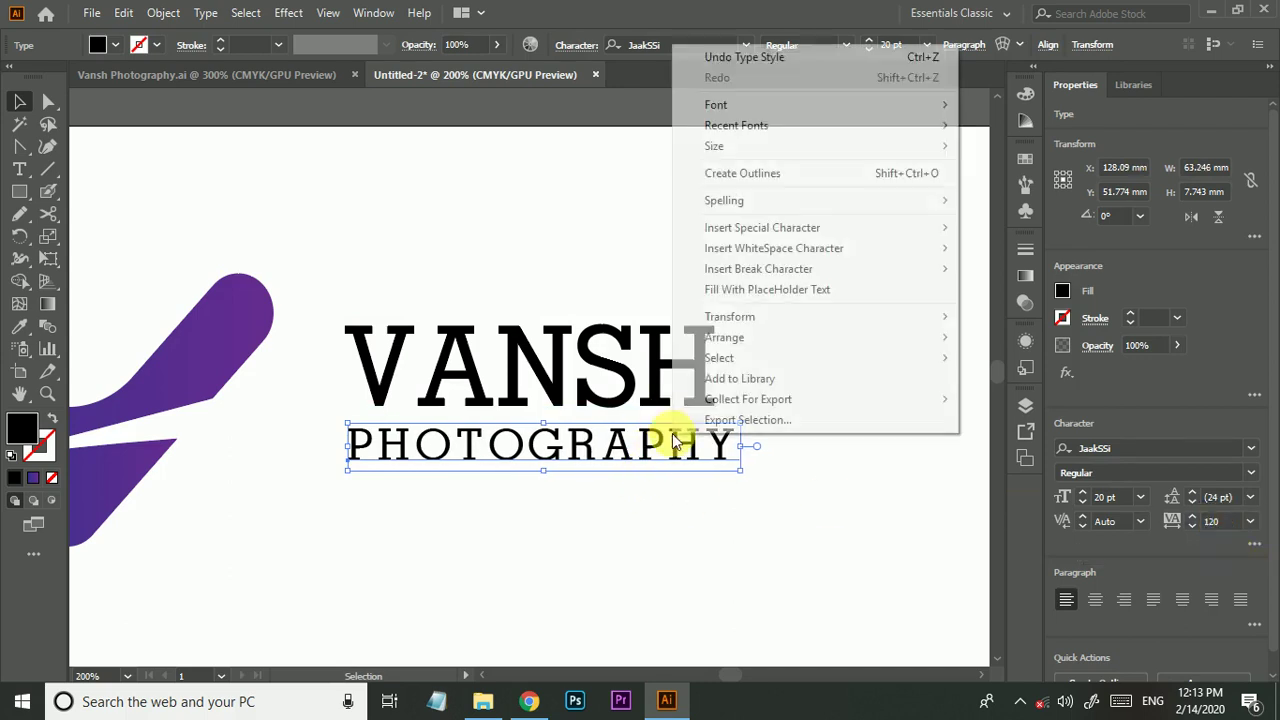
pyautogui.click(729, 172)
pyautogui.click(666, 364)
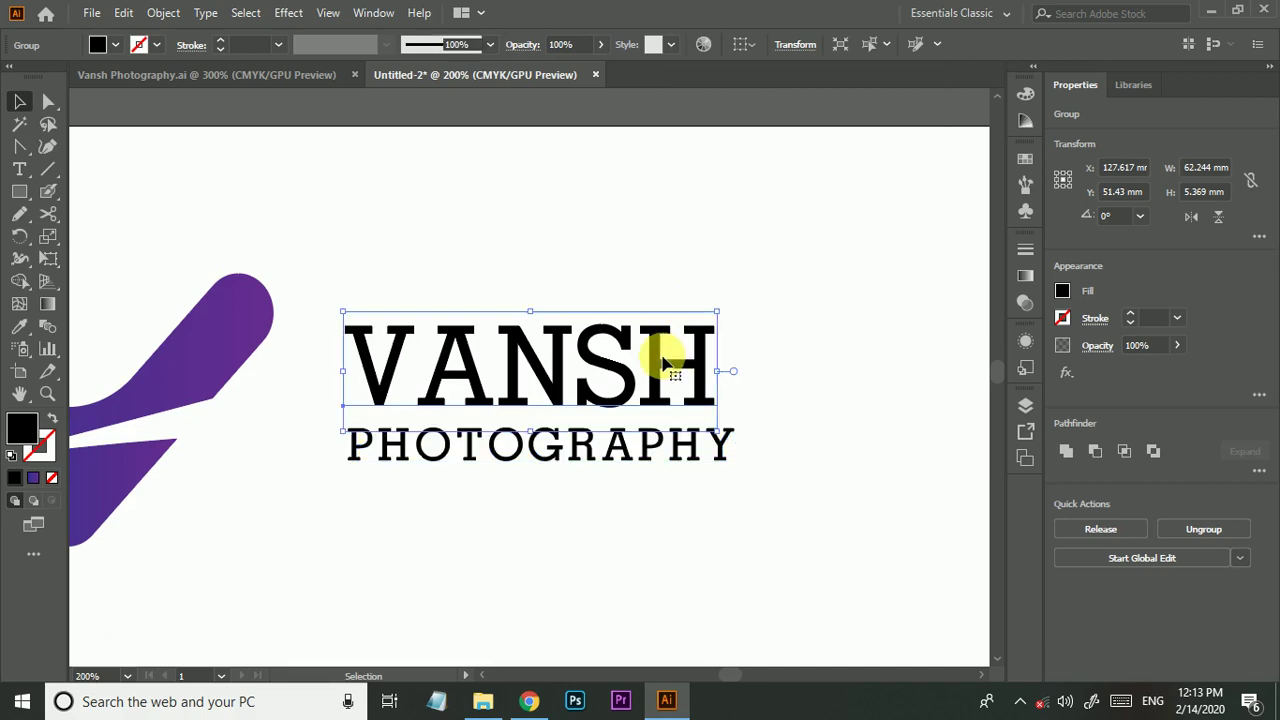
pyautogui.rightClick(663, 358)
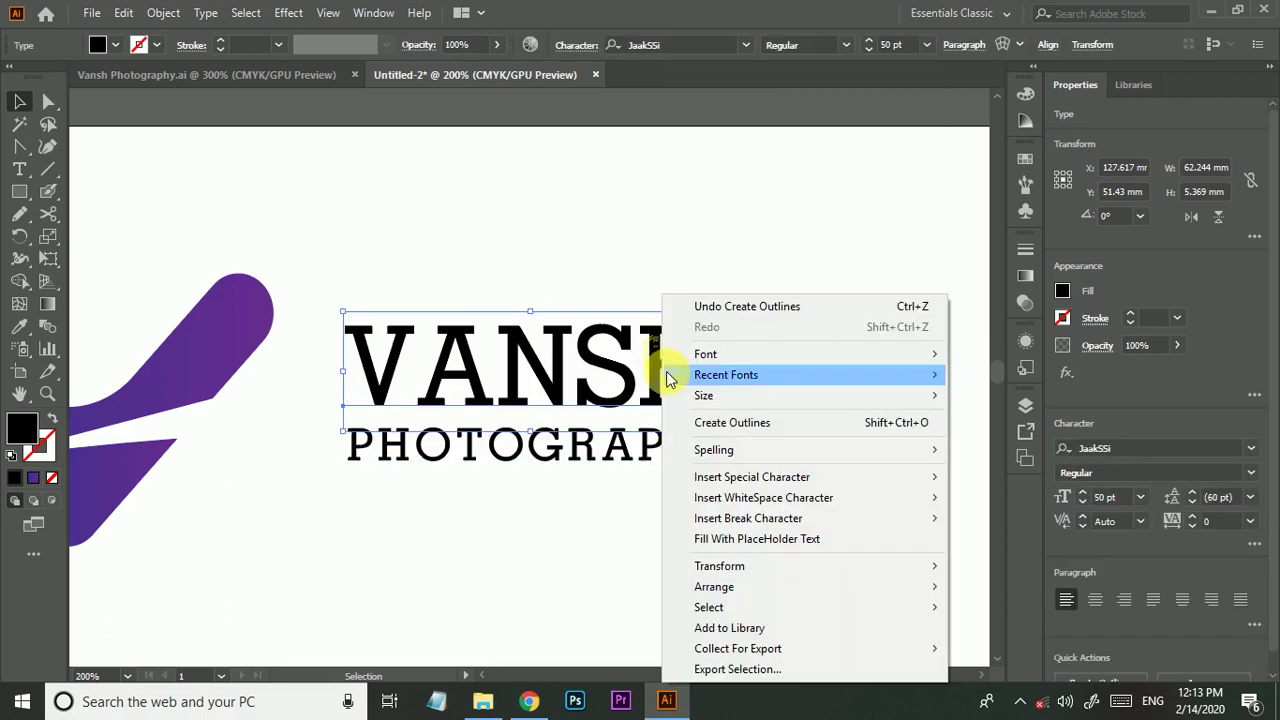
# Convert VANSH to outlines and move it up and to the left.
pyautogui.click(729, 423)
pyautogui.click(753, 382)
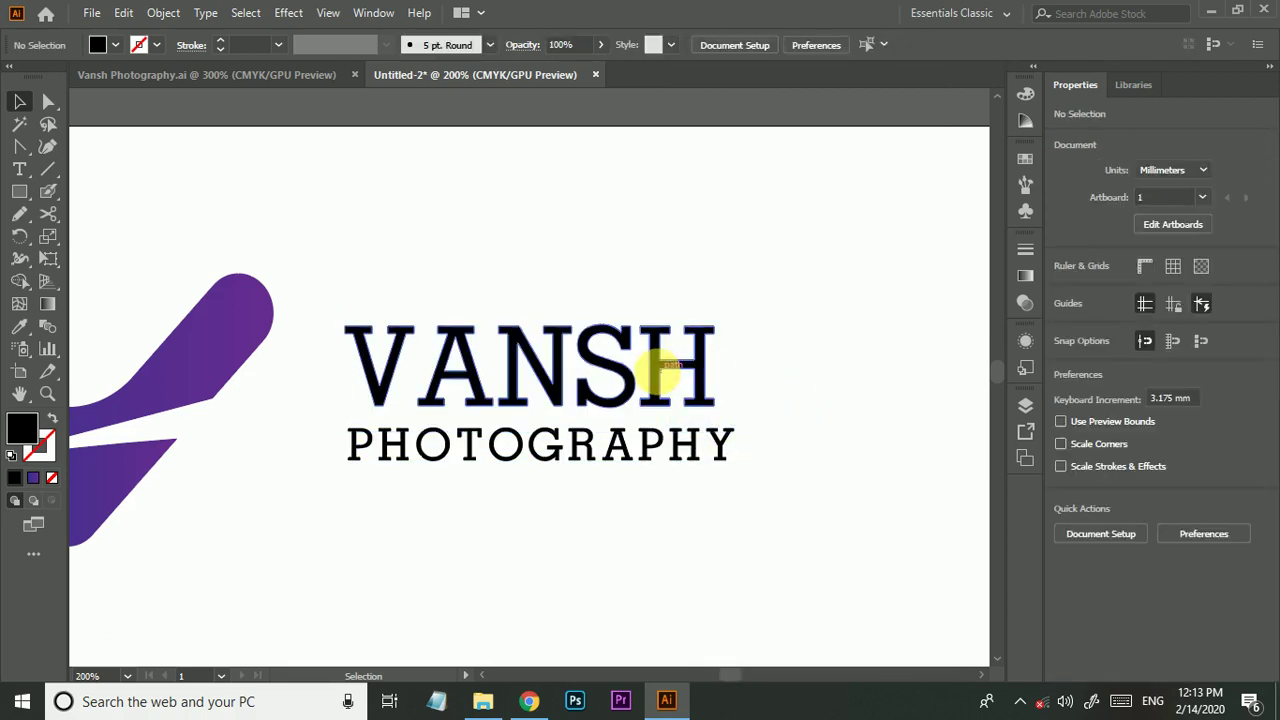
pyautogui.click(660, 376)
pyautogui.moveTo(660, 376); pyautogui.dragTo(623, 323)
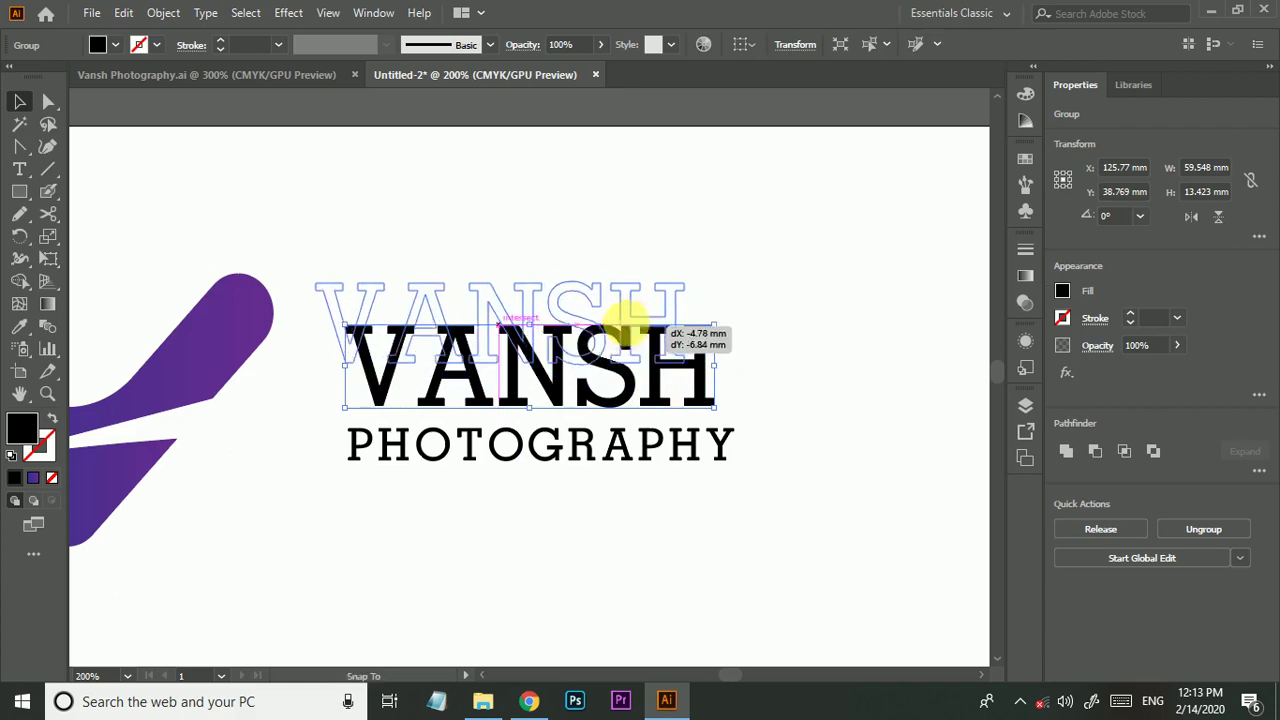
# Place PHOTOGRAPHY just beneath VANSH and stretch VANSH to PHOTOGRAPHY's width.
pyautogui.click(646, 509)
pyautogui.moveTo(549, 455); pyautogui.dragTo(524, 402)
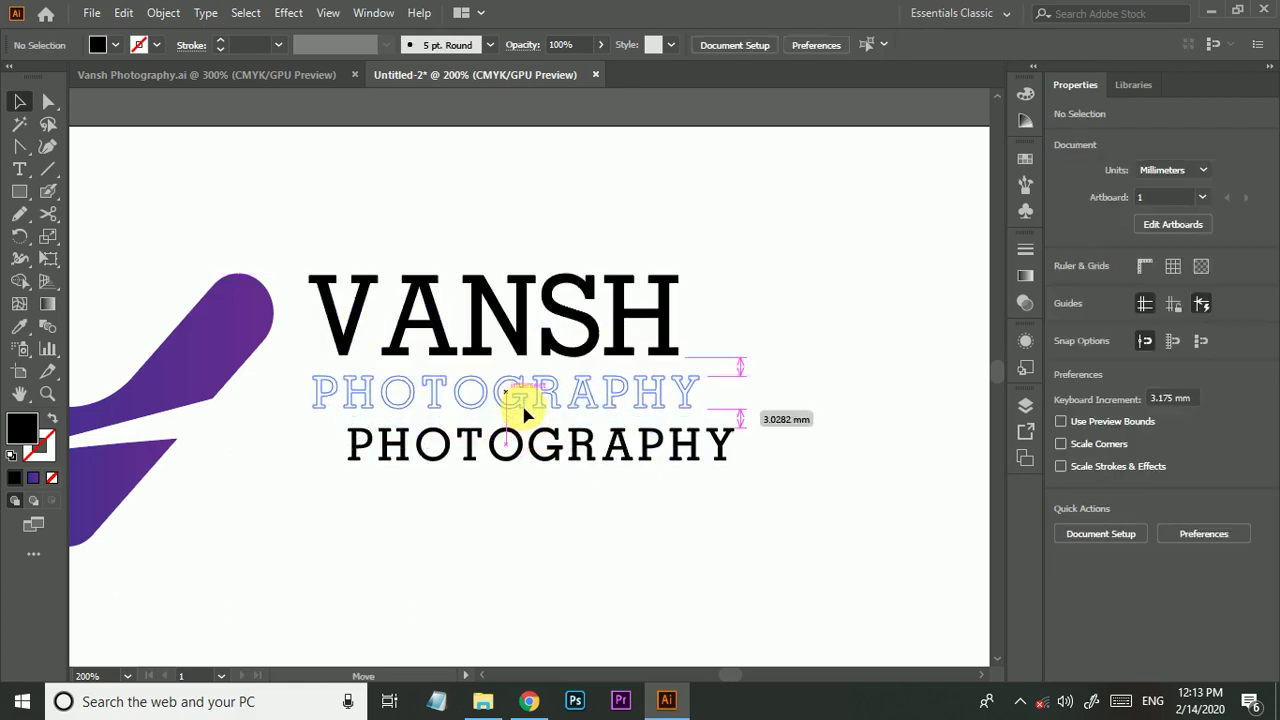
pyautogui.moveTo(524, 402)
pyautogui.mouseDown()
pyautogui.moveTo(524, 301)
pyautogui.moveTo(463, 416)
pyautogui.mouseUp()
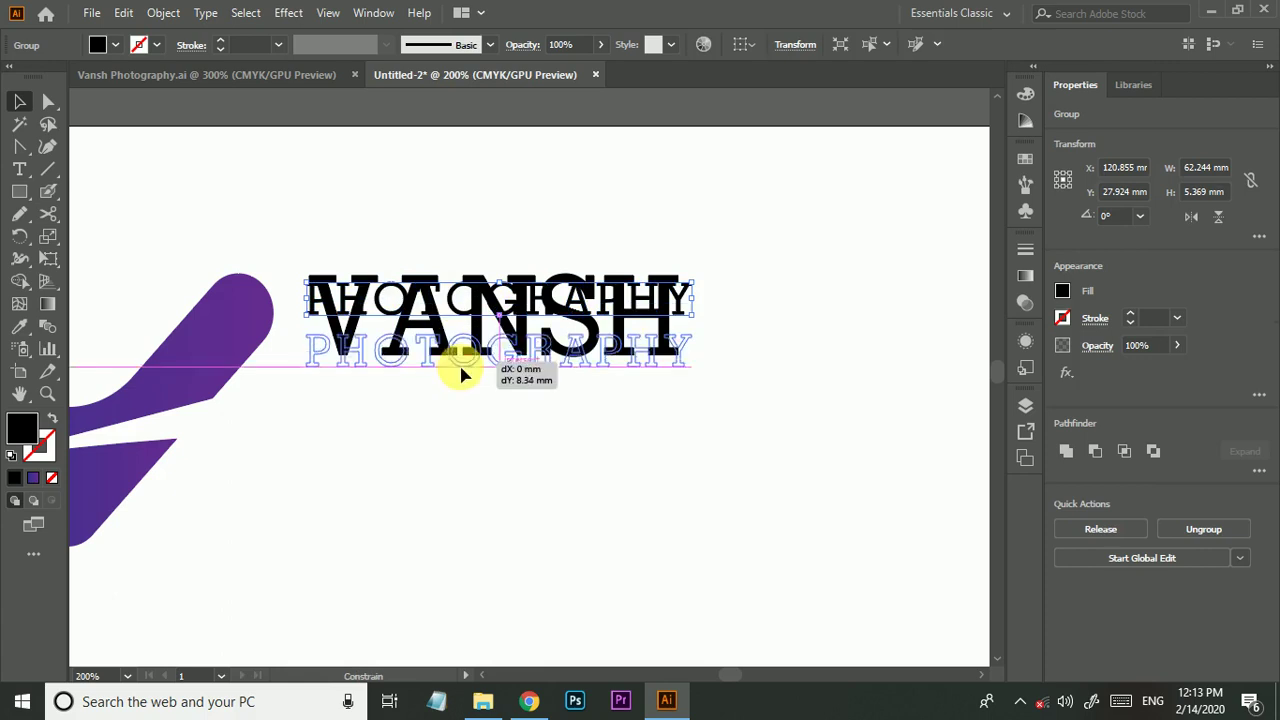
pyautogui.click(480, 360)
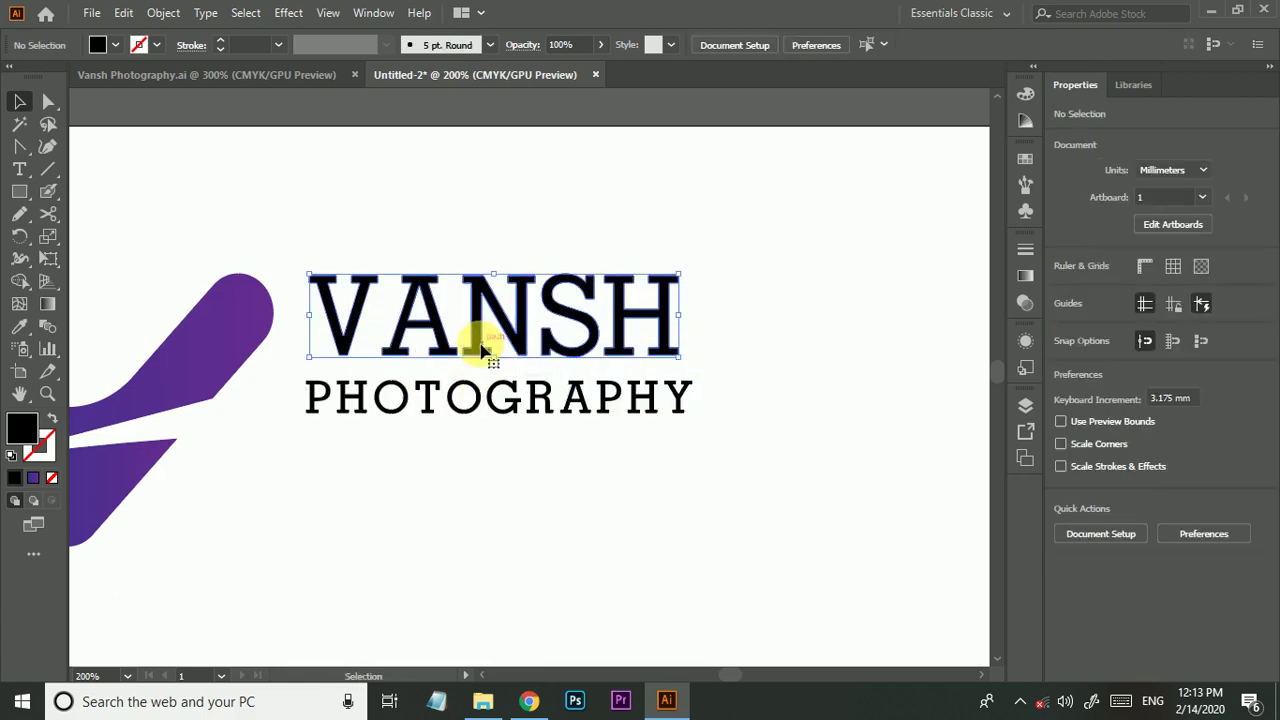
pyautogui.moveTo(695, 277); pyautogui.dragTo(694, 266)
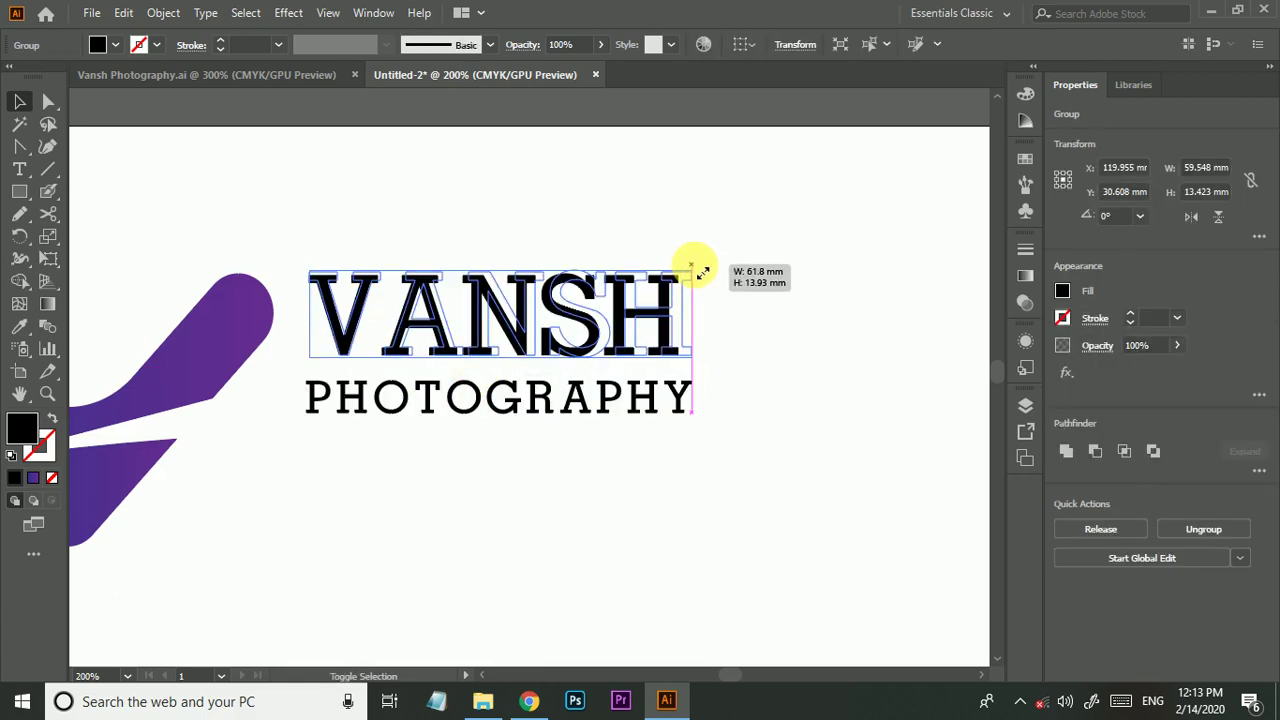
pyautogui.click(729, 377)
pyautogui.moveTo(694, 394); pyautogui.dragTo(810, 467)
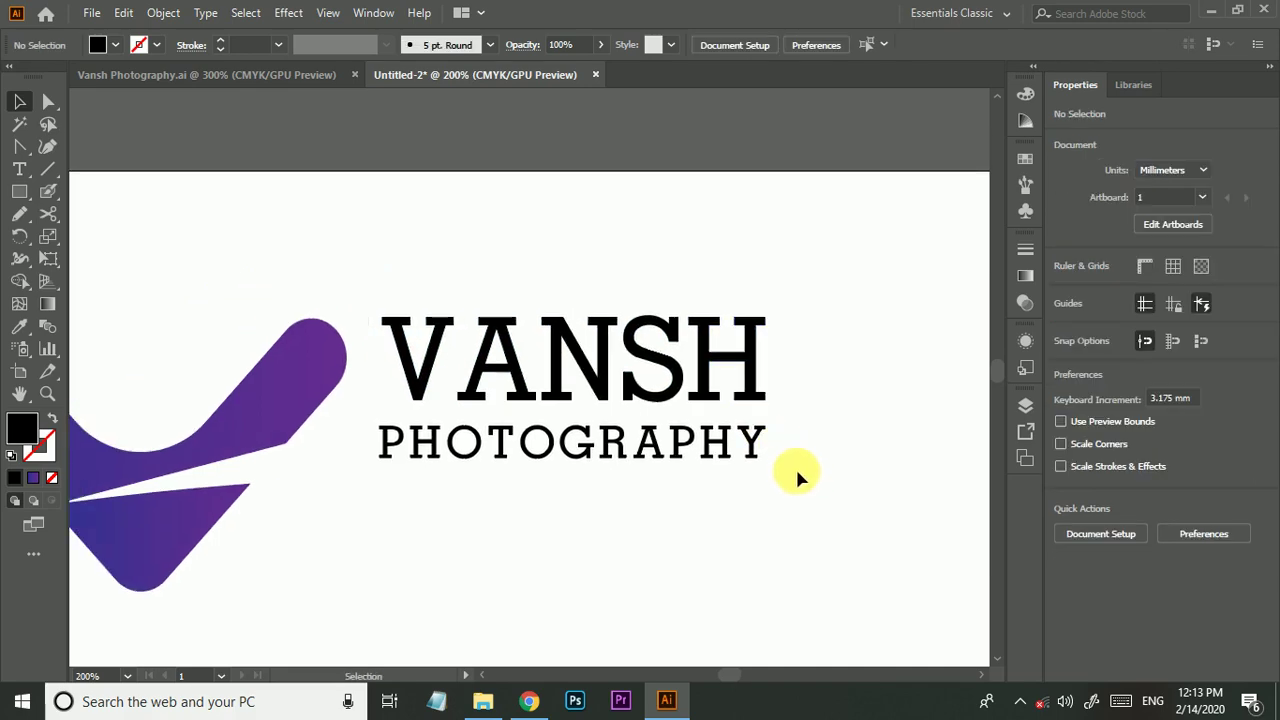
# Scale the VANSH PHOTOGRAPHY wordmark up proportionally to about 119 mm wide.
pyautogui.moveTo(669, 393); pyautogui.dragTo(665, 398)
pyautogui.moveTo(765, 461); pyautogui.dragTo(986, 543)
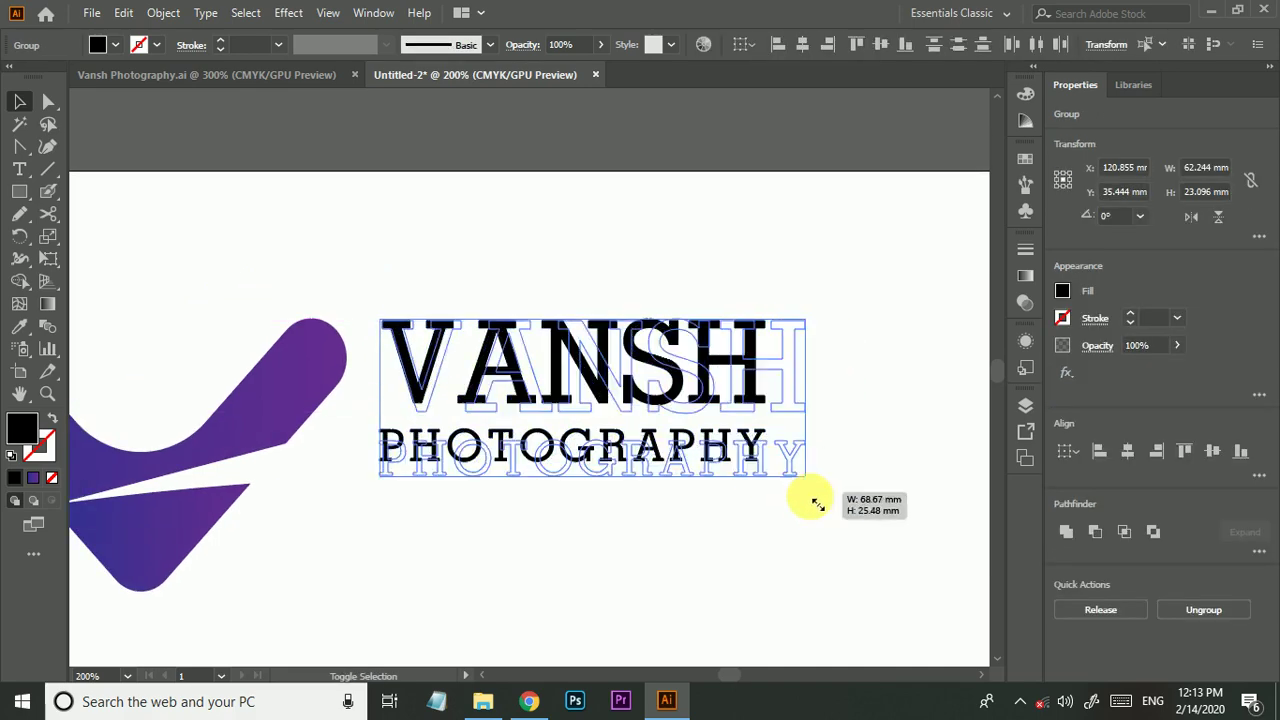
pyautogui.moveTo(877, 537); pyautogui.dragTo(829, 543)
pyautogui.scroll(-2, 840, 540)
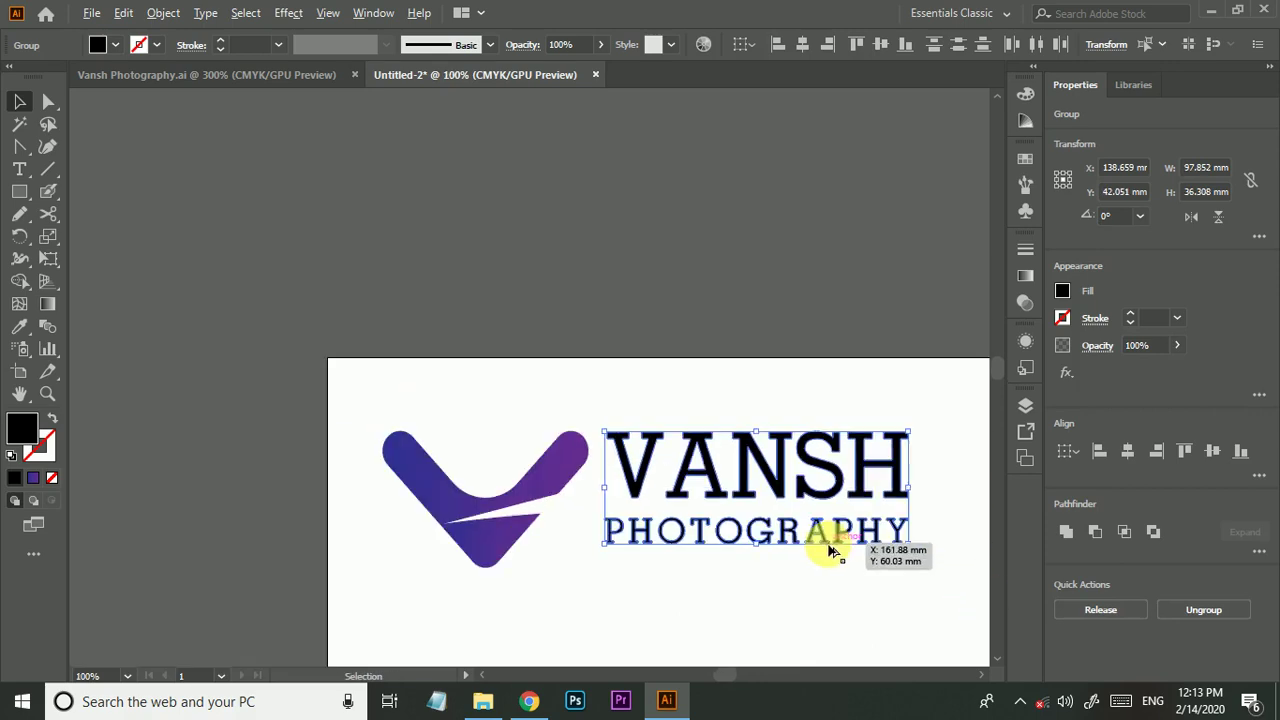
pyautogui.scroll(1, 750, 458)
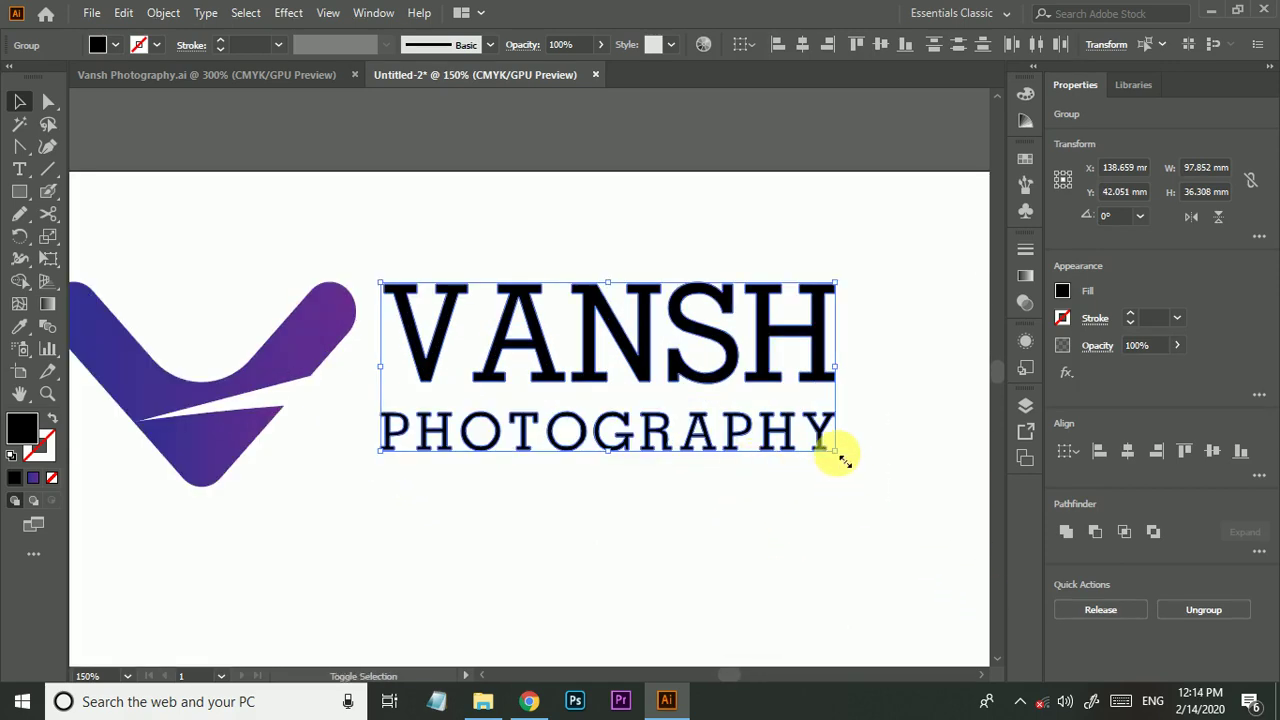
pyautogui.moveTo(836, 450); pyautogui.dragTo(935, 514)
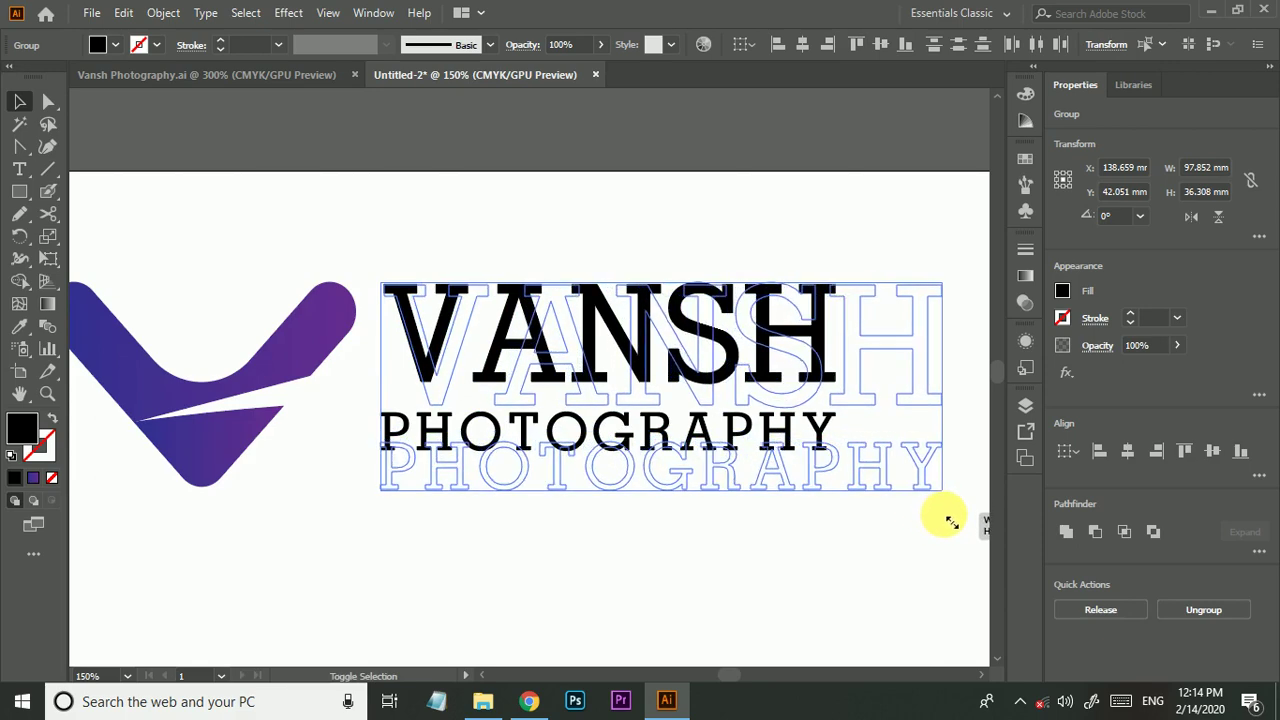
pyautogui.moveTo(935, 514); pyautogui.dragTo(946, 517)
pyautogui.scroll(-1, 814, 497)
pyautogui.moveTo(826, 548); pyautogui.dragTo(731, 457)
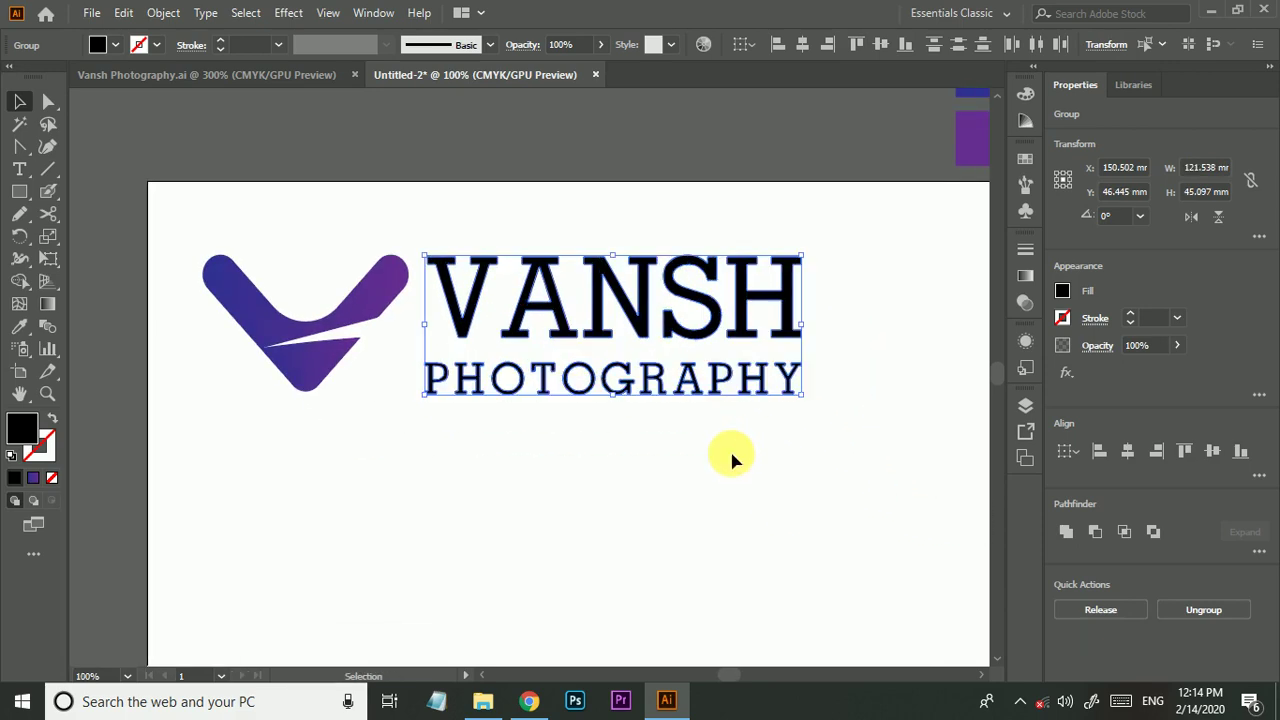
pyautogui.scroll(1, 720, 420)
pyautogui.scroll(-1, 726, 405)
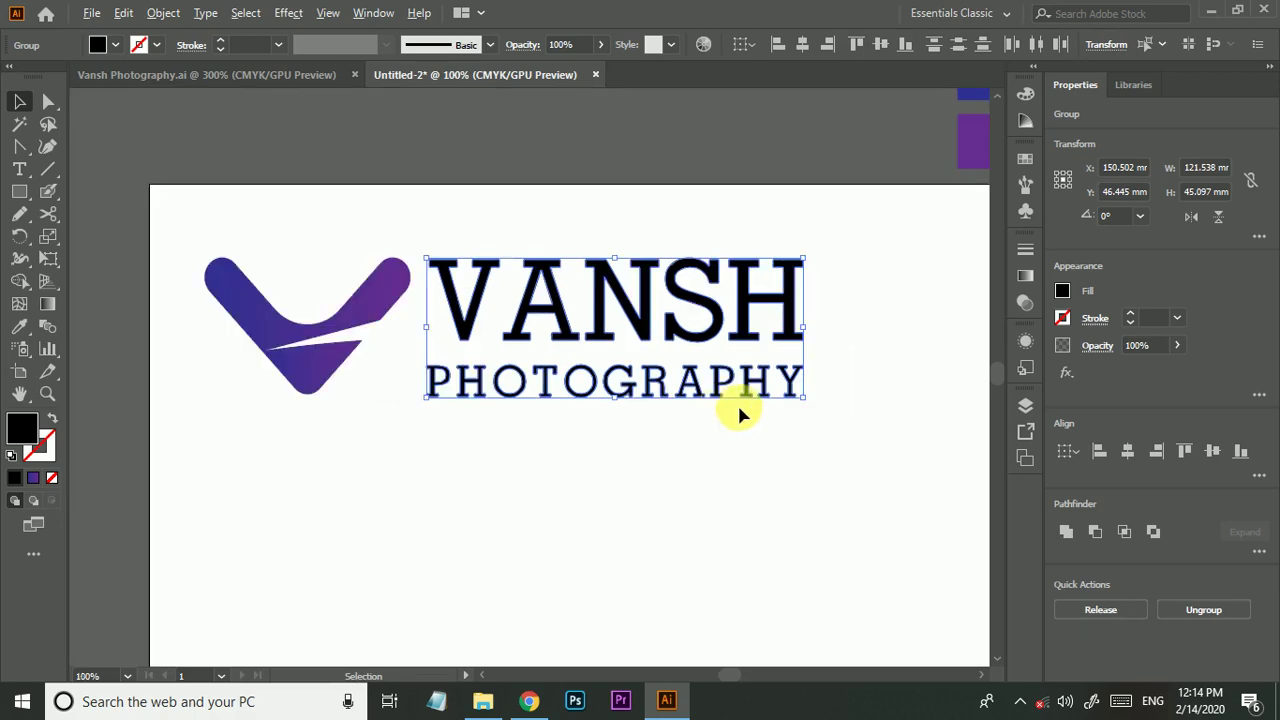
pyautogui.moveTo(816, 410)
pyautogui.mouseDown()
pyautogui.moveTo(800, 405)
pyautogui.moveTo(803, 437)
pyautogui.mouseUp()
pyautogui.click(803, 437)
# Shift the wordmark about 11 mm to the right, away from the V mark.
pyautogui.moveTo(704, 464)
pyautogui.mouseDown()
pyautogui.moveTo(749, 483)
pyautogui.moveTo(681, 456)
pyautogui.mouseUp()
pyautogui.click(668, 454)
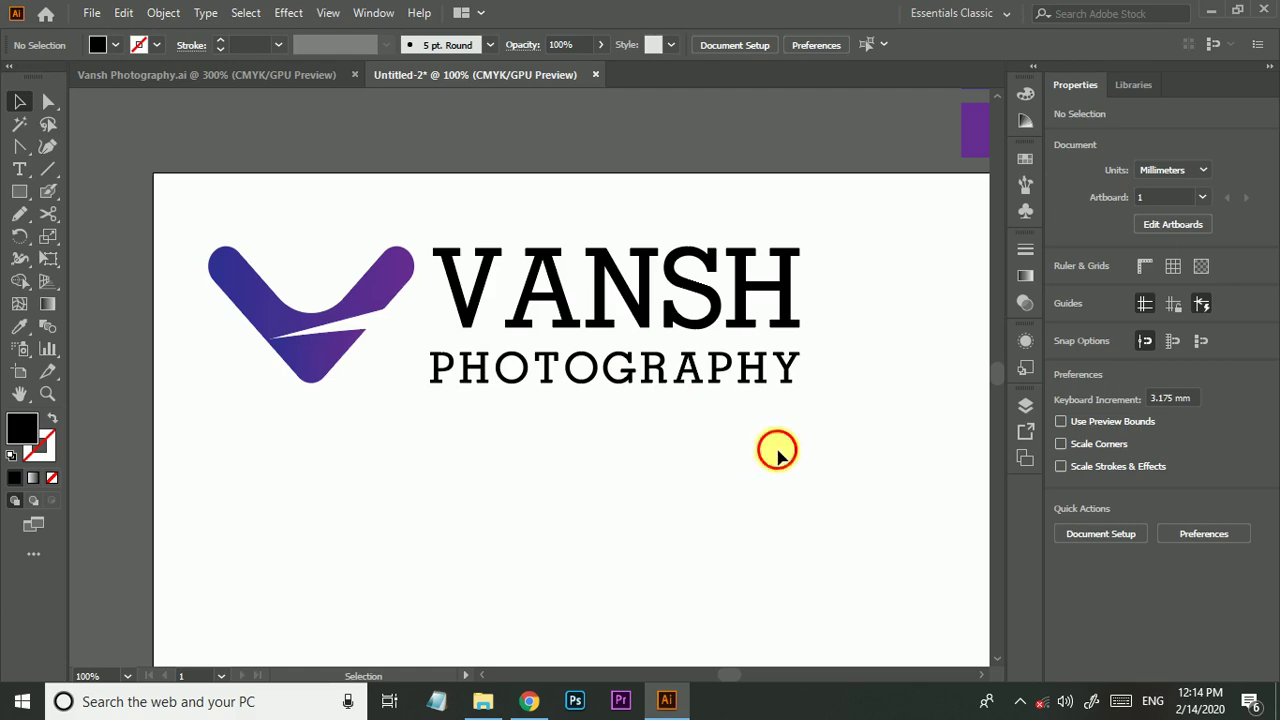
pyautogui.moveTo(778, 453)
pyautogui.mouseDown()
pyautogui.moveTo(677, 294)
pyautogui.moveTo(761, 362)
pyautogui.mouseUp()
pyautogui.click(738, 433)
pyautogui.hotkey('ctrl', '-')
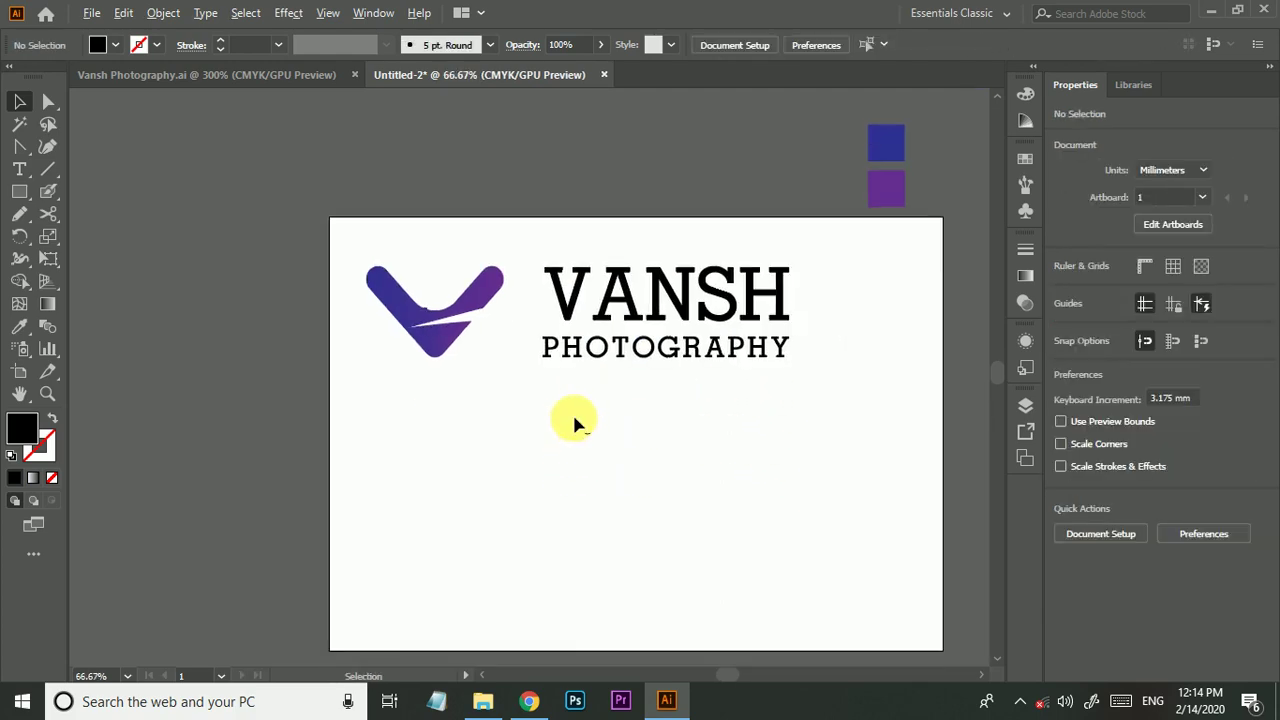
pyautogui.scroll(1, 574, 421)
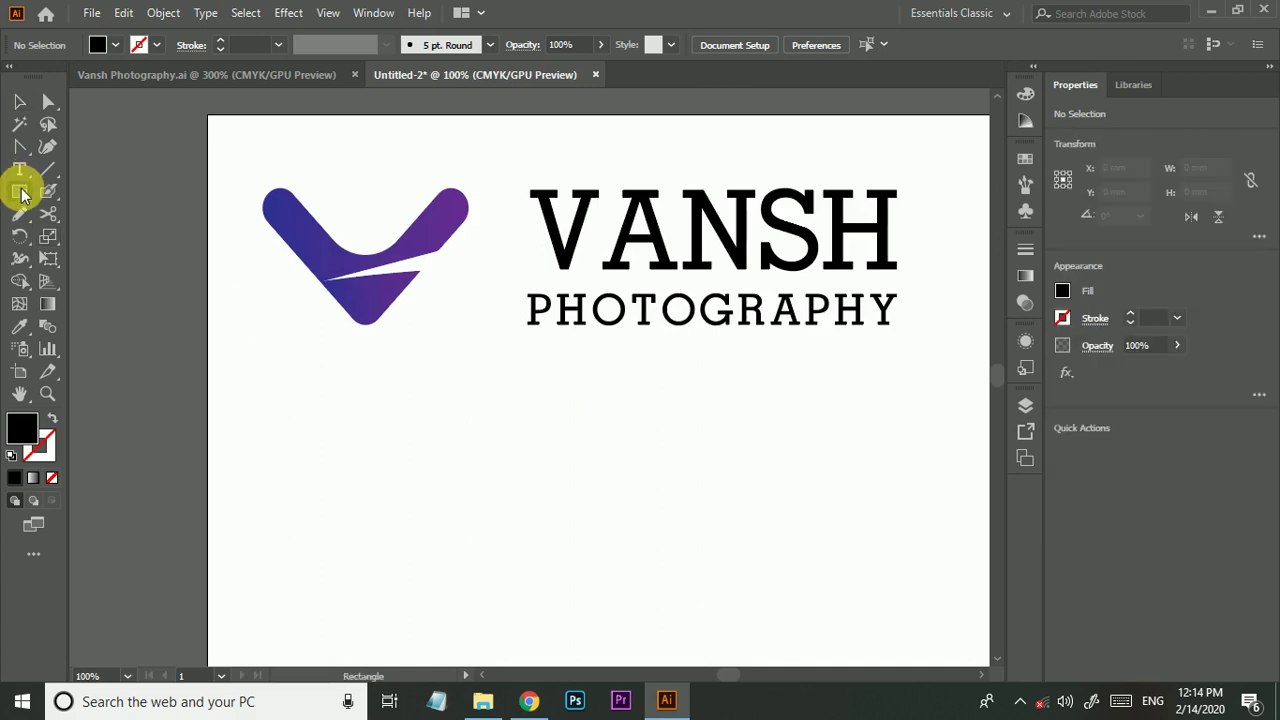
# Draw a rounded rectangle below the logo and swap its fill and stroke colours.
pyautogui.moveTo(22, 193); pyautogui.dragTo(62, 208)
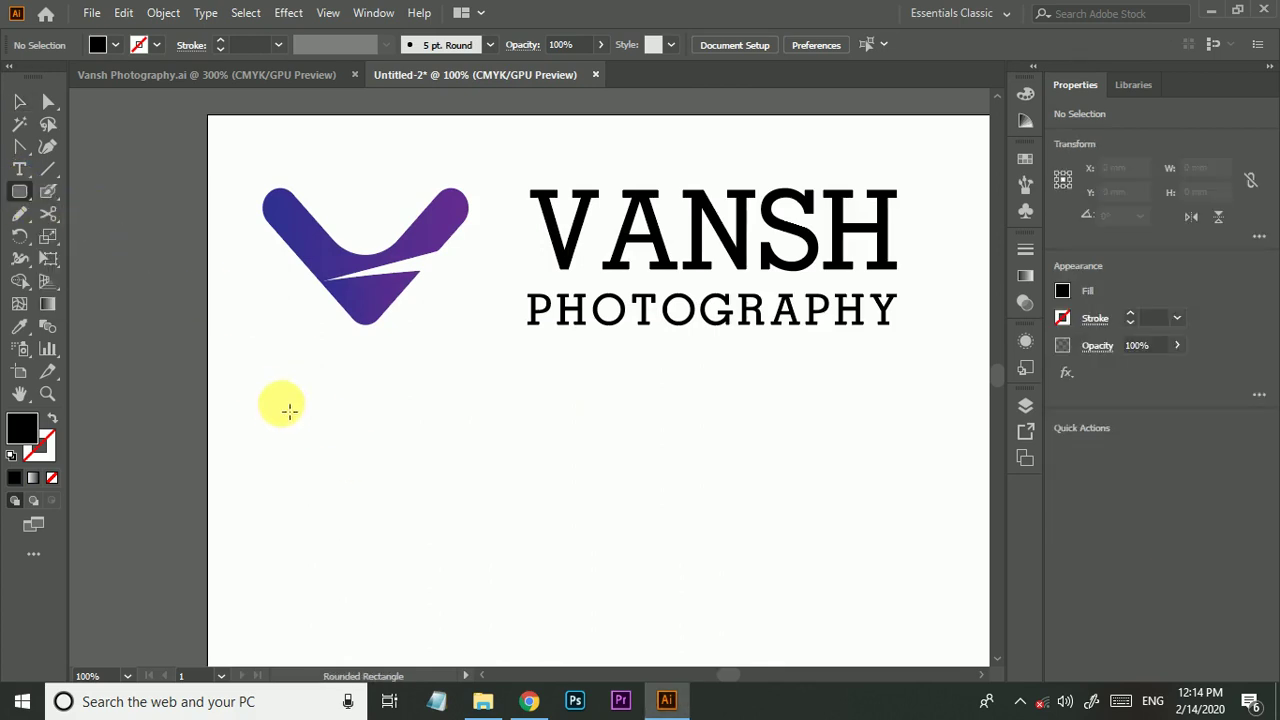
pyautogui.moveTo(288, 408); pyautogui.dragTo(527, 540)
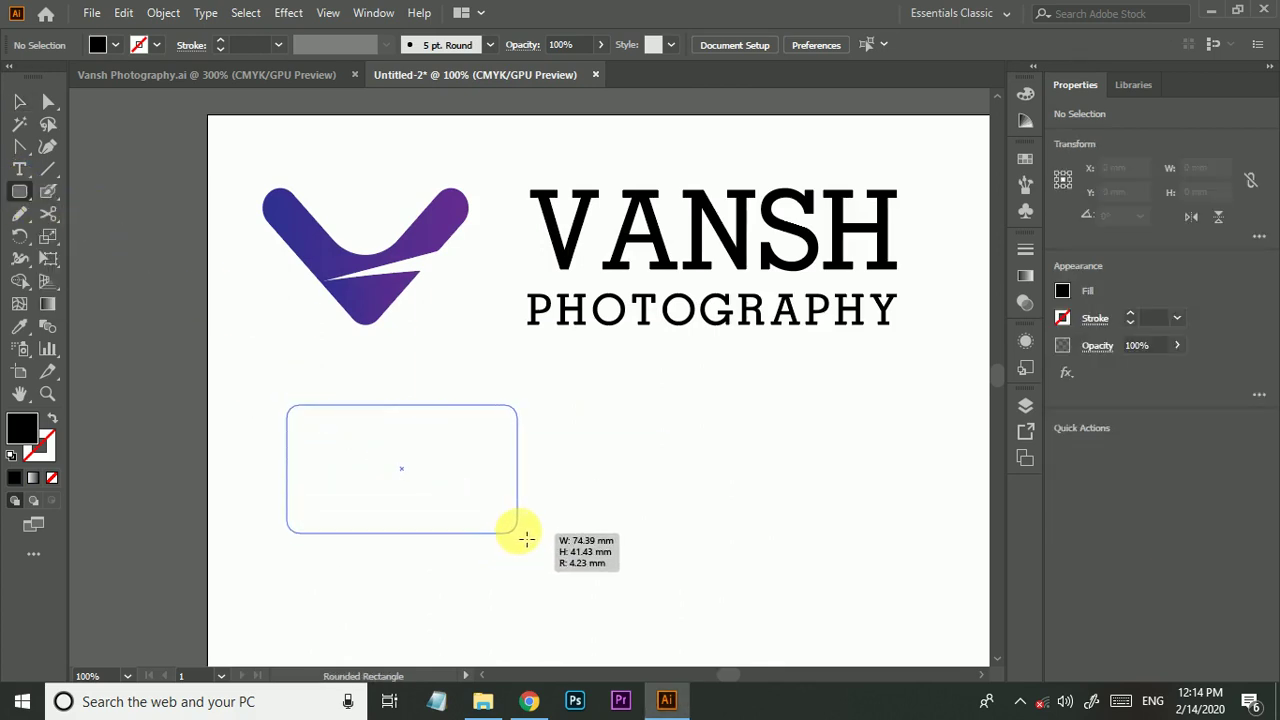
pyautogui.moveTo(527, 540); pyautogui.dragTo(520, 541)
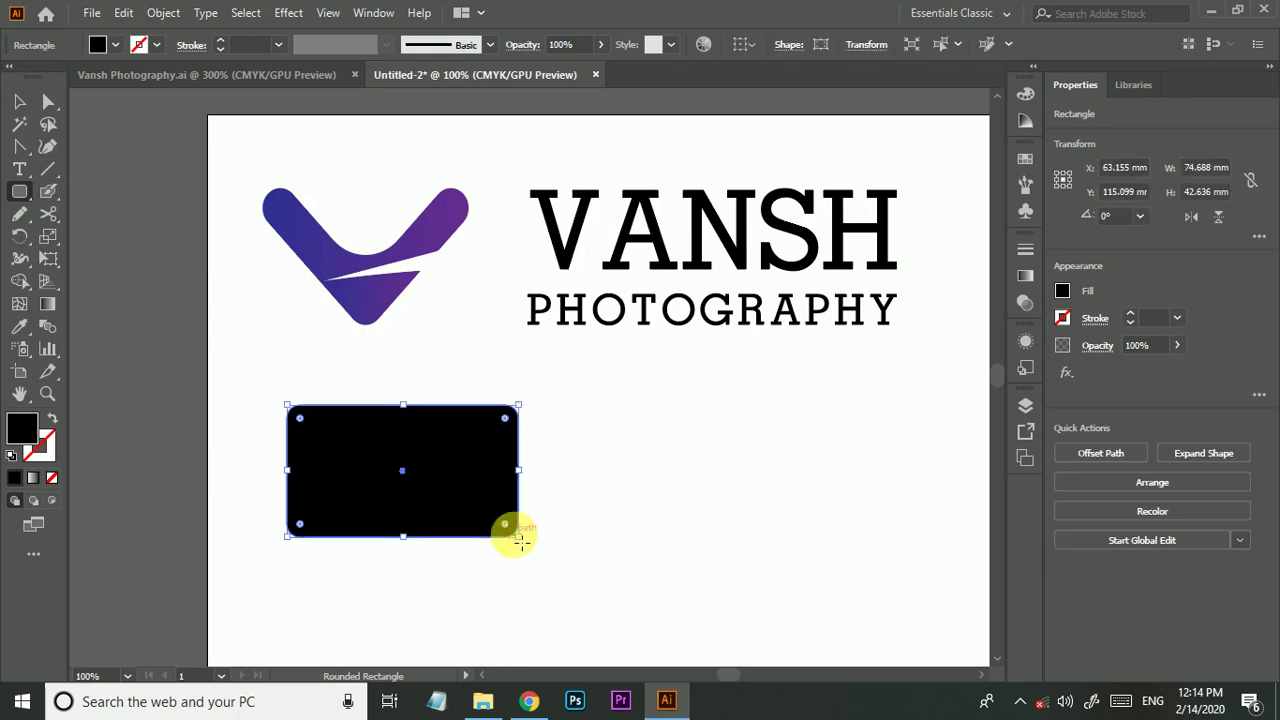
pyautogui.press('v')
pyautogui.click(11, 455)
pyautogui.click(632, 449)
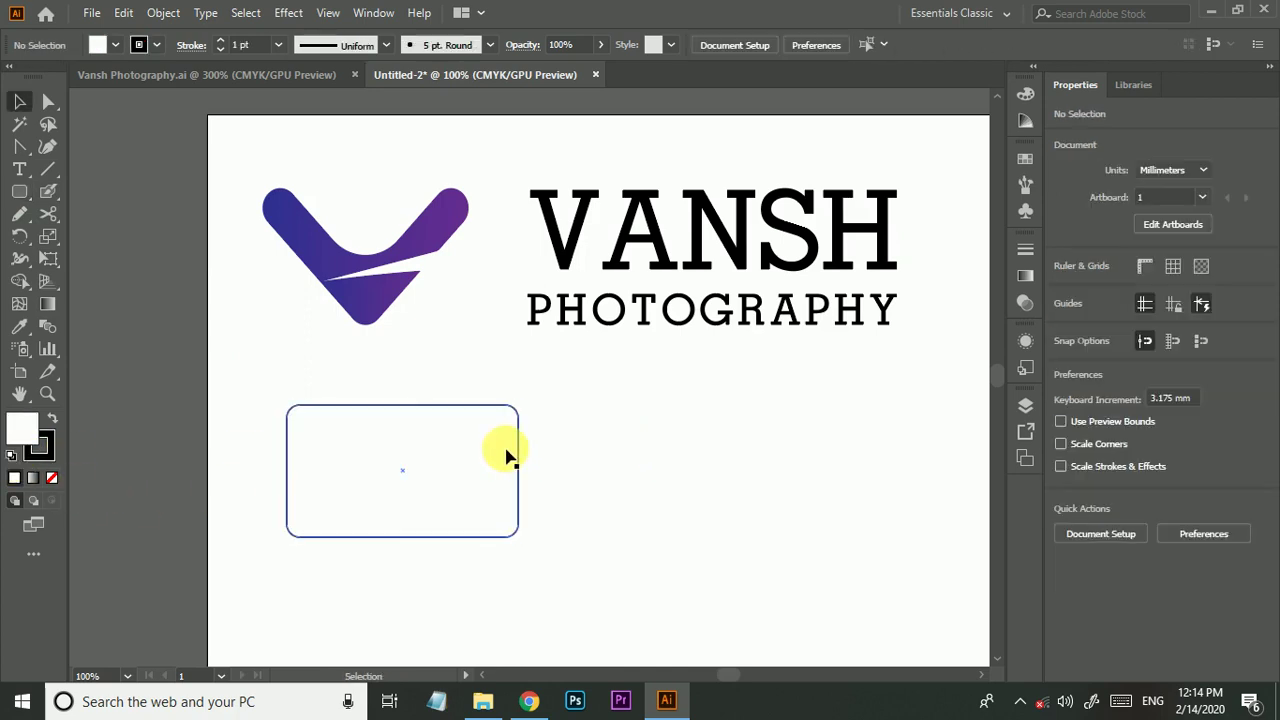
pyautogui.click(510, 449)
# Give the rectangle a 4 pt stroke and no fill, and frame it around the V.
pyautogui.click(1131, 314)
pyautogui.click(1131, 314)
pyautogui.click(1131, 314)
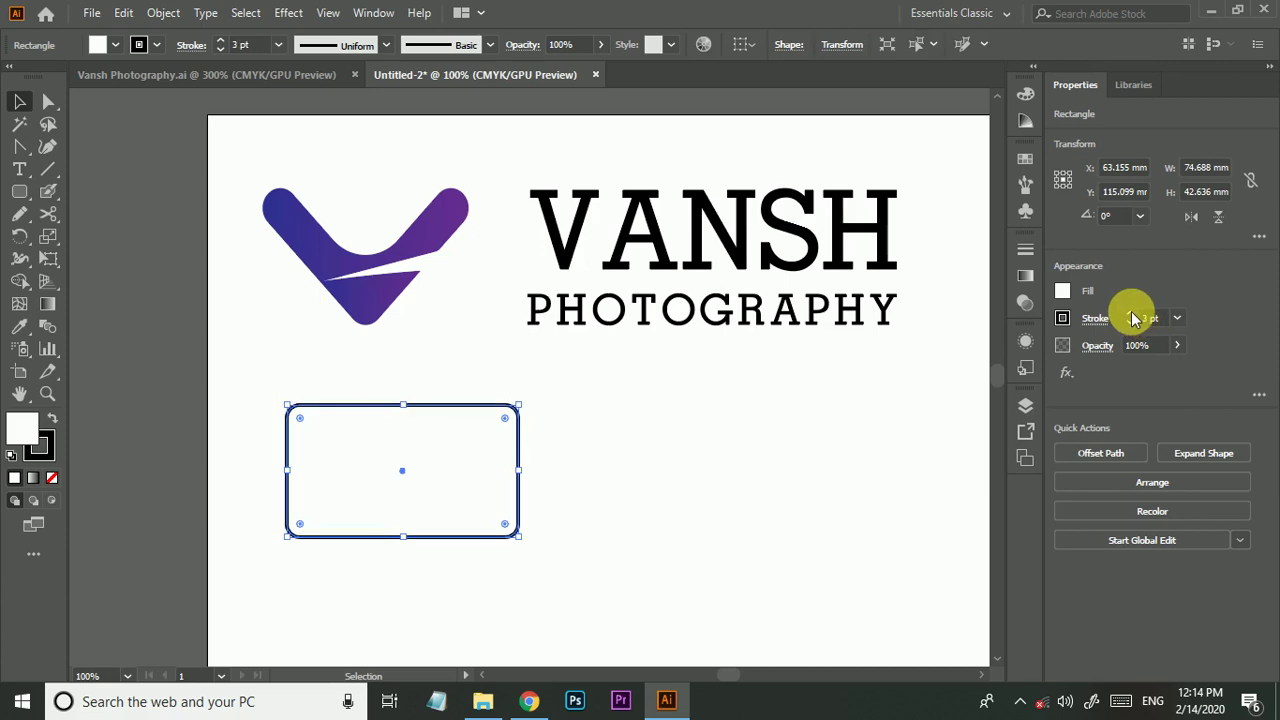
pyautogui.click(600, 430)
pyautogui.moveTo(467, 413); pyautogui.dragTo(428, 189)
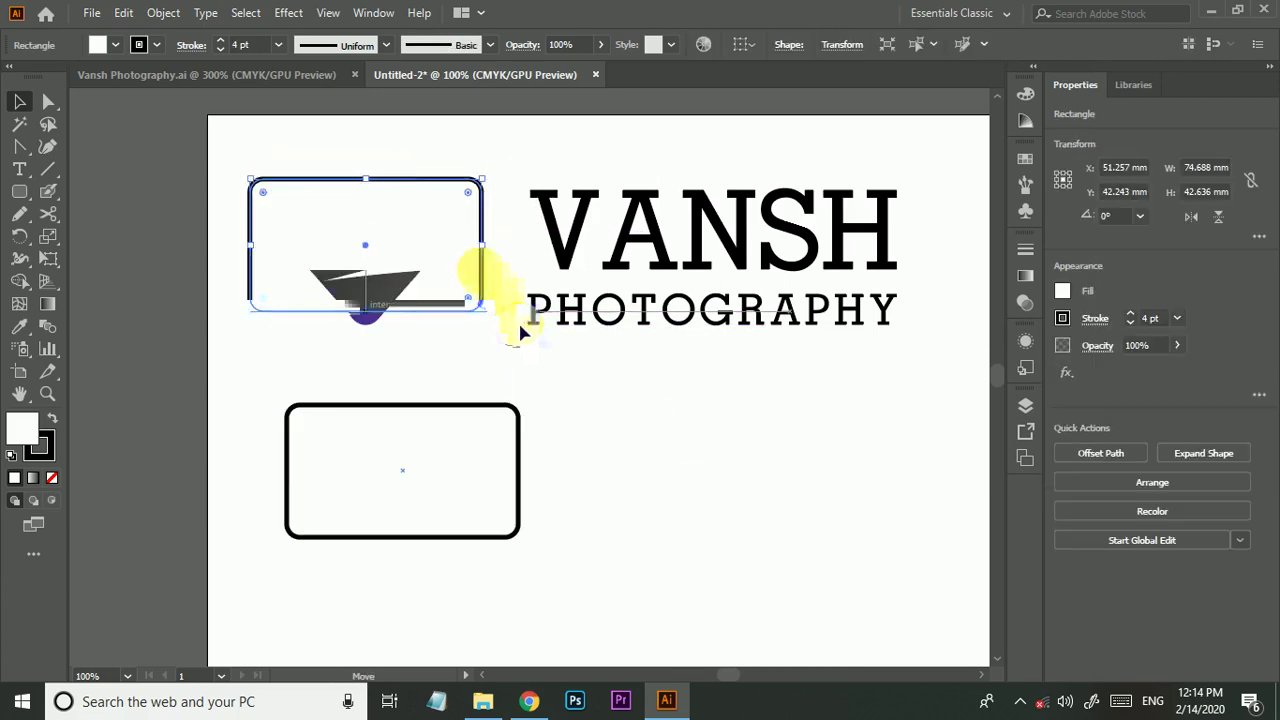
pyautogui.click(51, 479)
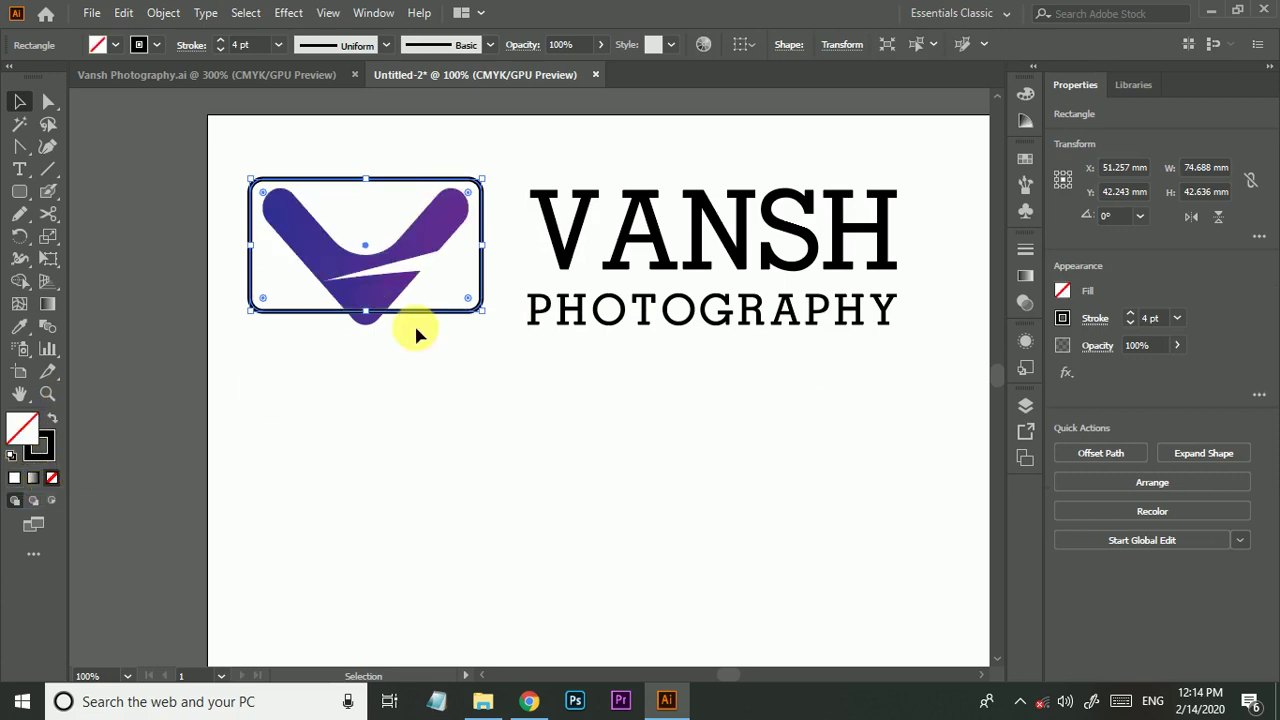
pyautogui.moveTo(489, 320); pyautogui.dragTo(516, 332)
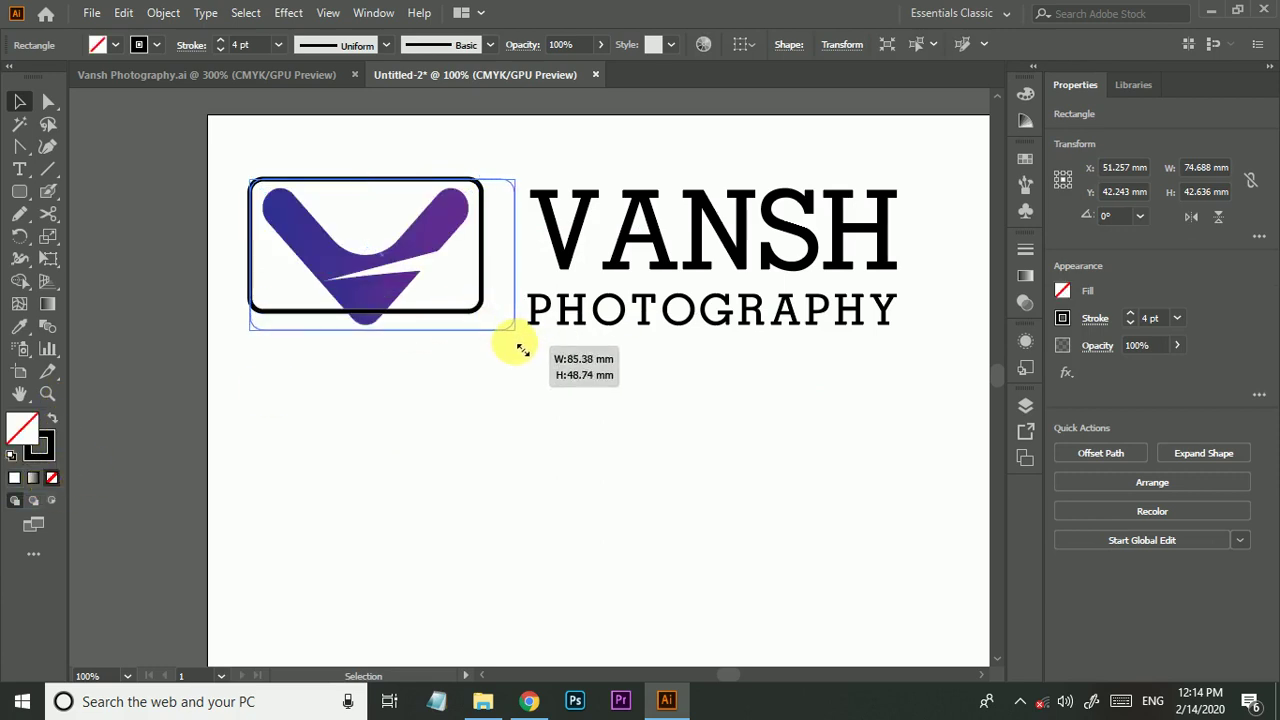
# Centre the V logo horizontally within the rounded frame and shrink it slightly.
pyautogui.click(520, 394)
pyautogui.moveTo(520, 394); pyautogui.dragTo(508, 453)
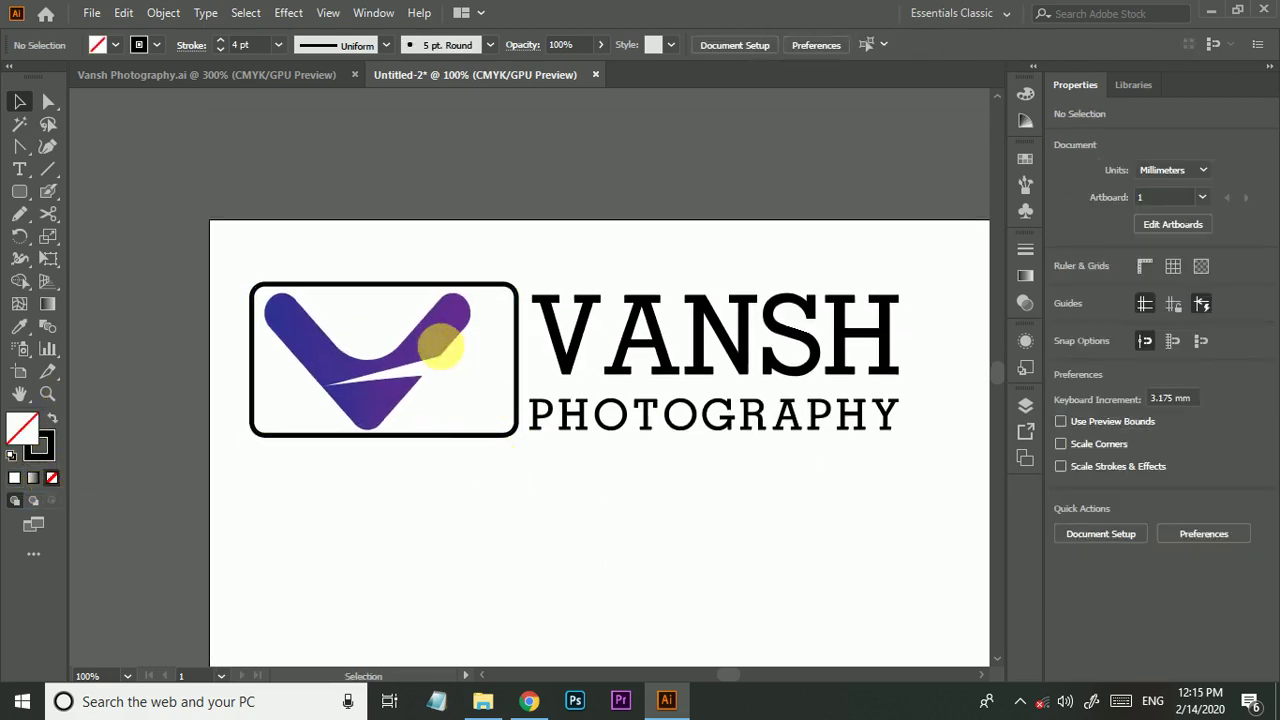
pyautogui.click(437, 343)
pyautogui.keyDown('shift'); pyautogui.click(515, 340); pyautogui.keyUp('shift')
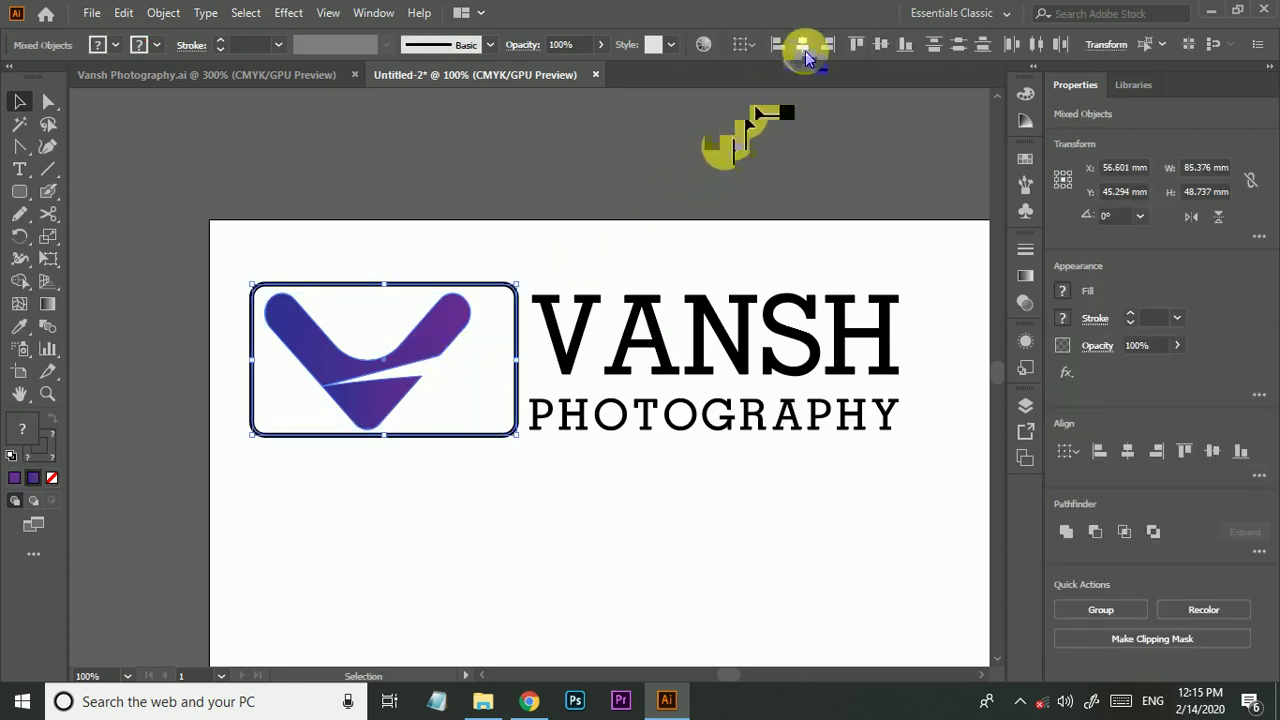
pyautogui.click(803, 44)
pyautogui.click(591, 233)
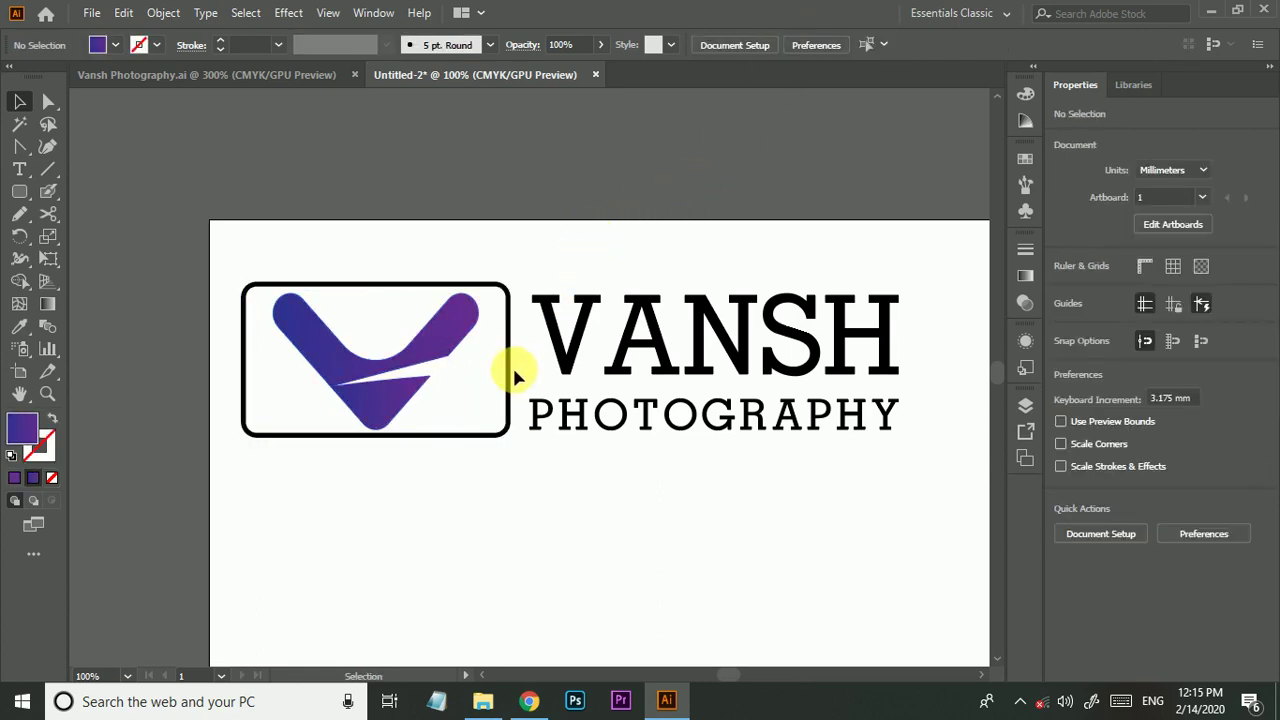
pyautogui.click(480, 297)
pyautogui.moveTo(480, 294); pyautogui.dragTo(468, 306)
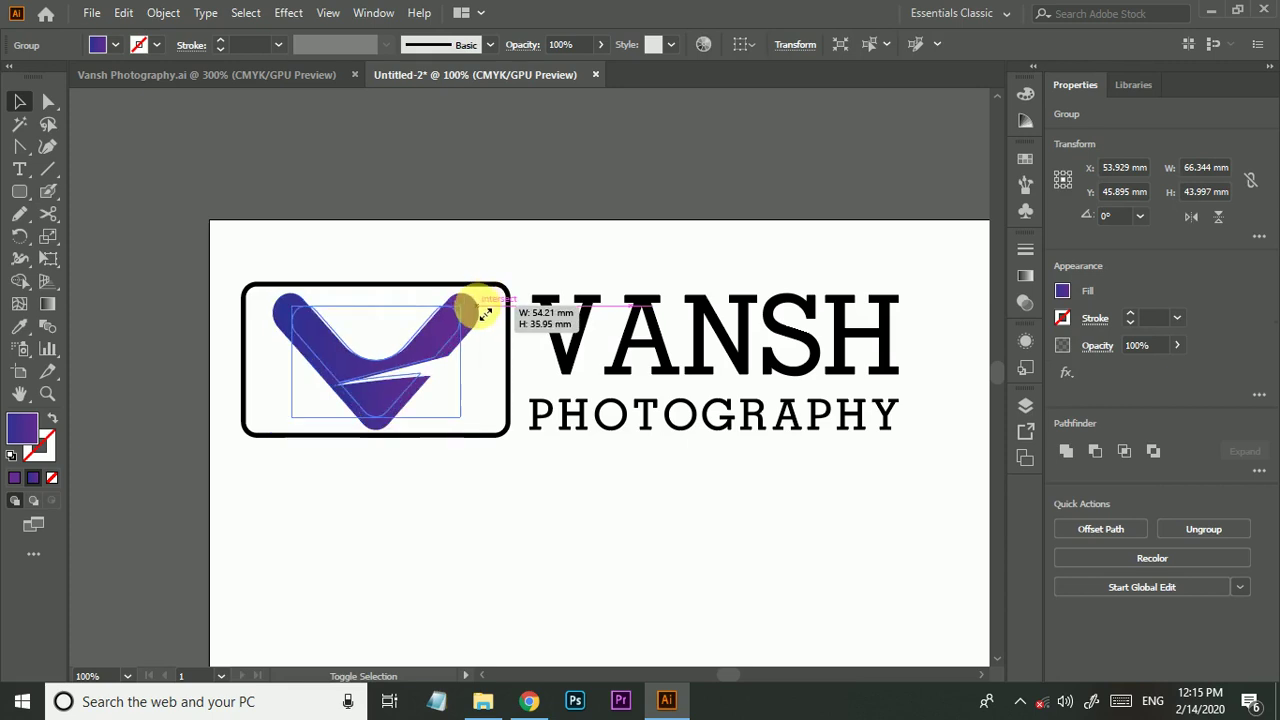
# Narrow the rounded frame from its right side so it hugs the V mark.
pyautogui.click(494, 480)
pyautogui.moveTo(494, 480); pyautogui.dragTo(522, 552)
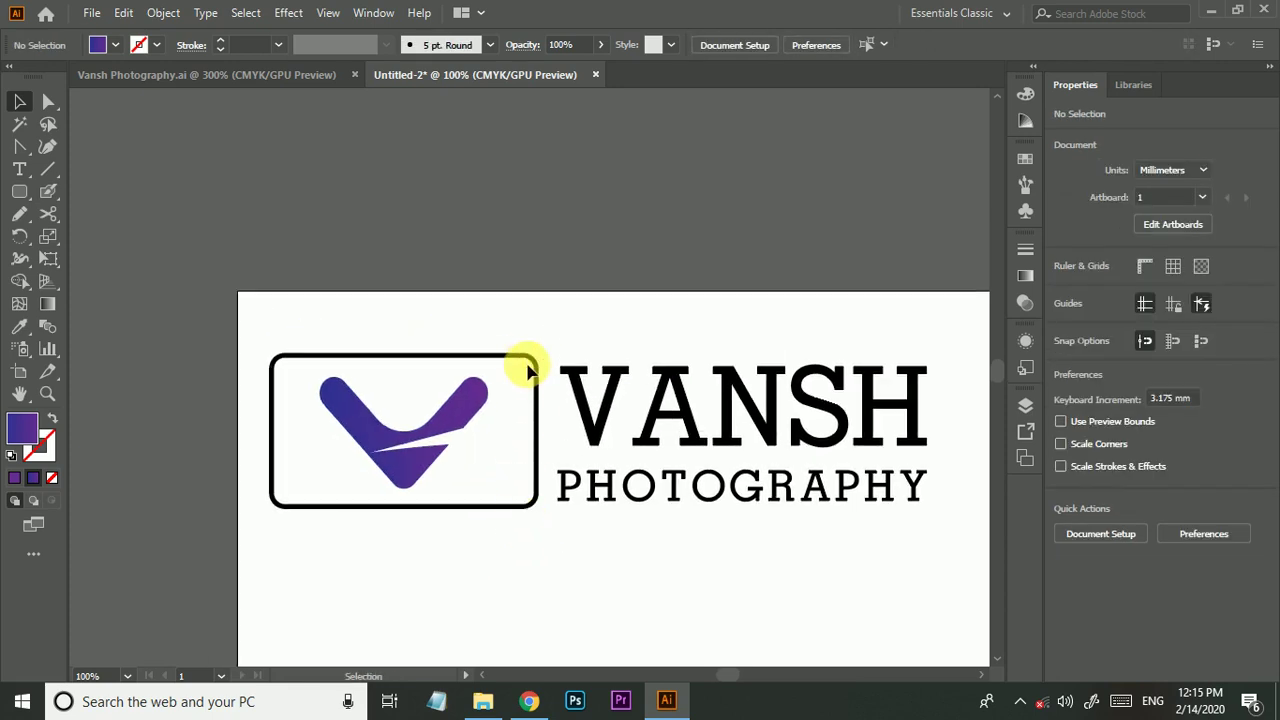
pyautogui.click(533, 360)
pyautogui.moveTo(537, 430); pyautogui.dragTo(523, 440)
pyautogui.click(552, 562)
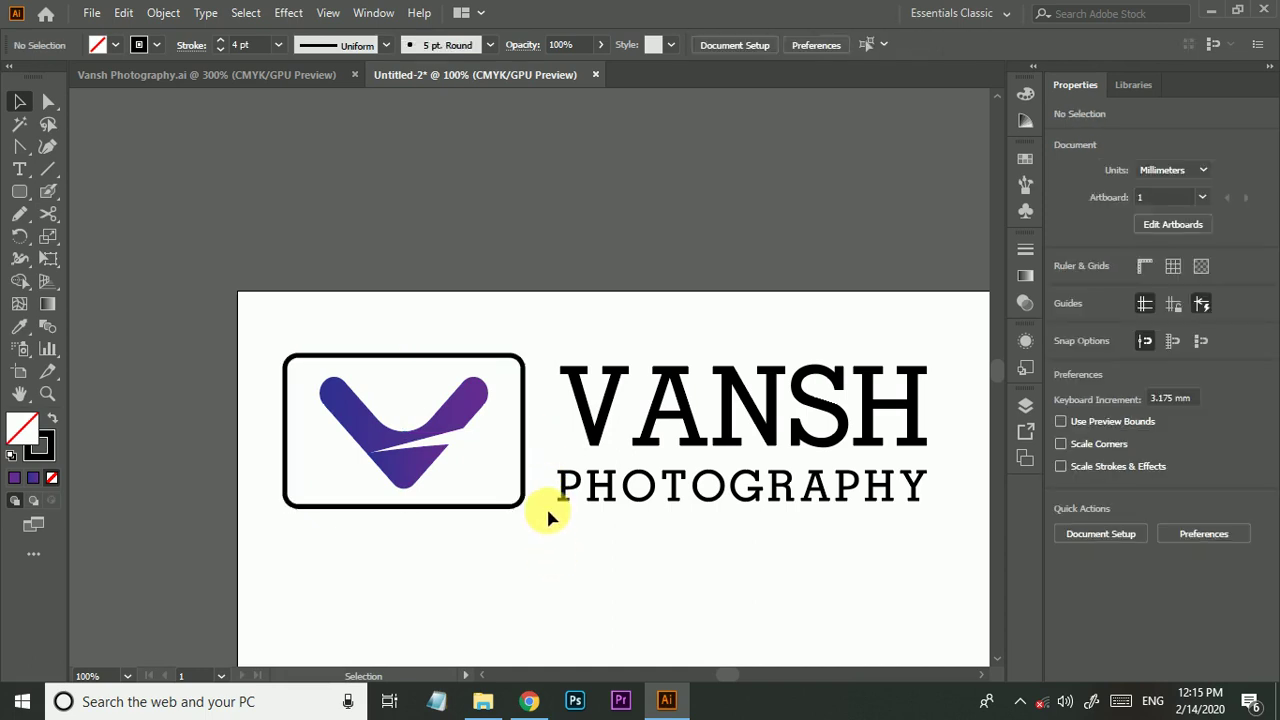
# Reselect the resized rounded frame to check its fit, shifting the view around the logo.
pyautogui.click(522, 392)
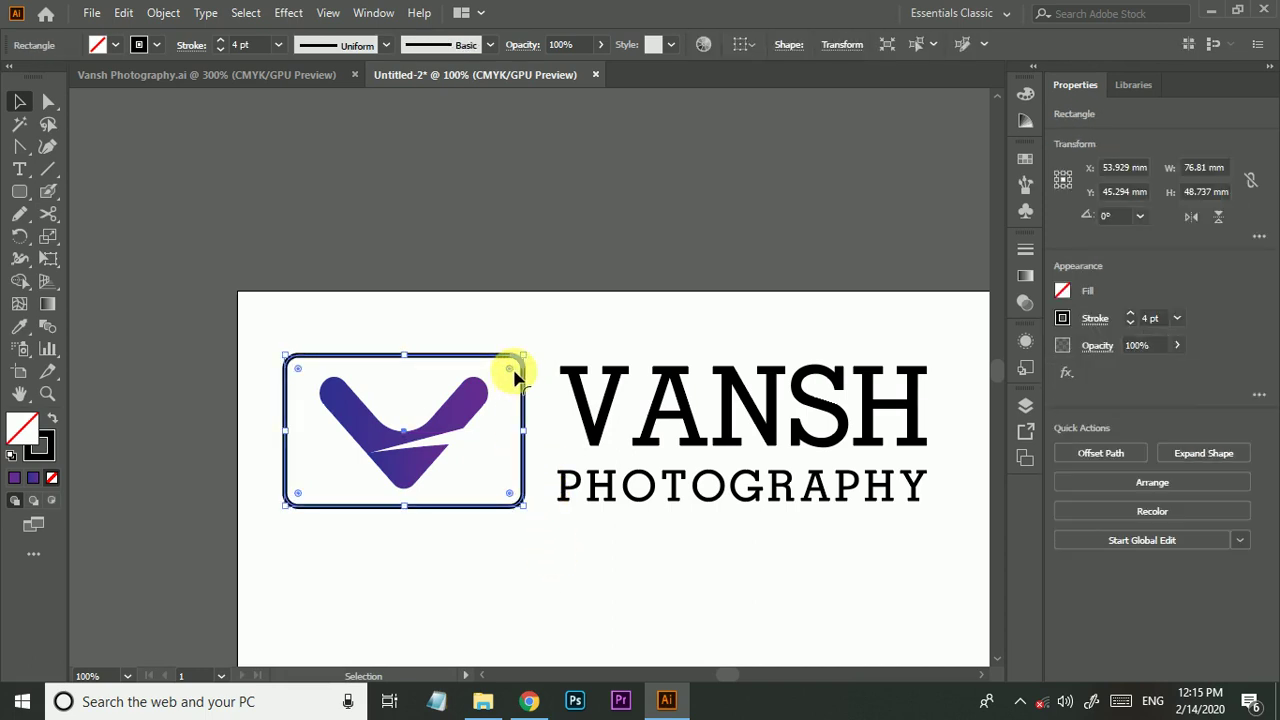
pyautogui.click(561, 347)
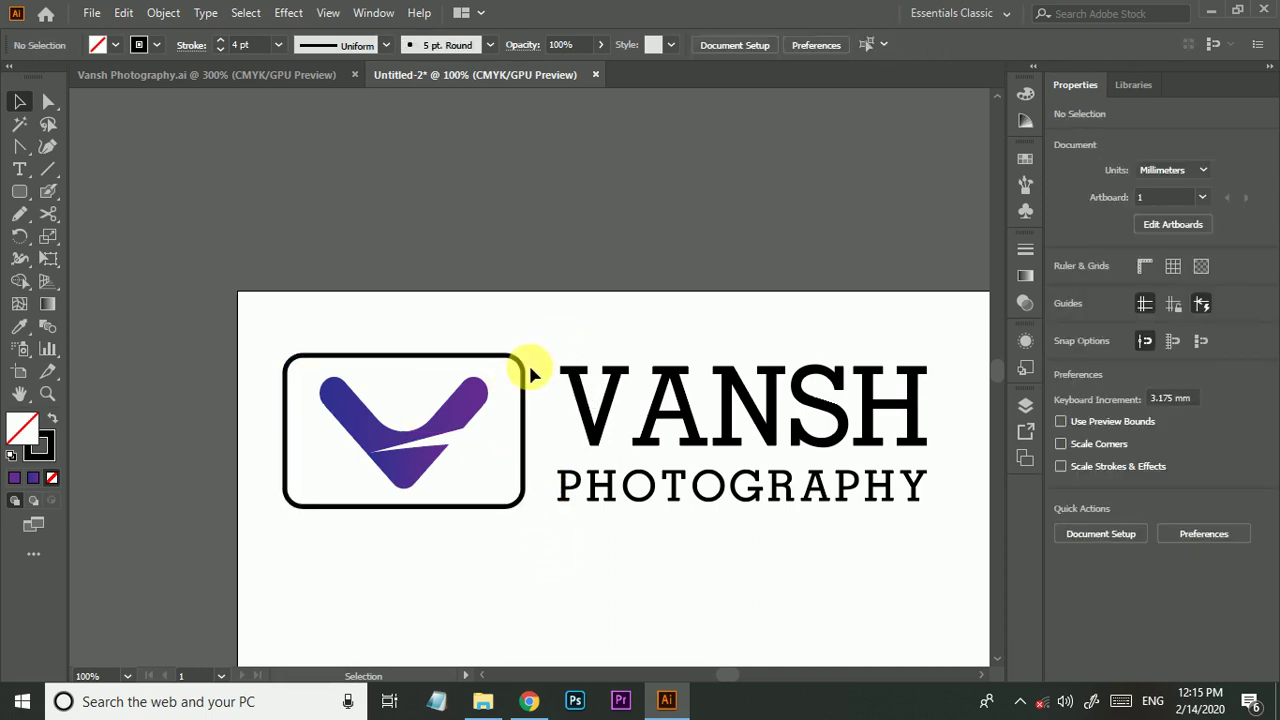
pyautogui.click(521, 372)
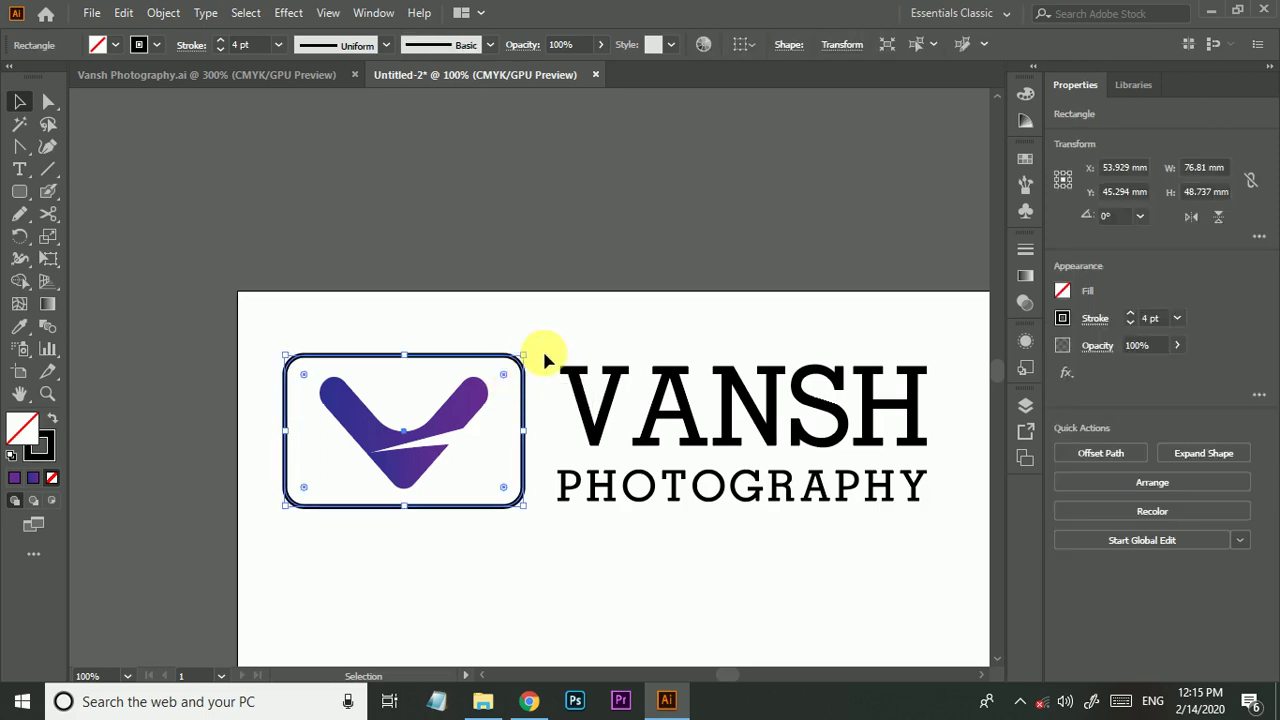
pyautogui.click(548, 356)
pyautogui.moveTo(563, 371); pyautogui.dragTo(530, 316)
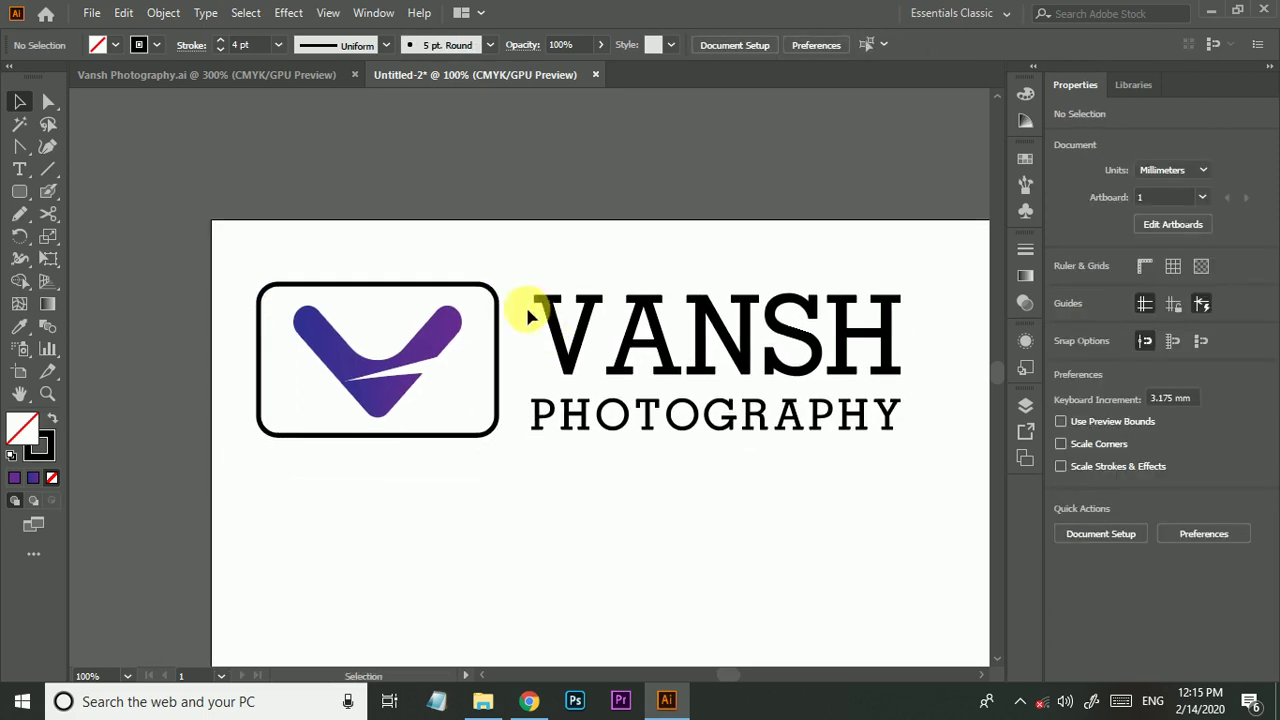
pyautogui.click(437, 285)
pyautogui.moveTo(394, 246); pyautogui.dragTo(435, 284)
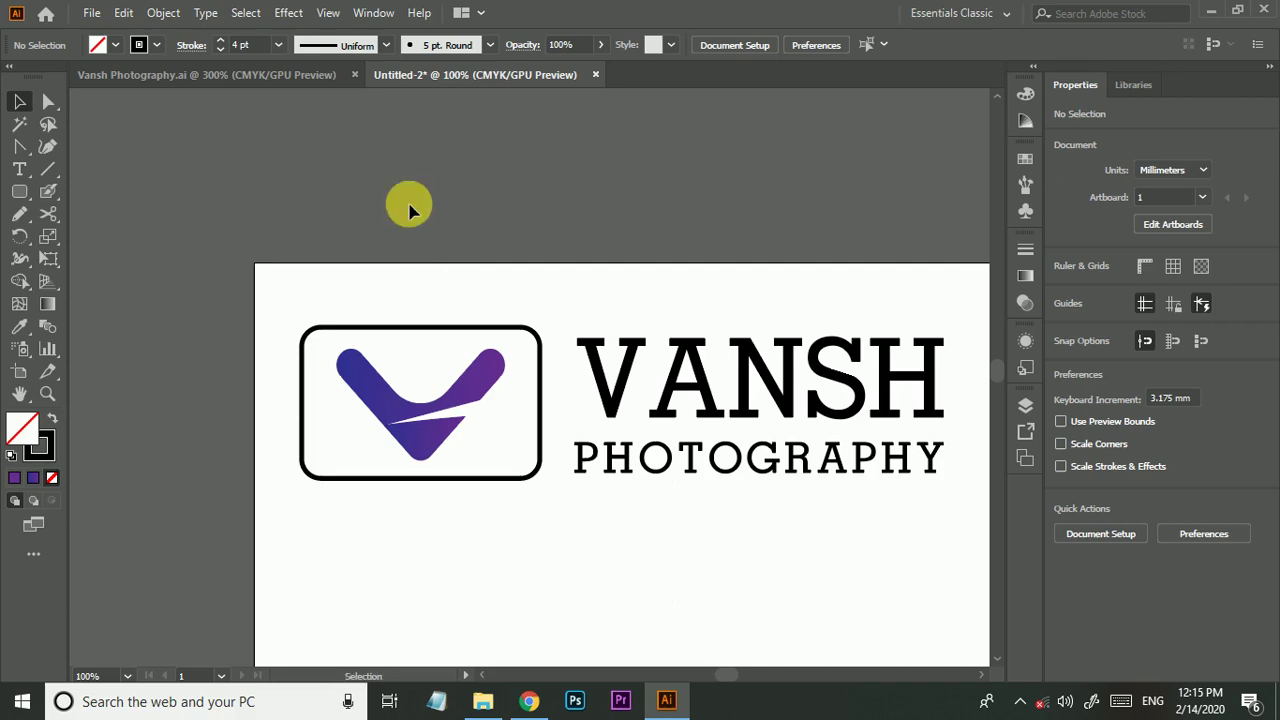
# Draw a small plain rectangle atop the rounded frame and centre it horizontally over the frame.
pyautogui.scroll(1, 440, 310)
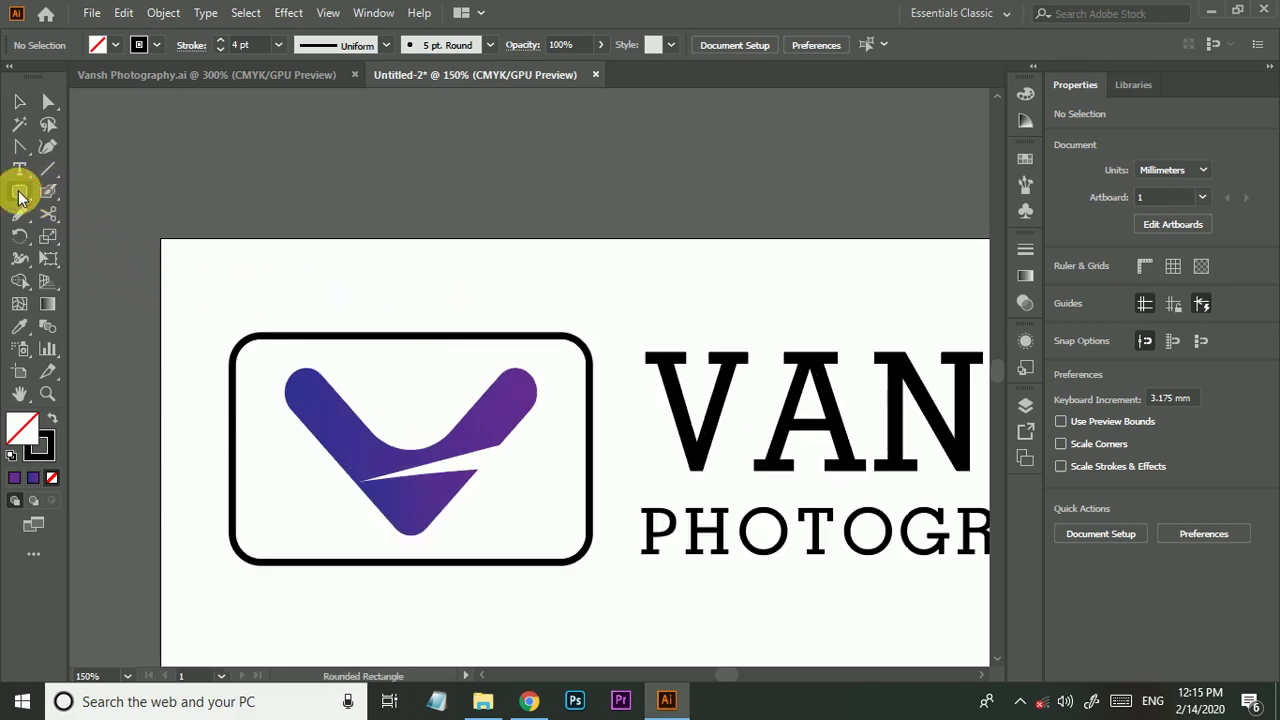
pyautogui.moveTo(20, 196); pyautogui.dragTo(86, 189)
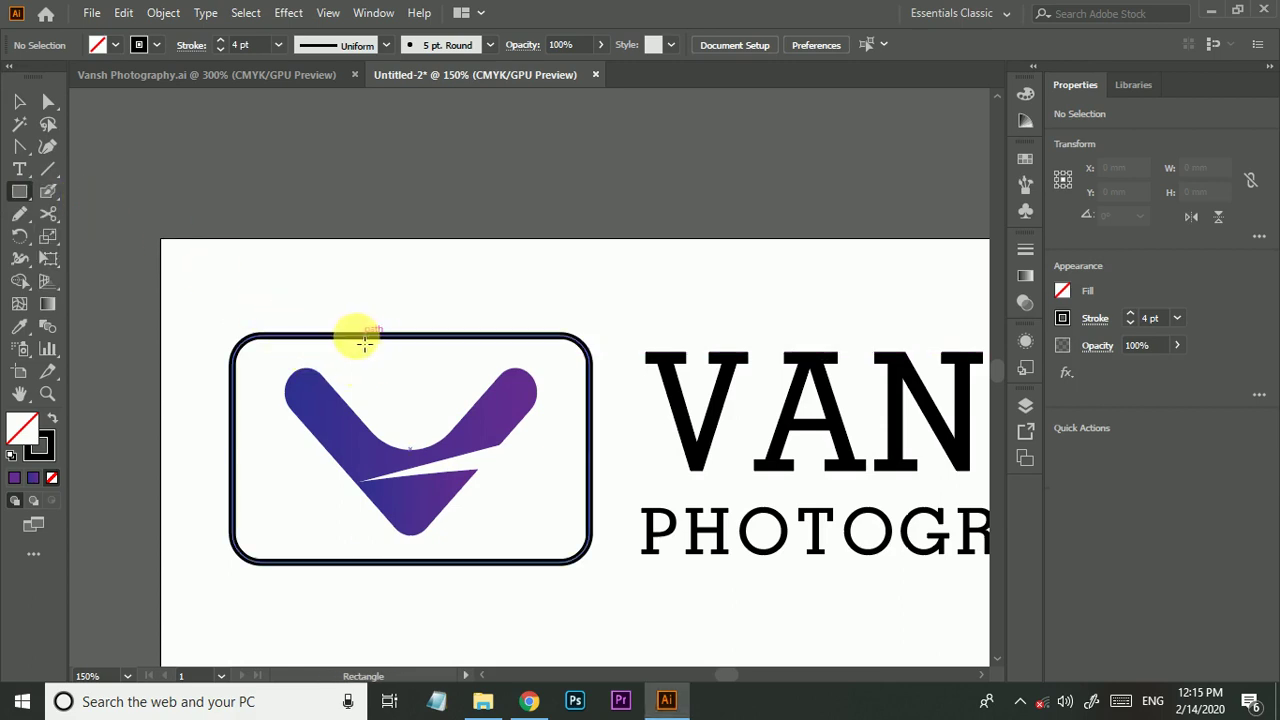
pyautogui.moveTo(348, 336); pyautogui.dragTo(503, 291)
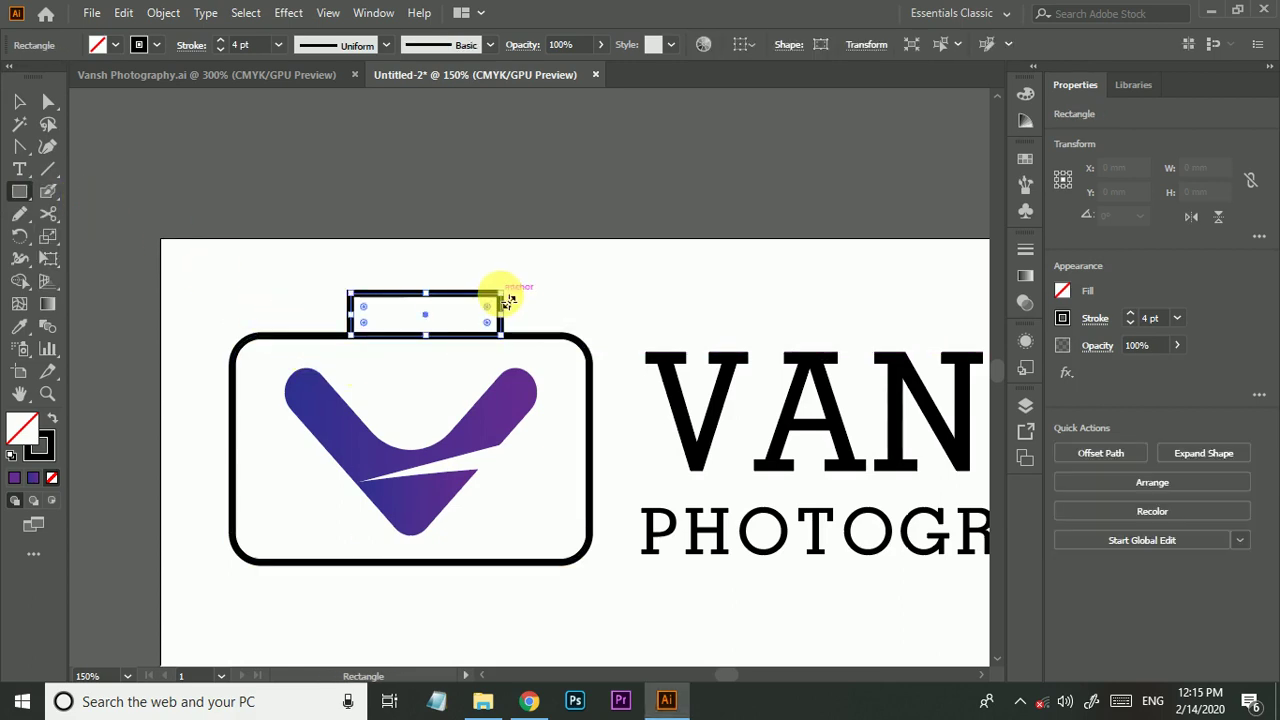
pyautogui.press('v')
pyautogui.moveTo(566, 300); pyautogui.dragTo(471, 343)
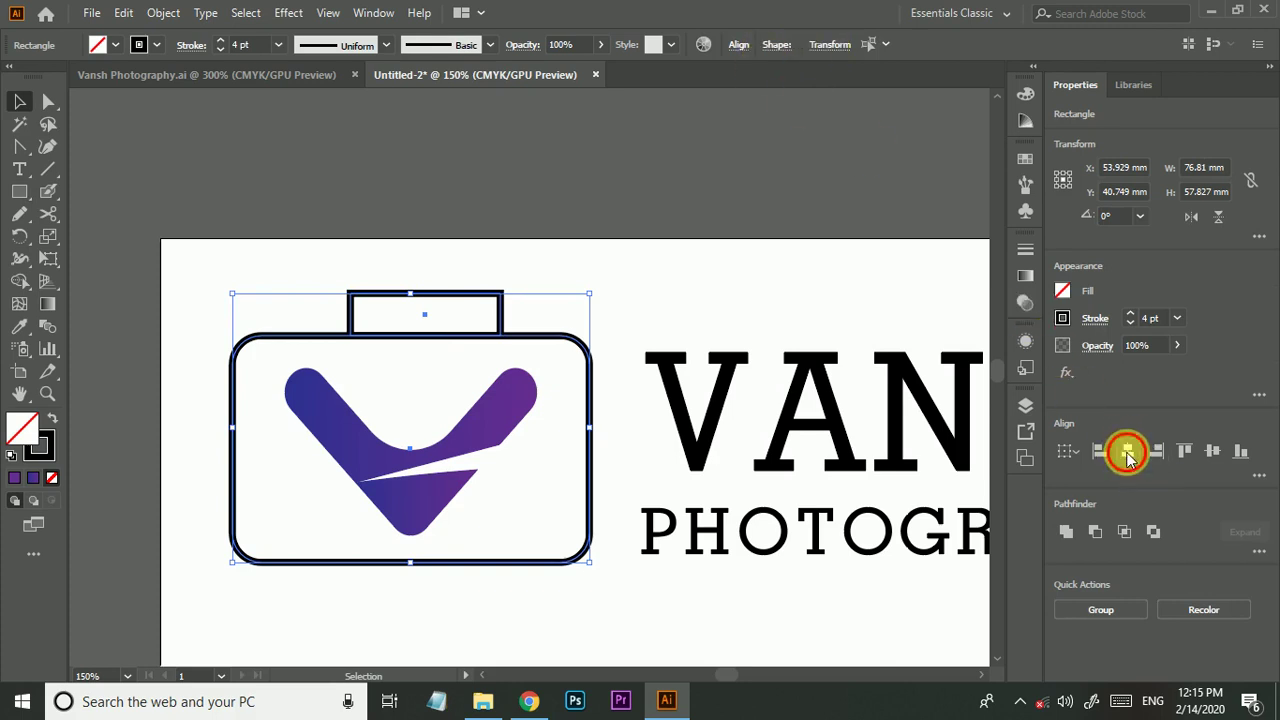
pyautogui.click(1127, 452)
# Set the arrow-key Keyboard Increment value in the Properties panel.
pyautogui.click(619, 287)
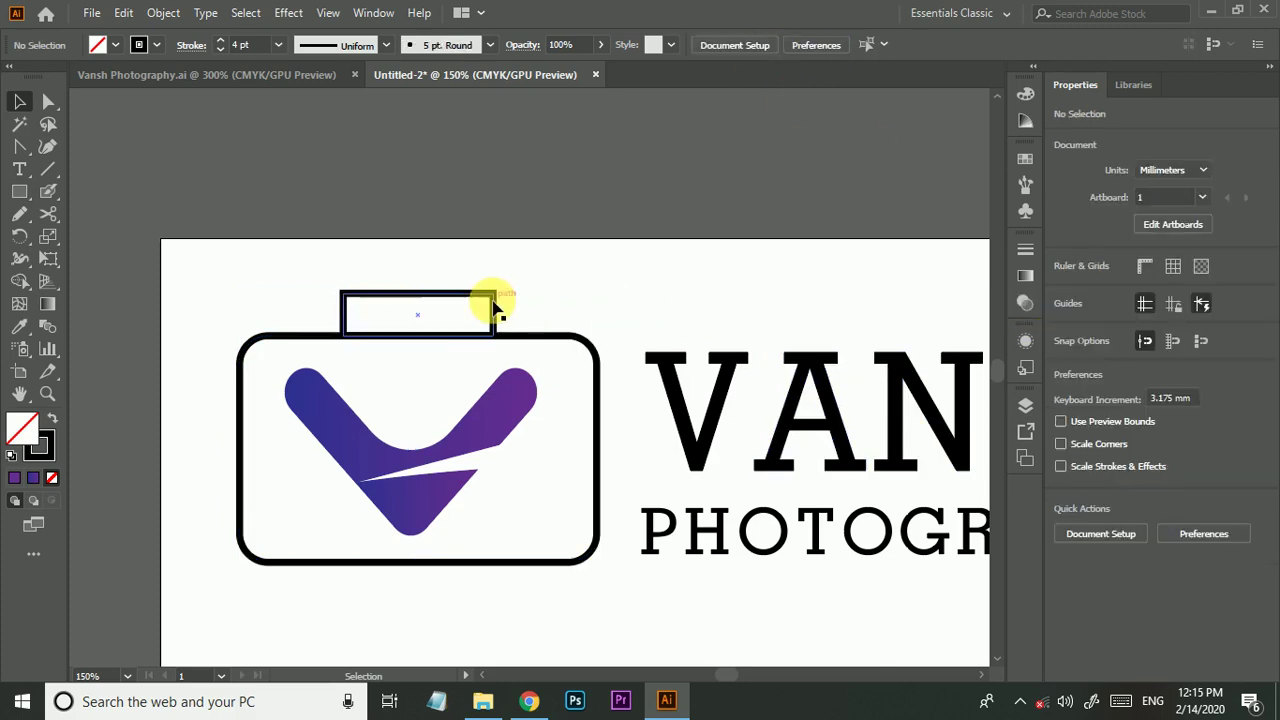
pyautogui.click(493, 308)
pyautogui.click(549, 297)
pyautogui.scroll(1, 513, 282)
pyautogui.scroll(1, 540, 292)
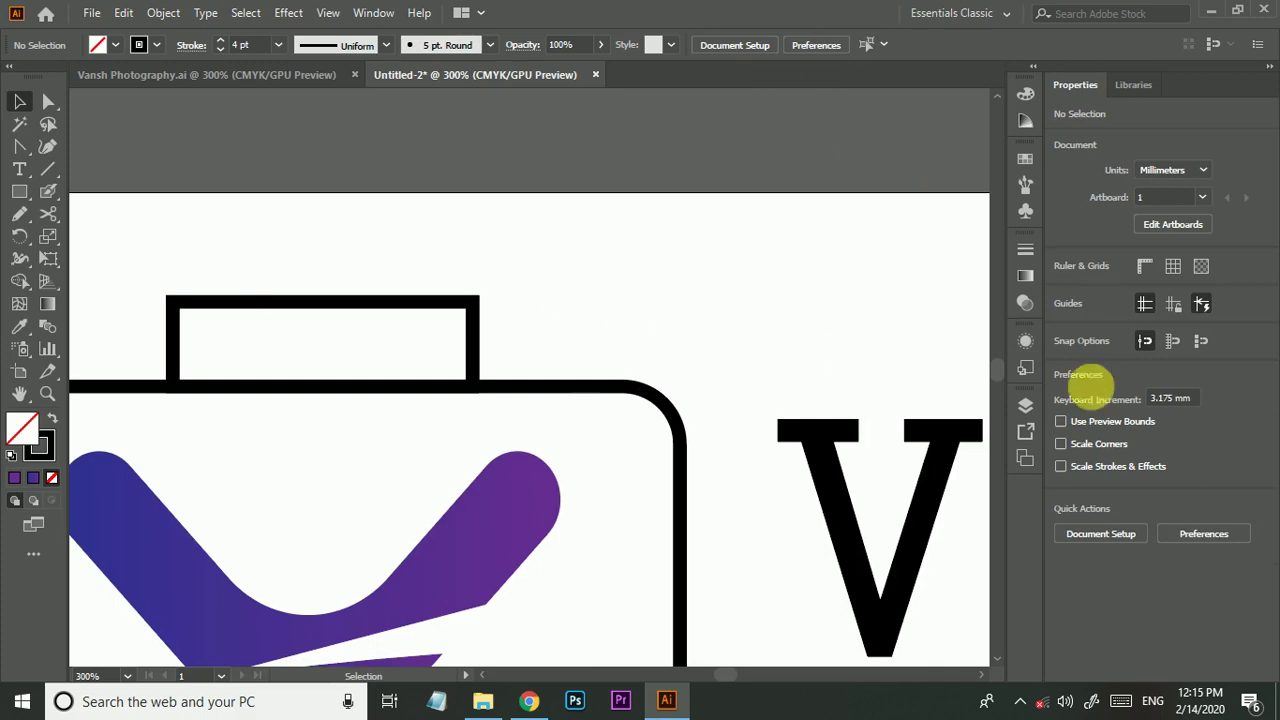
pyautogui.click(1172, 404)
pyautogui.write('2')
pyautogui.press('Return')
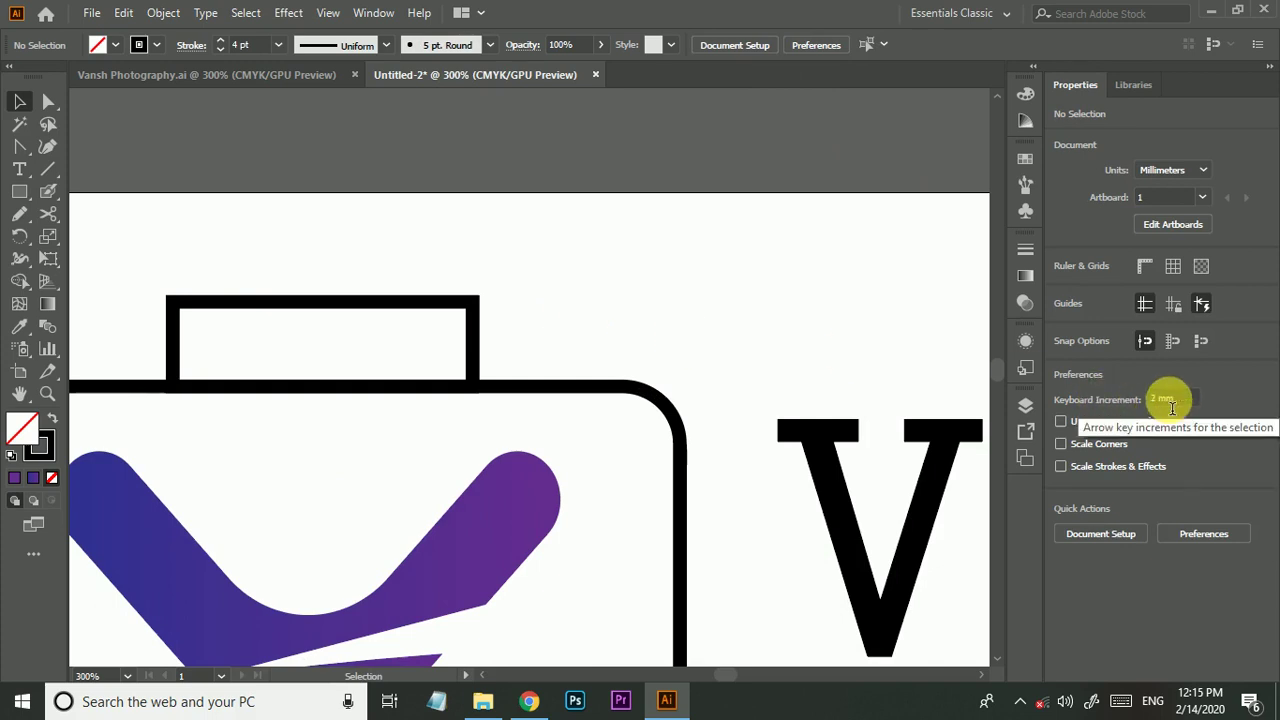
pyautogui.hscroll(-2, 665, 309)
pyautogui.scroll(1, 665, 309)
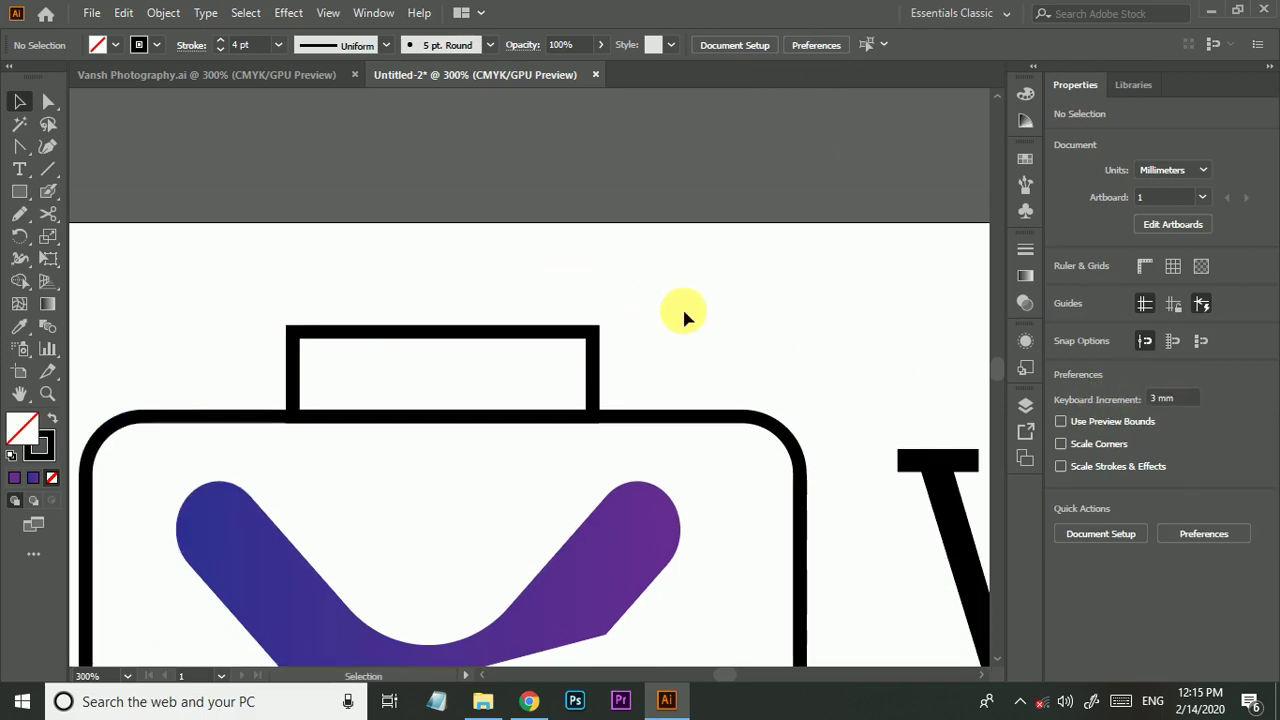
pyautogui.scroll(2, 1194, 410)
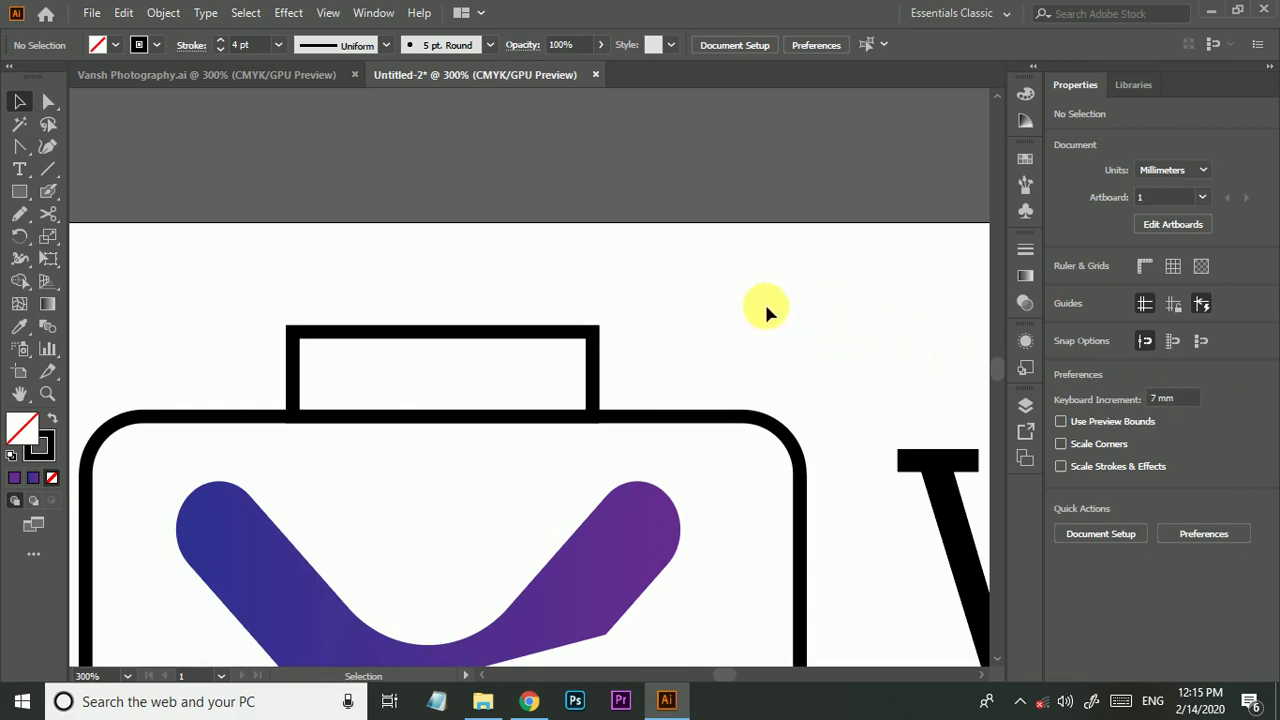
# Try nudging the small rectangle's top anchors inward, then undo the attempt.
pyautogui.click(48, 101)
pyautogui.moveTo(250, 265); pyautogui.dragTo(341, 364)
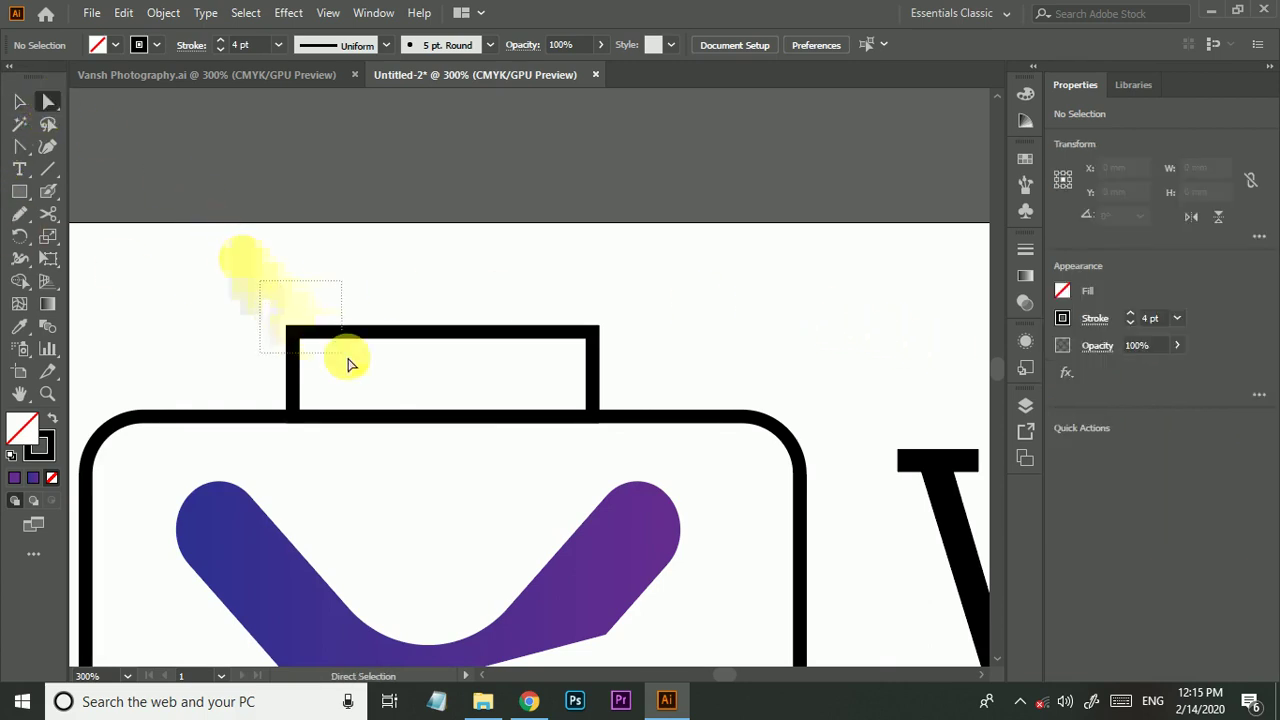
pyautogui.press('Right')
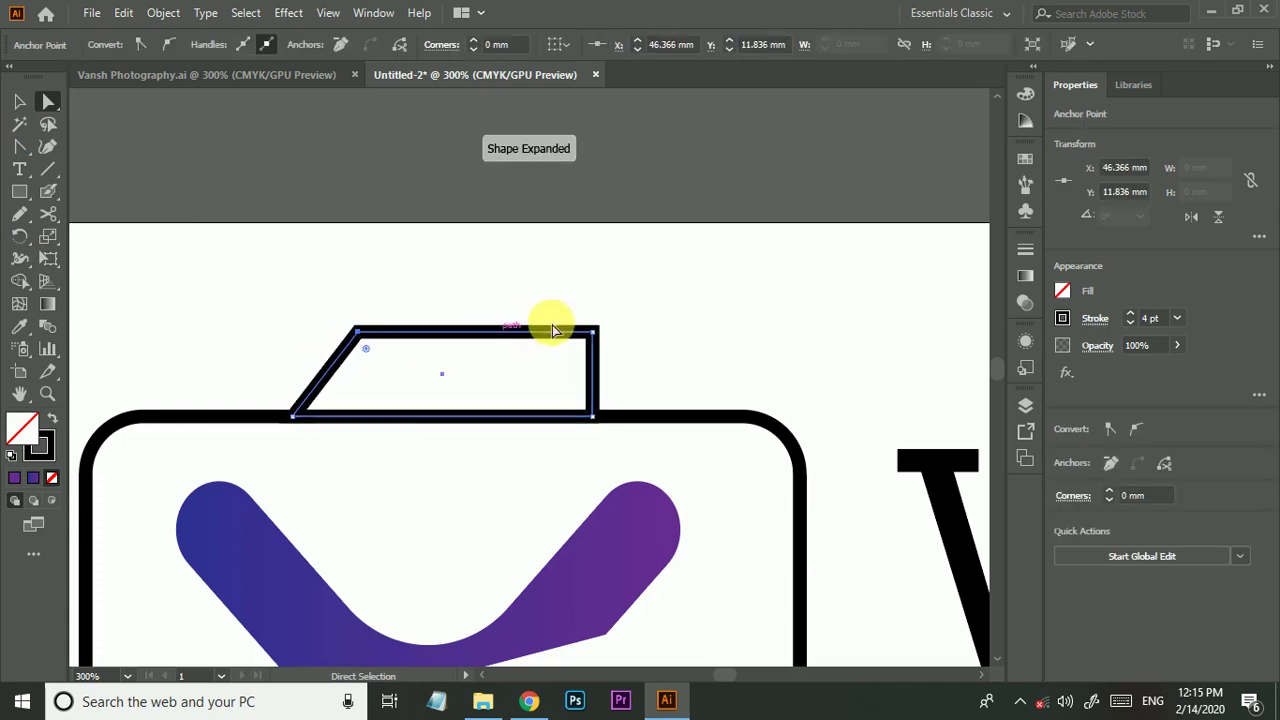
pyautogui.moveTo(634, 320); pyautogui.dragTo(571, 357)
pyautogui.press('Left')
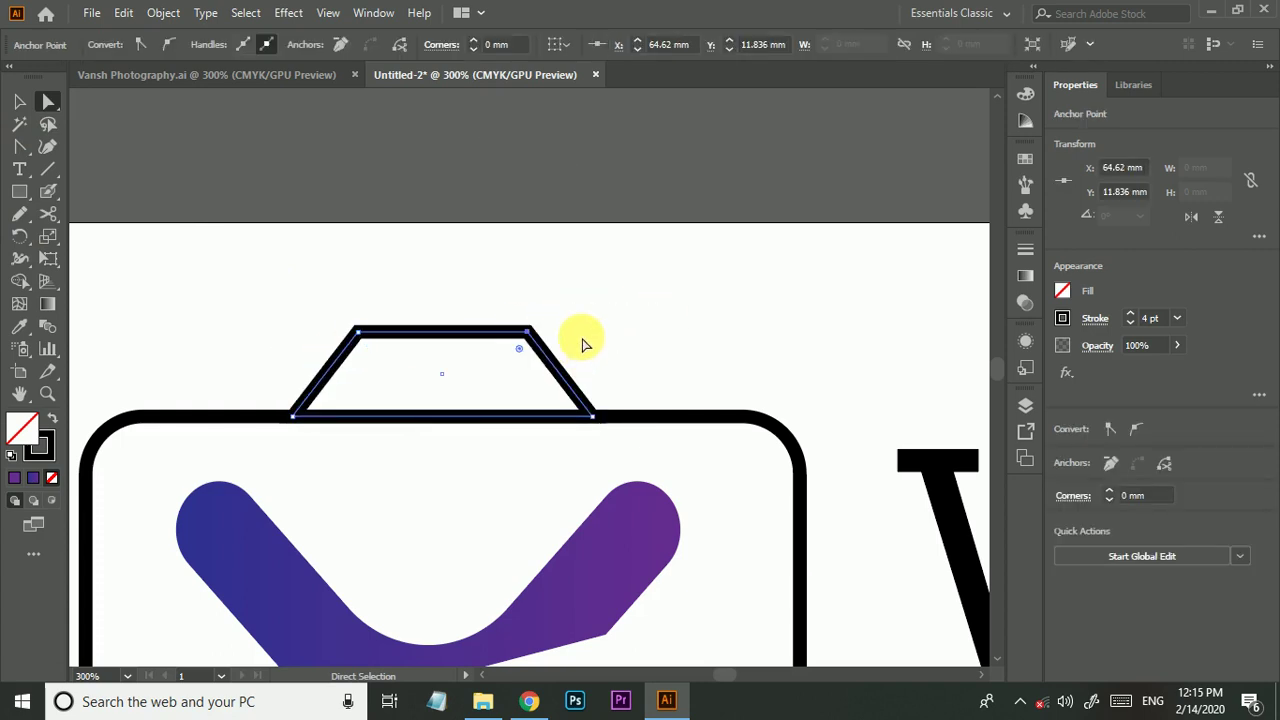
pyautogui.hotkey('ctrl', 'z')
pyautogui.hotkey('ctrl', 'z')
pyautogui.hotkey('ctrl', 'z')
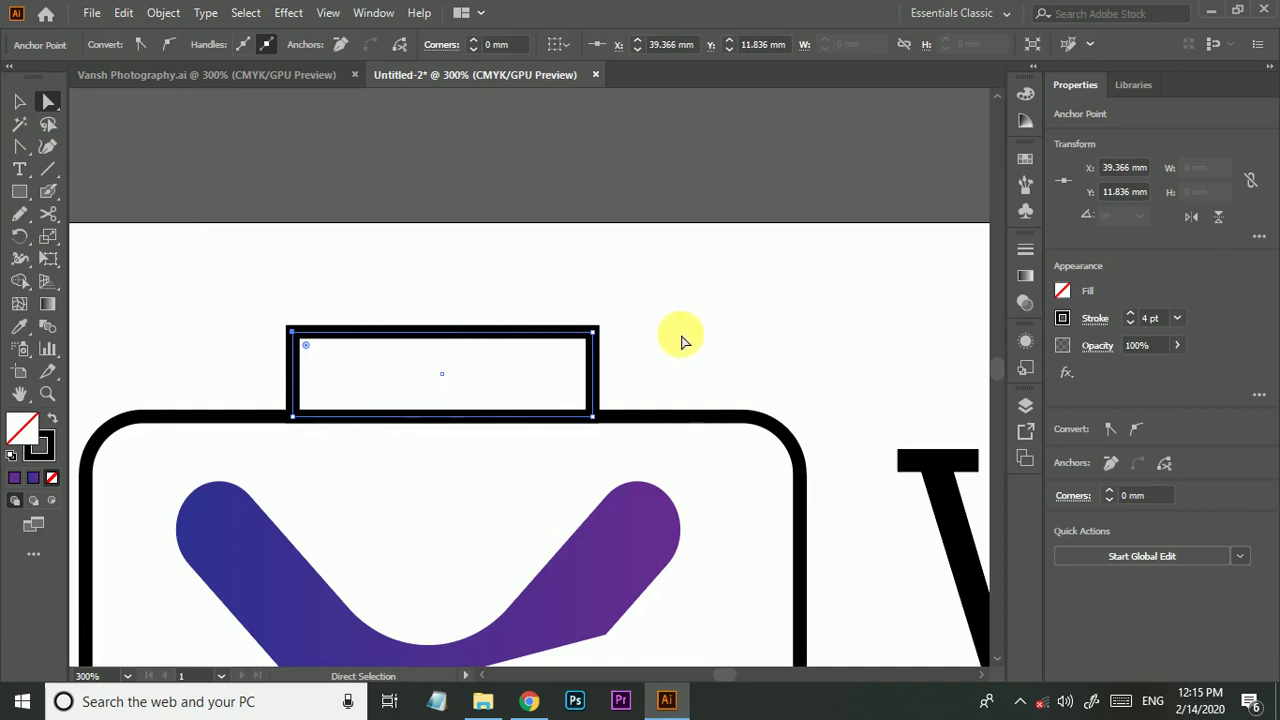
pyautogui.press('v')
pyautogui.click(700, 337)
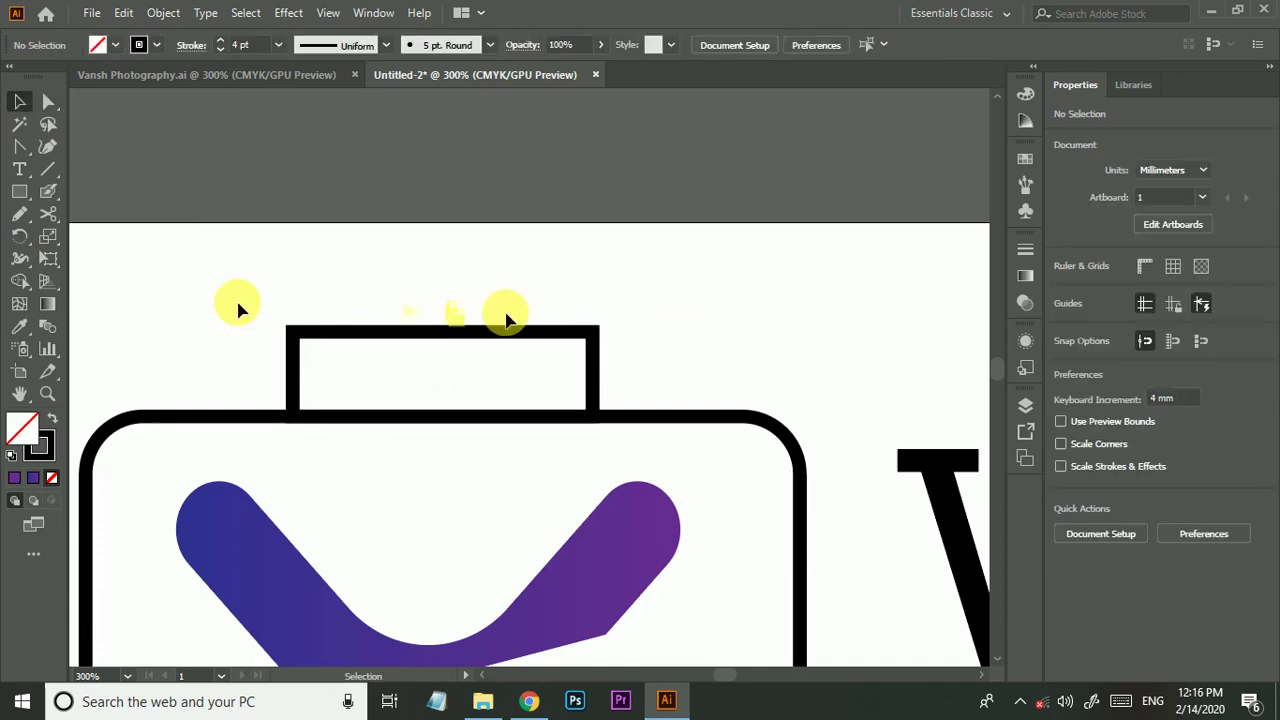
# Nudge the top-left anchor 4 mm inward to form the symmetric trapezoid.
pyautogui.click(49, 104)
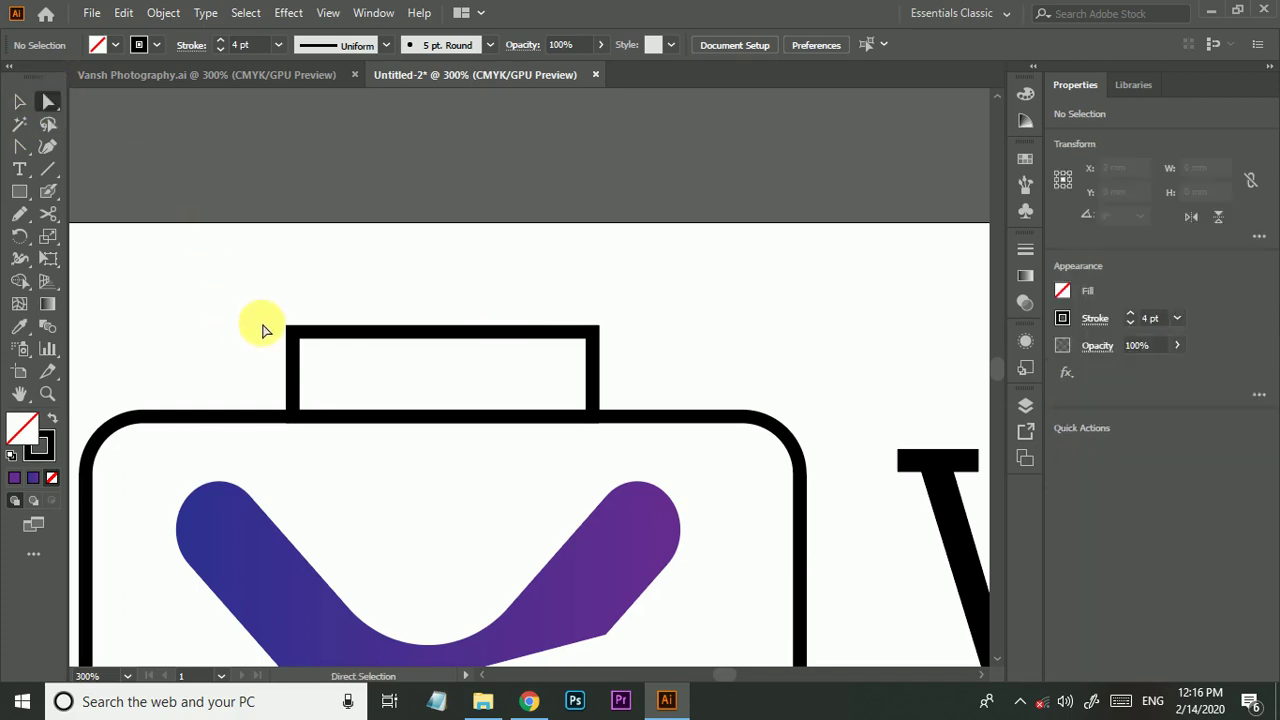
pyautogui.moveTo(349, 380); pyautogui.dragTo(350, 376)
pyautogui.press('Right')
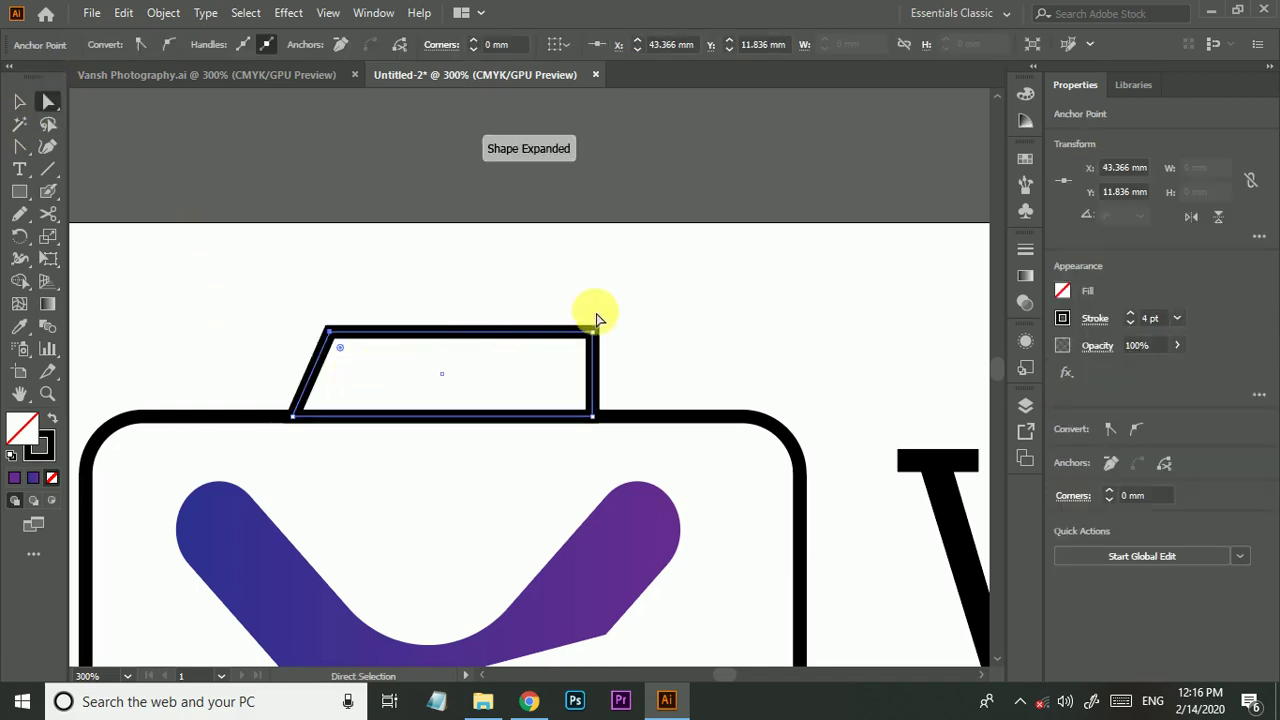
pyautogui.press('v')
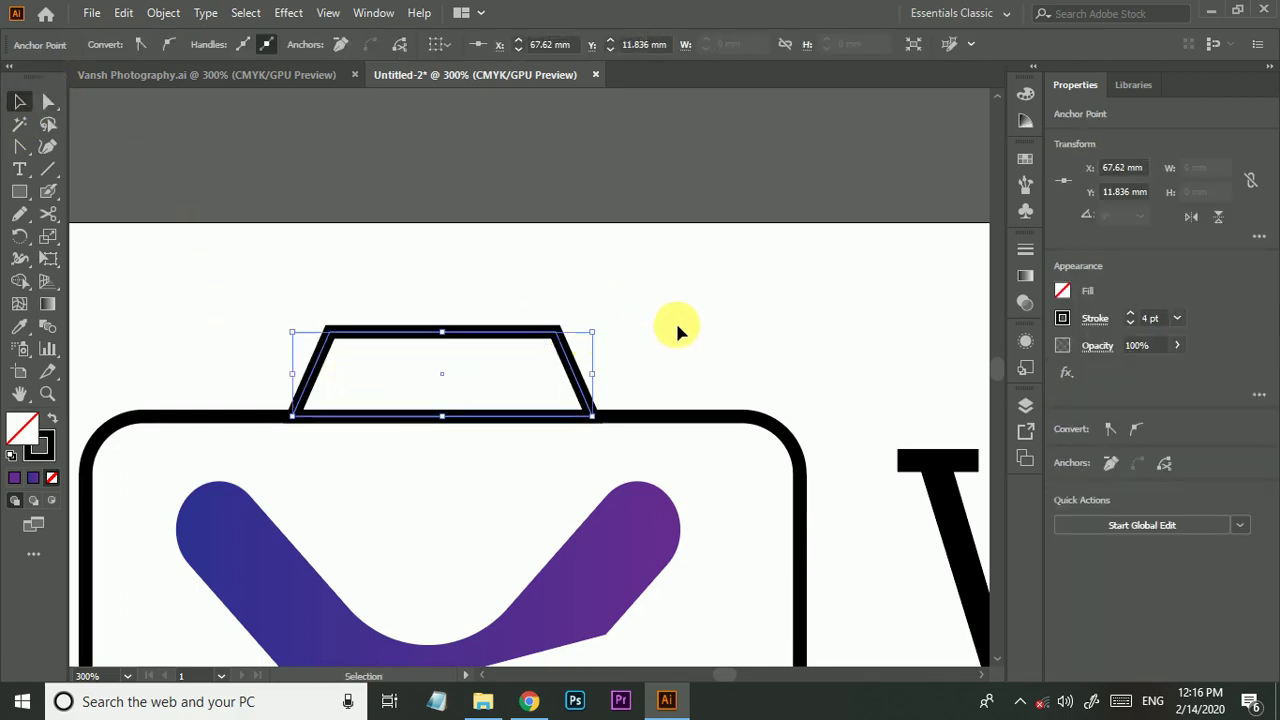
pyautogui.click(660, 340)
pyautogui.scroll(-1, 658, 339)
pyautogui.scroll(-1, 700, 335)
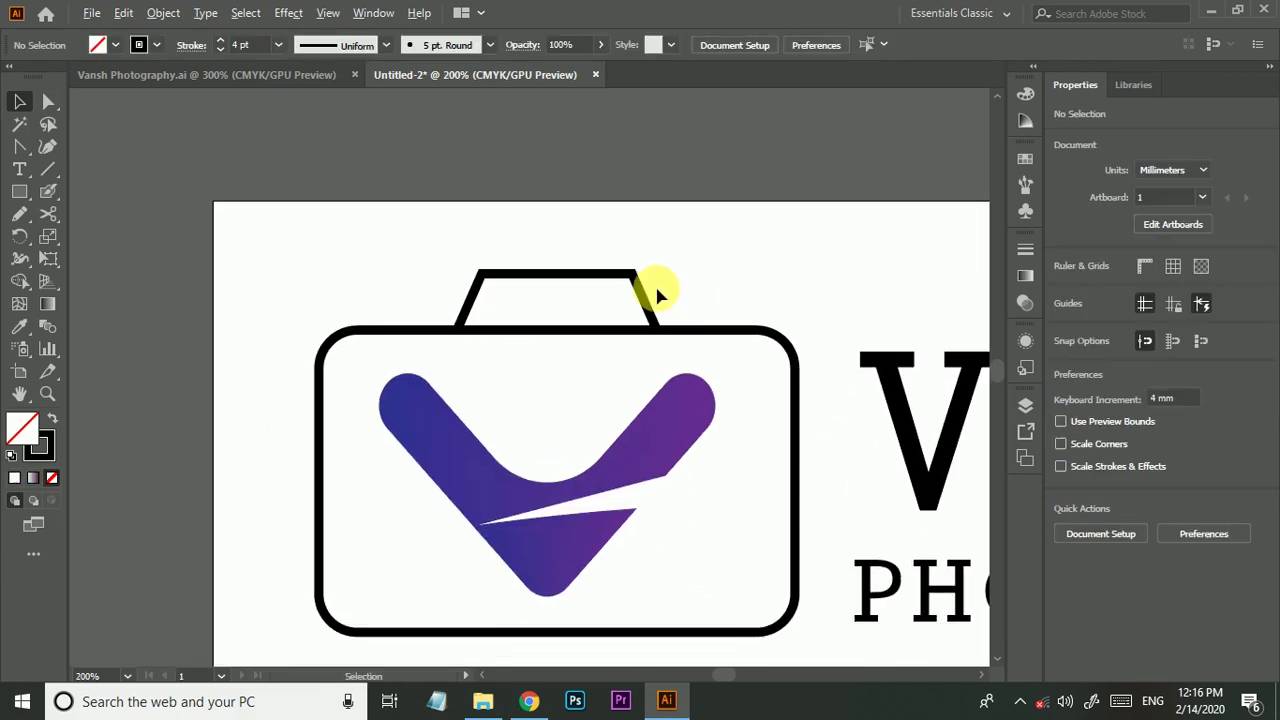
# In isolation mode, spread the trapezoid's bottom-left and bottom-right anchors outward, then exit isolation.
pyautogui.scroll(1, 657, 286)
pyautogui.doubleClick(650, 325)
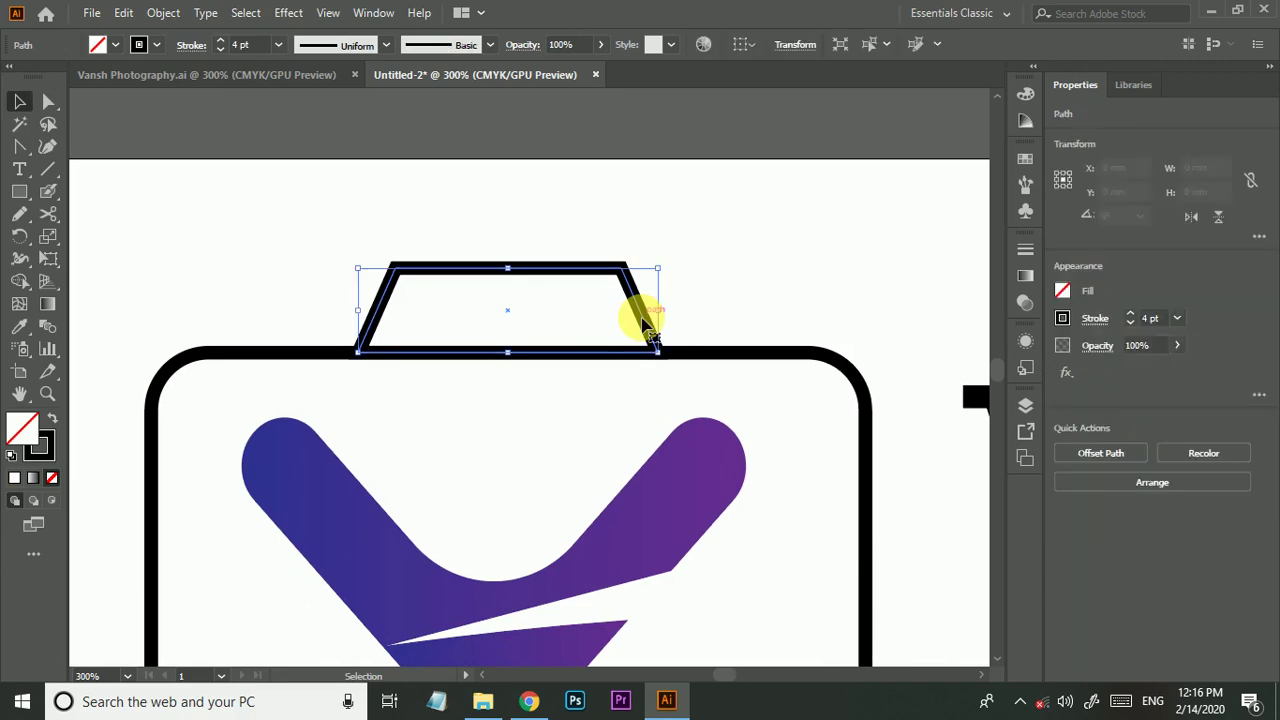
pyautogui.click(48, 101)
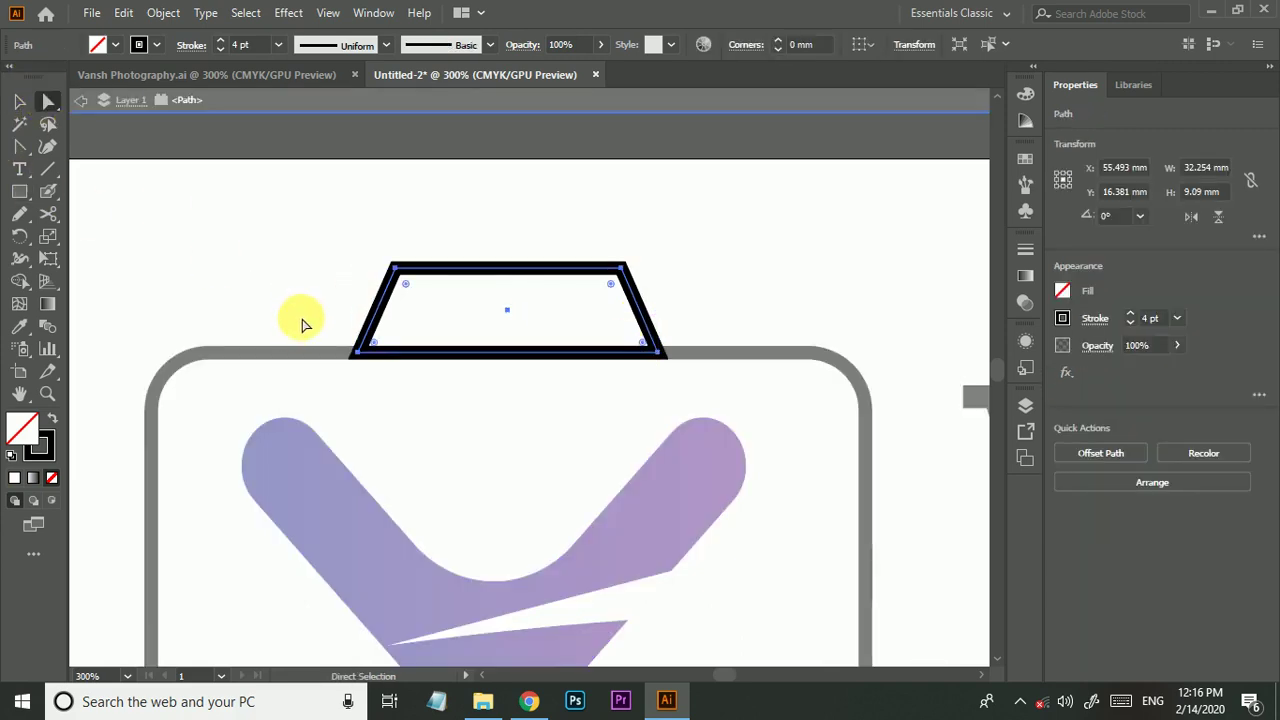
pyautogui.moveTo(300, 323); pyautogui.dragTo(390, 392)
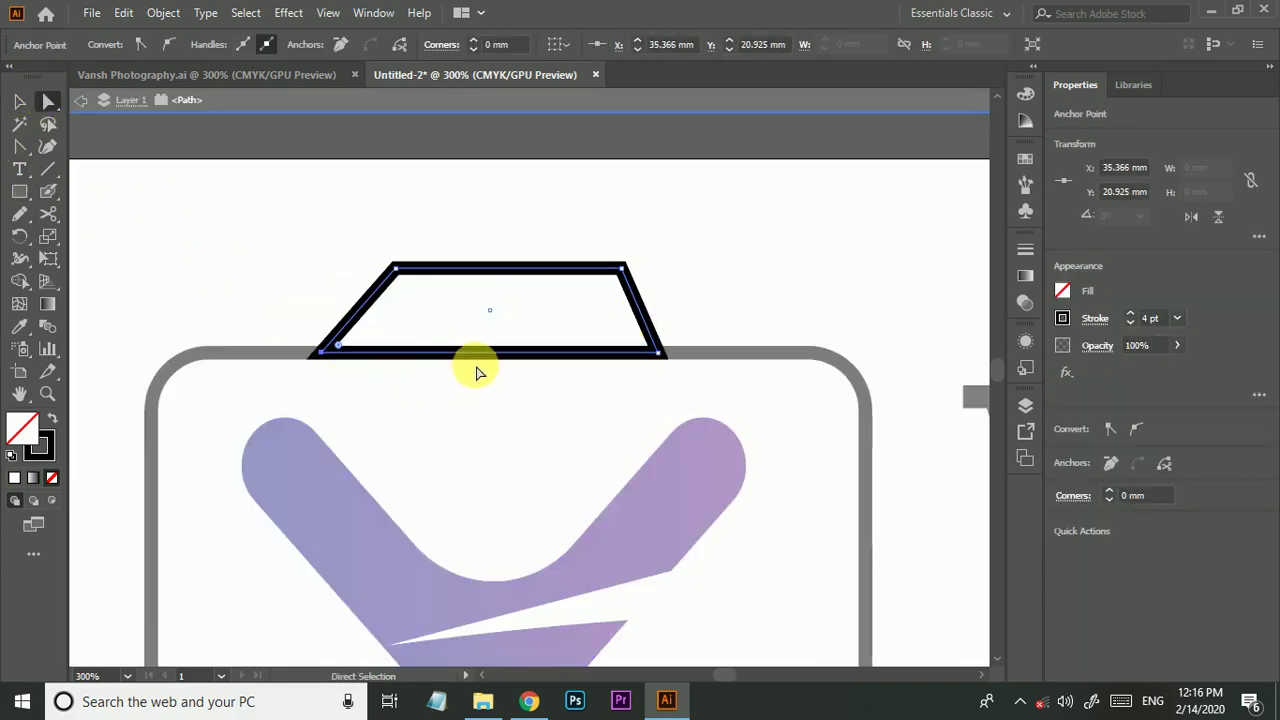
pyautogui.moveTo(717, 331); pyautogui.dragTo(645, 390)
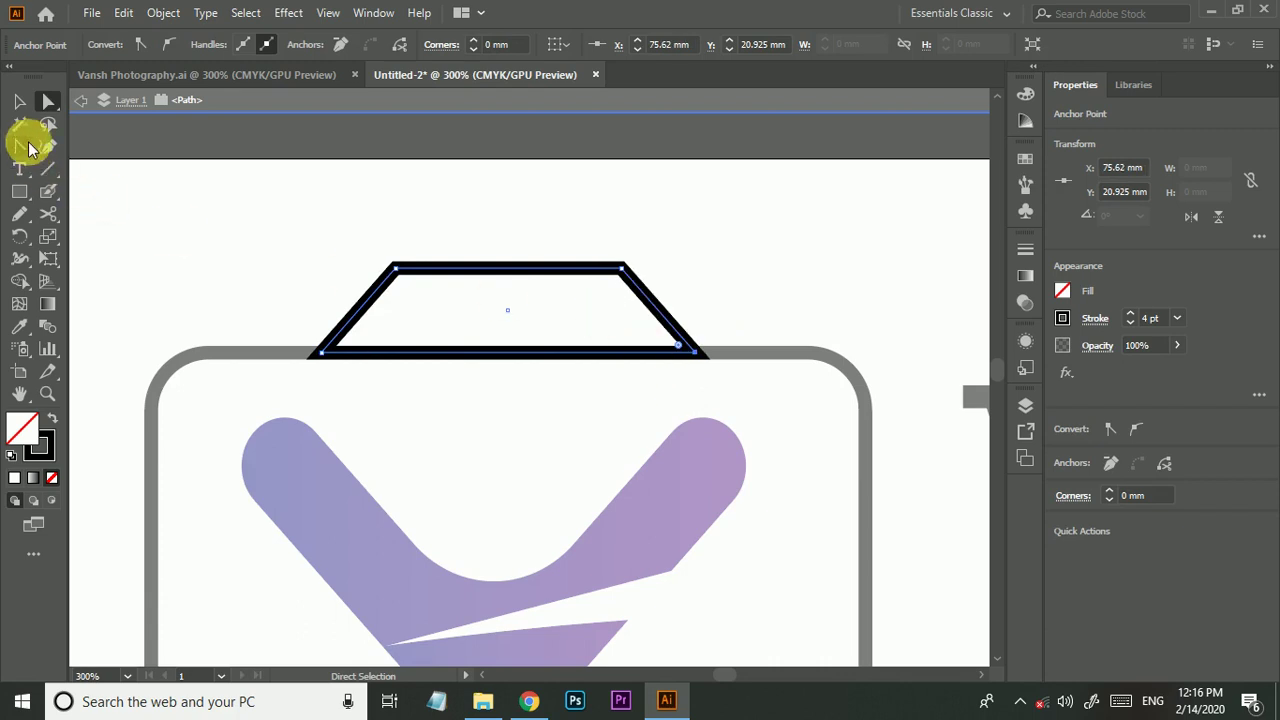
pyautogui.click(19, 101)
pyautogui.click(291, 277)
pyautogui.doubleClick(293, 285)
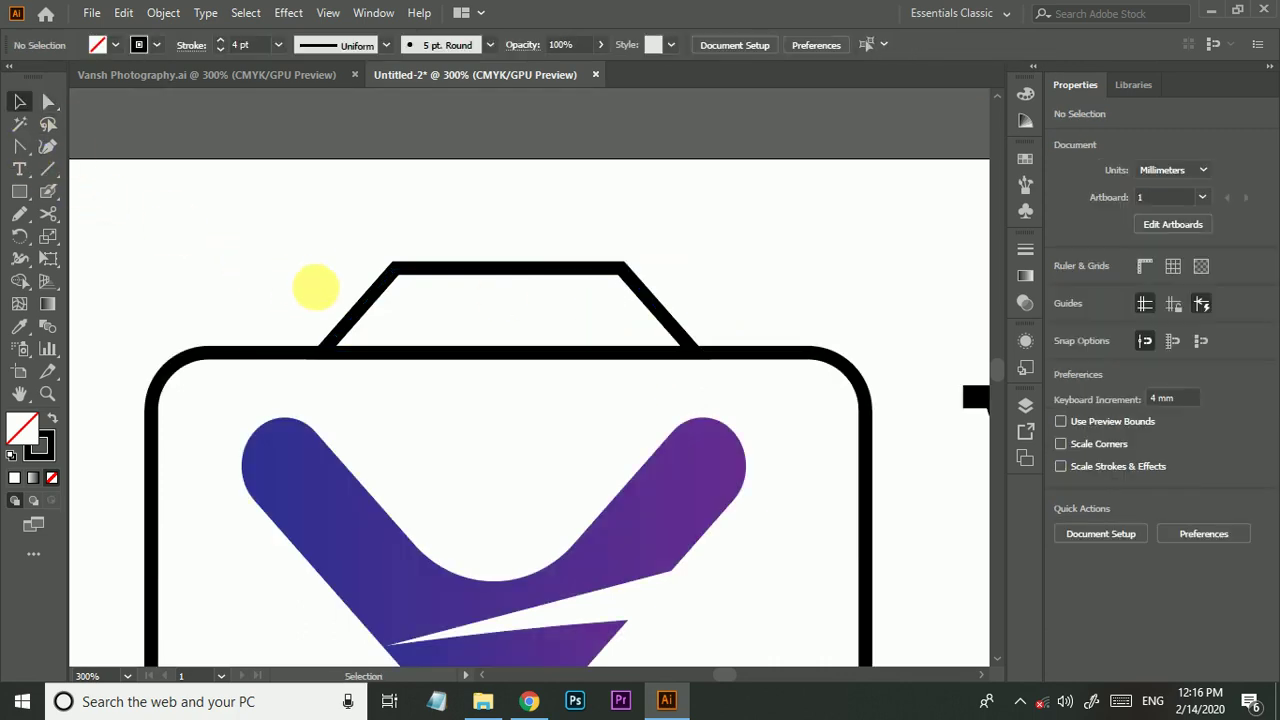
# Scale the trapezoid slightly smaller and seat it on the camera body's top edge.
pyautogui.click(505, 278)
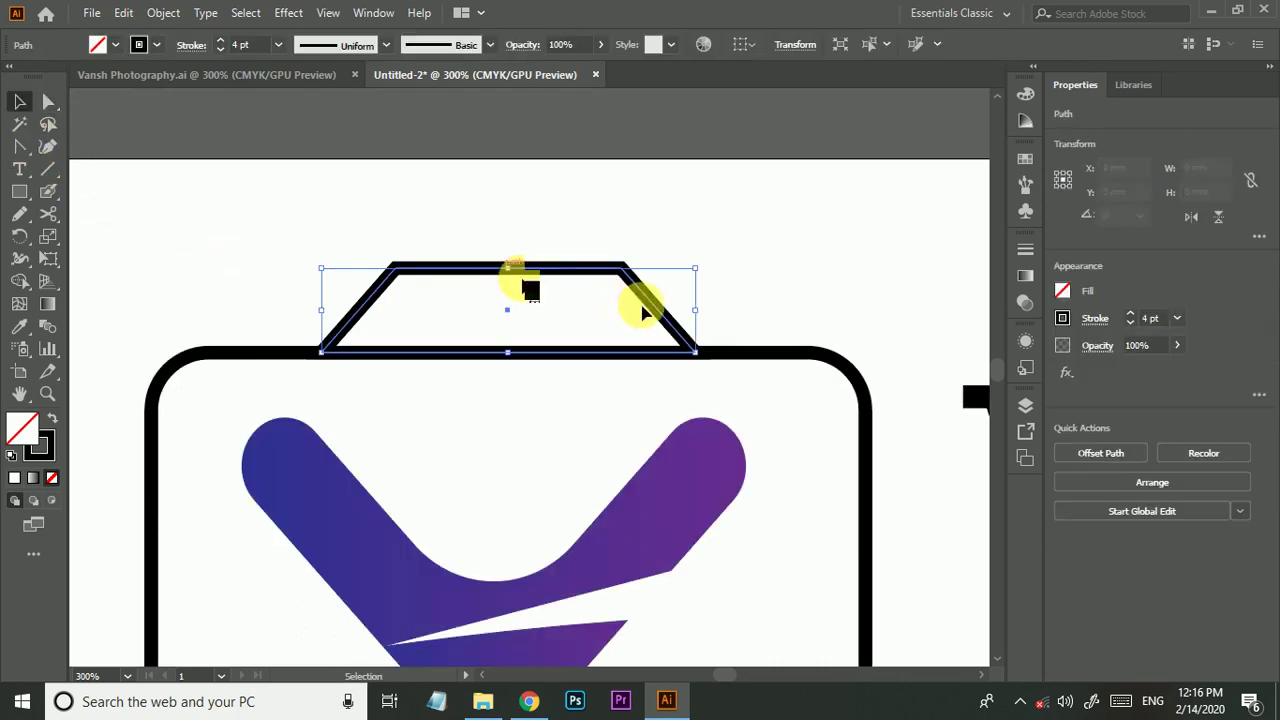
pyautogui.moveTo(694, 266)
pyautogui.mouseDown()
pyautogui.moveTo(695, 287)
pyautogui.moveTo(666, 274)
pyautogui.mouseUp()
pyautogui.moveTo(628, 313); pyautogui.dragTo(632, 320)
pyautogui.click(711, 309)
pyautogui.click(700, 356)
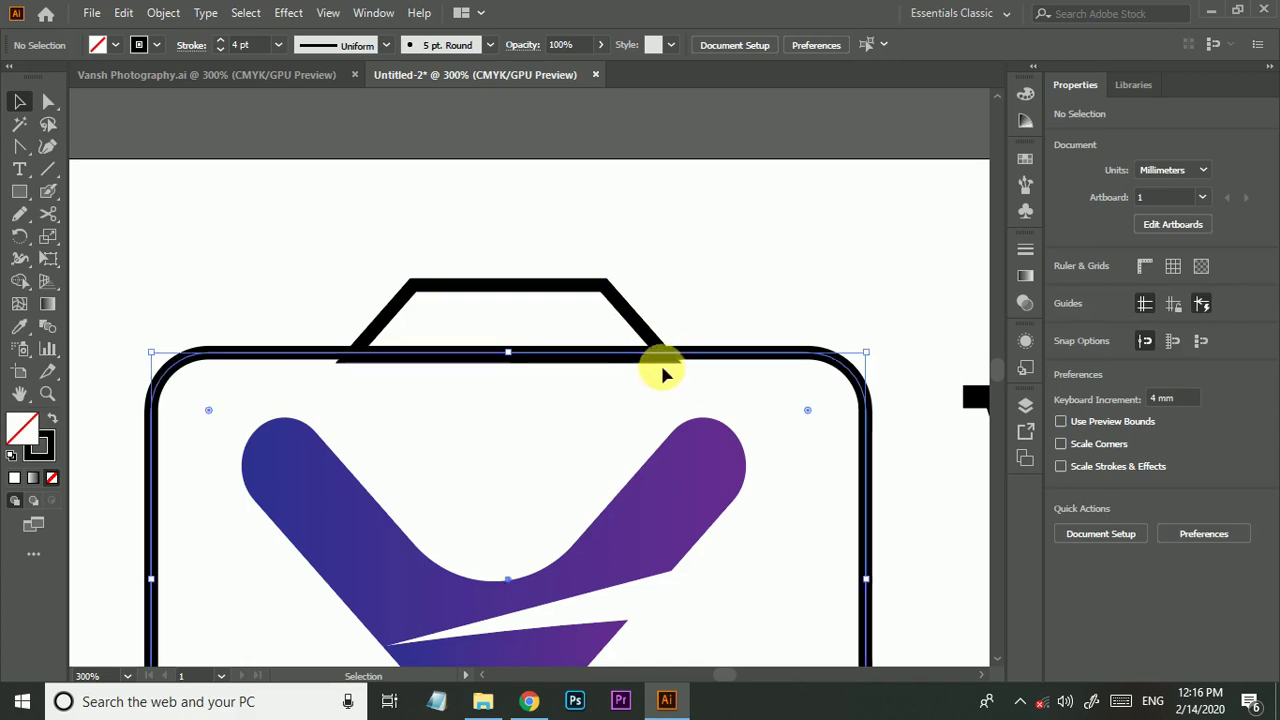
pyautogui.moveTo(735, 257); pyautogui.dragTo(620, 345)
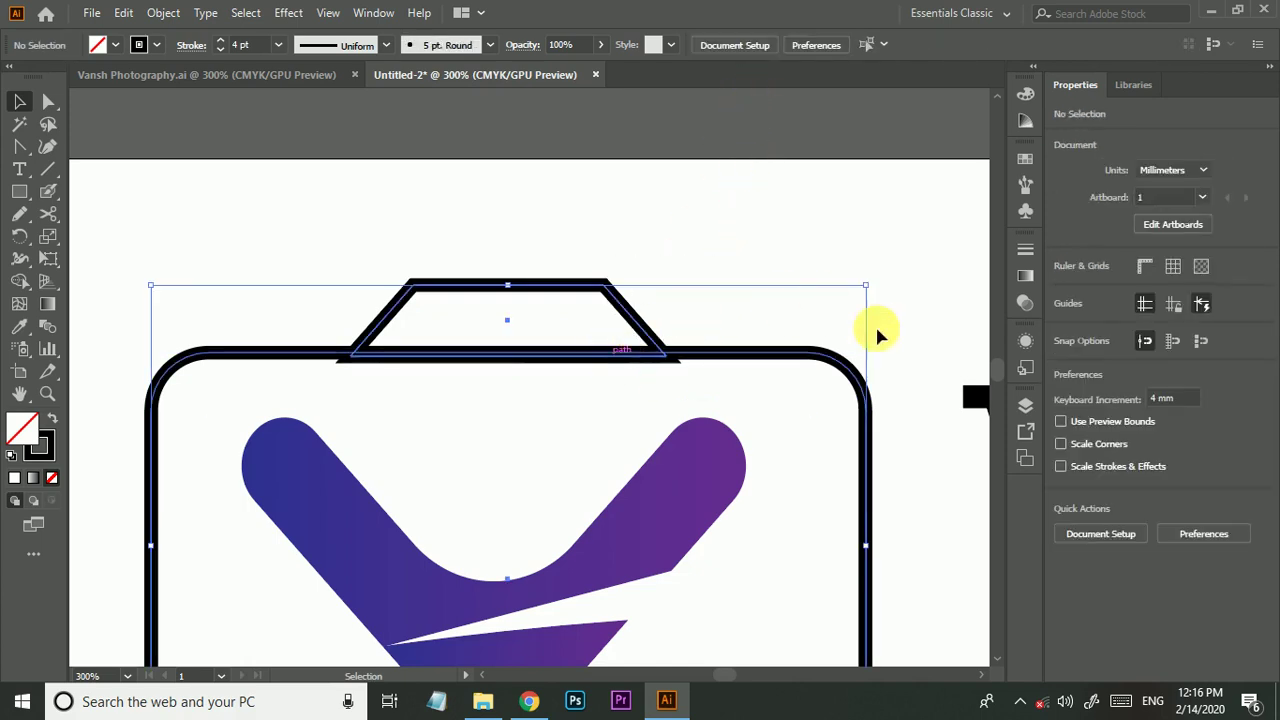
pyautogui.click(234, 186)
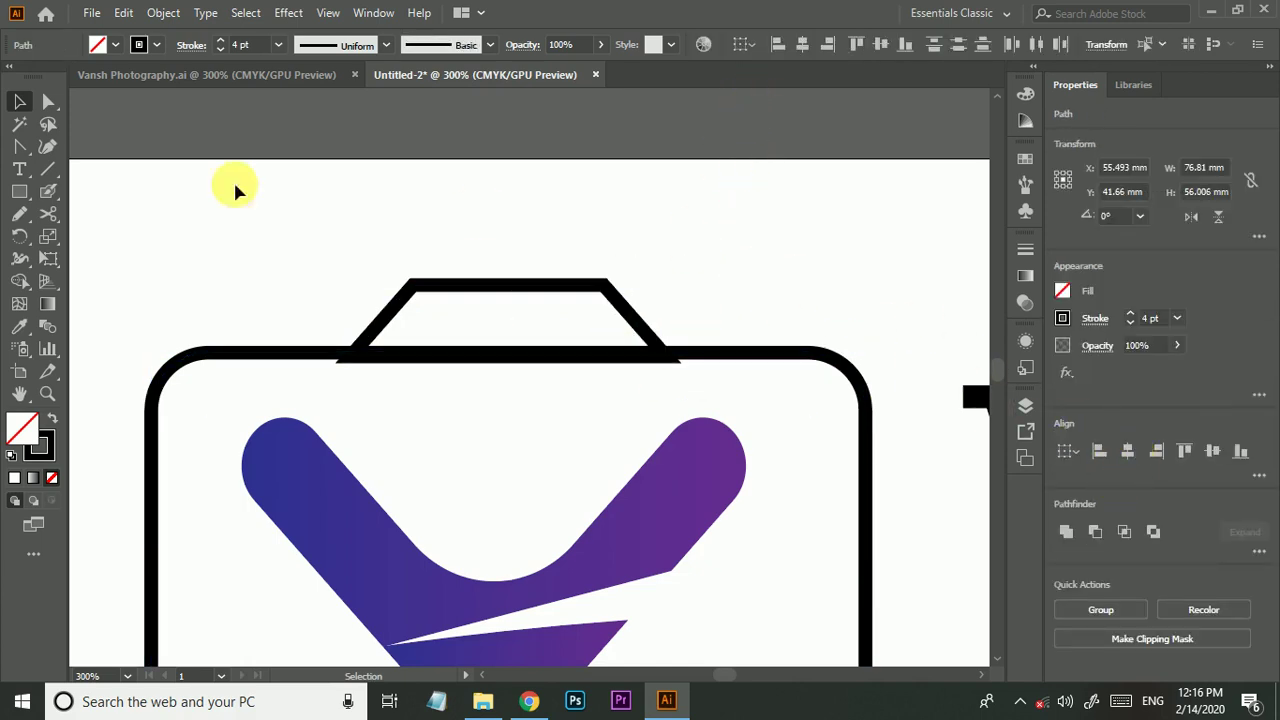
pyautogui.click(22, 195)
# Draw a small square at the camera body's top-left corner and round its corners.
pyautogui.moveTo(209, 317)
pyautogui.mouseDown()
pyautogui.moveTo(280, 344)
pyautogui.moveTo(276, 383)
pyautogui.mouseUp()
pyautogui.press('v')
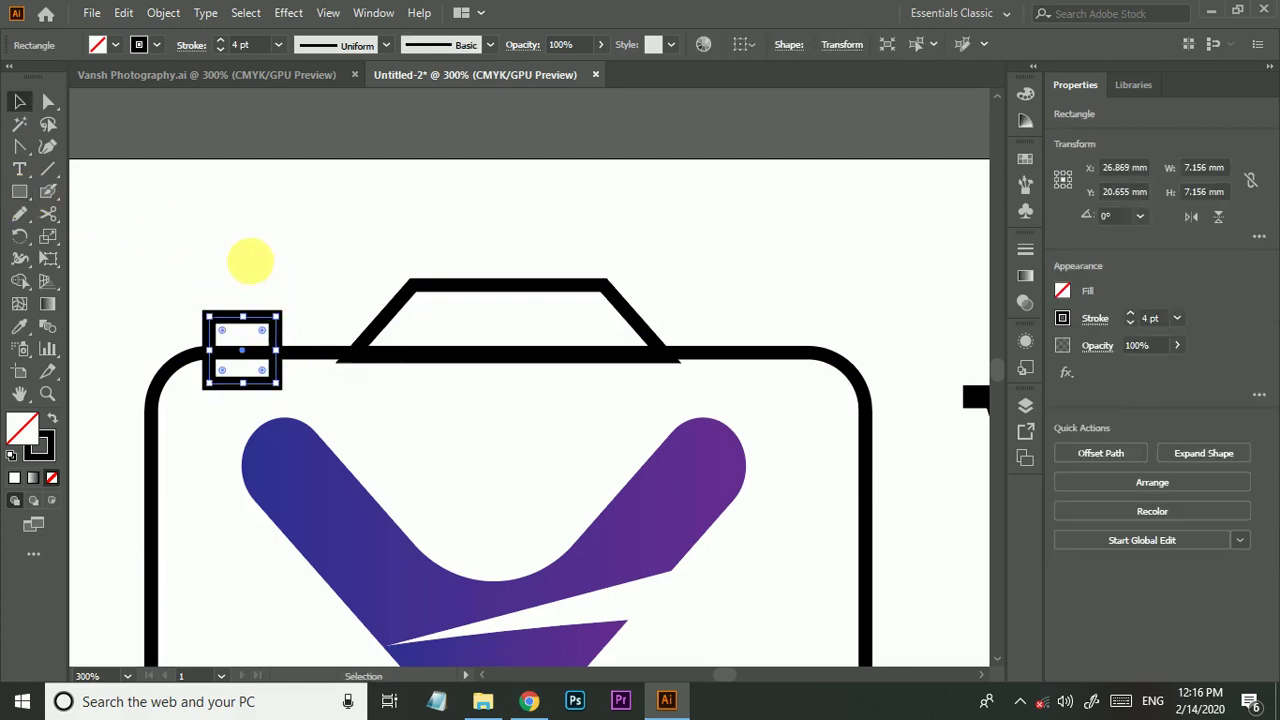
pyautogui.click(248, 257)
pyautogui.moveTo(254, 322); pyautogui.dragTo(266, 310)
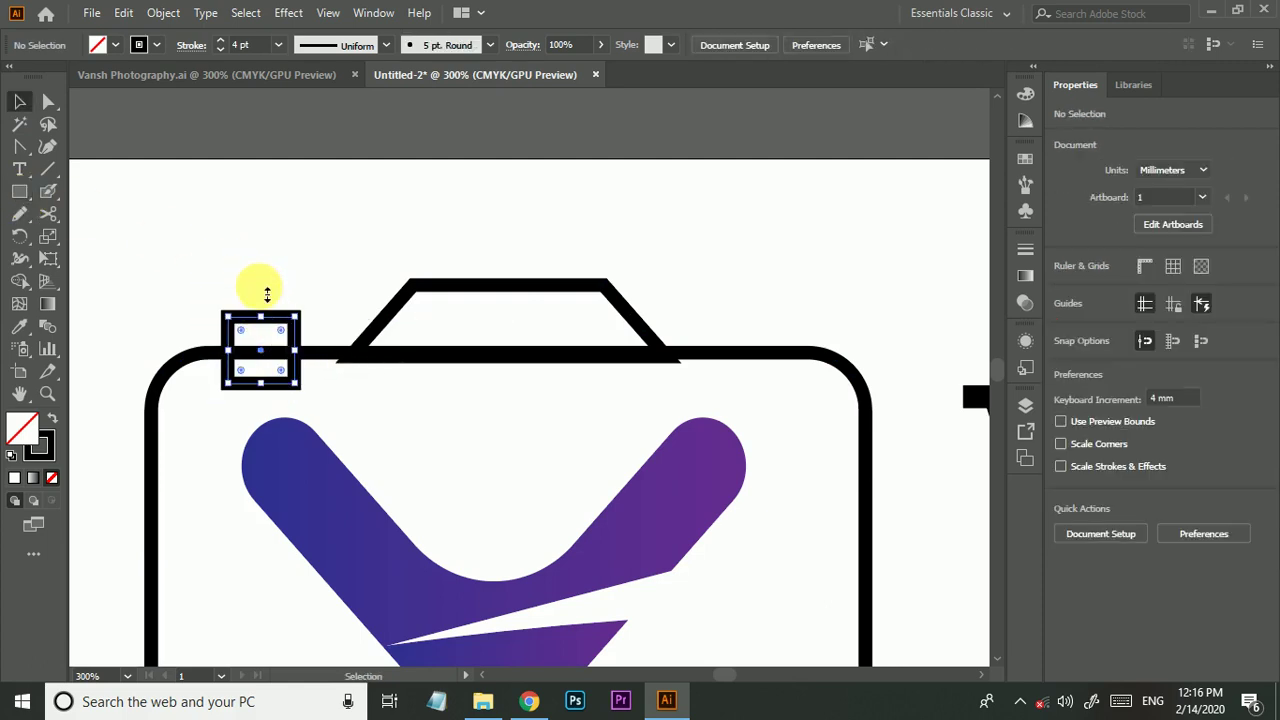
pyautogui.click(266, 294)
pyautogui.scroll(1, 266, 300)
pyautogui.click(237, 333)
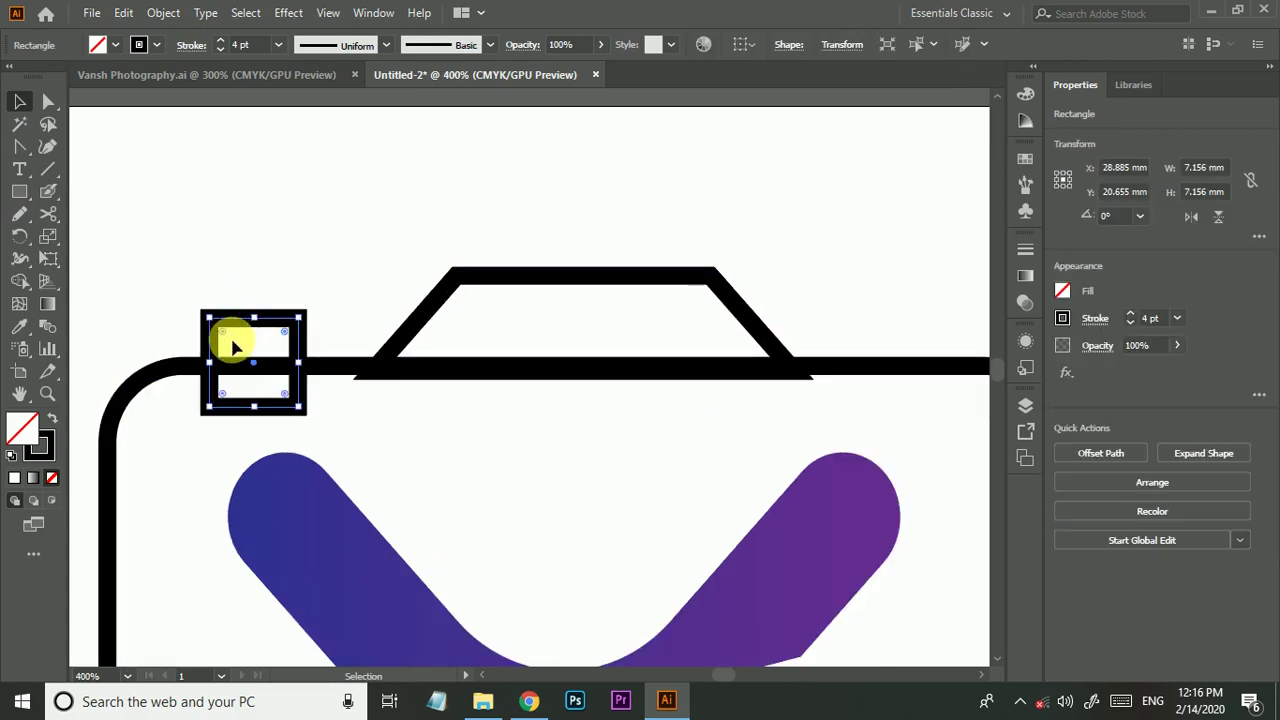
pyautogui.moveTo(229, 343); pyautogui.dragTo(263, 283)
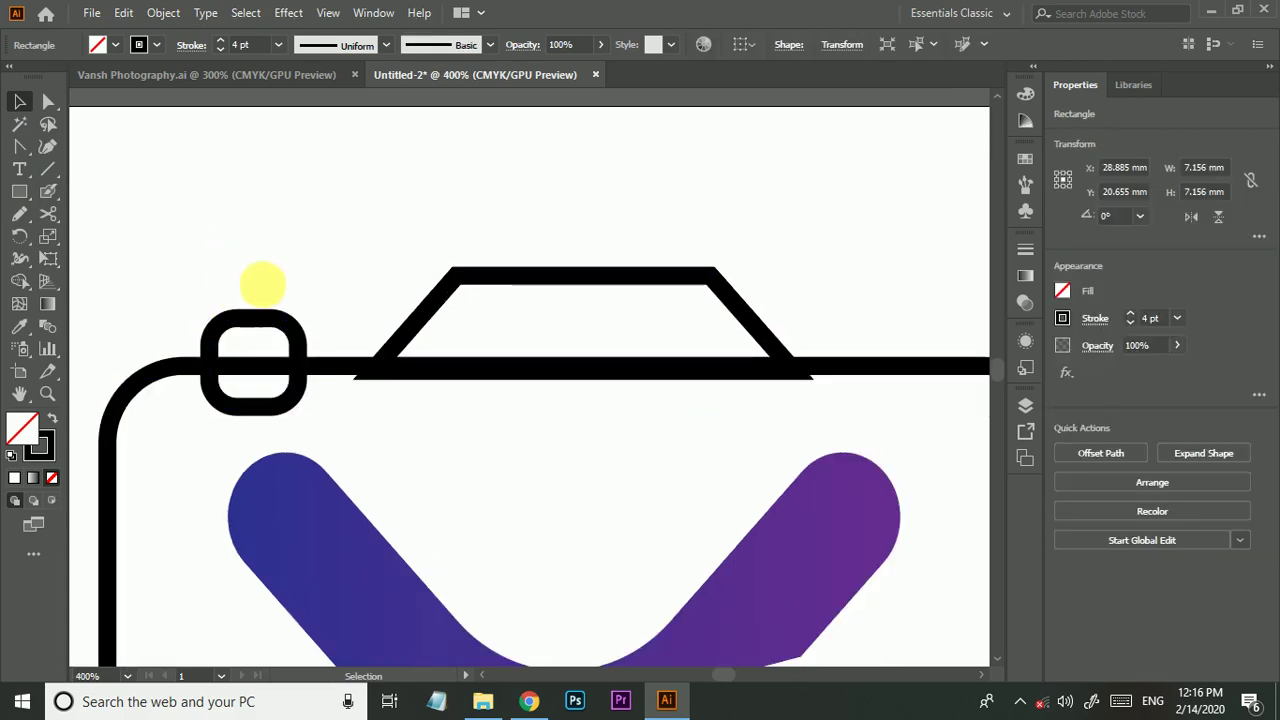
pyautogui.click(267, 291)
# Unite the rounded square, camera body and trapezoid into one outline with Pathfinder.
pyautogui.click(272, 320)
pyautogui.scroll(-1, 271, 318)
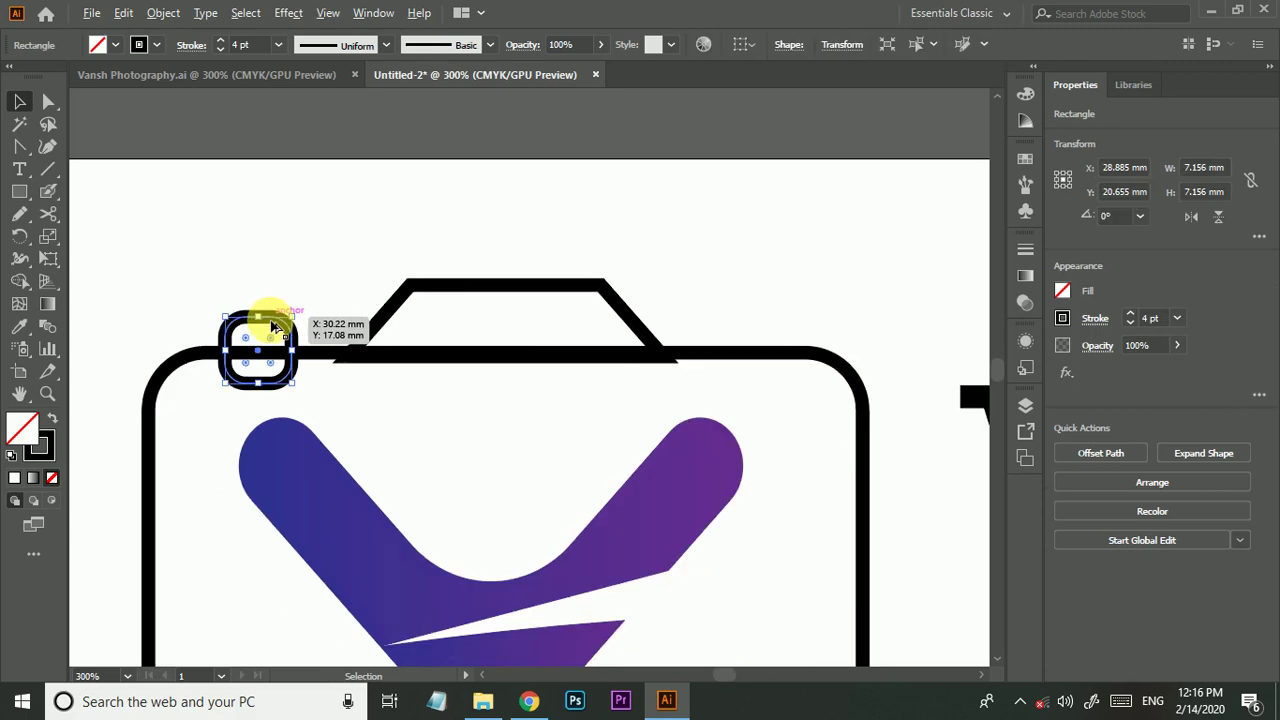
pyautogui.scroll(-1, 270, 306)
pyautogui.click(264, 328)
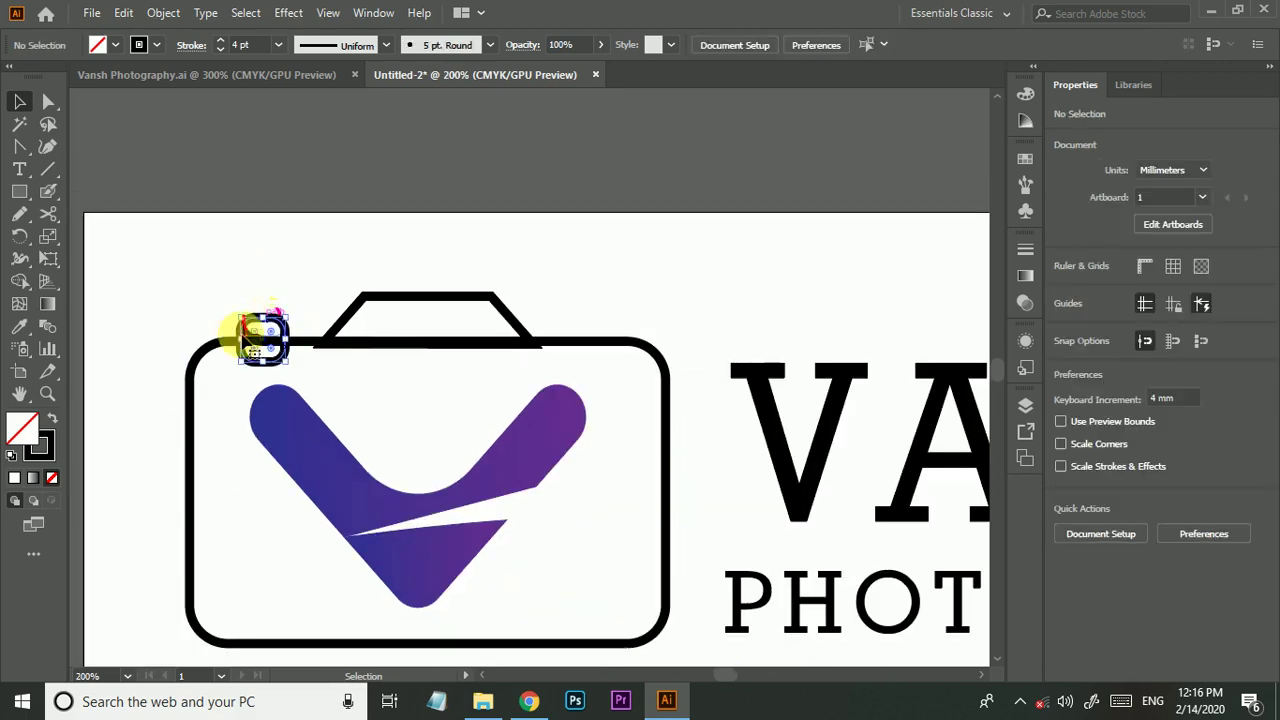
pyautogui.click(248, 338)
pyautogui.keyDown('shift'); pyautogui.click(206, 349); pyautogui.keyUp('shift')
pyautogui.keyDown('shift'); pyautogui.click(368, 305); pyautogui.keyUp('shift')
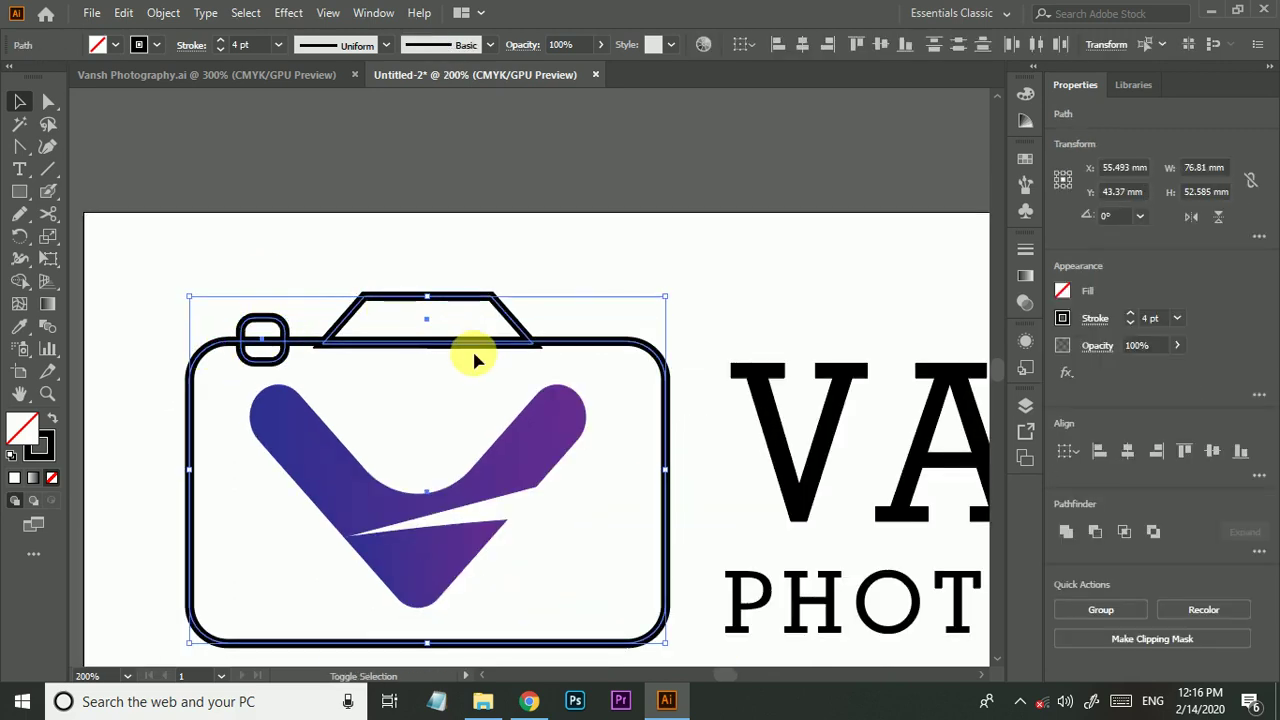
pyautogui.click(1067, 531)
pyautogui.click(437, 240)
# Widen the small viewfinder rectangle slightly from its right side.
pyautogui.keyDown('alt'); pyautogui.scroll(-1, 440, 240); pyautogui.keyUp('alt')
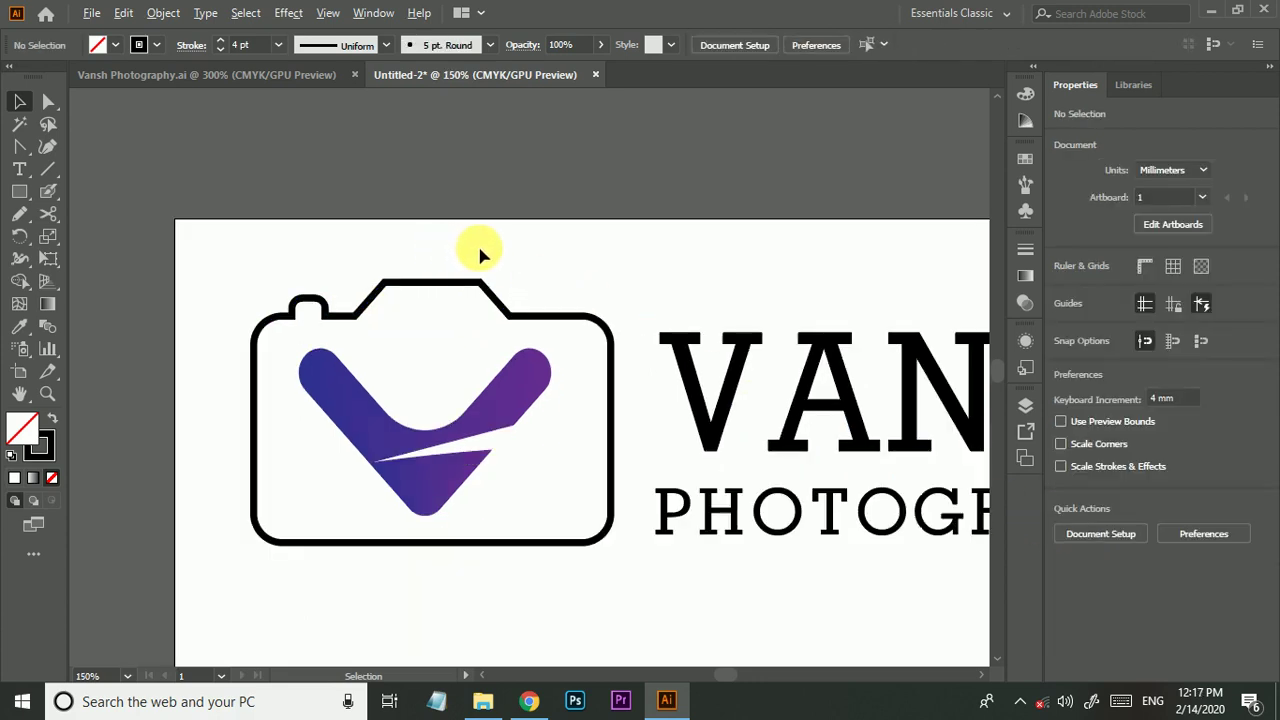
pyautogui.keyDown('alt'); pyautogui.scroll(-1, 520, 265); pyautogui.keyUp('alt')
pyautogui.keyDown('alt'); pyautogui.scroll(1, 531, 277); pyautogui.keyUp('alt')
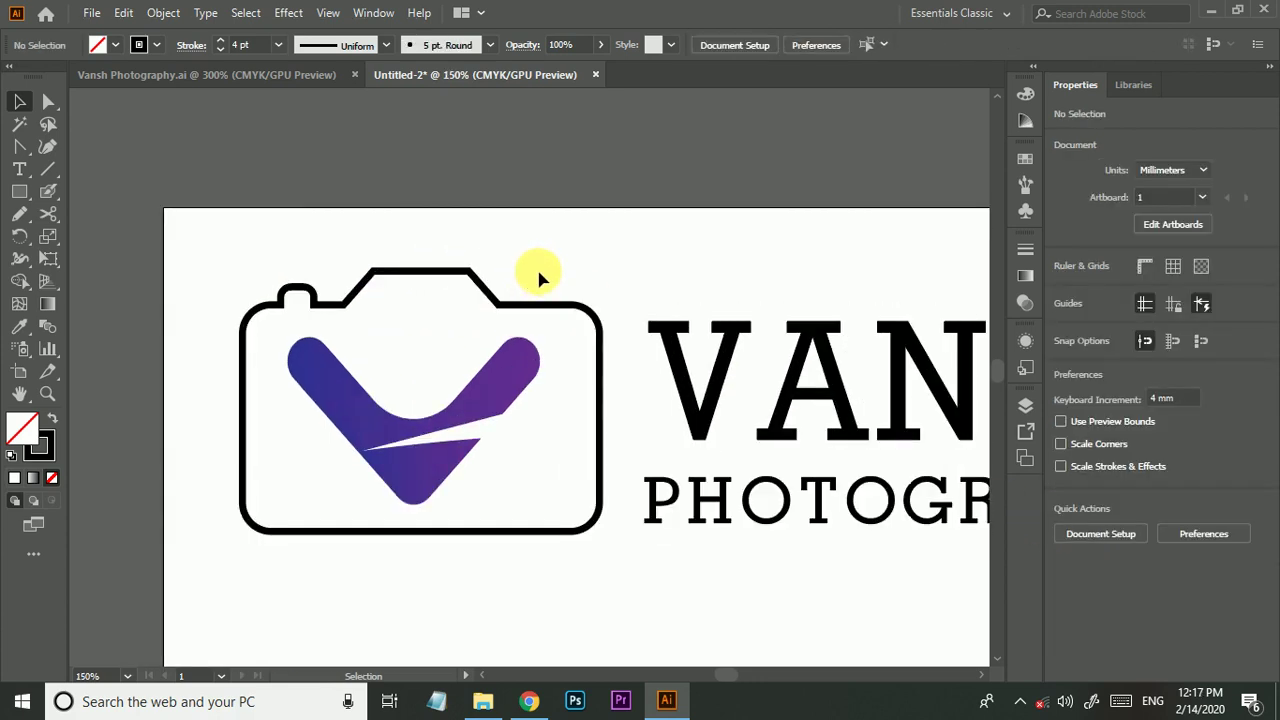
pyautogui.keyDown('alt'); pyautogui.scroll(1, 491, 252); pyautogui.keyUp('alt')
pyautogui.click(256, 316)
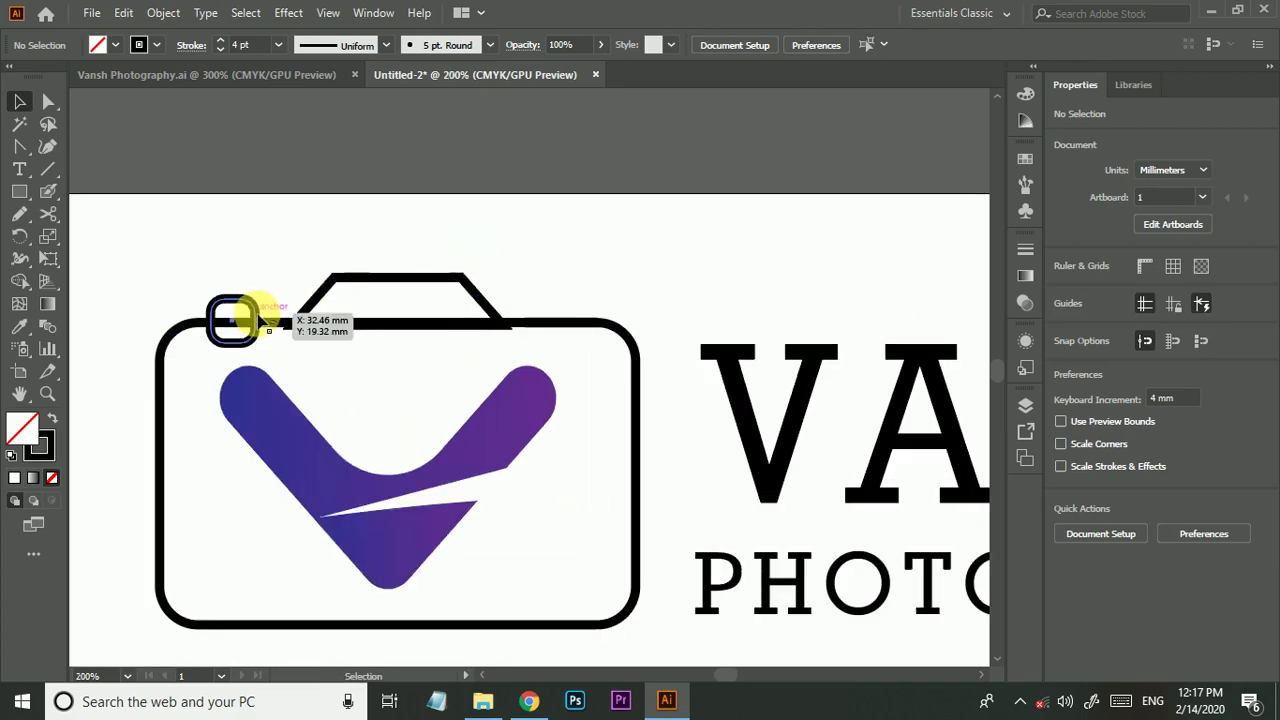
pyautogui.keyDown('alt'); pyautogui.scroll(2, 260, 318); pyautogui.keyUp('alt')
pyautogui.moveTo(262, 332); pyautogui.dragTo(274, 325)
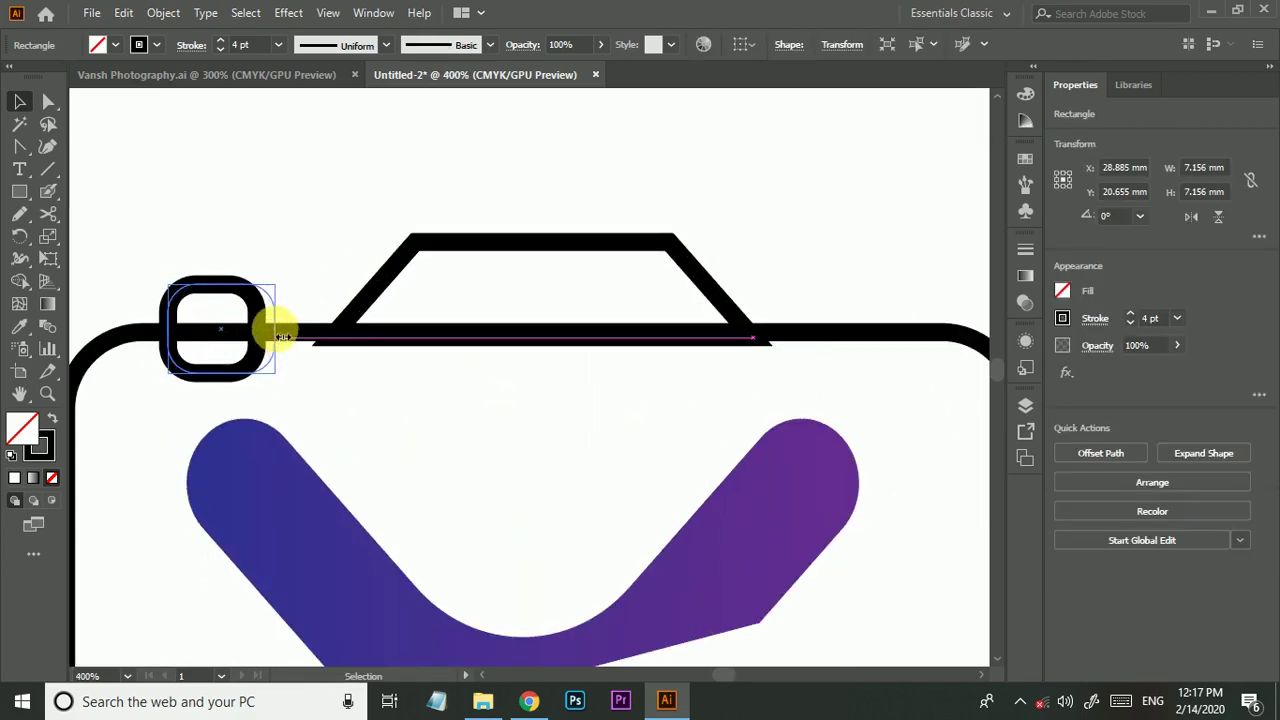
pyautogui.click(287, 222)
# Unite all camera pieces into a single outline and bring the whole wordmark into view.
pyautogui.keyDown('alt'); pyautogui.scroll(-2, 287, 226); pyautogui.keyUp('alt')
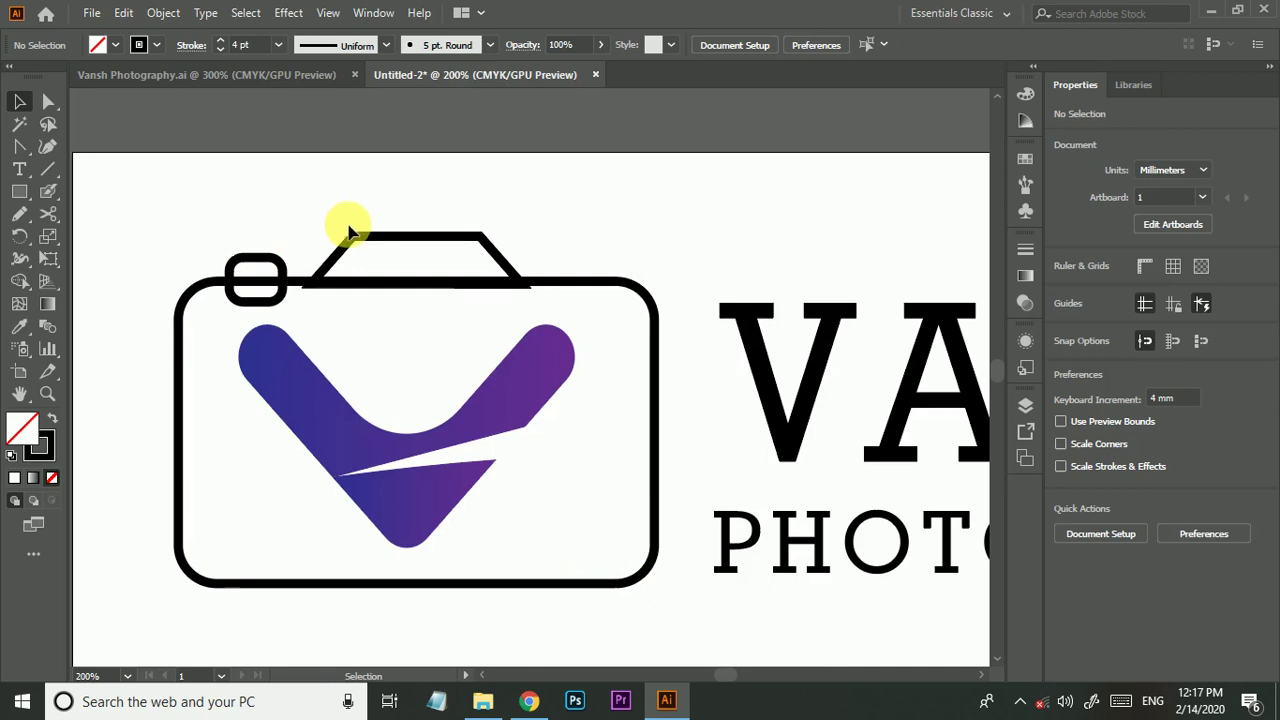
pyautogui.moveTo(229, 211); pyautogui.dragTo(345, 300)
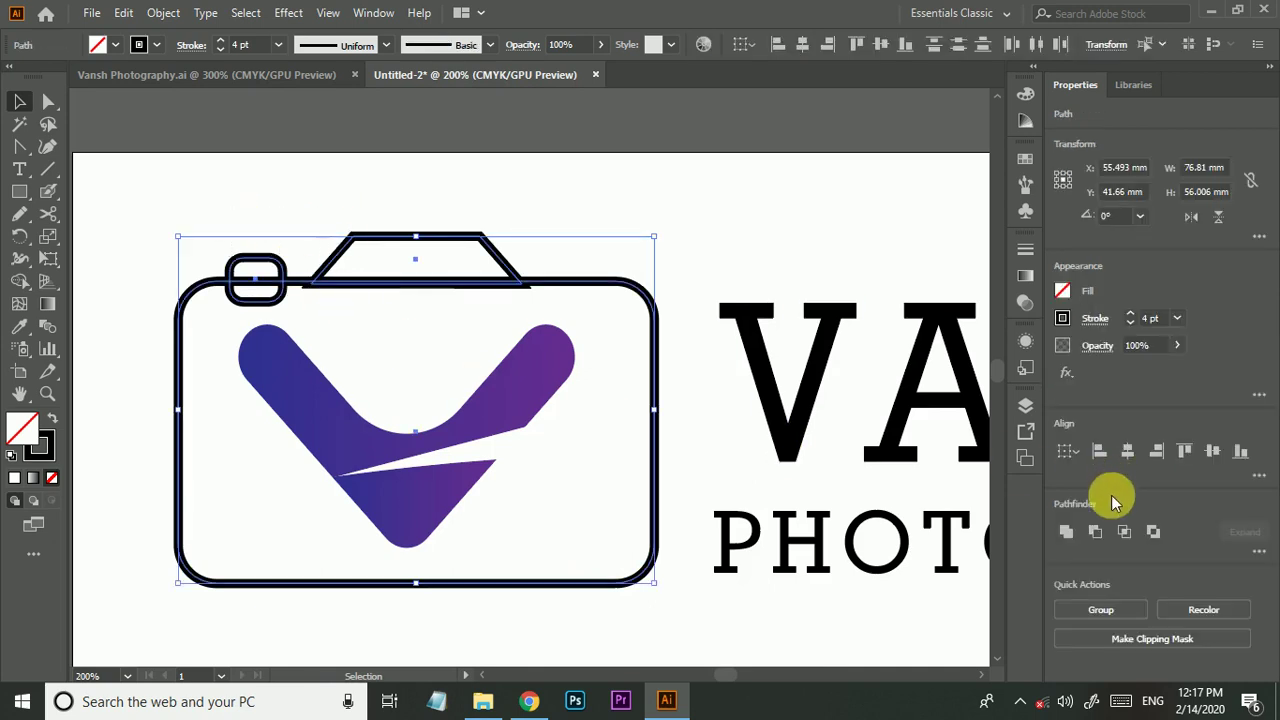
pyautogui.click(1067, 531)
pyautogui.click(647, 196)
pyautogui.keyDown('alt'); pyautogui.scroll(-1, 647, 196); pyautogui.keyUp('alt')
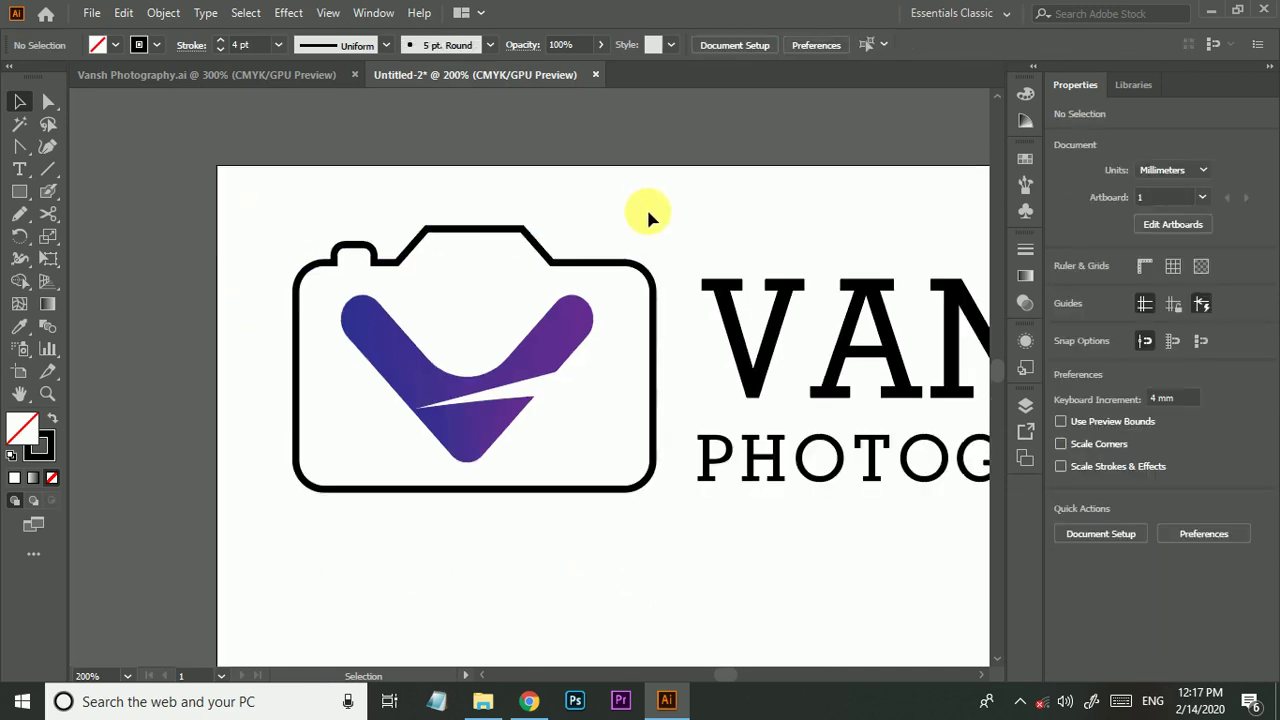
pyautogui.click(551, 262)
pyautogui.click(730, 246)
pyautogui.keyDown('alt'); pyautogui.scroll(-1, 730, 246); pyautogui.keyUp('alt')
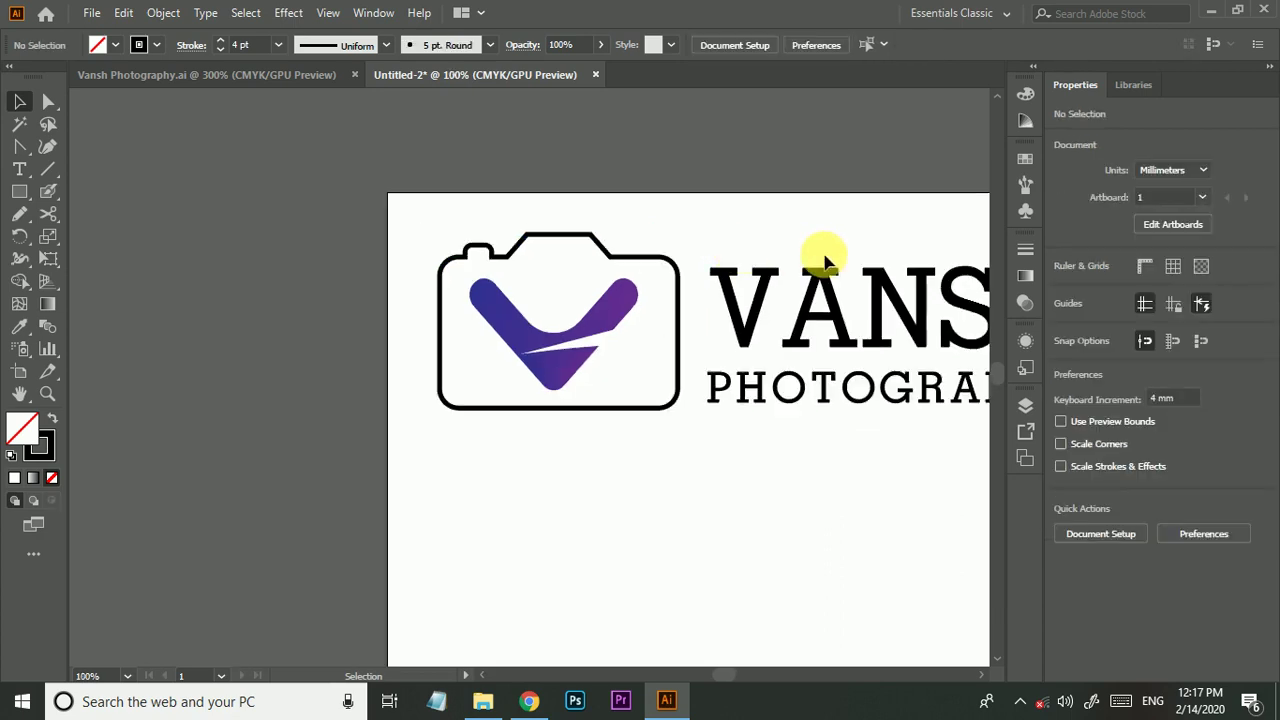
pyautogui.moveTo(700, 248)
pyautogui.mouseDown()
pyautogui.moveTo(498, 244)
pyautogui.moveTo(458, 275)
pyautogui.mouseUp()
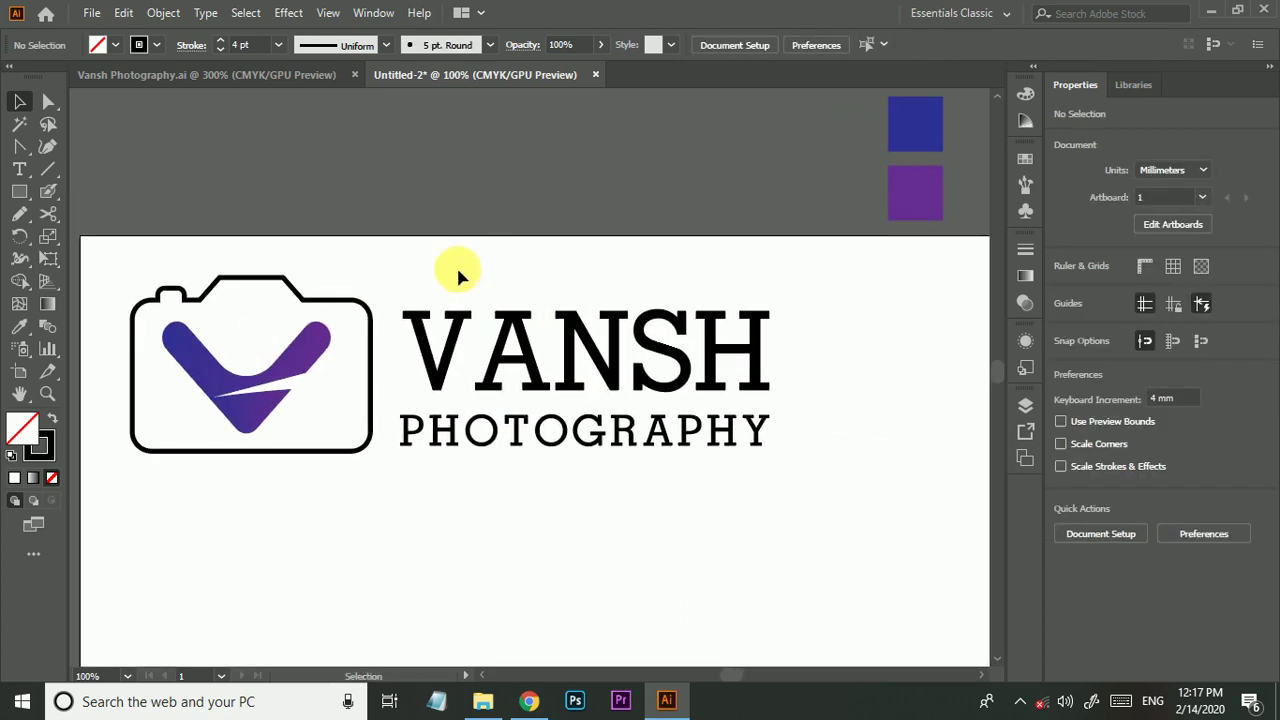
# Convert the camera outline's stroke to a filled shape with Object > Path > Outline Stroke.
pyautogui.click(292, 287)
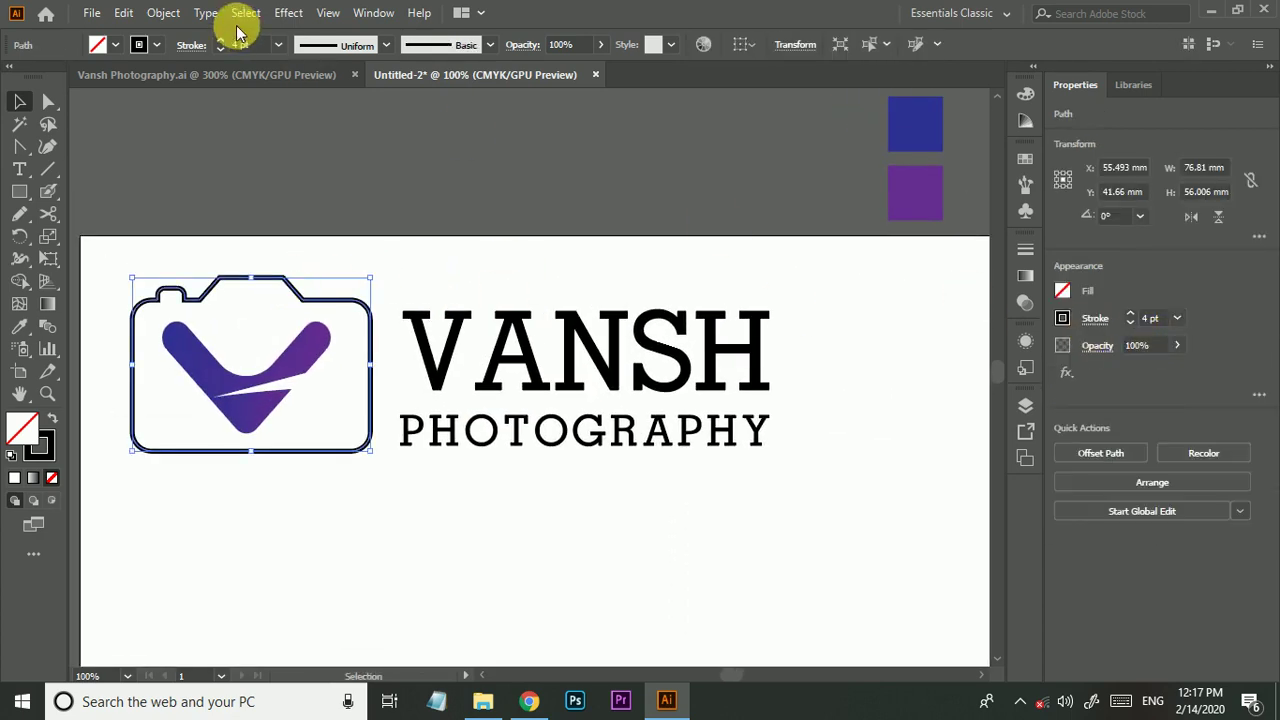
pyautogui.click(164, 13)
pyautogui.moveTo(231, 453)
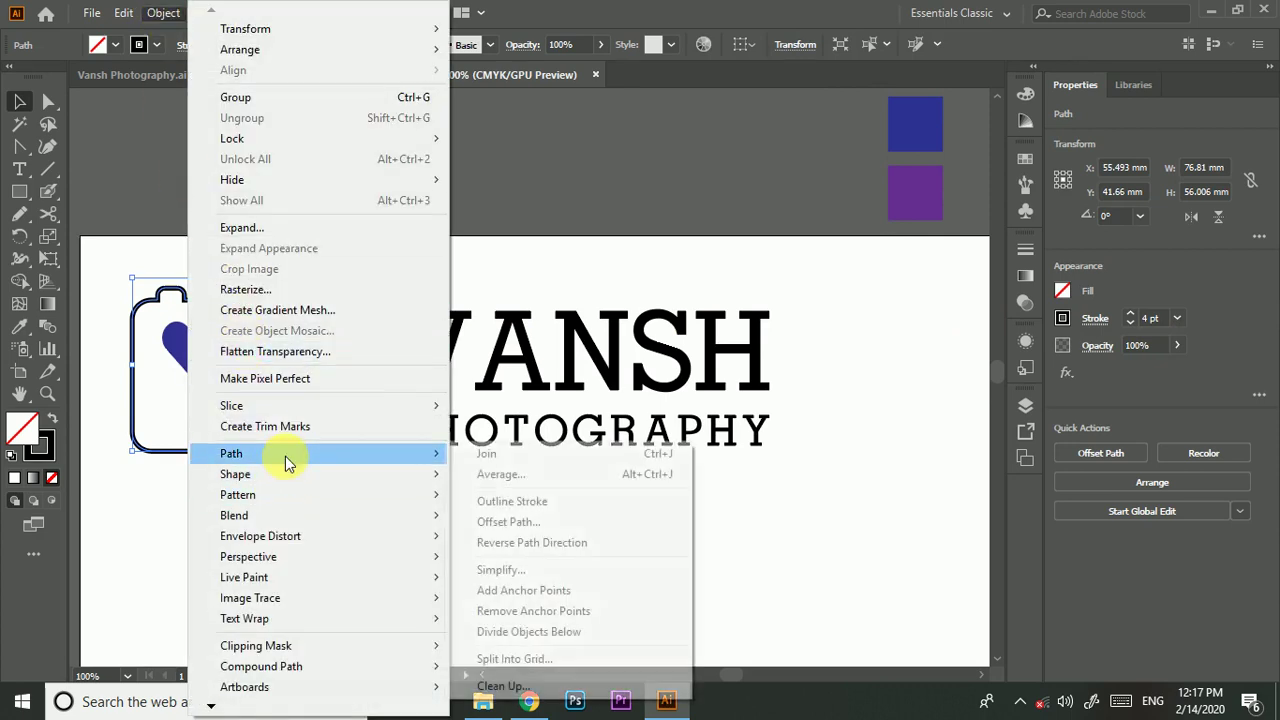
pyautogui.click(500, 501)
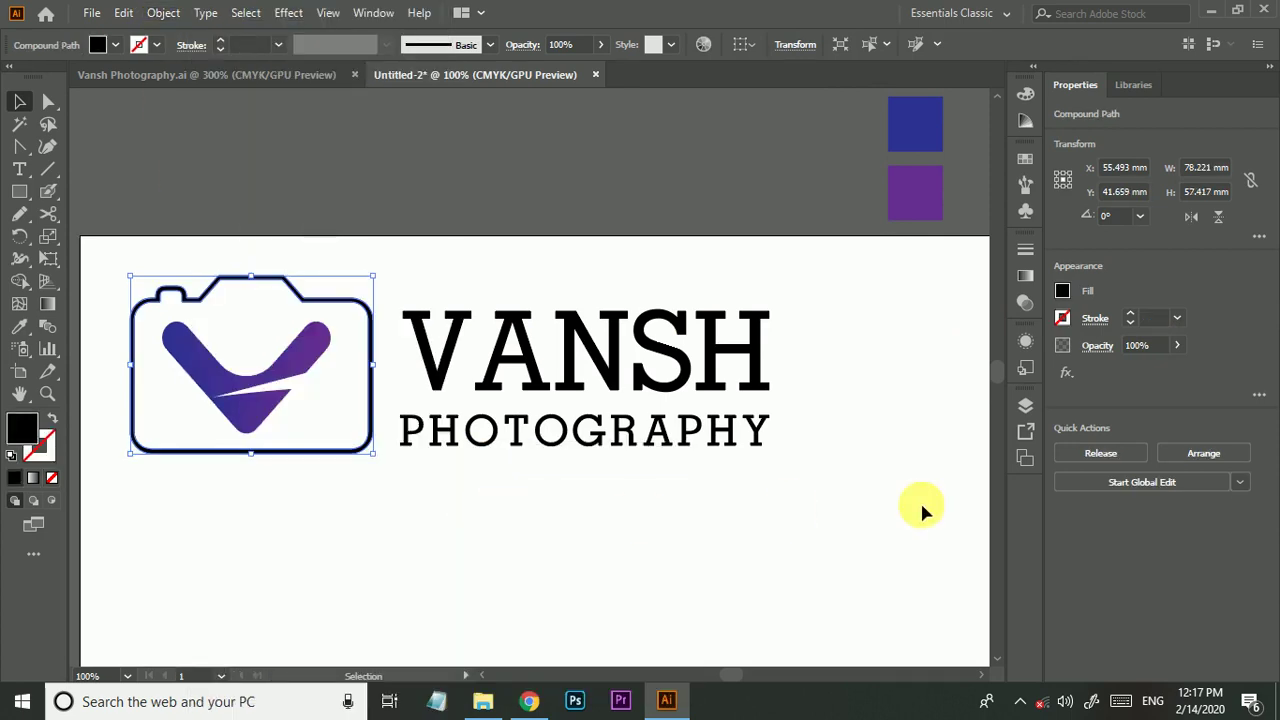
pyautogui.click(720, 570)
# Copy the V mark's blue-to-purple gradient onto the camera shape with the Eyedropper.
pyautogui.scroll(1, 289, 304)
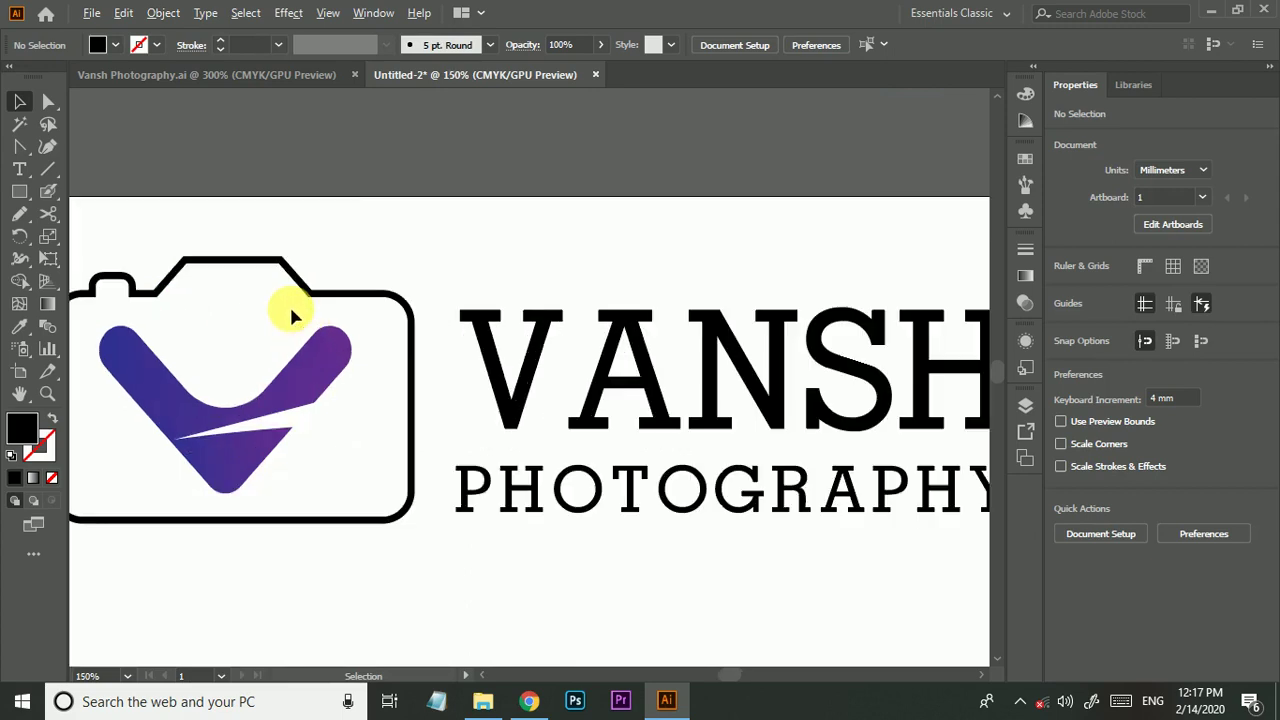
pyautogui.click(322, 303)
pyautogui.scroll(-1, 322, 303)
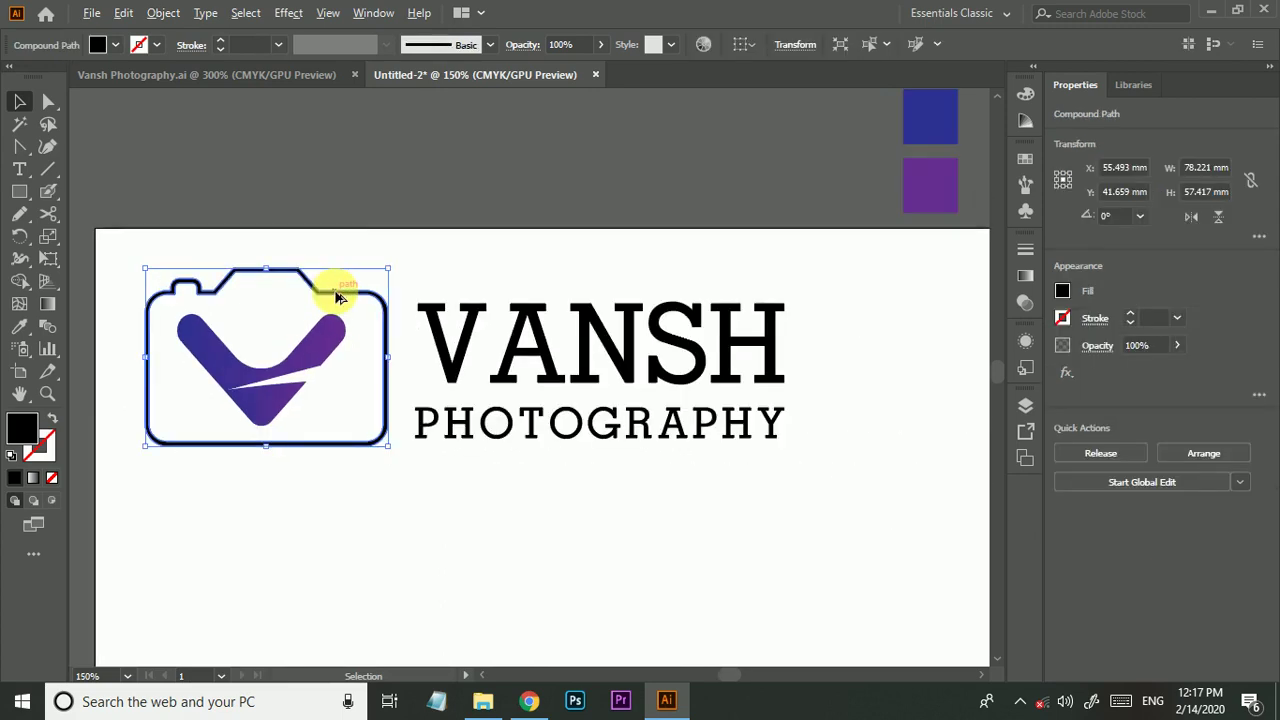
pyautogui.click(20, 330)
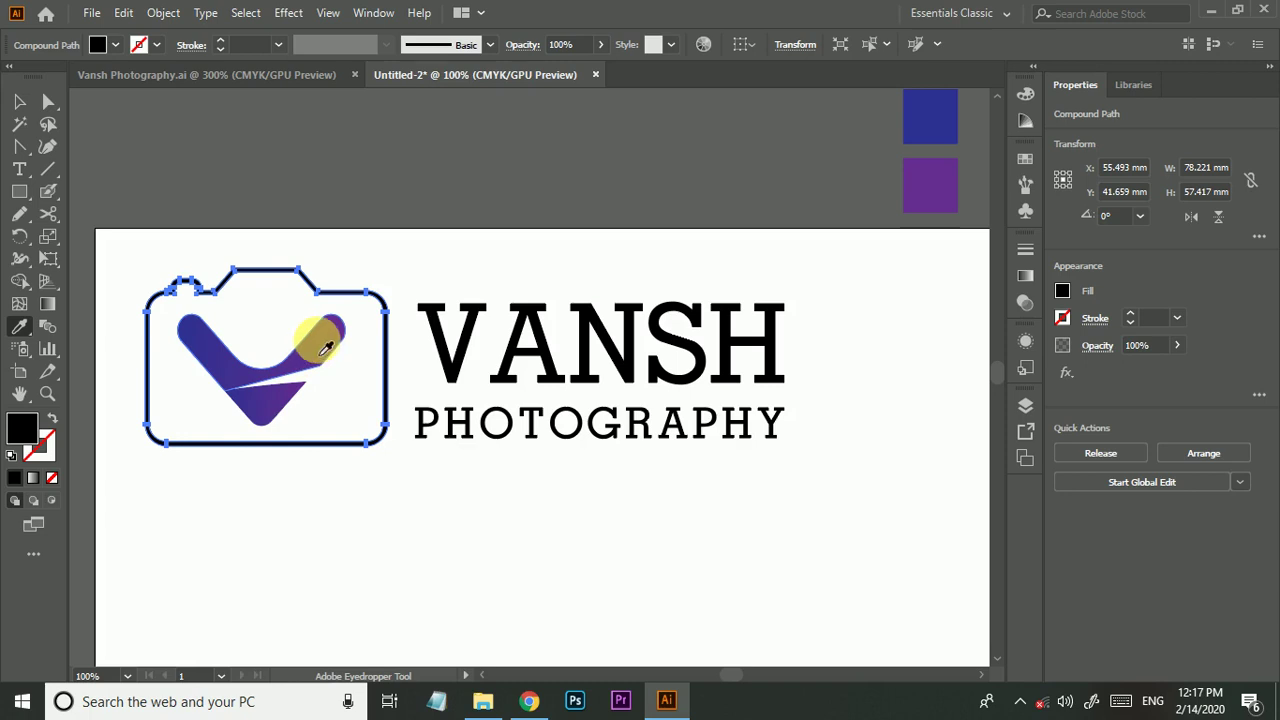
pyautogui.click(325, 347)
pyautogui.click(20, 101)
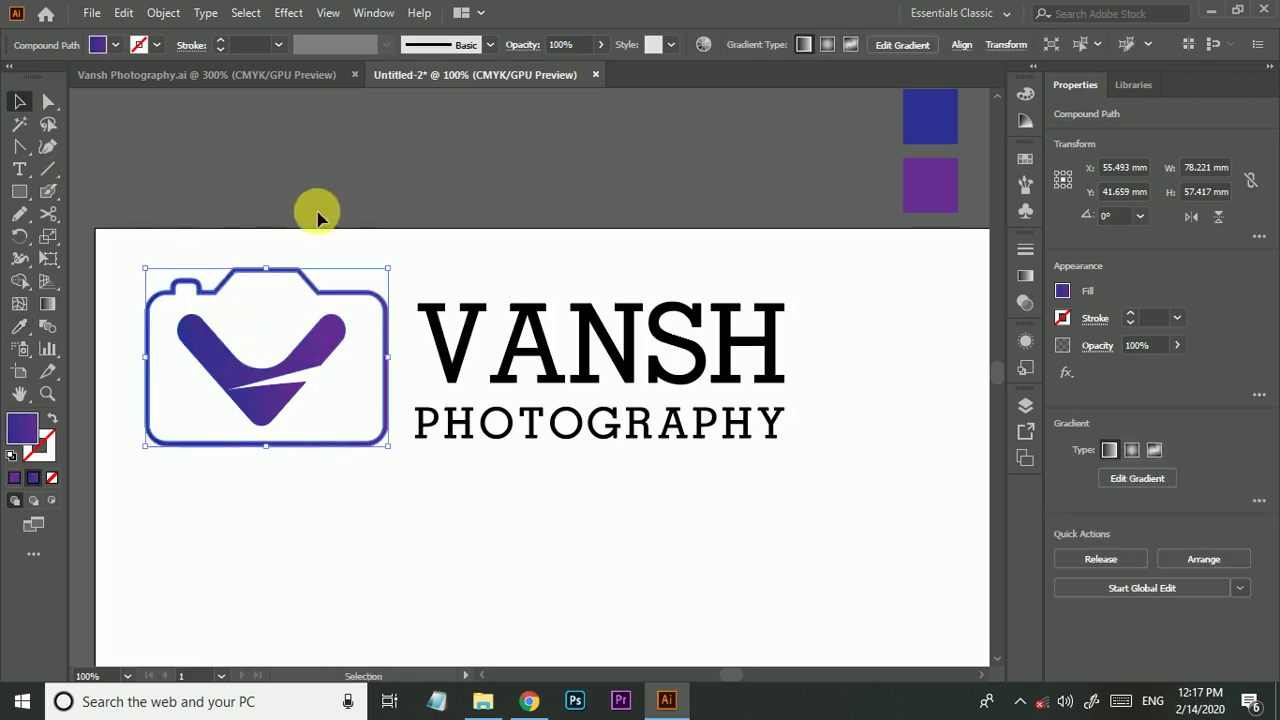
pyautogui.click(345, 222)
pyautogui.moveTo(349, 372); pyautogui.dragTo(350, 374)
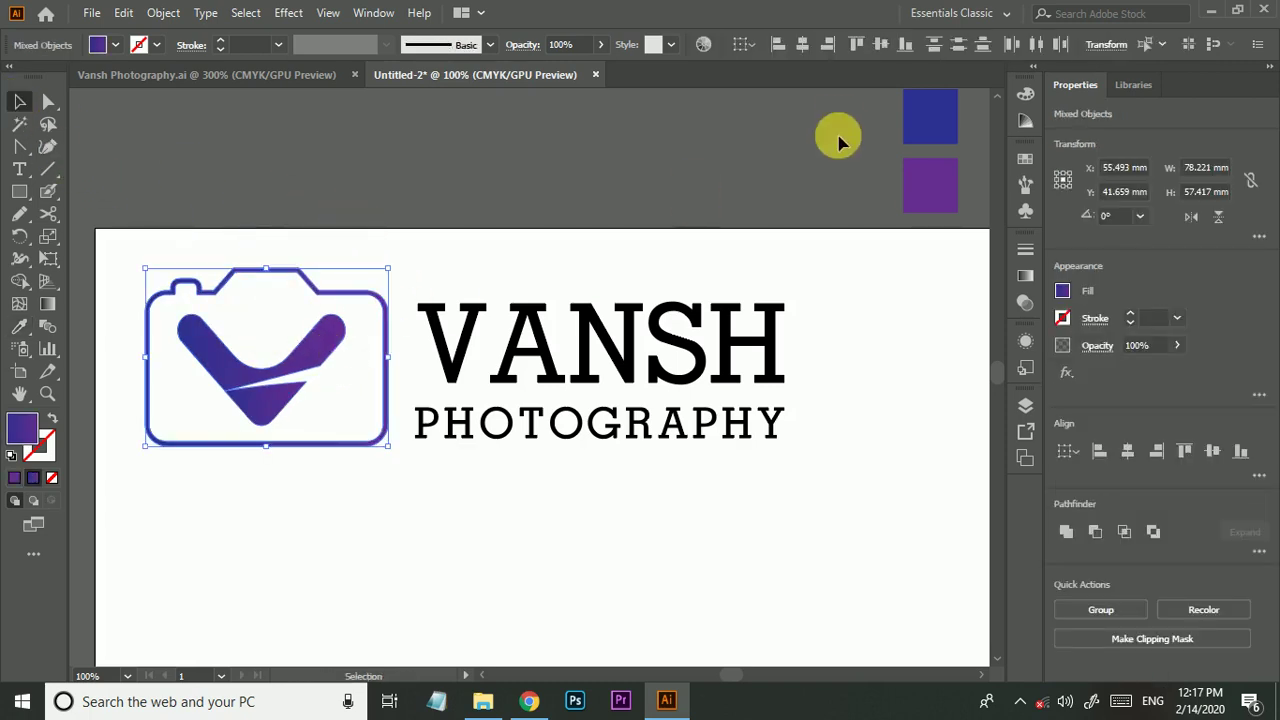
# Draw a rectangle over the VANSH PHOTOGRAPHY wordmark with default black stroke and no fill.
pyautogui.click(518, 255)
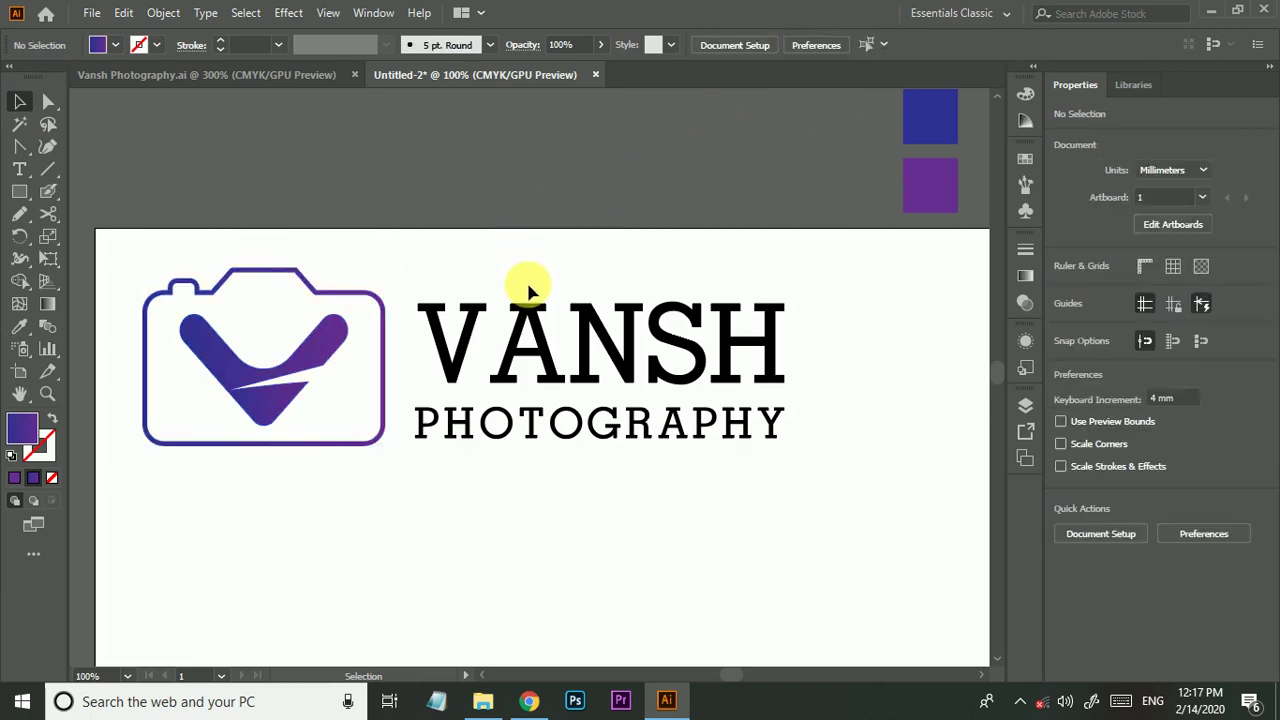
pyautogui.hotkey('ctrl', '-')
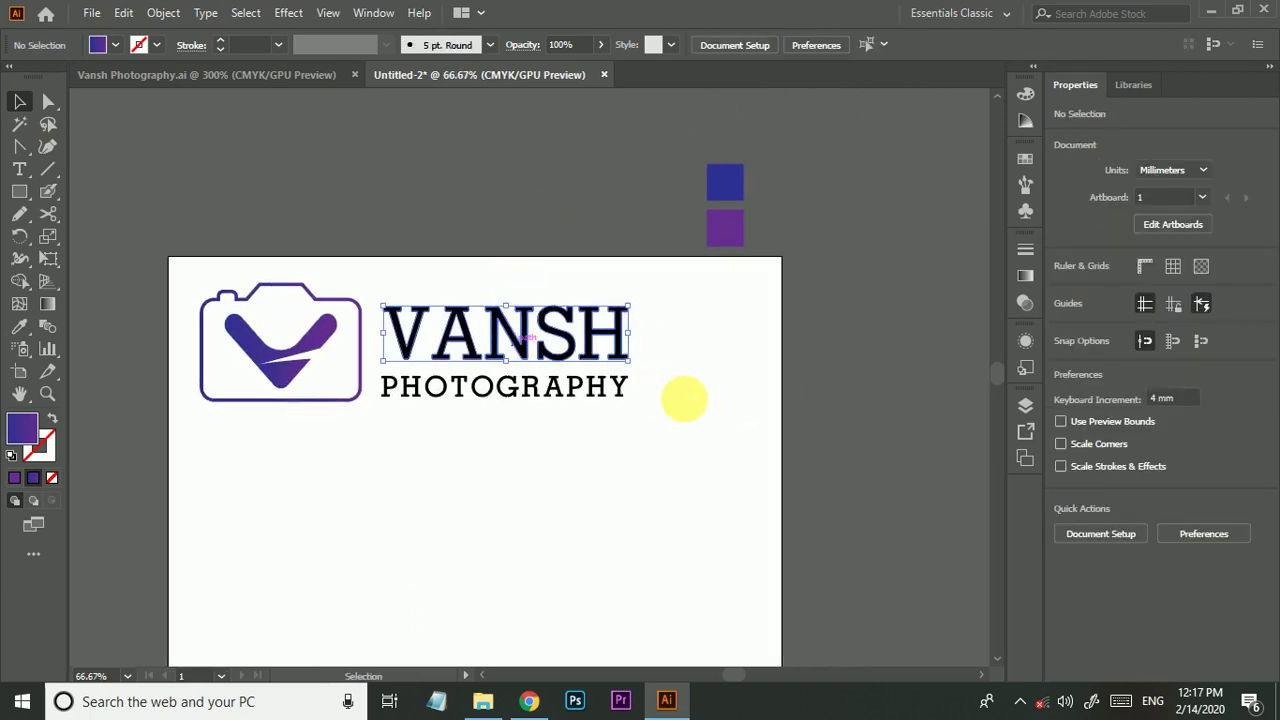
pyautogui.click(614, 380)
pyautogui.scroll(1, 614, 380)
pyautogui.click(704, 410)
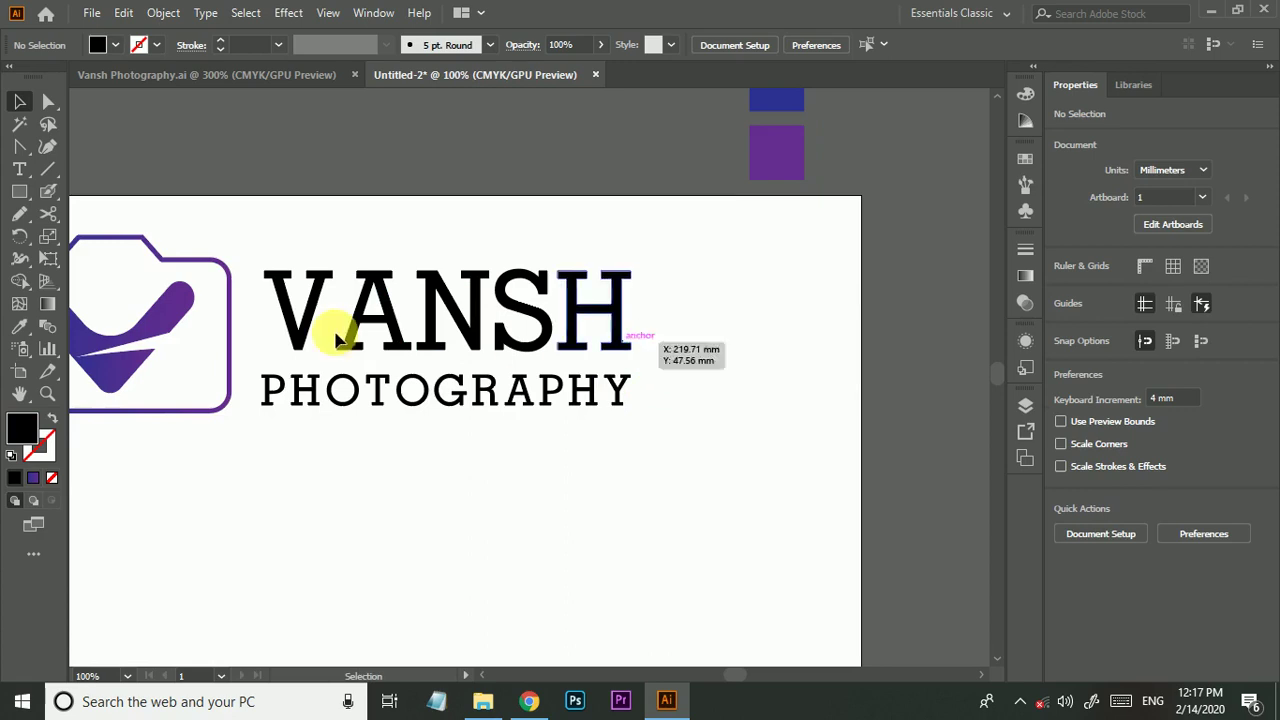
pyautogui.click(24, 196)
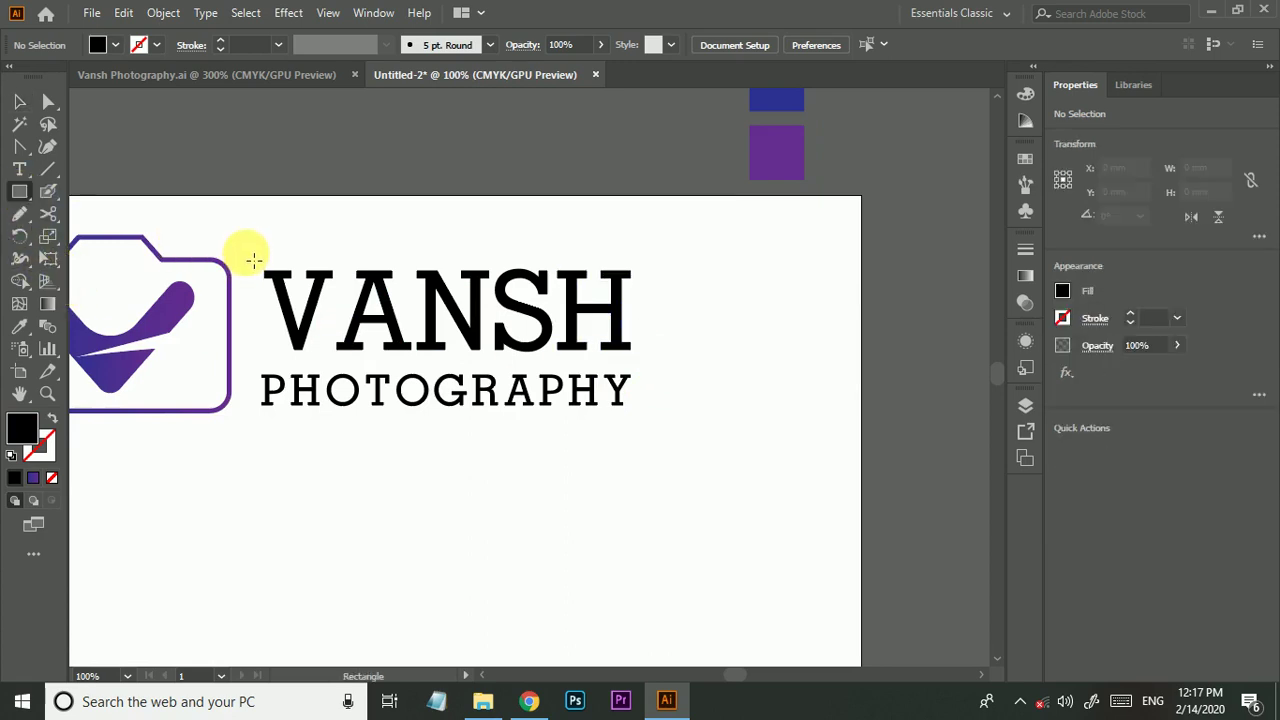
pyautogui.moveTo(248, 258); pyautogui.dragTo(655, 423)
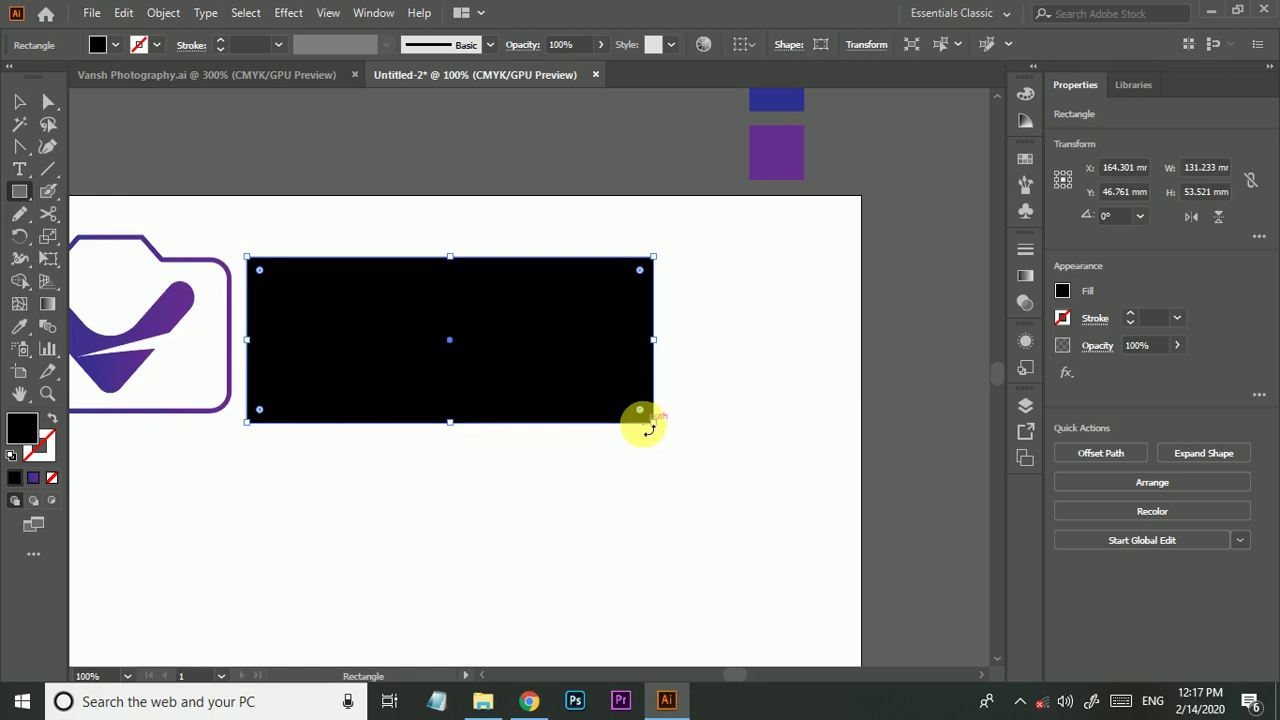
pyautogui.click(14, 457)
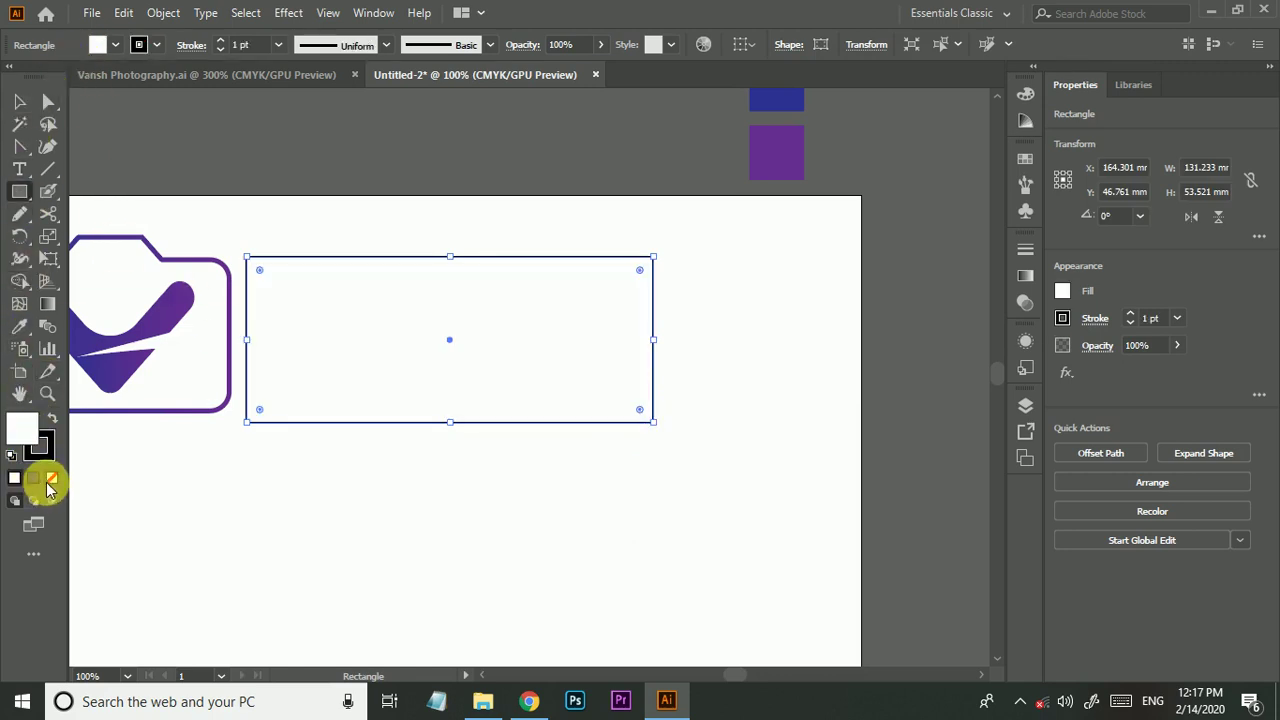
pyautogui.click(52, 477)
# Raise the wordmark frame's stroke weight to 6 pt.
pyautogui.click(19, 101)
pyautogui.click(466, 180)
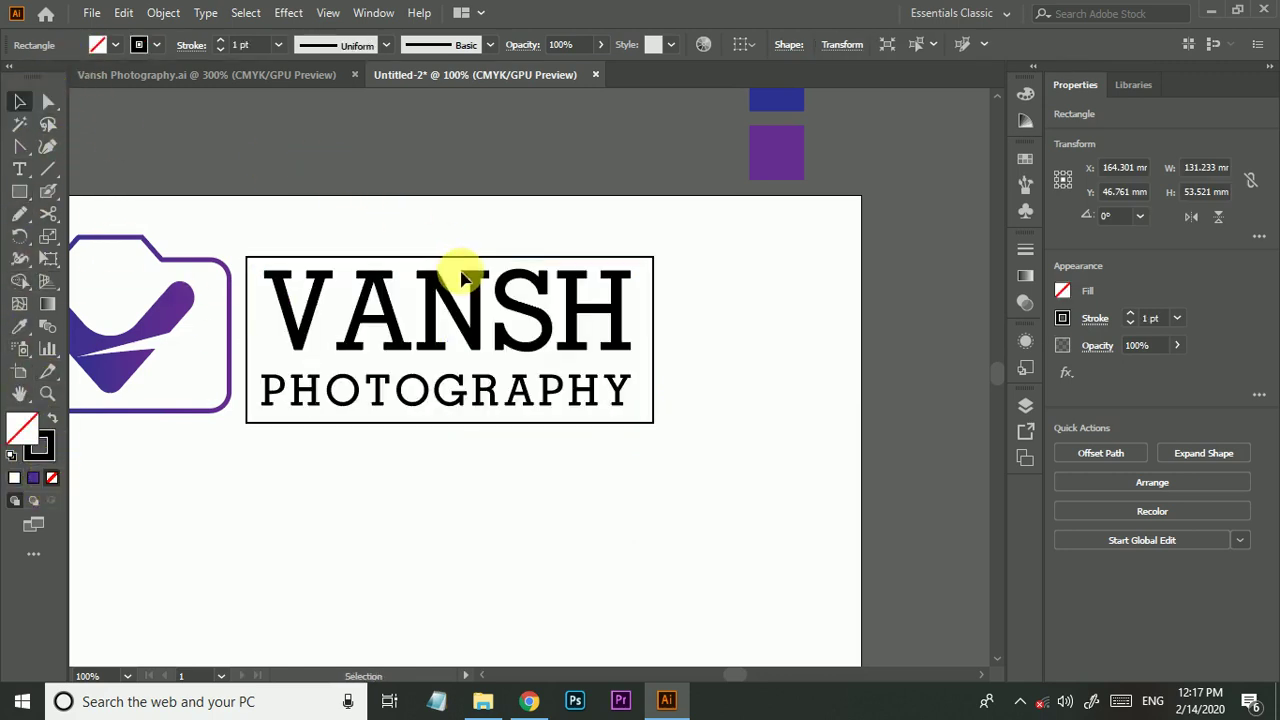
pyautogui.click(451, 258)
pyautogui.click(1131, 314)
pyautogui.click(1131, 314)
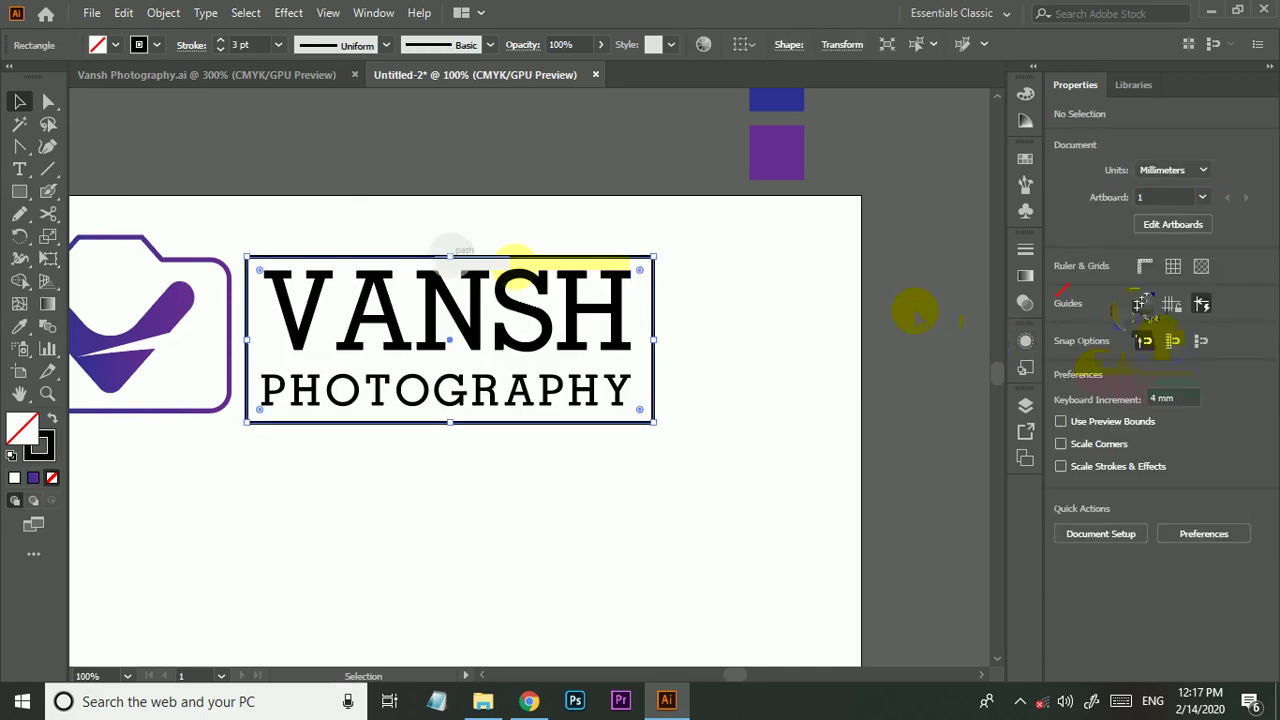
pyautogui.click(1131, 314)
pyautogui.click(1131, 314)
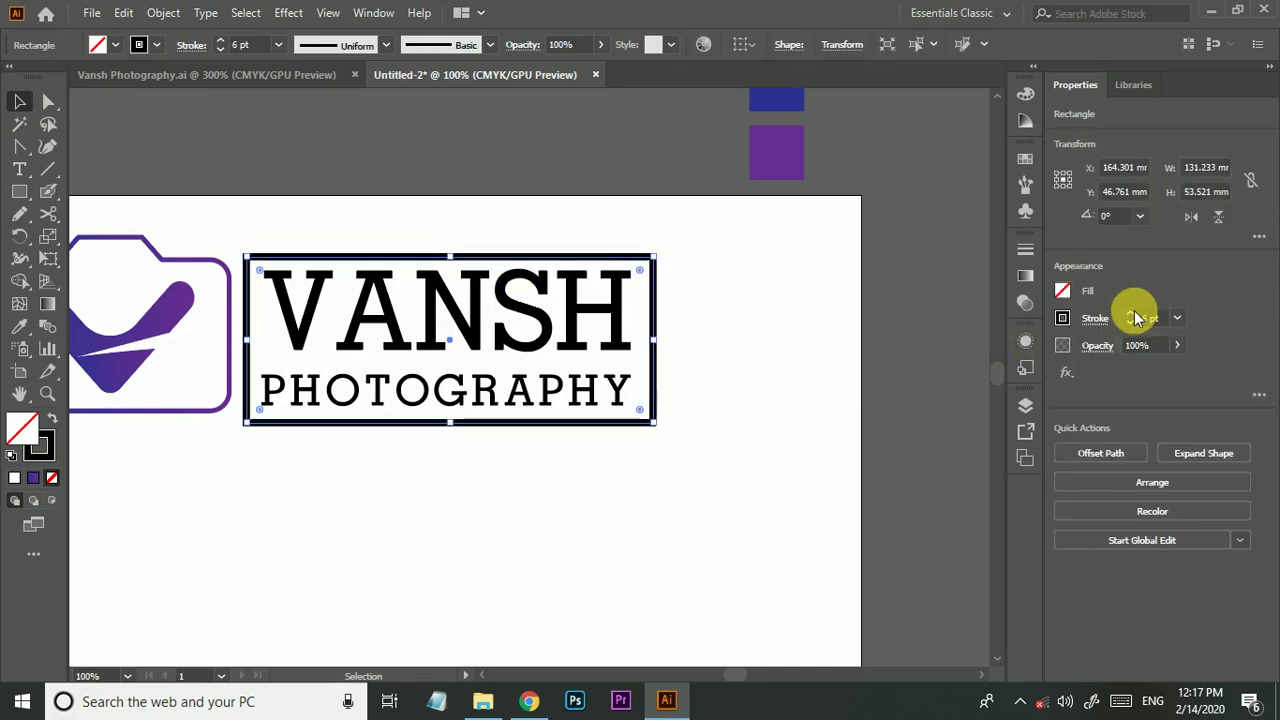
pyautogui.click(757, 350)
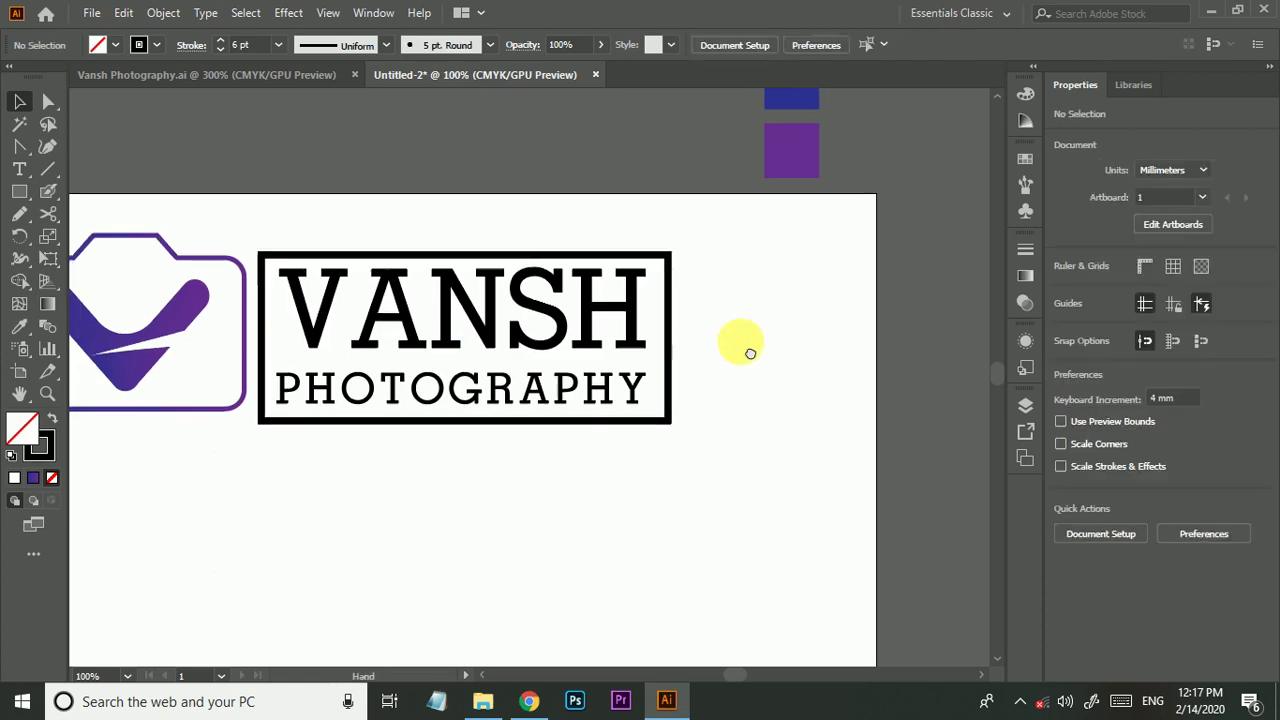
pyautogui.scroll(1, 500, 366)
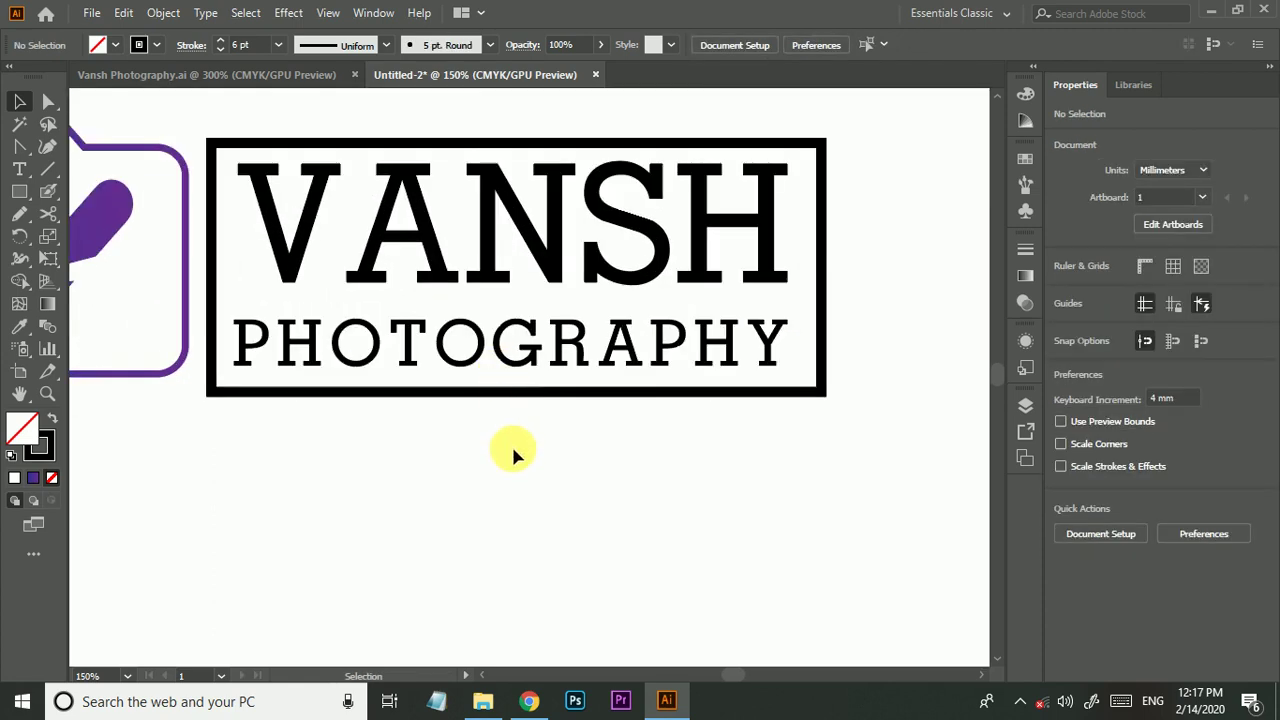
pyautogui.scroll(-1, 518, 400)
pyautogui.click(520, 394)
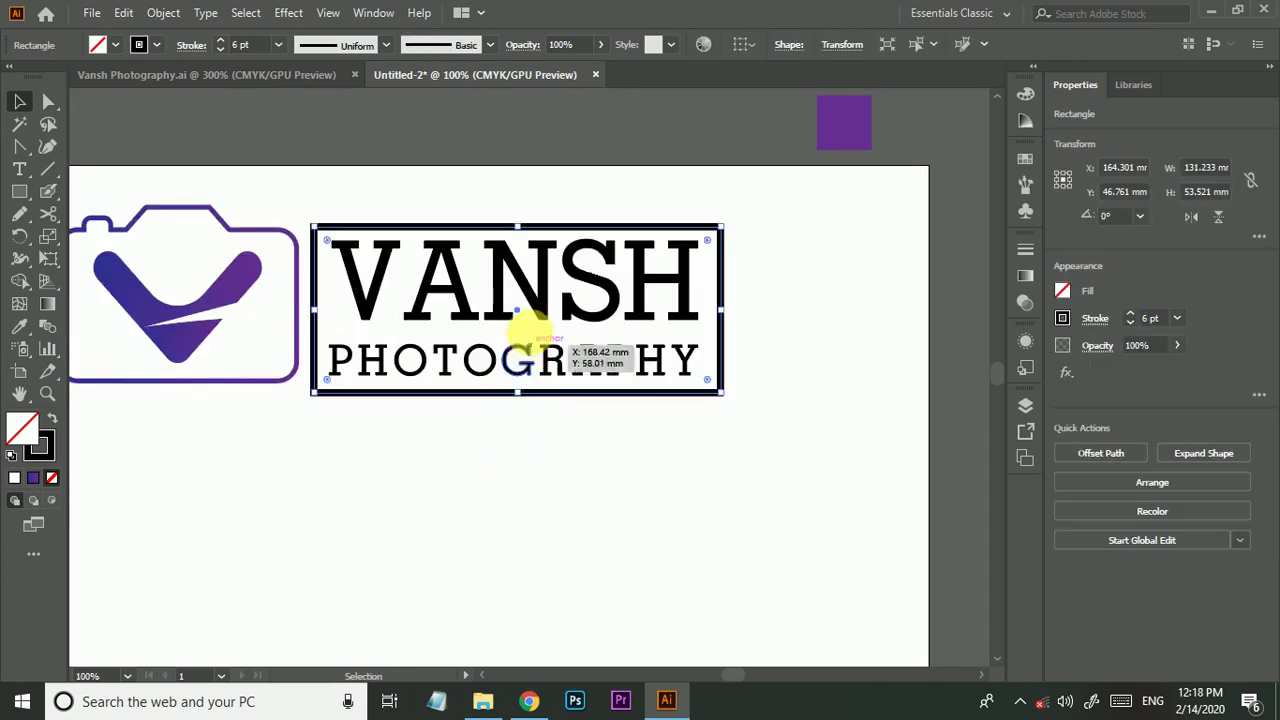
# Move the thick frame down below the wordmark, undoing the accidental copy.
pyautogui.moveTo(518, 310); pyautogui.dragTo(528, 537)
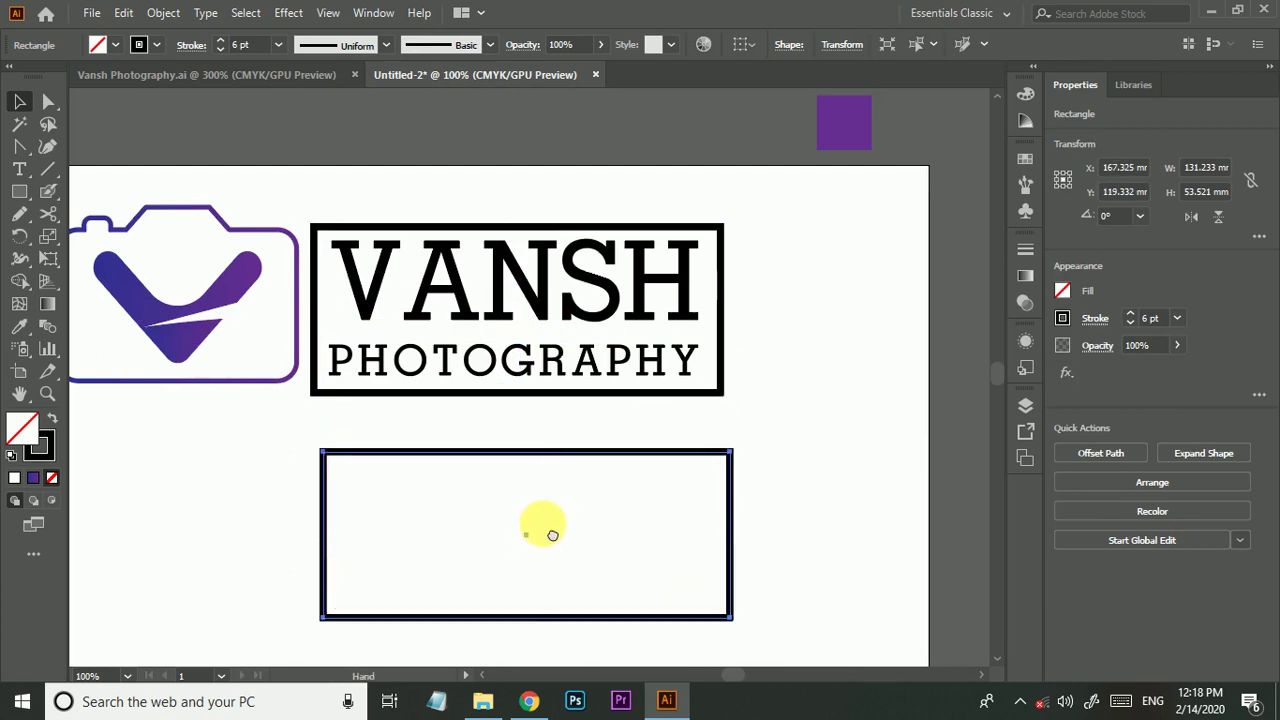
pyautogui.scroll(-1, 538, 478)
pyautogui.hotkey('ctrl', 'z')
pyautogui.moveTo(535, 322); pyautogui.dragTo(535, 532)
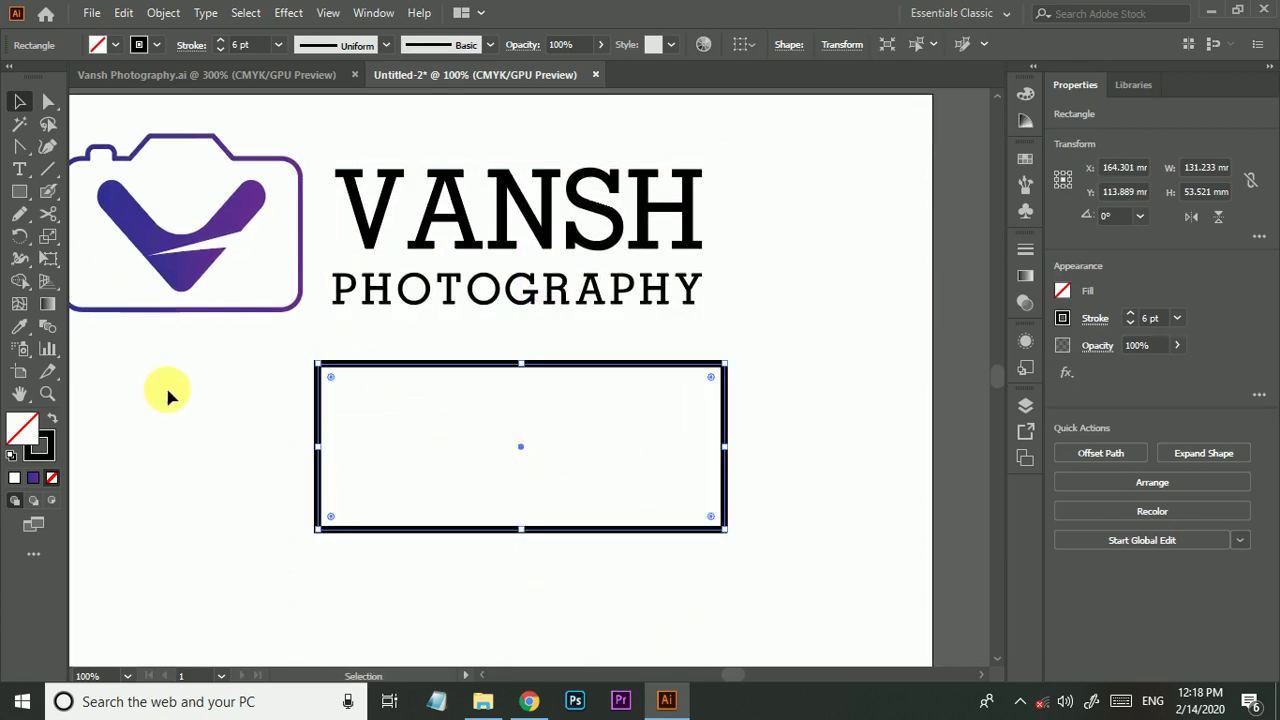
# Convert the frame's border into a filled shape with Outline Stroke.
pyautogui.click(271, 374)
pyautogui.click(322, 366)
pyautogui.click(163, 13)
pyautogui.moveTo(231, 453)
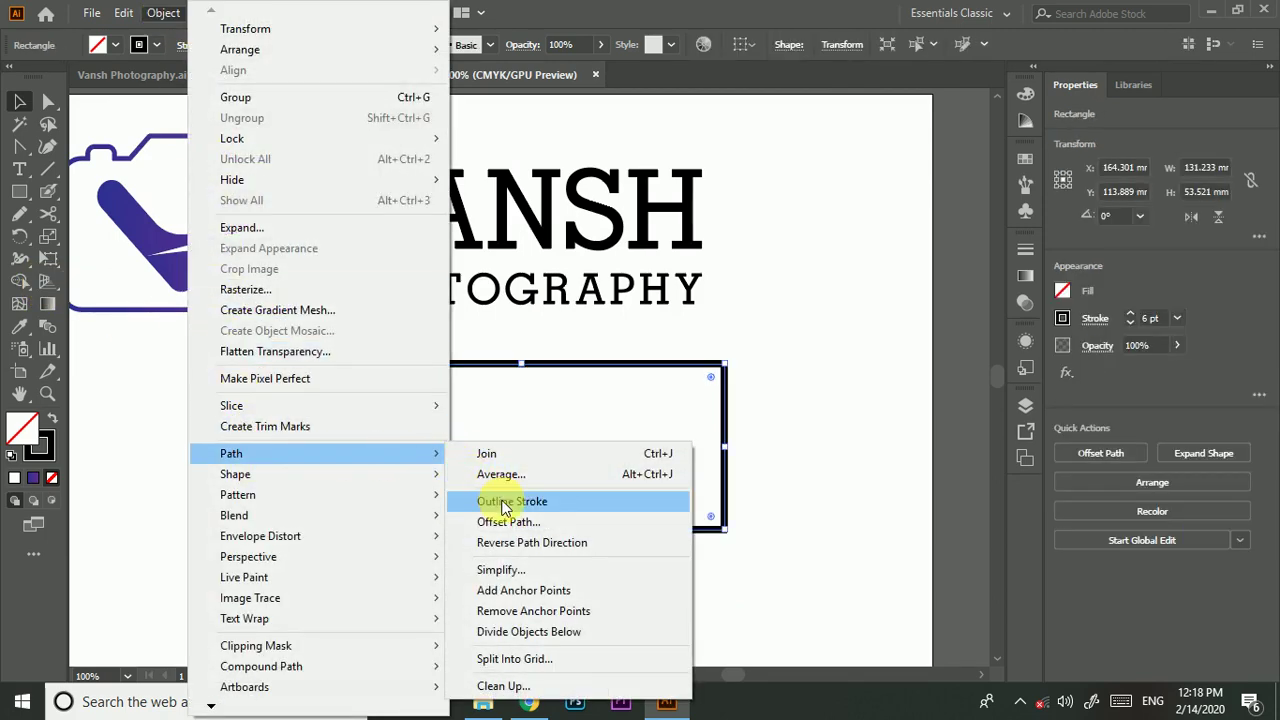
pyautogui.click(490, 501)
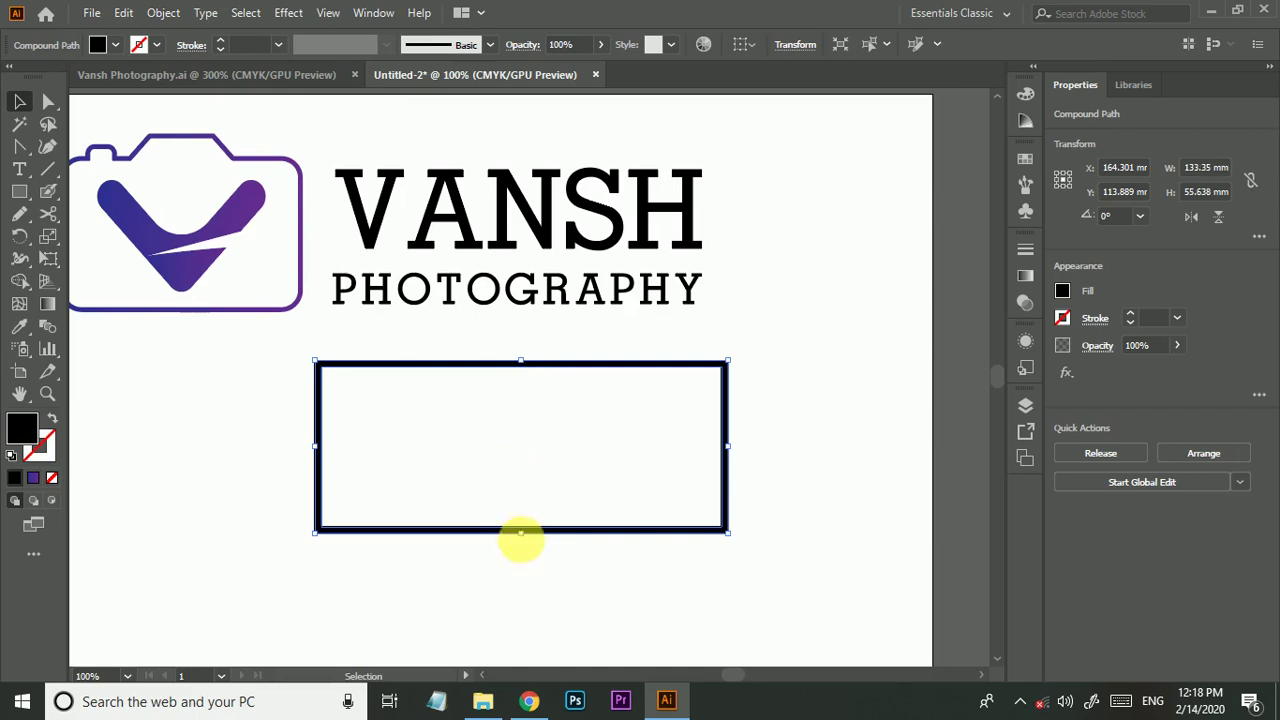
# Start drawing a roughly 17.08 mm square over the frame's lower-left corner.
pyautogui.click(431, 545)
pyautogui.click(19, 191)
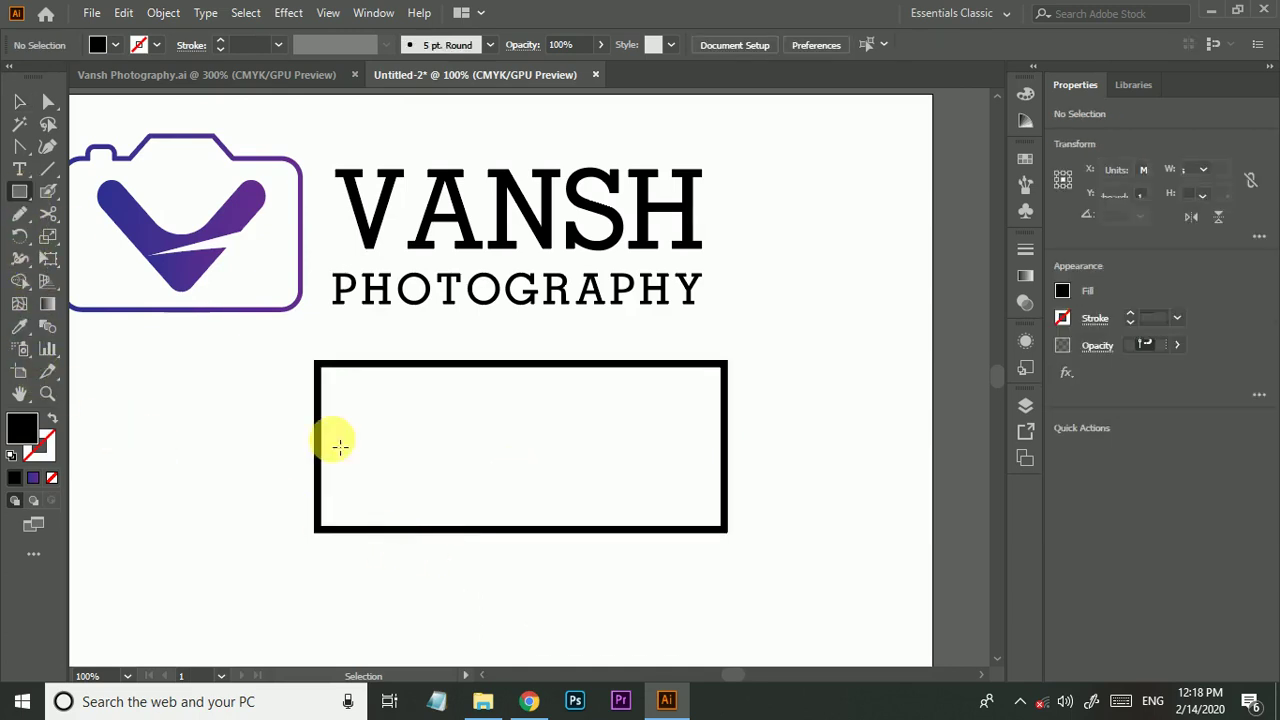
pyautogui.keyDown('alt'); pyautogui.scroll(1, 411, 586); pyautogui.keyUp('alt')
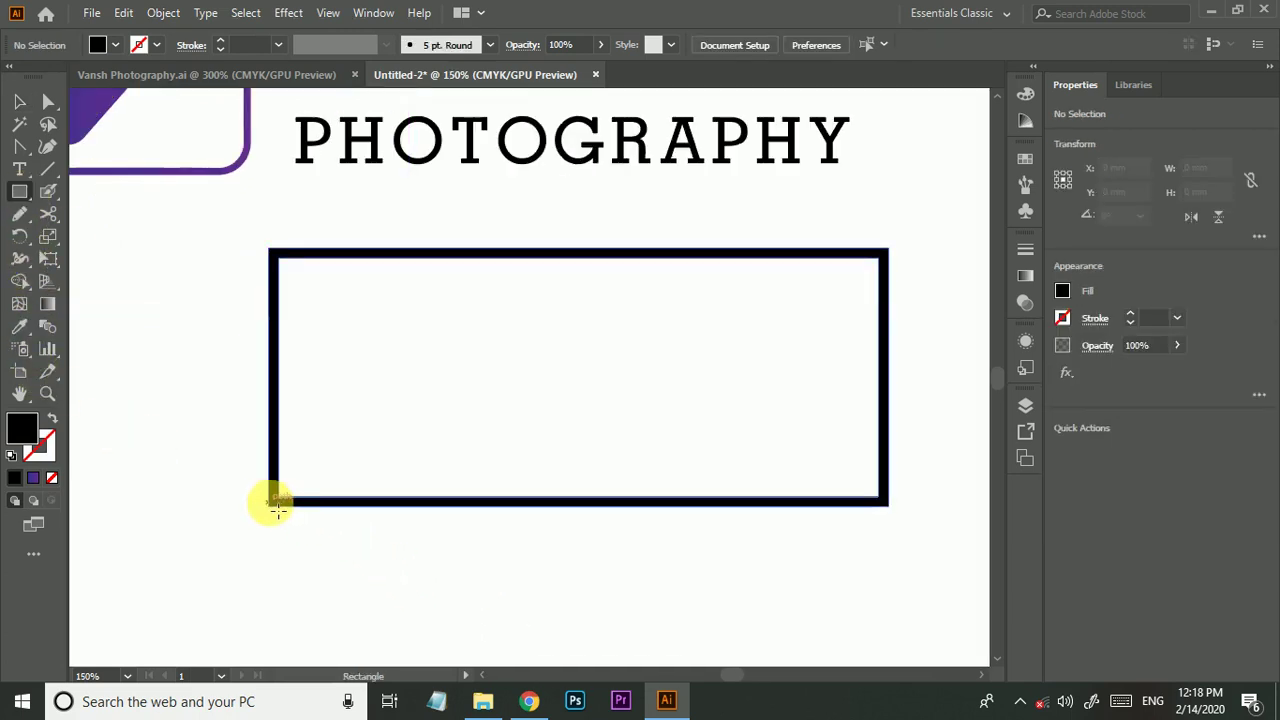
pyautogui.moveTo(270, 505); pyautogui.dragTo(359, 447)
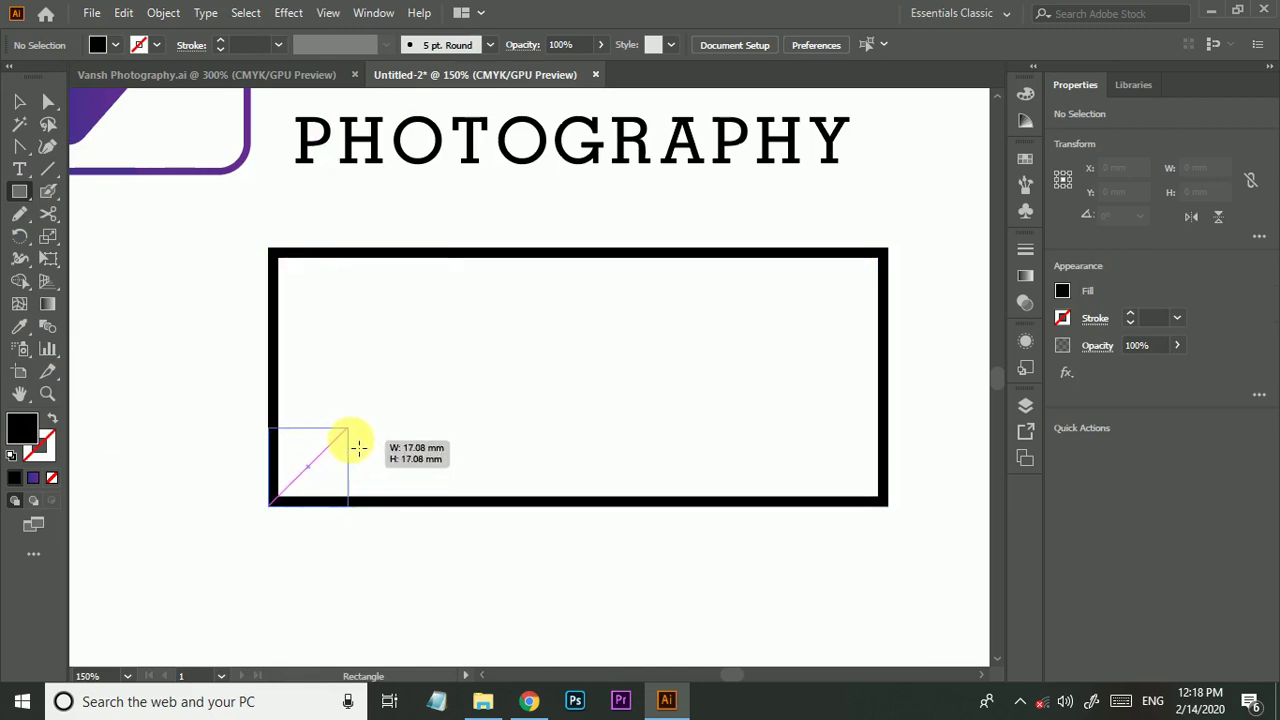
# Finish the corner square and give it a black stroke with no fill.
pyautogui.moveTo(362, 441); pyautogui.dragTo(362, 413)
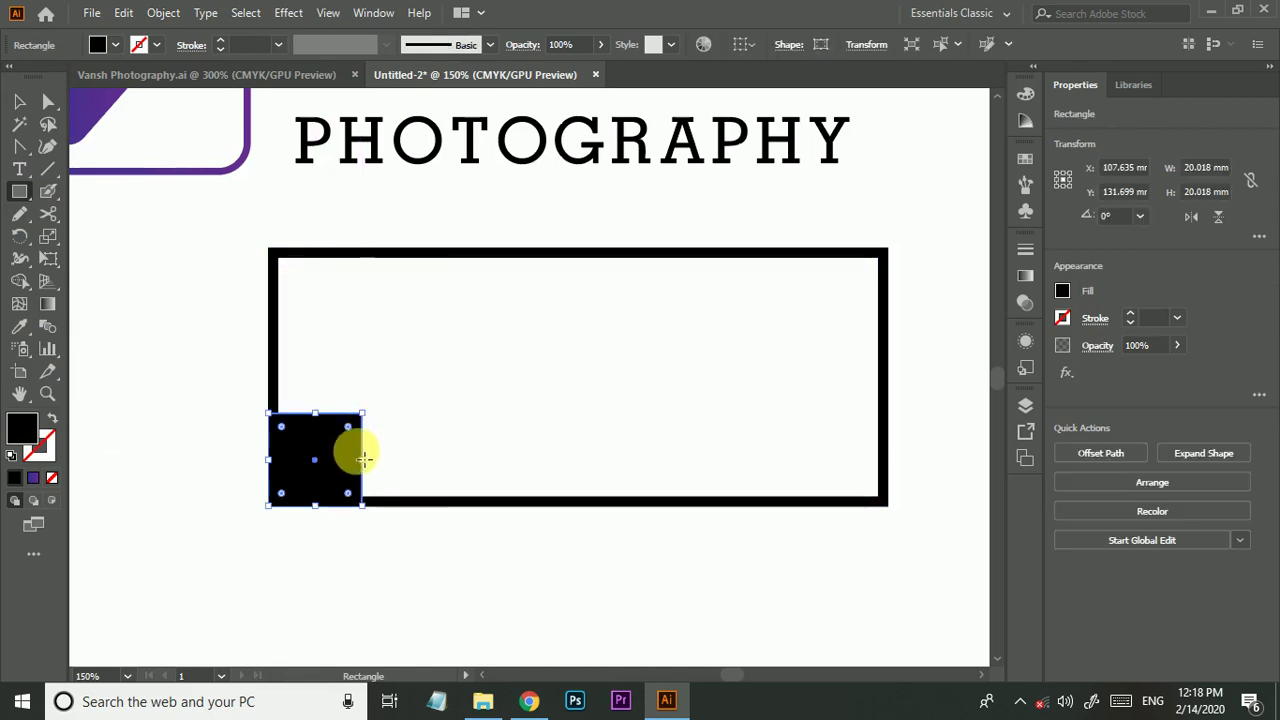
pyautogui.press('v')
pyautogui.click(14, 460)
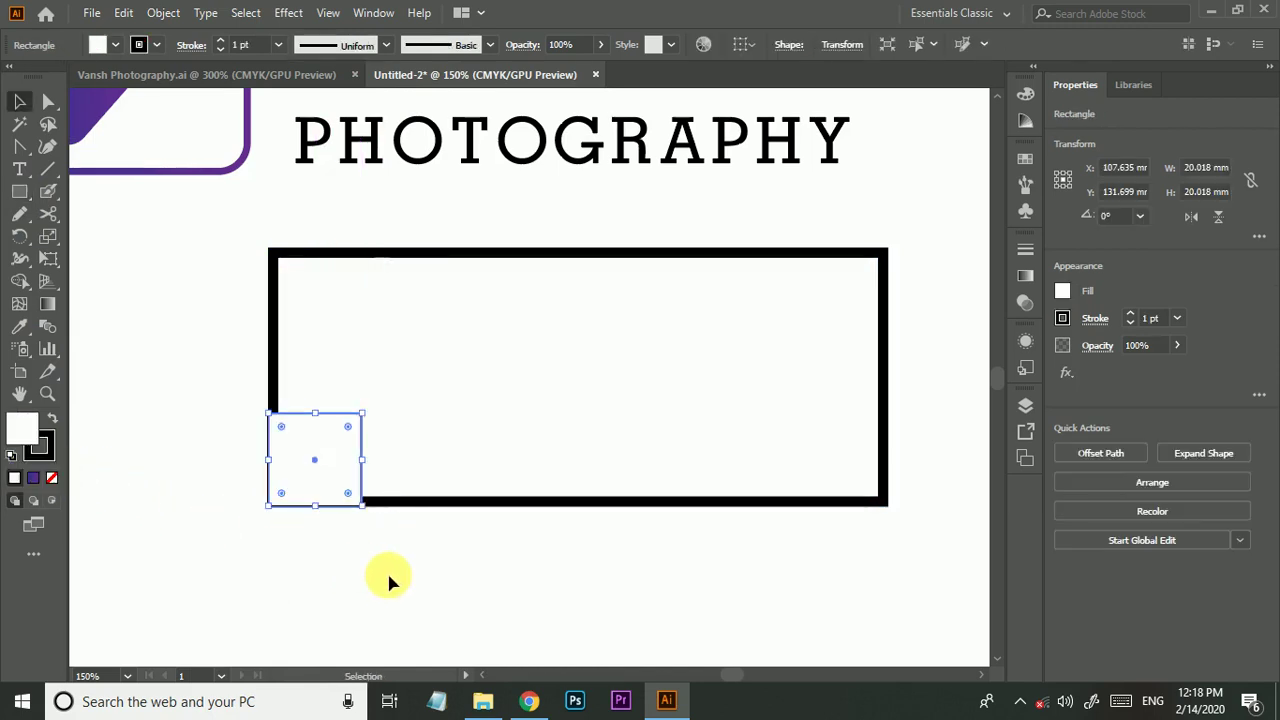
pyautogui.click(362, 530)
pyautogui.click(347, 490)
pyautogui.click(52, 477)
pyautogui.click(285, 562)
# Select the square and frame, and split off the corner with the Shape Builder.
pyautogui.scroll(1, 362, 510)
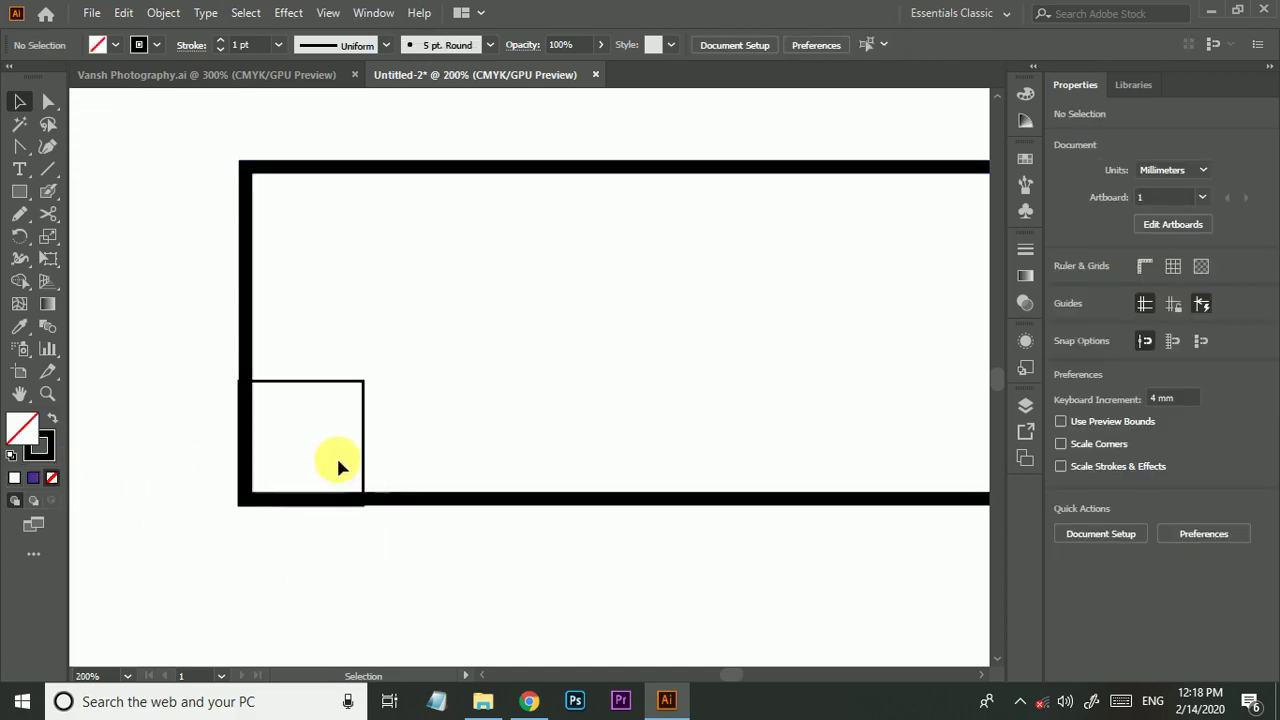
pyautogui.moveTo(396, 568); pyautogui.dragTo(330, 440)
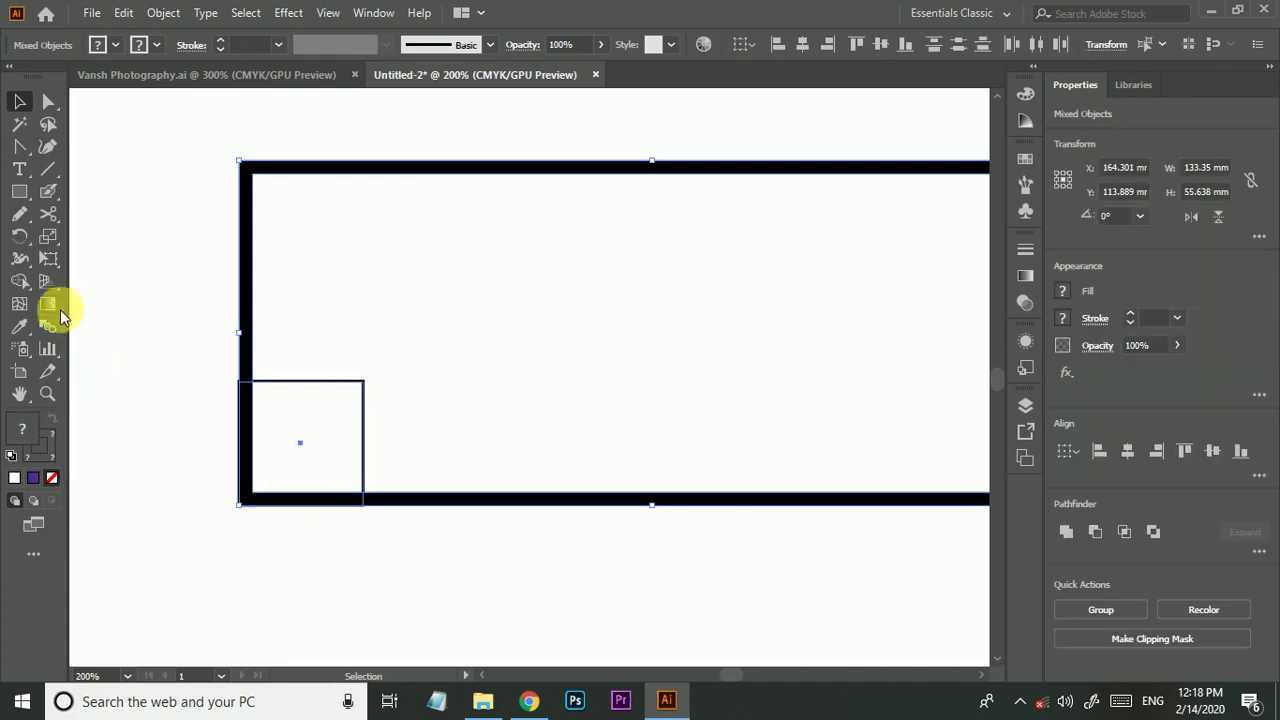
pyautogui.click(21, 285)
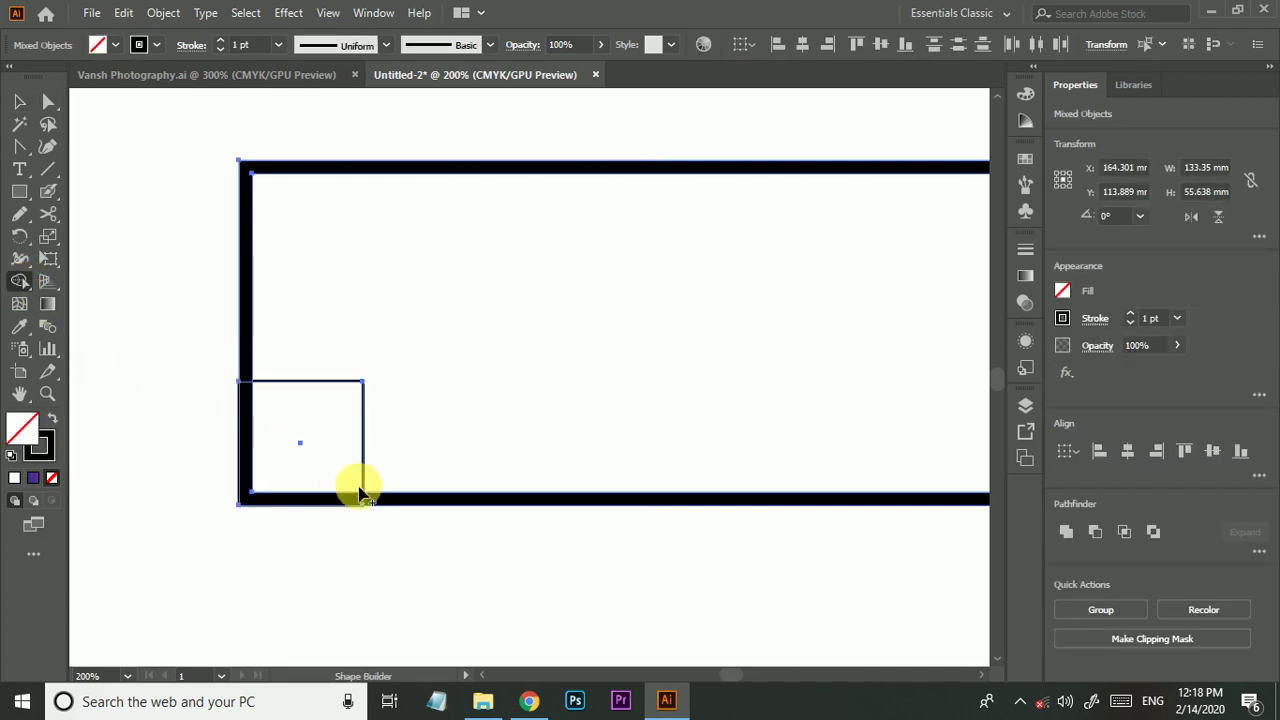
pyautogui.click(315, 505)
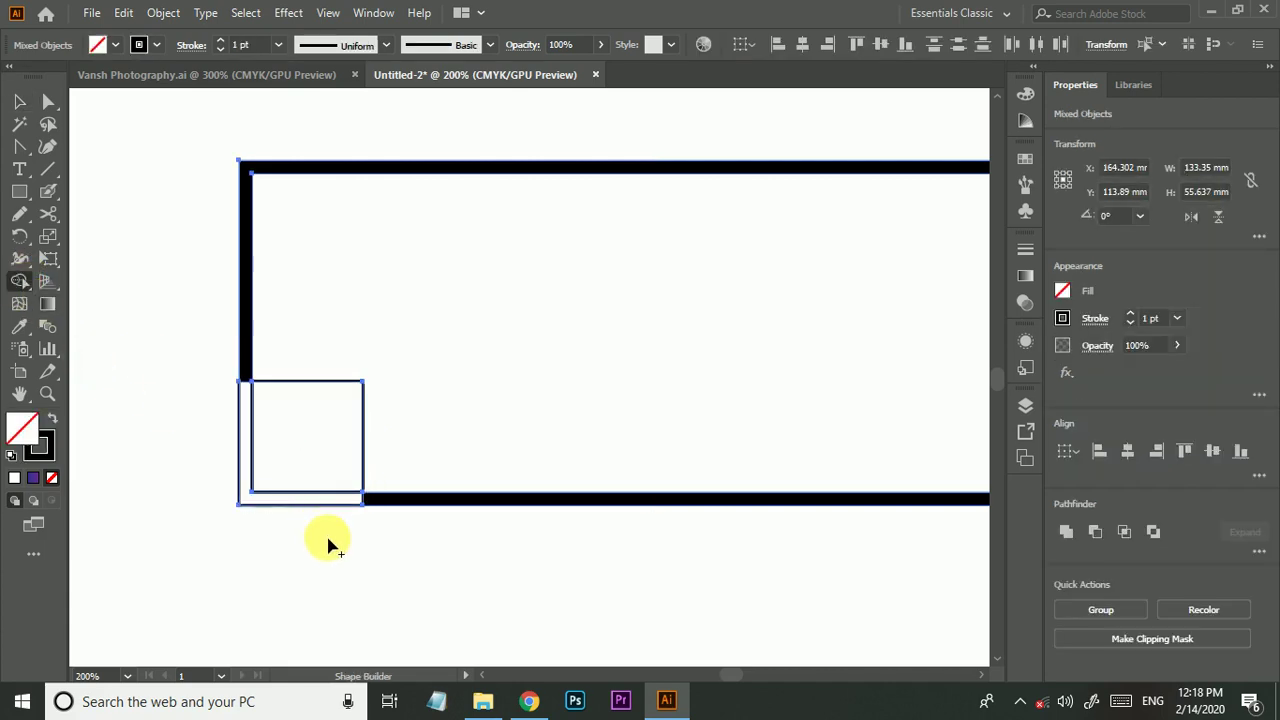
# Pull the L-shaped corner piece aside and delete the leftover frame and square.
pyautogui.press('v')
pyautogui.click(315, 540)
pyautogui.hotkey('ctrl', '-')
pyautogui.moveTo(315, 520)
pyautogui.mouseDown()
pyautogui.moveTo(273, 553)
pyautogui.moveTo(268, 575)
pyautogui.mouseUp()
pyautogui.click(402, 583)
pyautogui.click(486, 503)
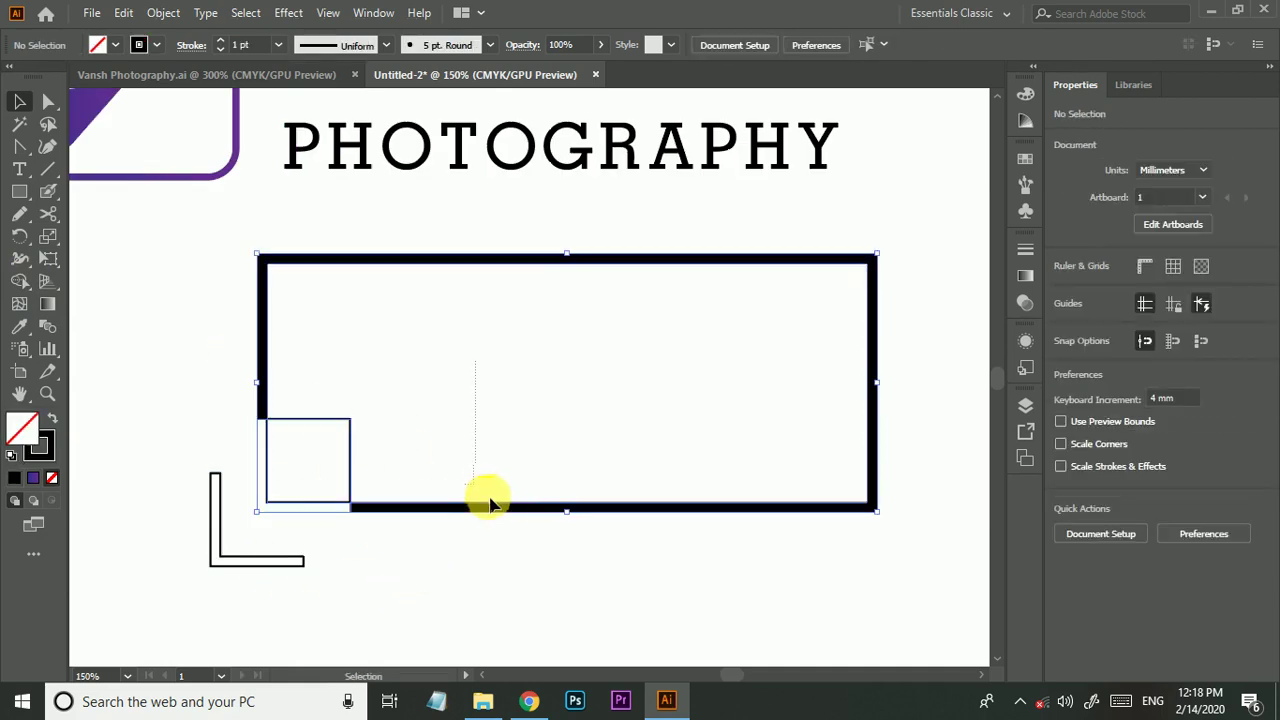
pyautogui.press('Delete')
# Shift the VANSH PHOTOGRAPHY wordmark slightly to the right.
pyautogui.hotkey('ctrl', '-')
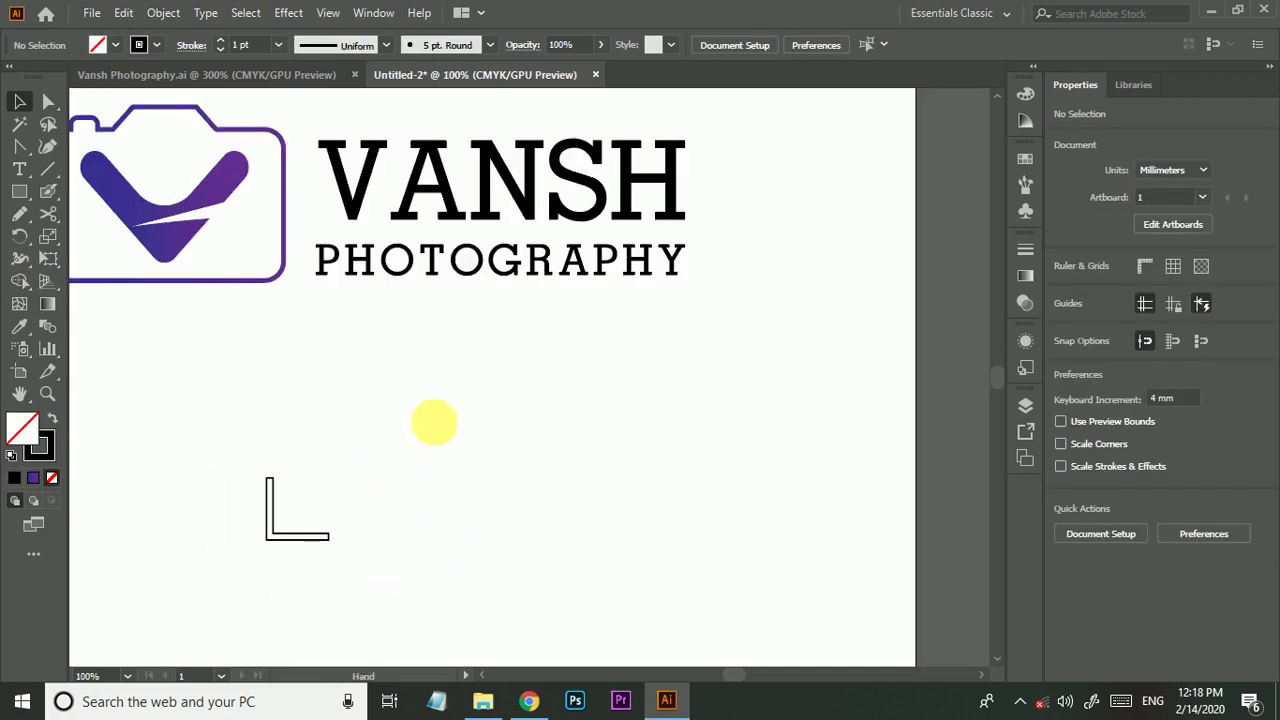
pyautogui.scroll(2, 431, 423)
pyautogui.moveTo(278, 589); pyautogui.dragTo(346, 452)
pyautogui.scroll(2, 400, 453)
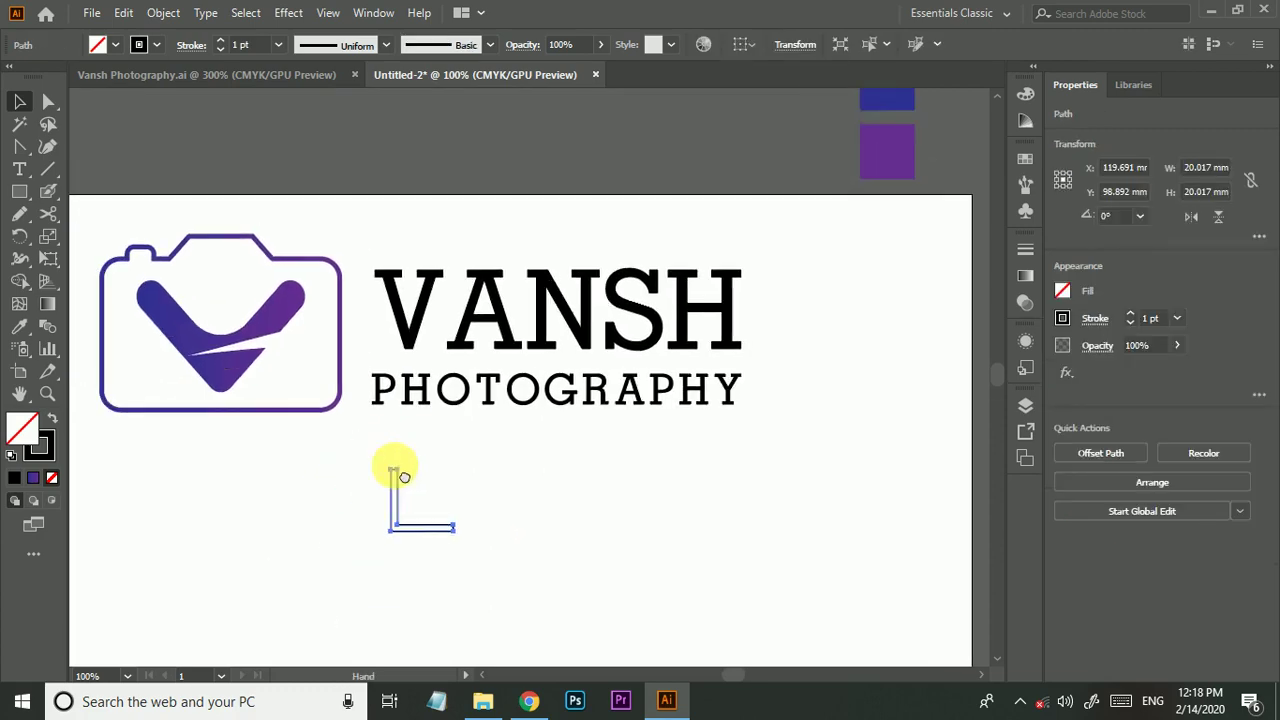
pyautogui.click(612, 355)
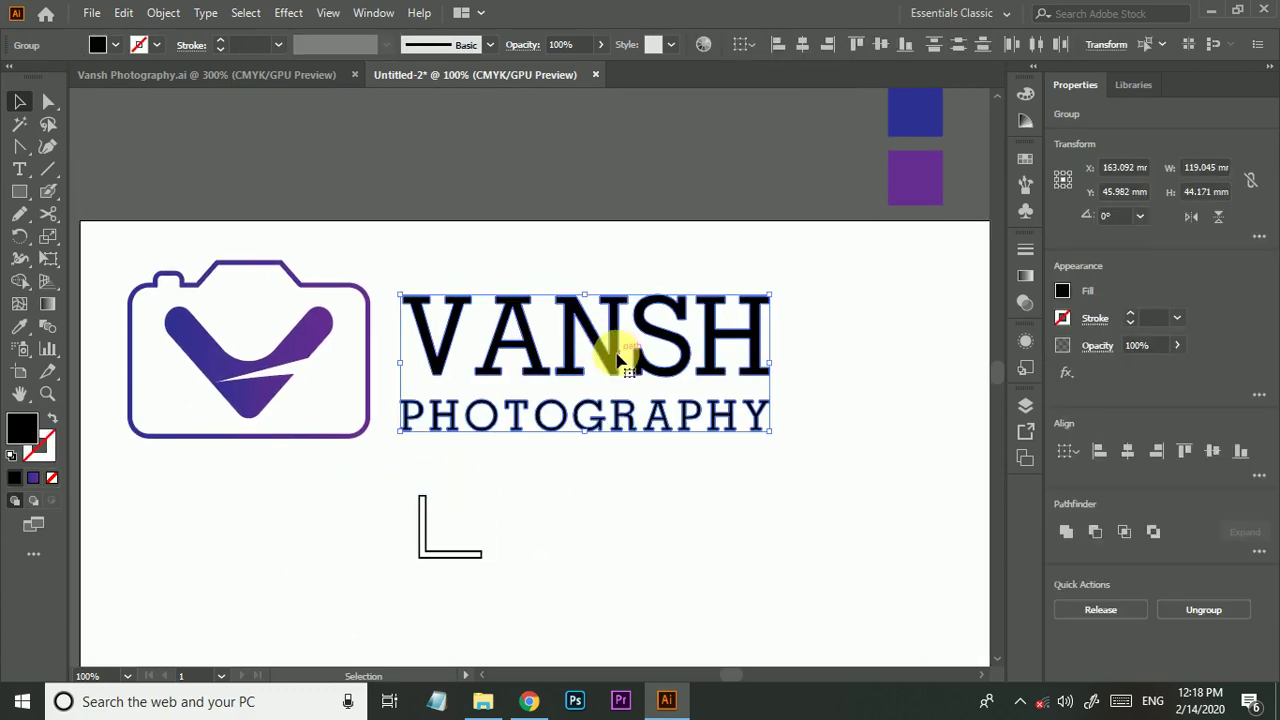
pyautogui.moveTo(618, 358); pyautogui.dragTo(651, 358)
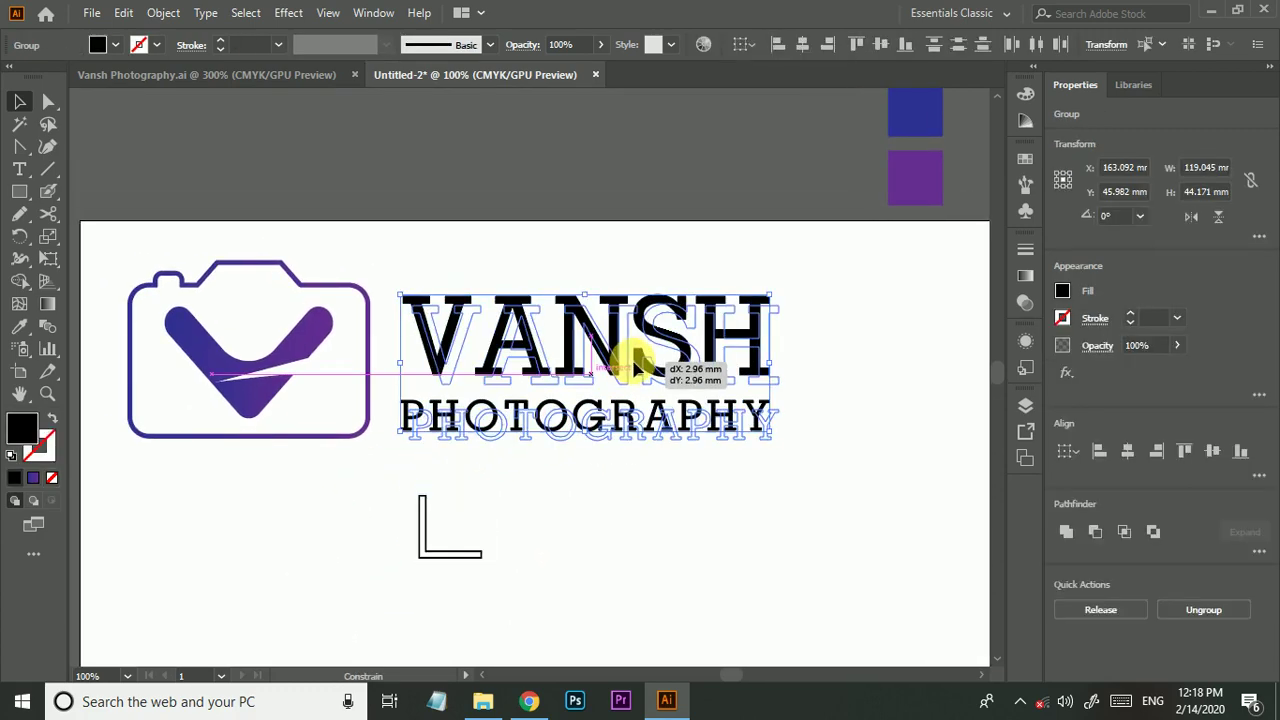
# Place the L bracket at PHOTOGRAPHY's lower-left and make it solid black.
pyautogui.click(623, 508)
pyautogui.moveTo(423, 532); pyautogui.dragTo(423, 430)
pyautogui.scroll(1, 477, 435)
pyautogui.scroll(1, 445, 450)
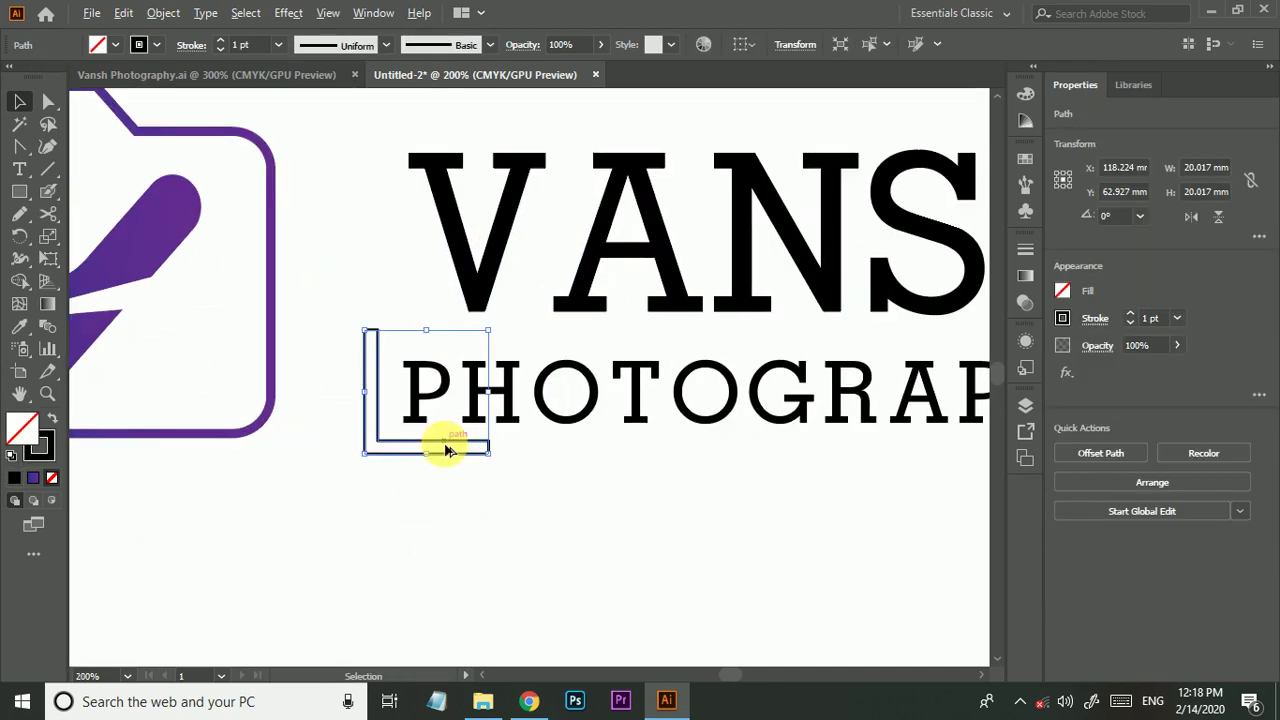
pyautogui.click(52, 418)
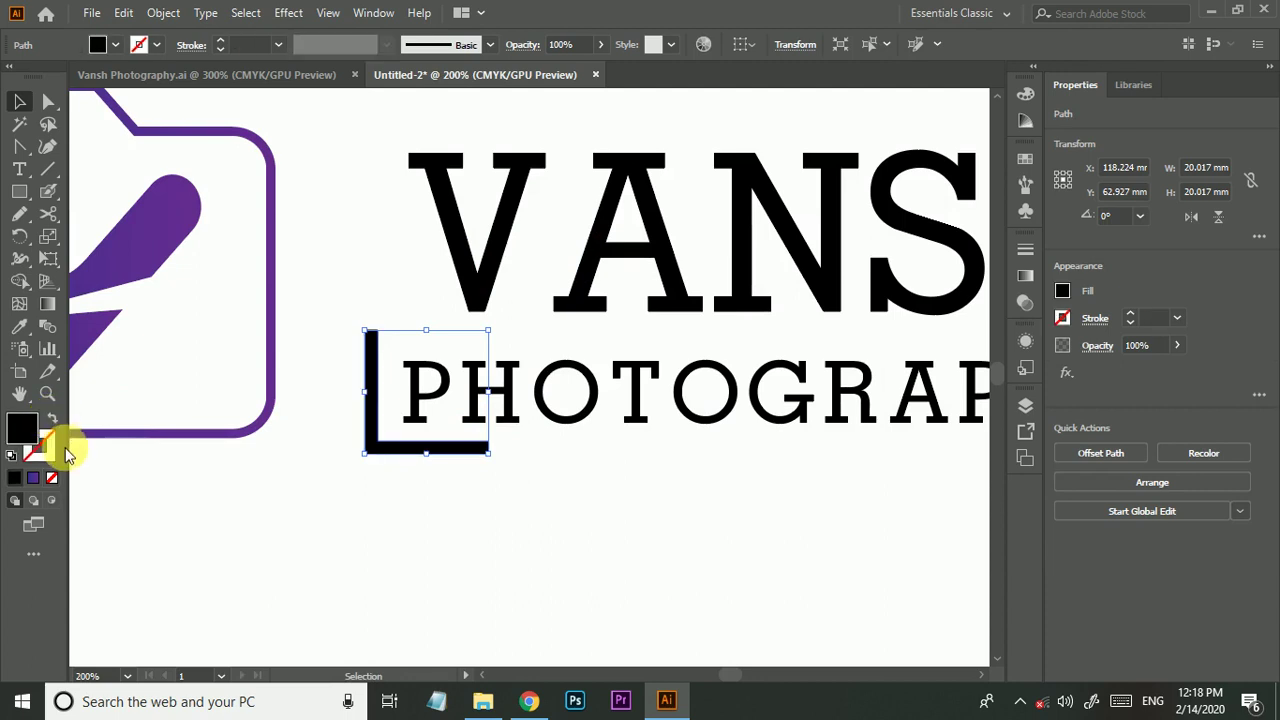
pyautogui.click(511, 530)
pyautogui.moveTo(614, 491); pyautogui.dragTo(480, 523)
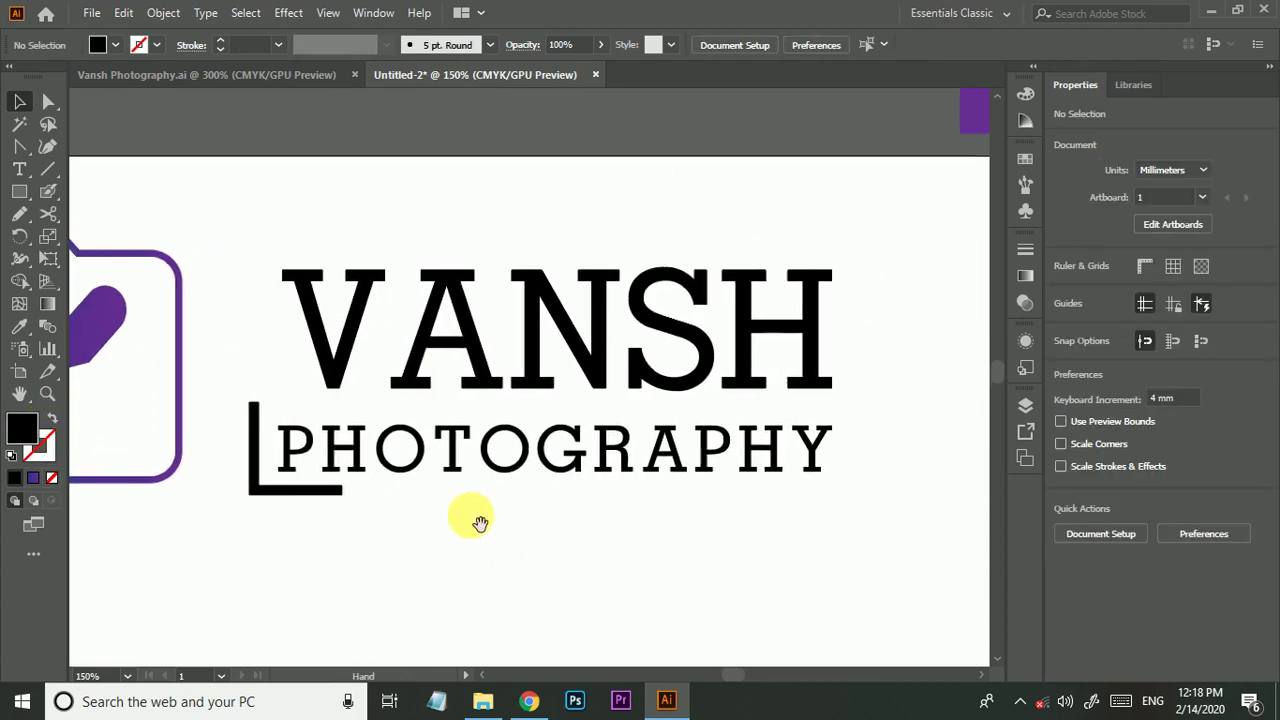
pyautogui.click(306, 497)
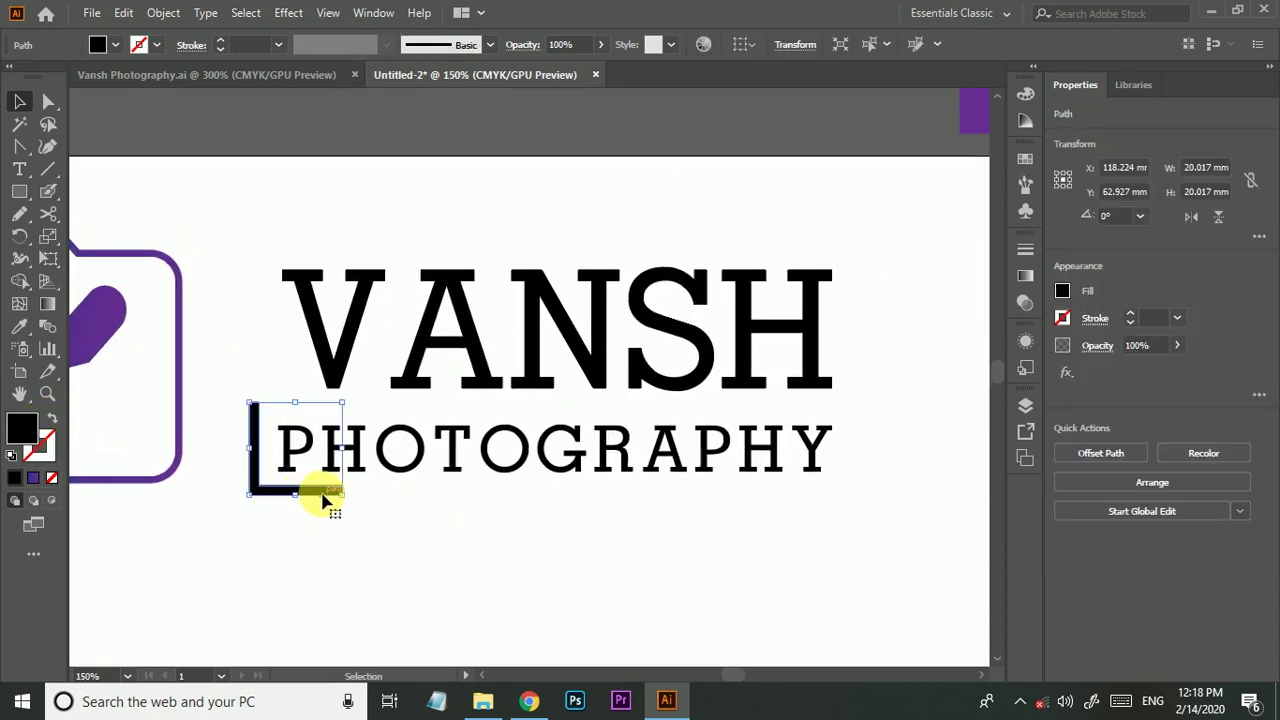
# Make a vertically reflected copy of the black L bracket.
pyautogui.rightClick(322, 498)
pyautogui.moveTo(379, 375)
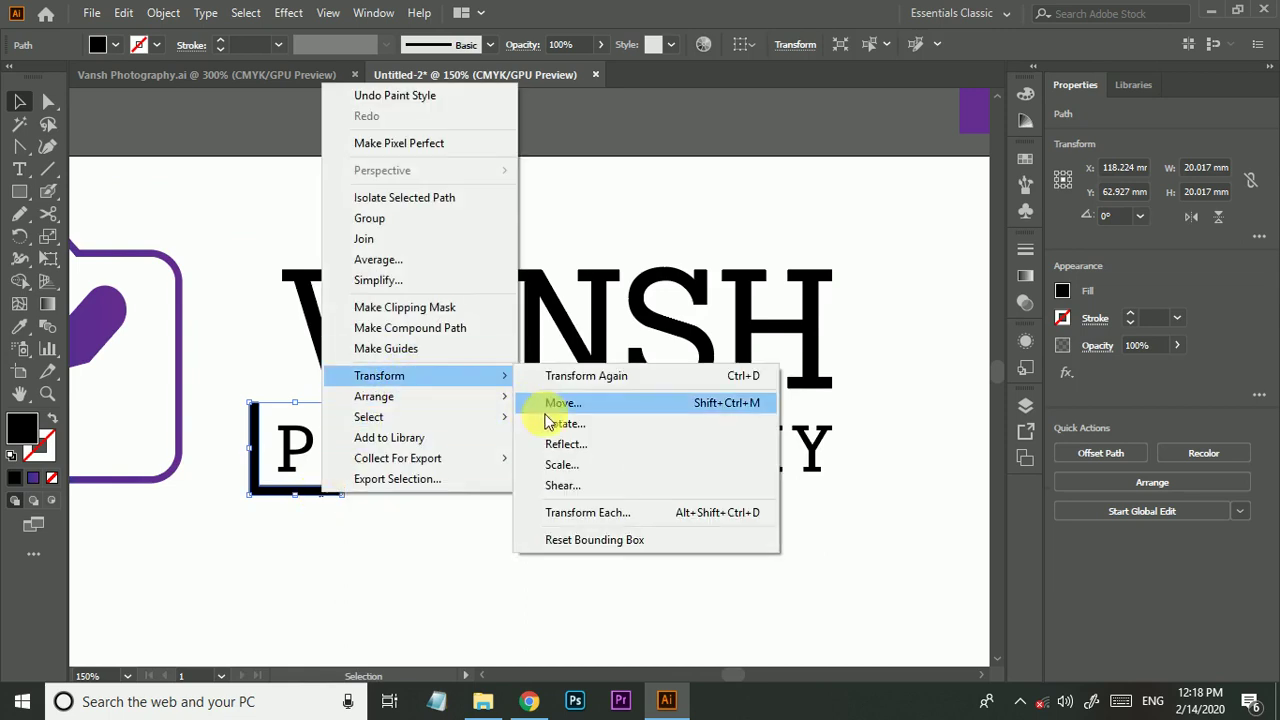
pyautogui.click(590, 445)
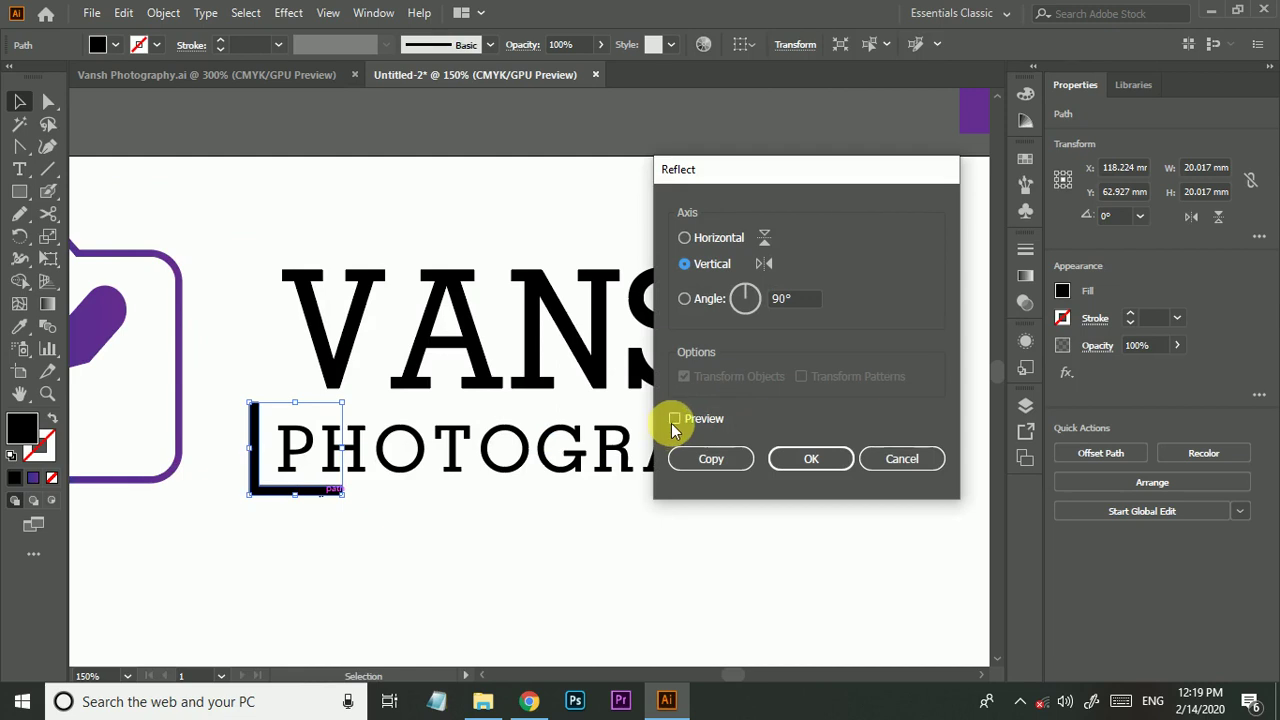
pyautogui.click(674, 419)
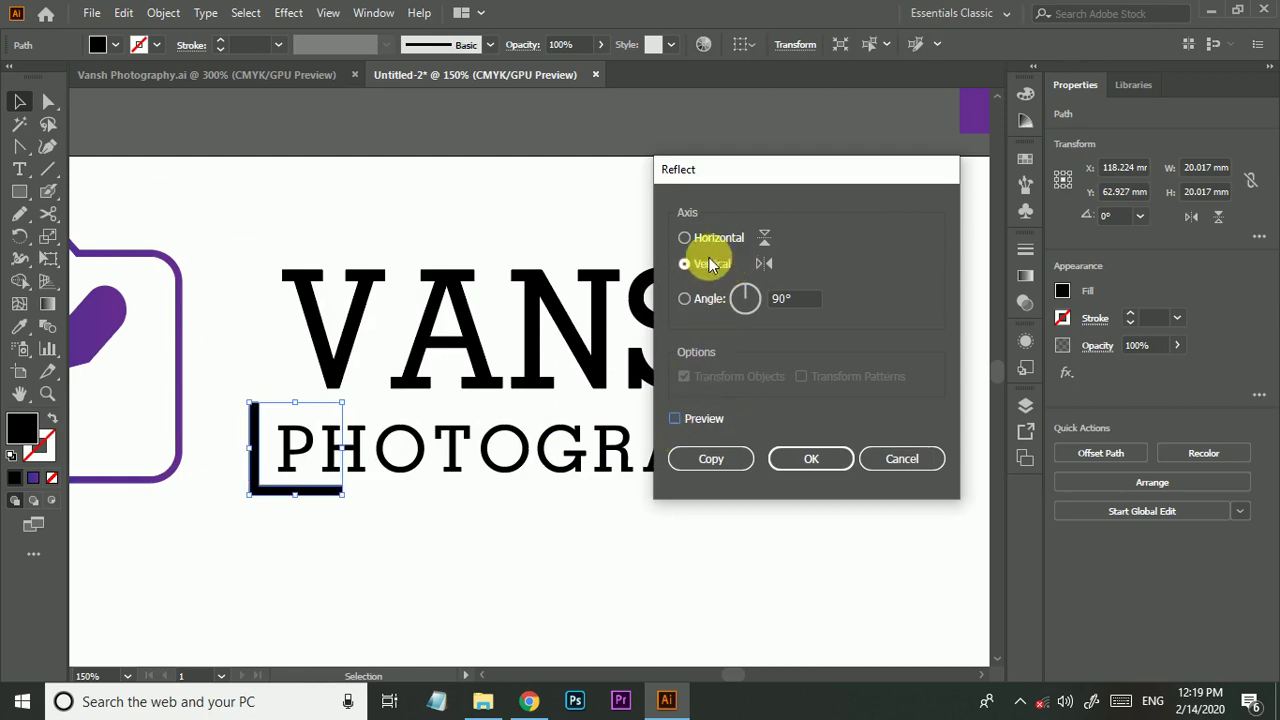
pyautogui.click(704, 462)
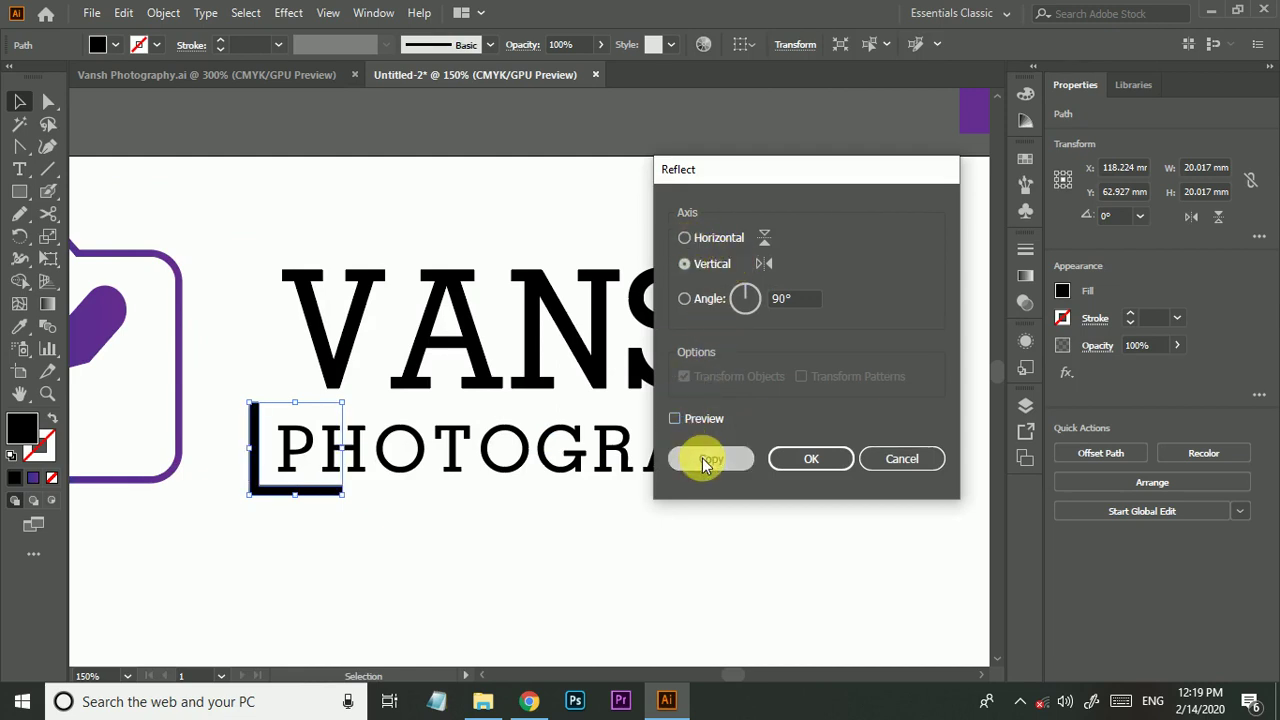
# Flip the copy upside down and place it at the top-right beside the H.
pyautogui.moveTo(340, 475)
pyautogui.mouseDown()
pyautogui.moveTo(465, 507)
pyautogui.moveTo(861, 506)
pyautogui.mouseUp()
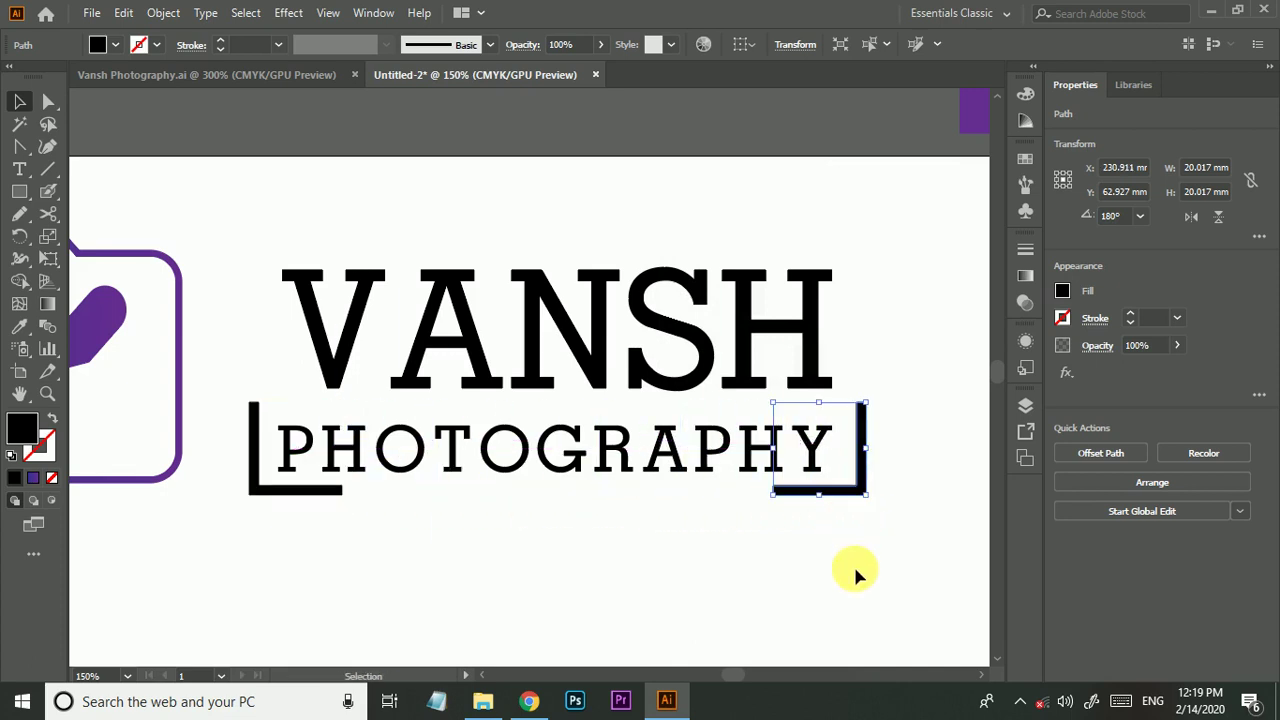
pyautogui.click(1218, 218)
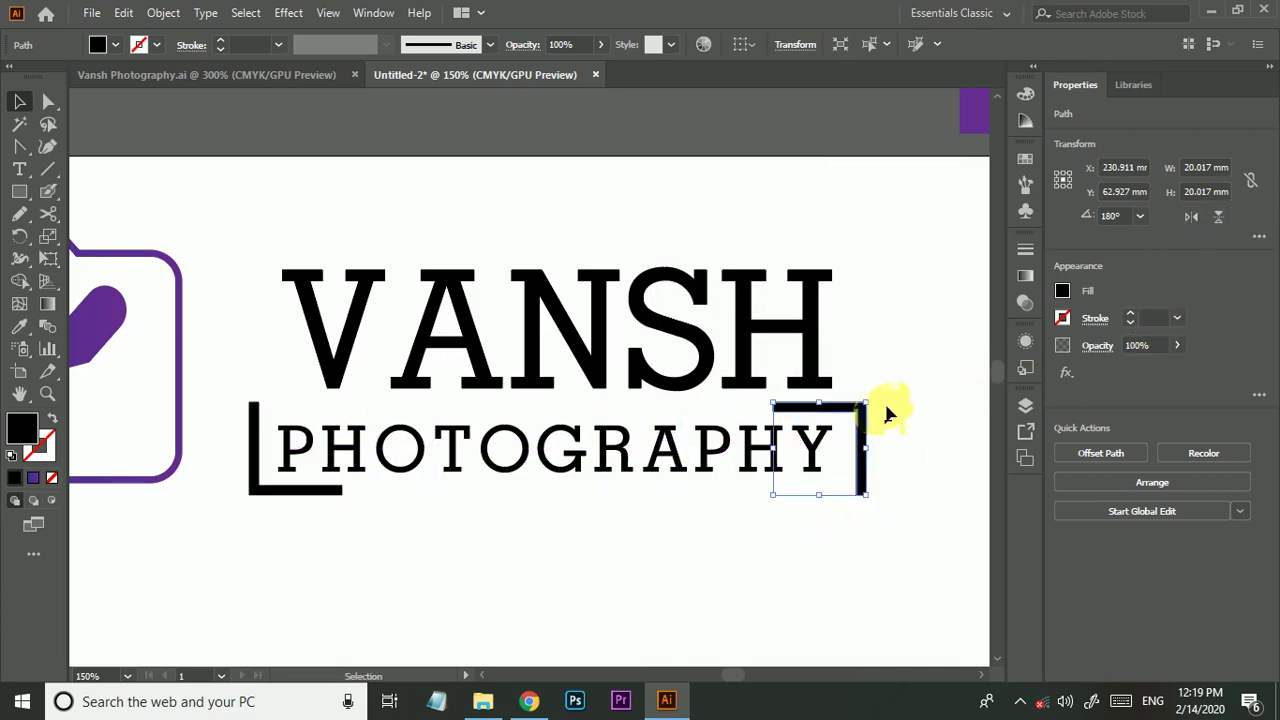
pyautogui.moveTo(866, 432); pyautogui.dragTo(858, 272)
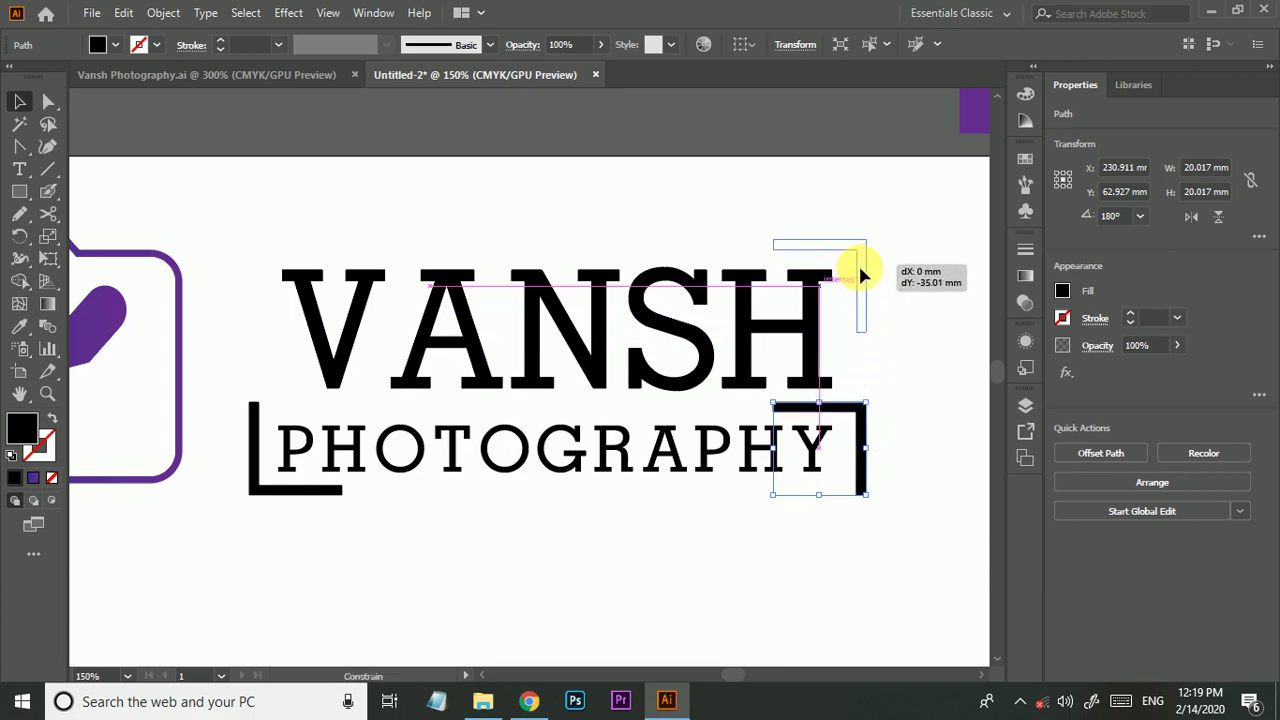
pyautogui.click(925, 383)
pyautogui.hotkey('ctrl', '1')
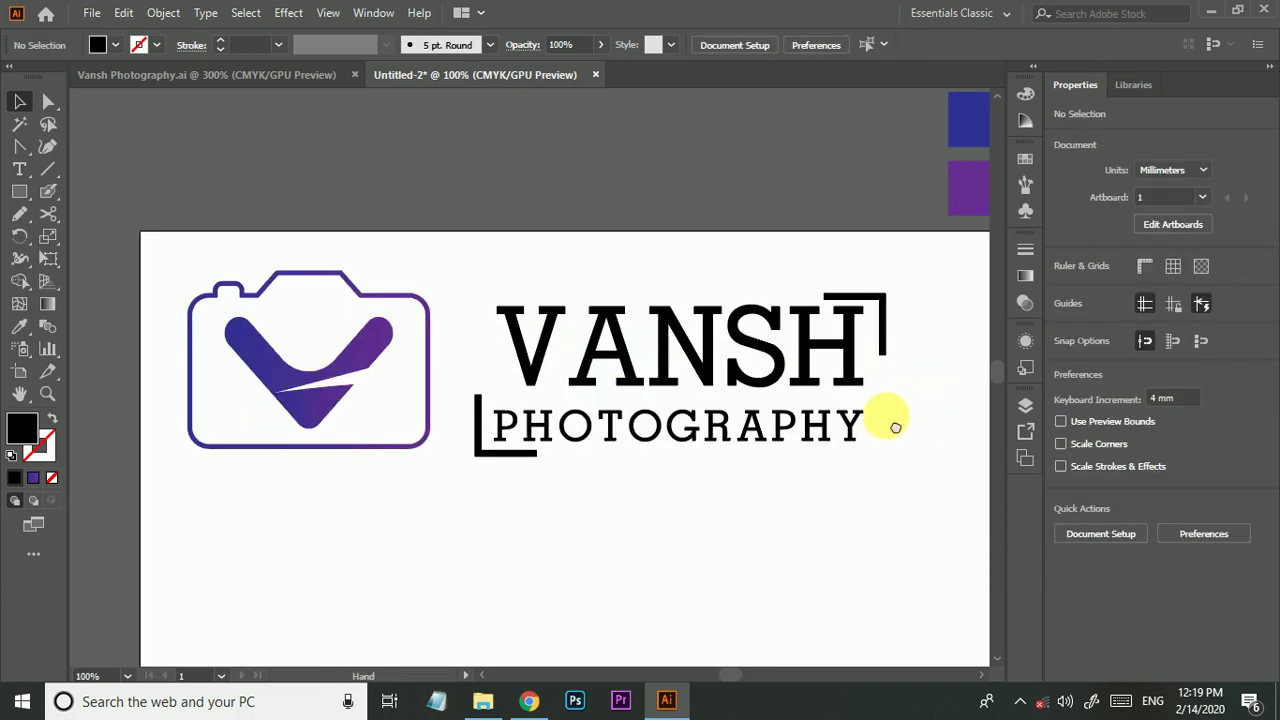
# Group the wordmark with its brackets, and group the camera icon parts.
pyautogui.moveTo(895, 427); pyautogui.dragTo(838, 388)
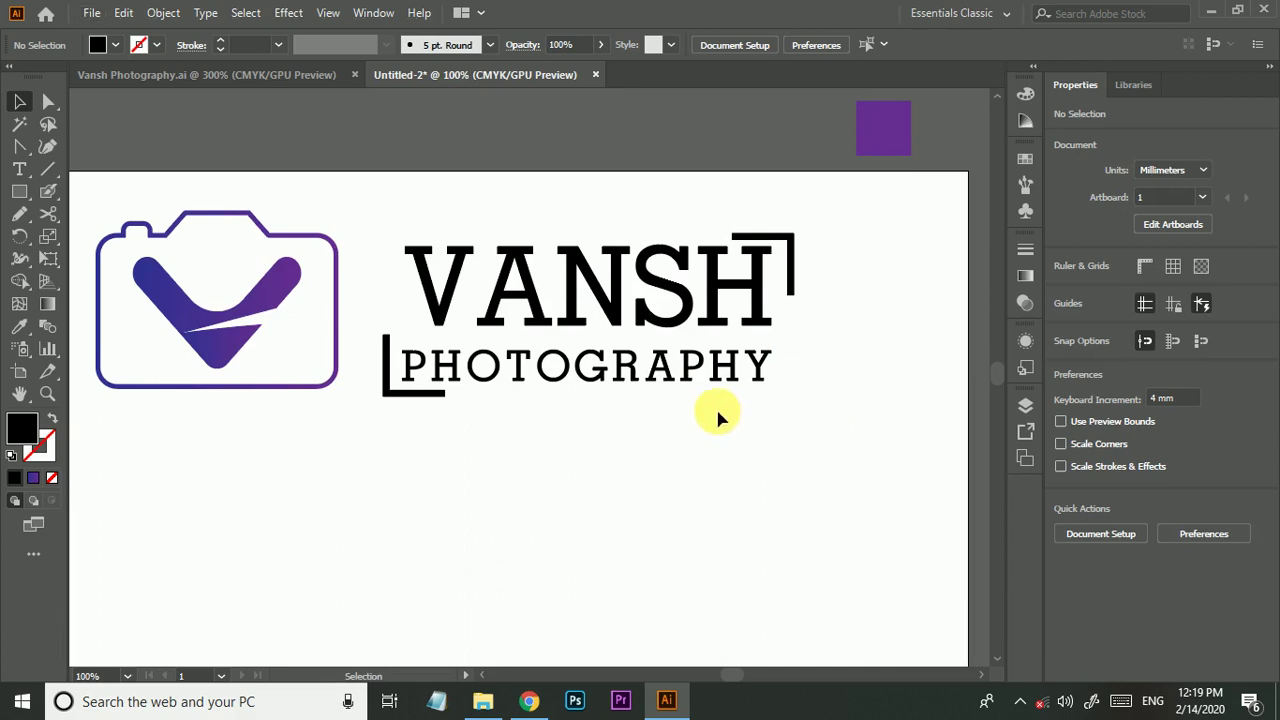
pyautogui.scroll(-1, 588, 438)
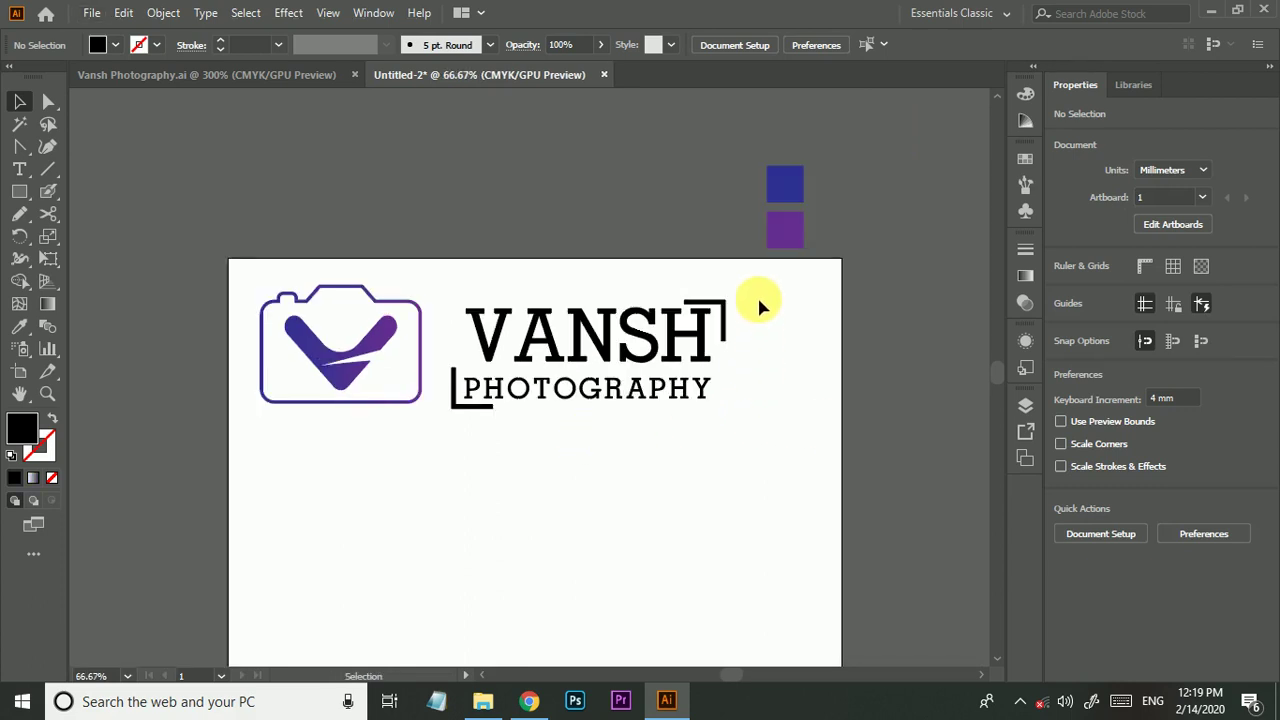
pyautogui.moveTo(444, 416); pyautogui.dragTo(448, 414)
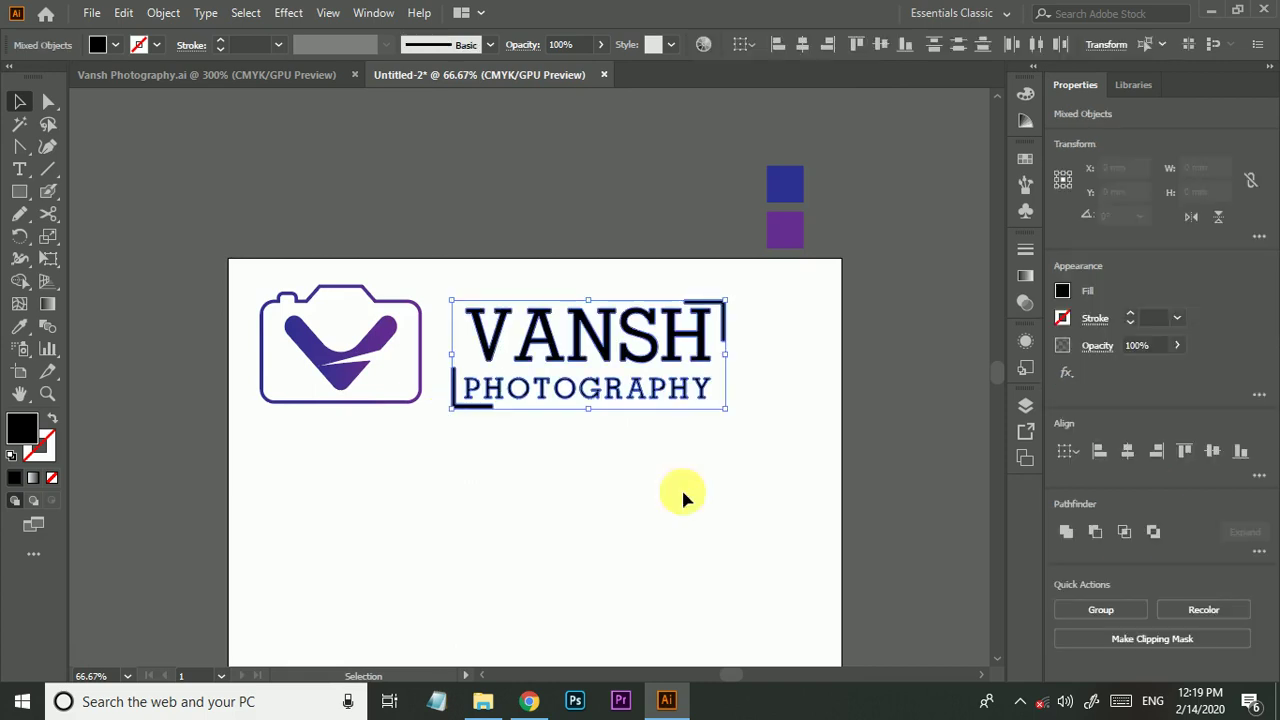
pyautogui.click(494, 534)
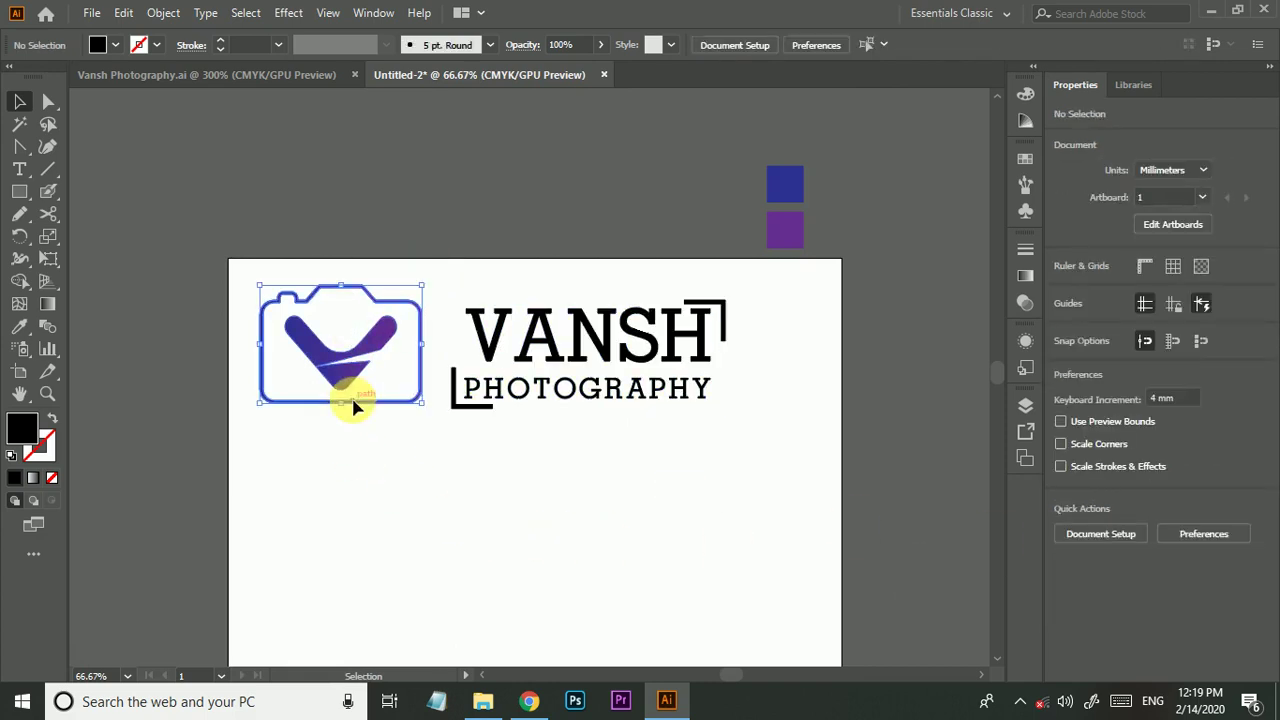
pyautogui.click(352, 398)
pyautogui.click(1115, 612)
# Align the camera group and wordmark group on their vertical centres.
pyautogui.click(737, 546)
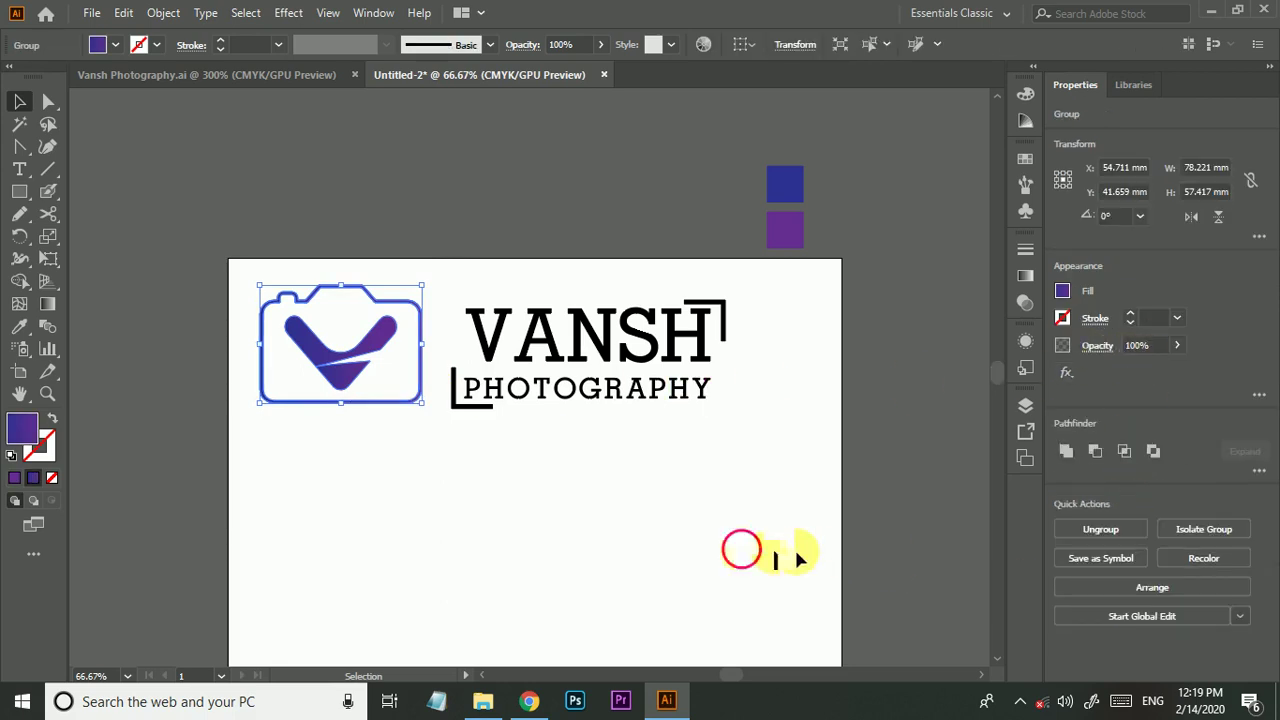
pyautogui.scroll(1, 529, 329)
pyautogui.moveTo(612, 272); pyautogui.dragTo(303, 385)
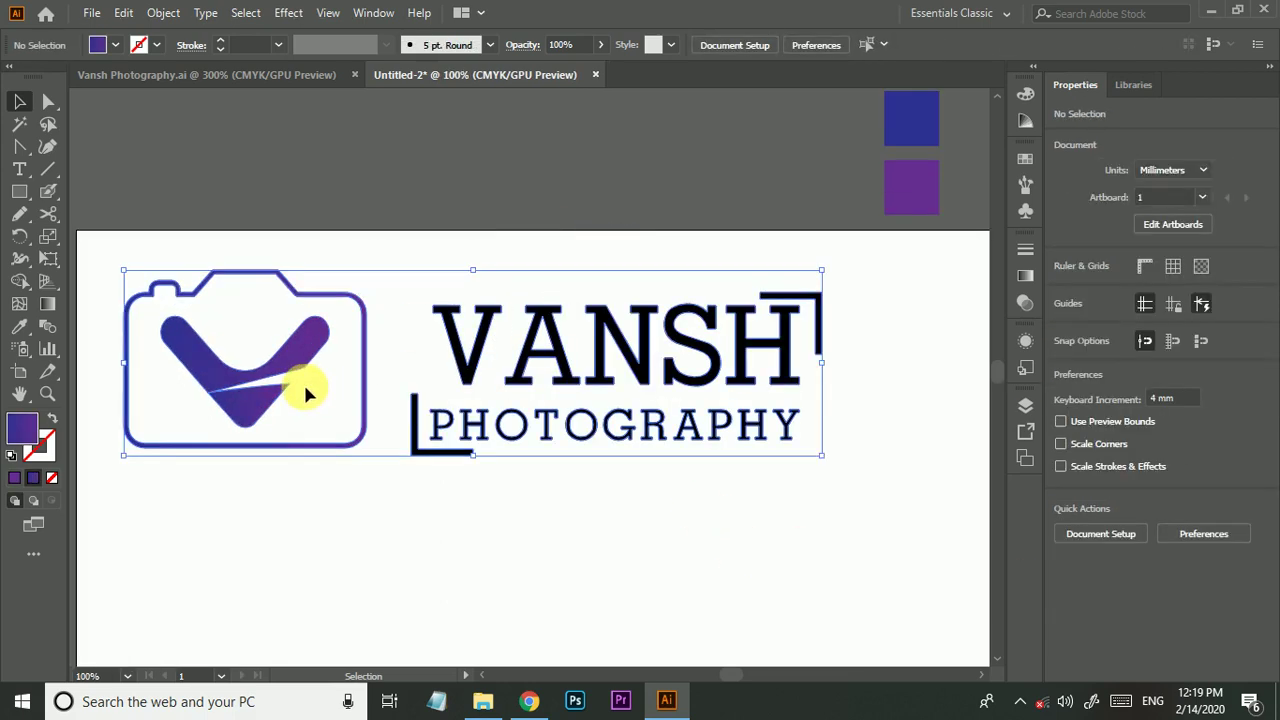
pyautogui.click(879, 48)
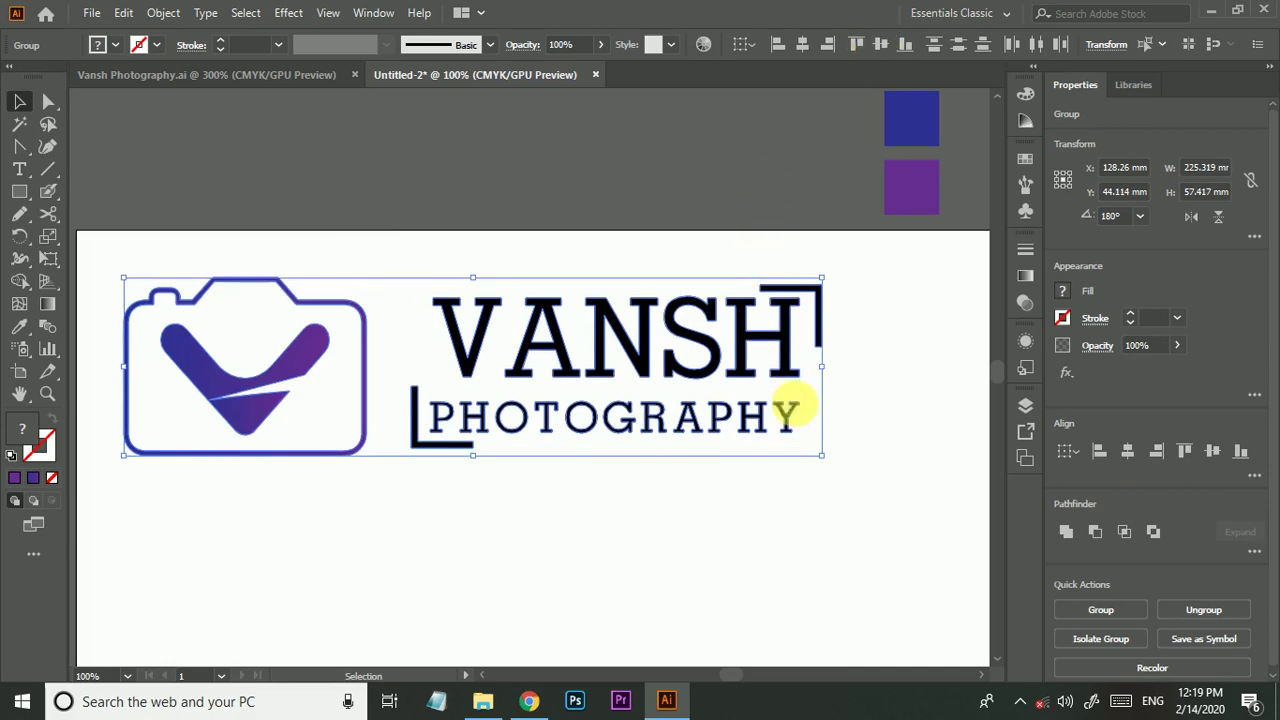
pyautogui.click(795, 465)
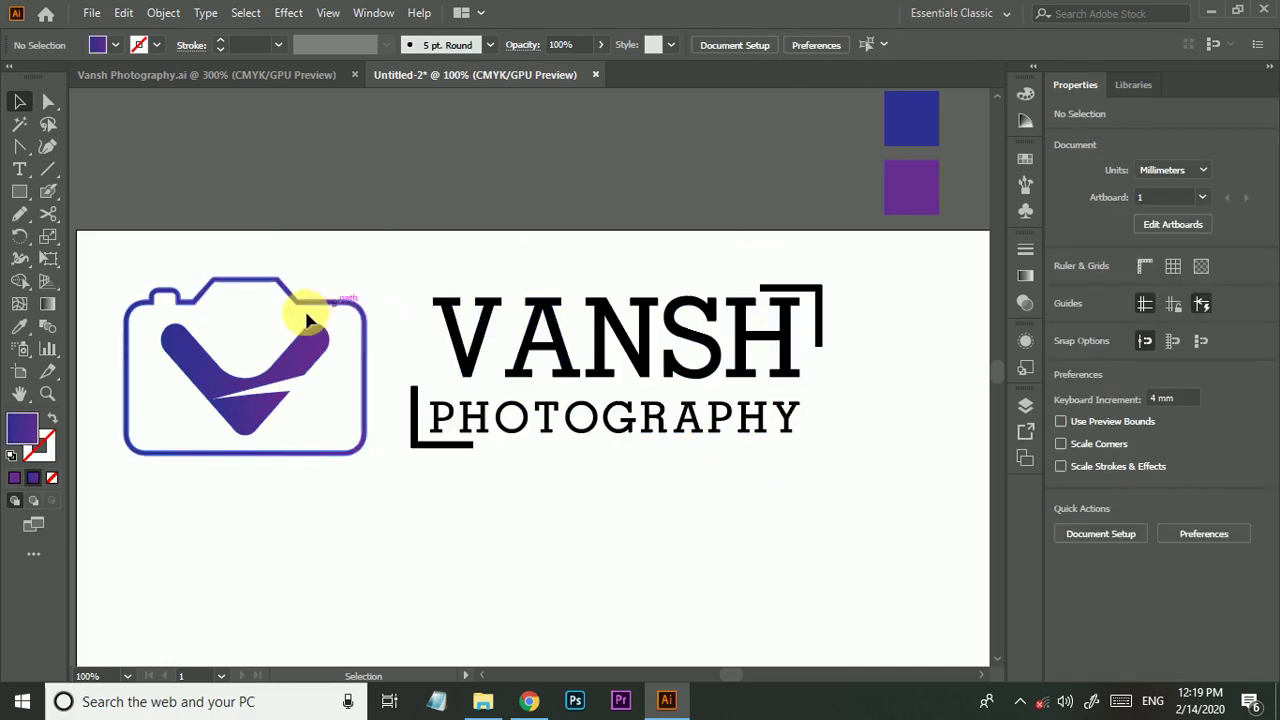
# Shrink the camera icon to about 71.8 × 52.7 mm and place it left of VANSH.
pyautogui.moveTo(307, 311); pyautogui.dragTo(750, 365)
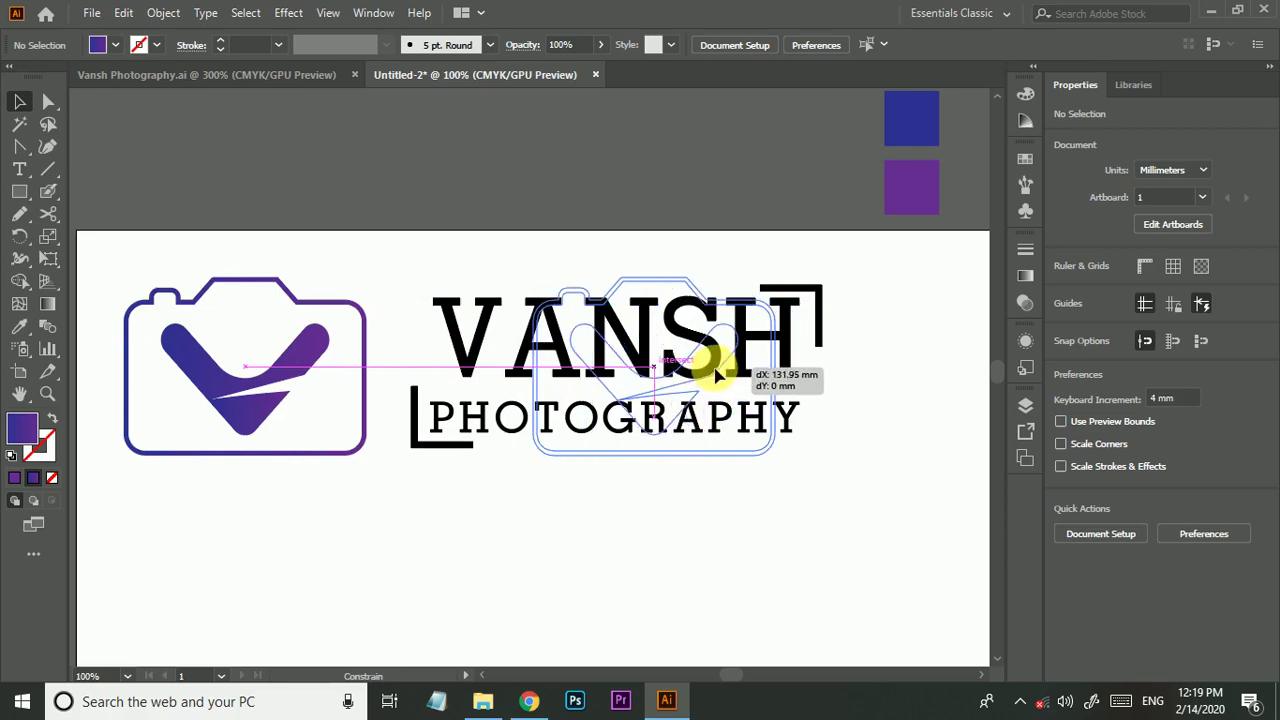
pyautogui.moveTo(750, 365); pyautogui.dragTo(552, 372)
pyautogui.scroll(1, 585, 452)
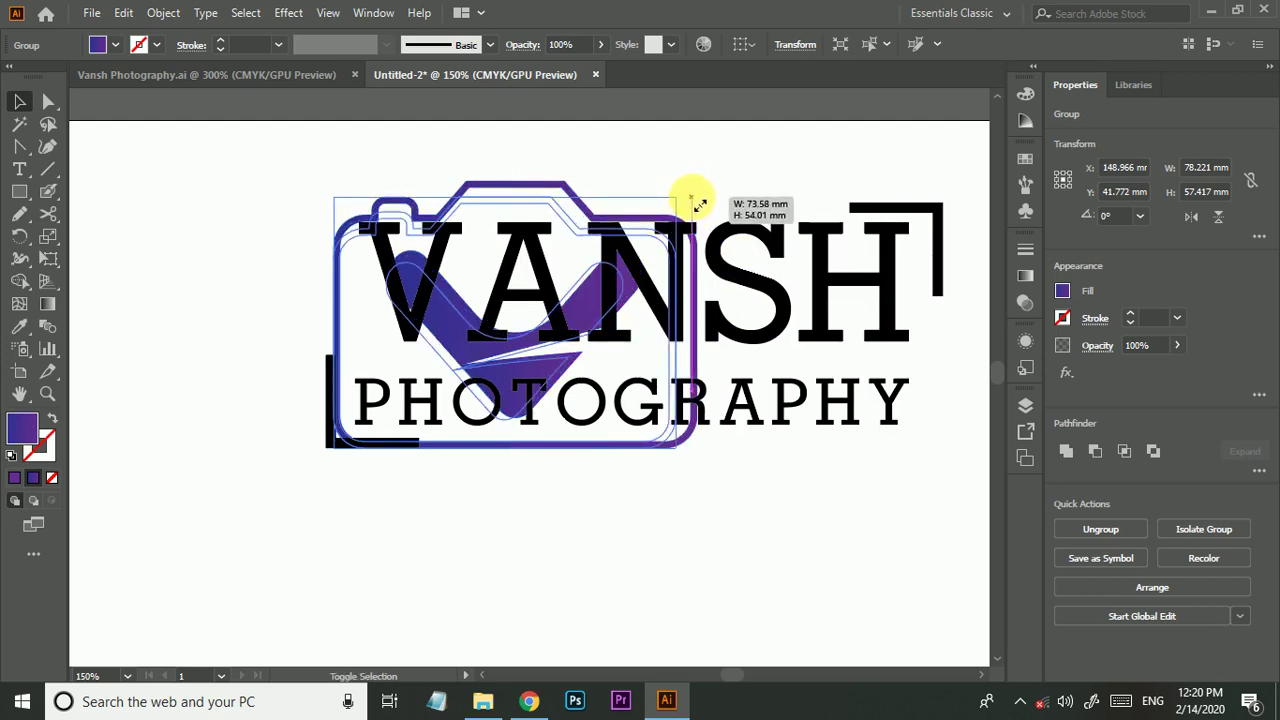
pyautogui.moveTo(708, 190); pyautogui.dragTo(668, 205)
pyautogui.scroll(-1, 636, 258)
pyautogui.moveTo(636, 262); pyautogui.dragTo(552, 325)
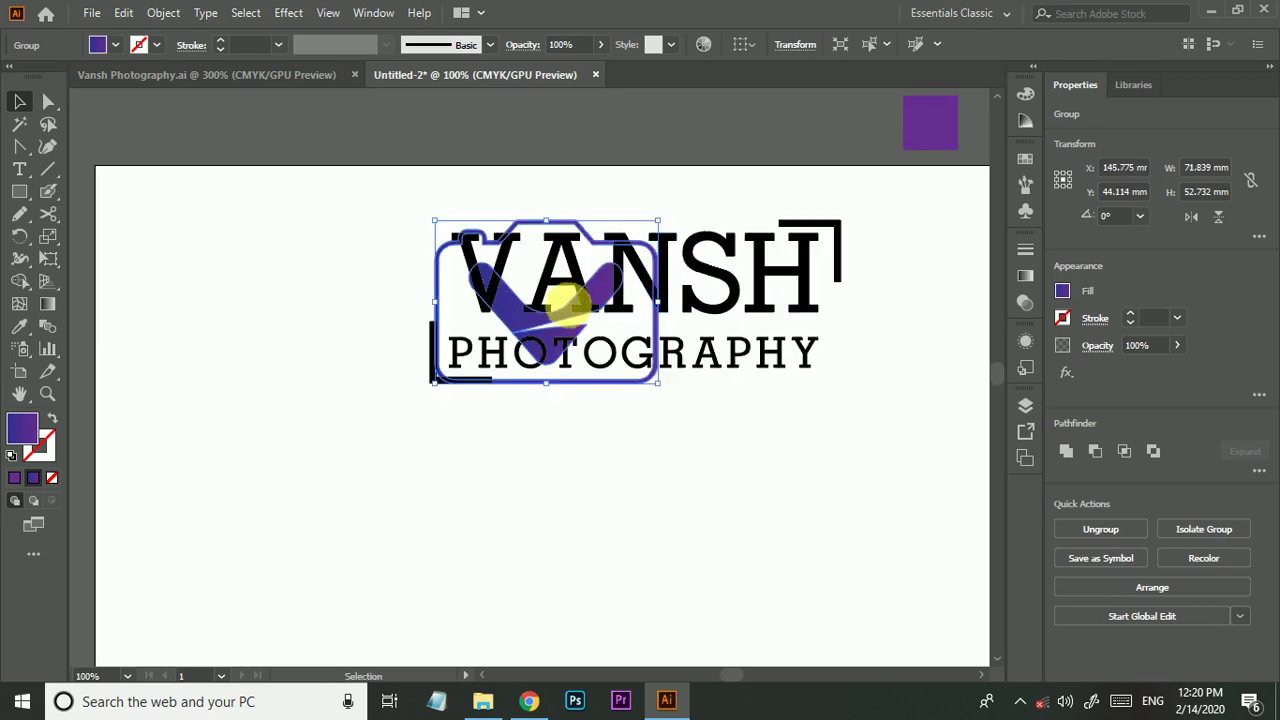
pyautogui.press('Left')
pyautogui.press('Left')
pyautogui.press('Left')
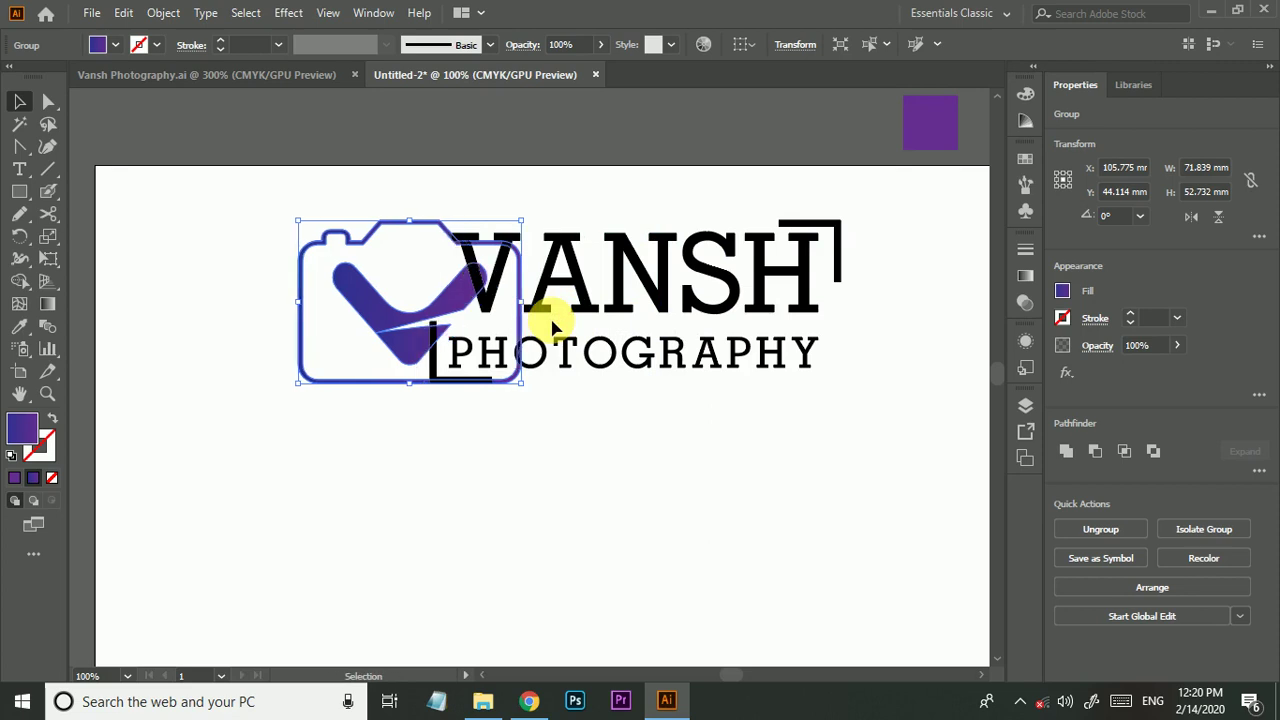
pyautogui.press('Left')
pyautogui.press('Left')
pyautogui.press('Left')
pyautogui.press('Left')
pyautogui.press('Left')
pyautogui.press('Left')
pyautogui.press('Left')
pyautogui.press('Left')
pyautogui.press('Left')
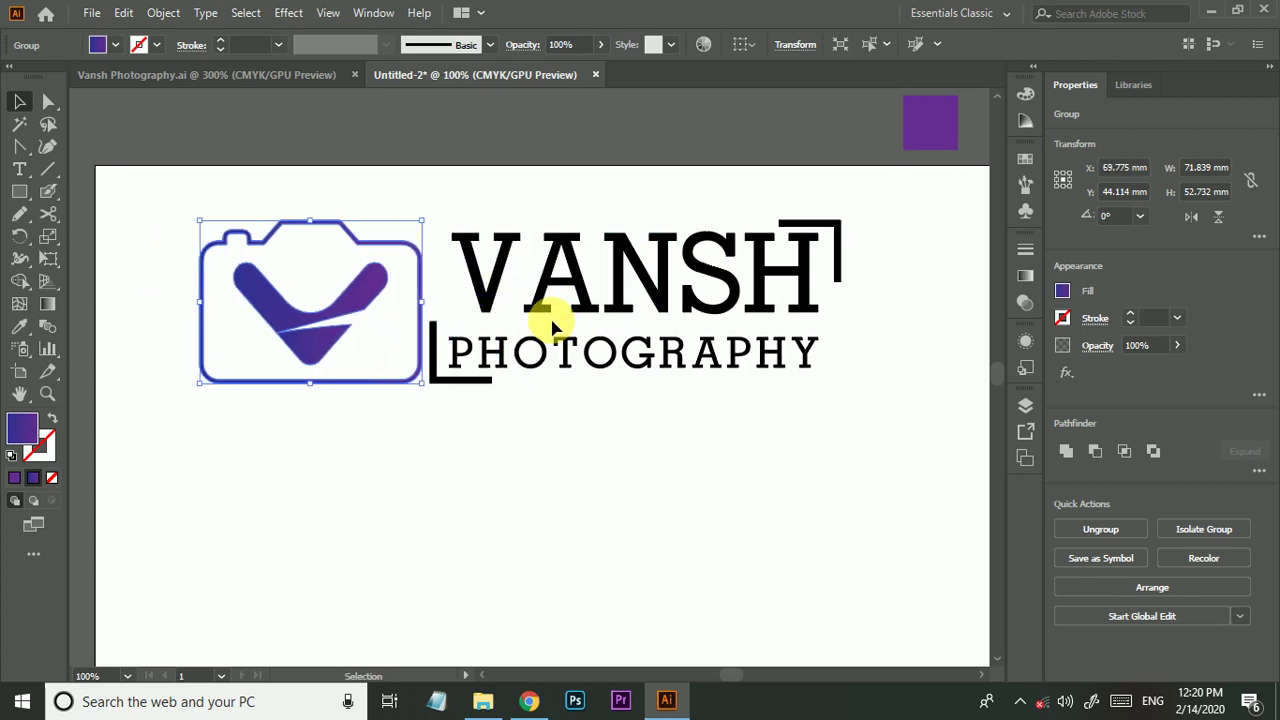
pyautogui.press('Left')
pyautogui.press('Left')
pyautogui.press('Left')
pyautogui.click(612, 425)
pyautogui.hotkey('ctrl', '-')
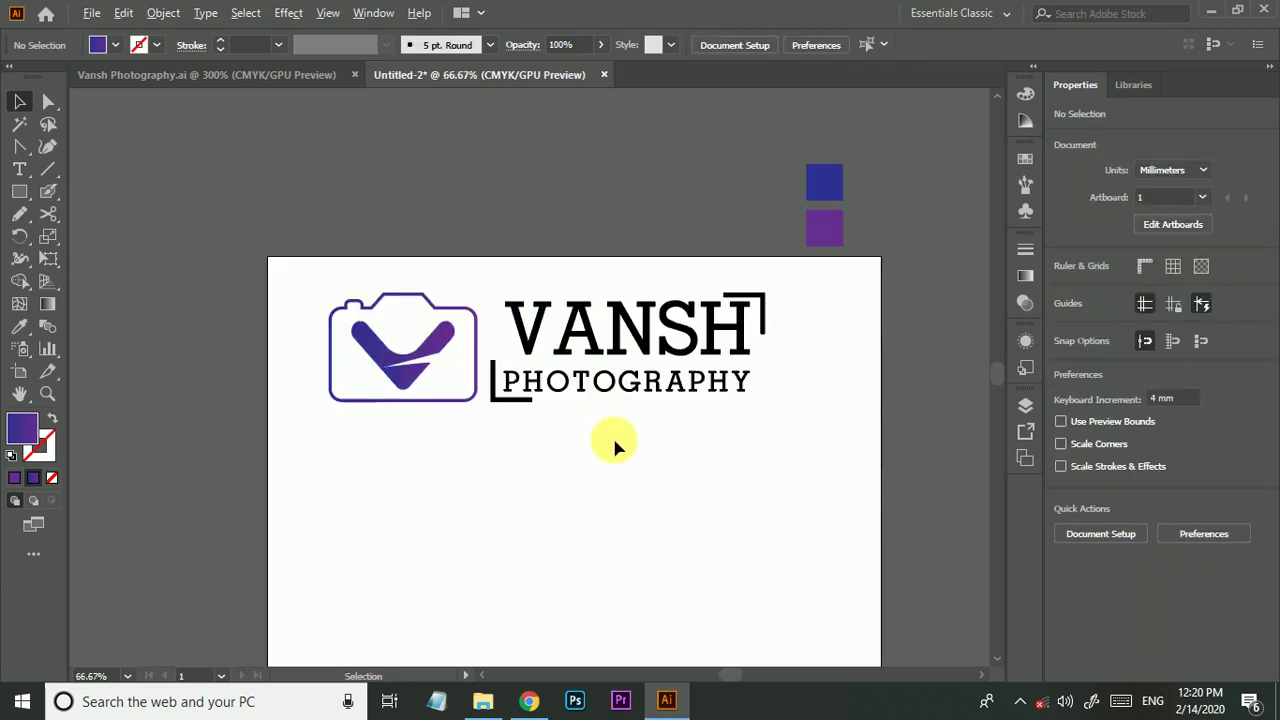
pyautogui.moveTo(786, 506); pyautogui.dragTo(371, 286)
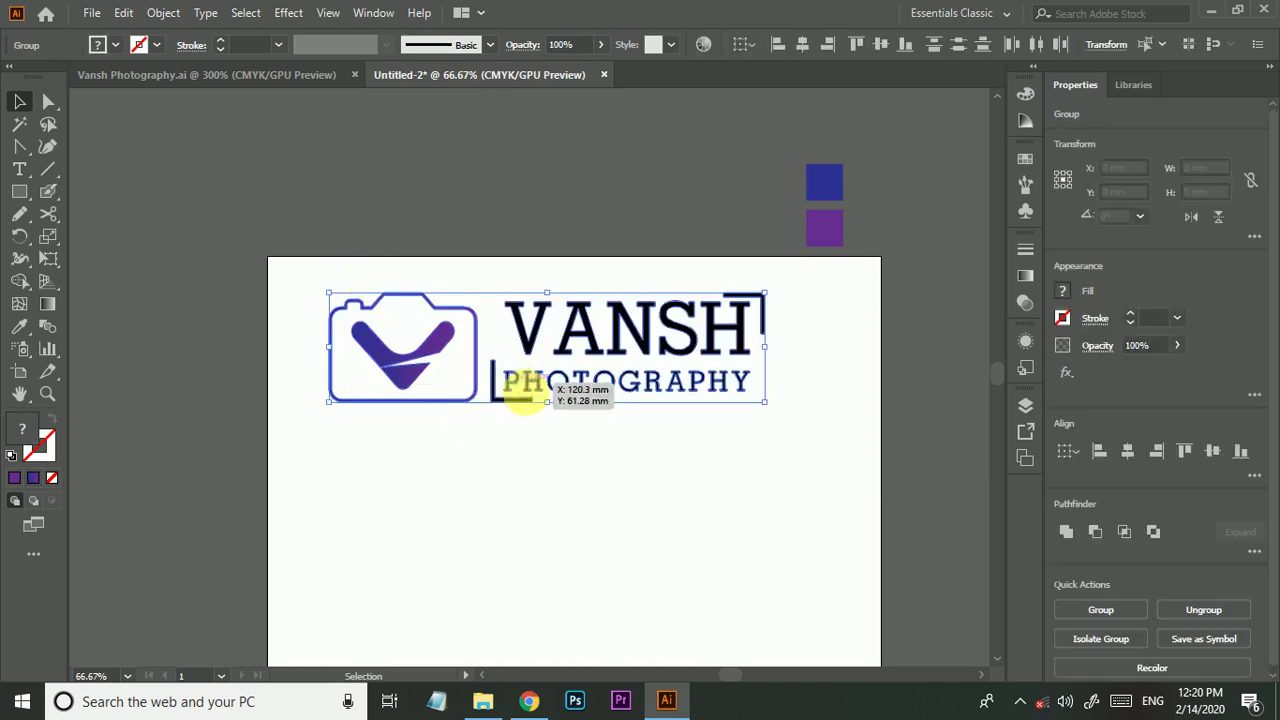
pyautogui.hotkey('ctrl', '-')
pyautogui.moveTo(573, 447); pyautogui.dragTo(544, 342)
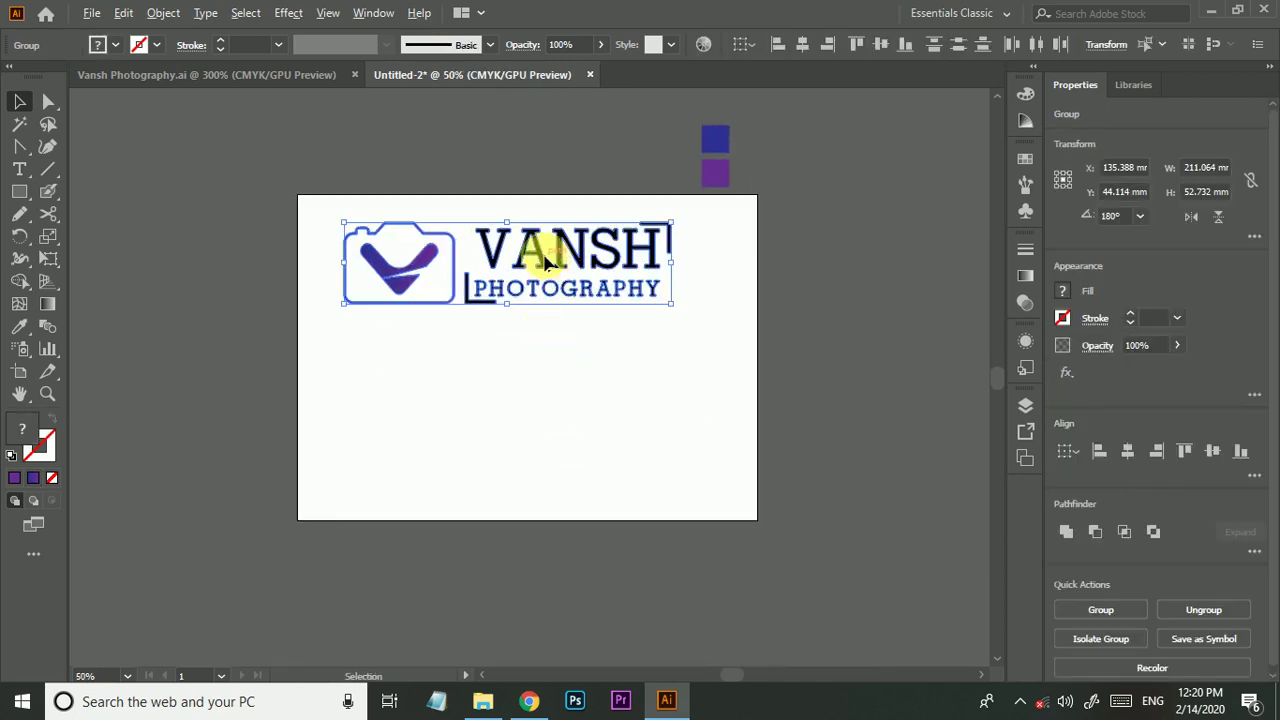
pyautogui.click(612, 360)
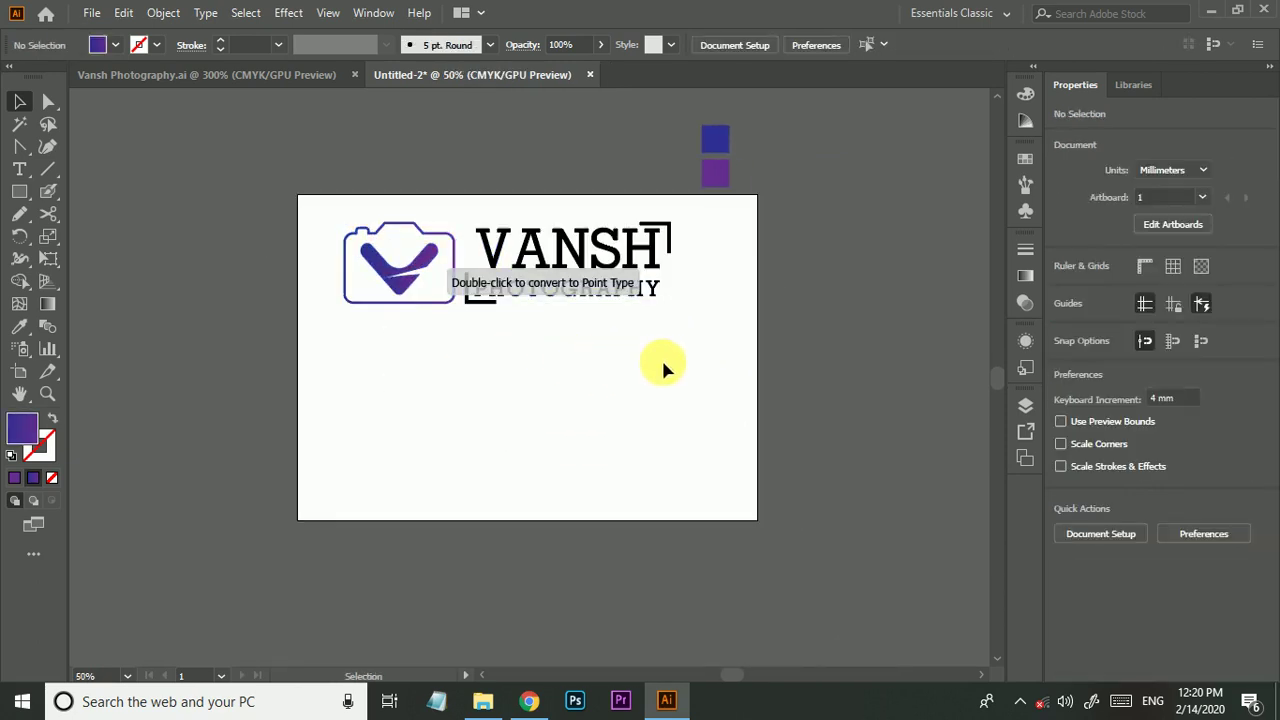
pyautogui.moveTo(655, 328); pyautogui.dragTo(661, 380)
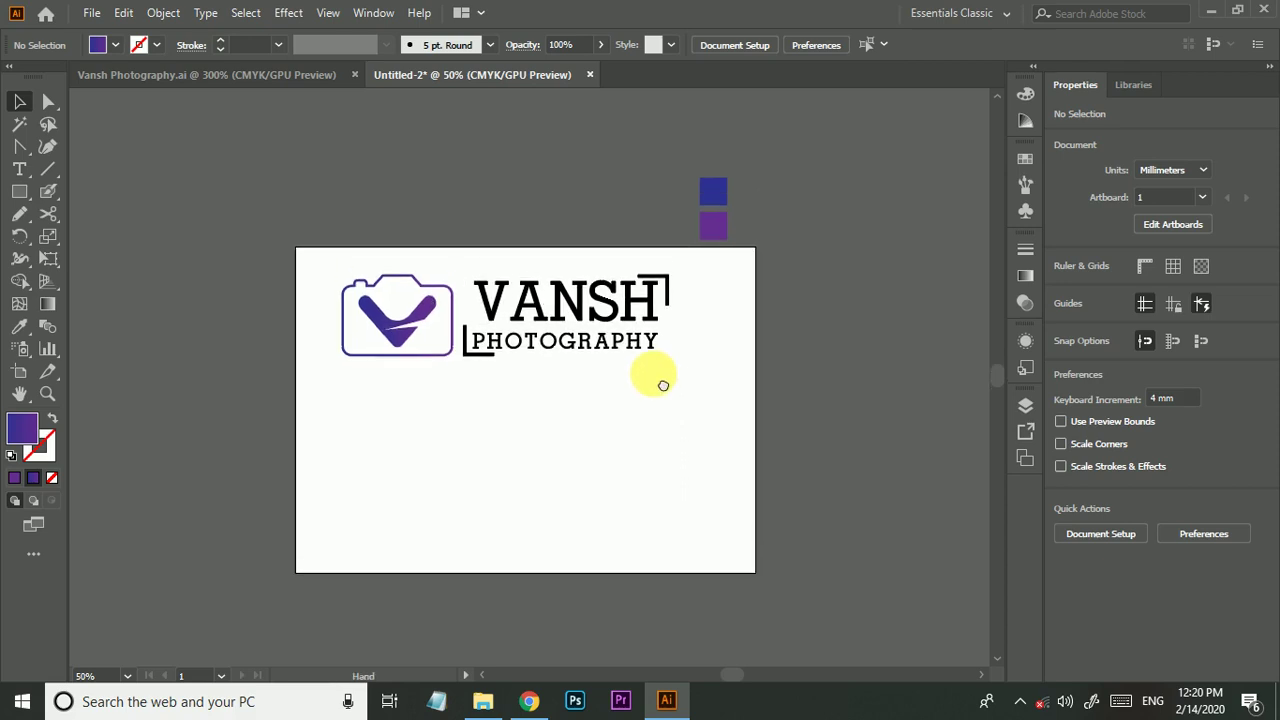
pyautogui.scroll(1, 606, 322)
pyautogui.scroll(1, 551, 297)
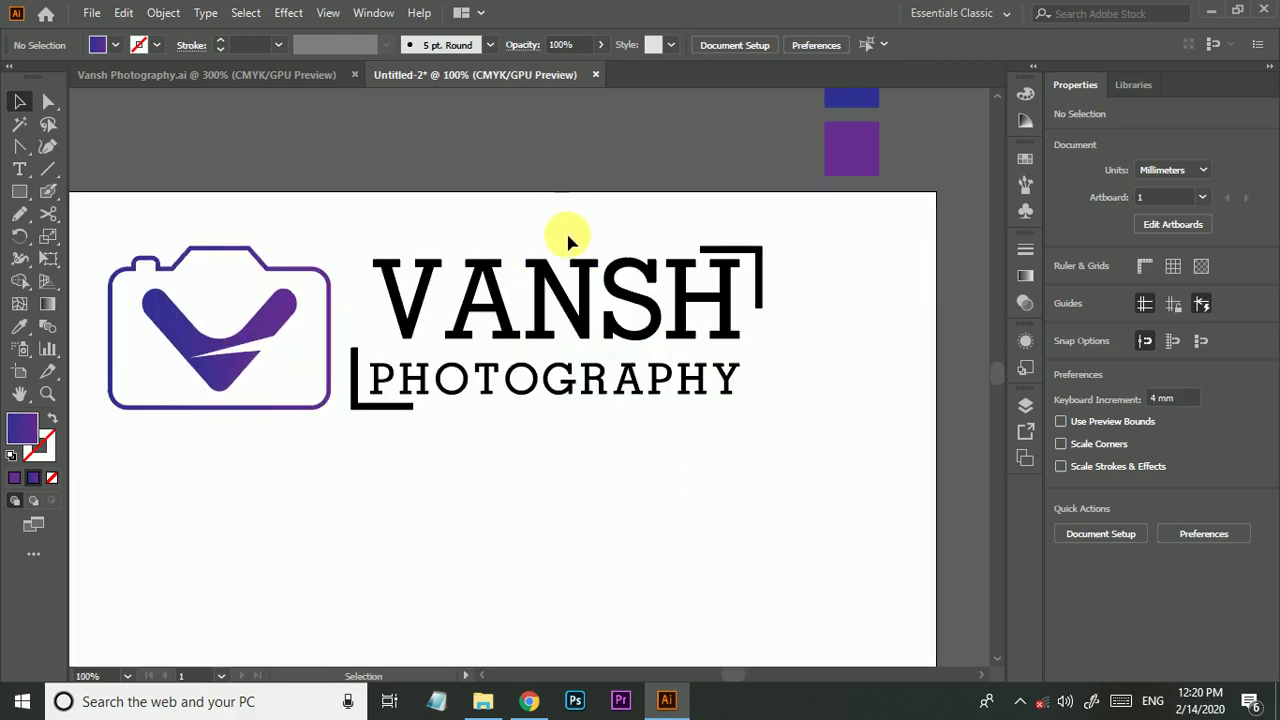
pyautogui.moveTo(571, 243)
pyautogui.mouseDown()
pyautogui.moveTo(593, 320)
pyautogui.moveTo(583, 350)
pyautogui.mouseUp()
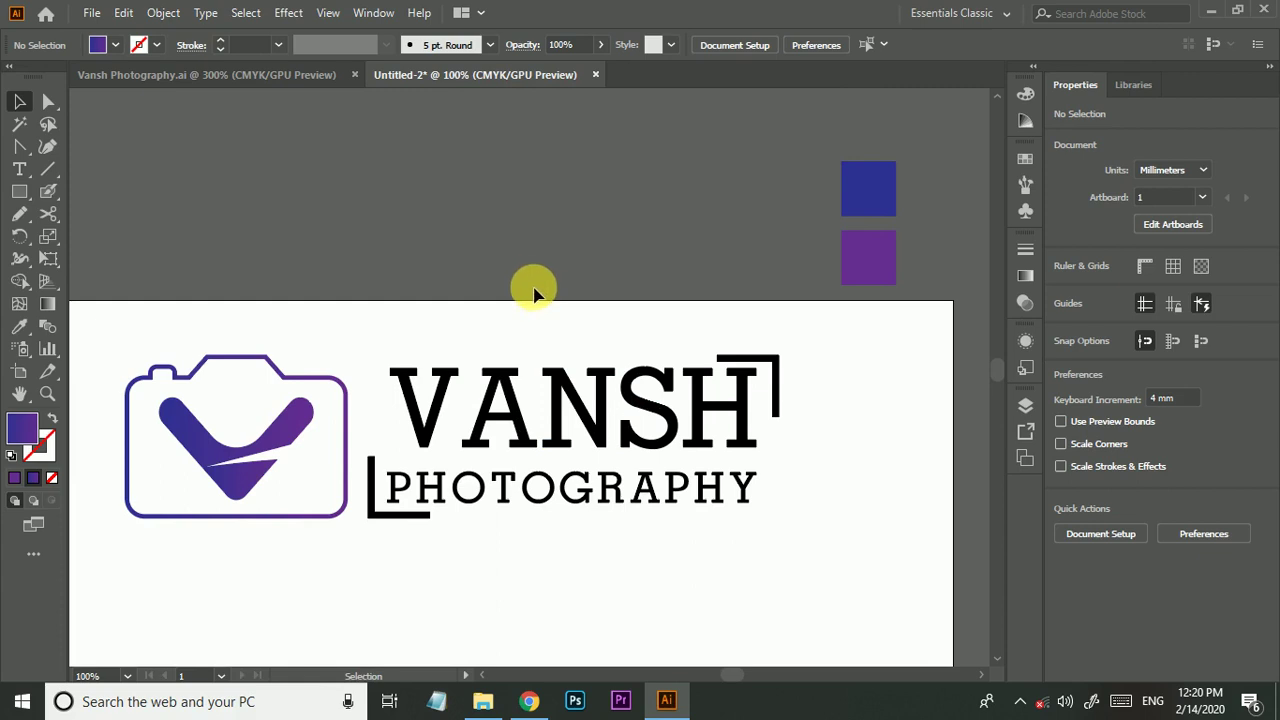
pyautogui.scroll(1, 563, 277)
pyautogui.scroll(-1, 557, 279)
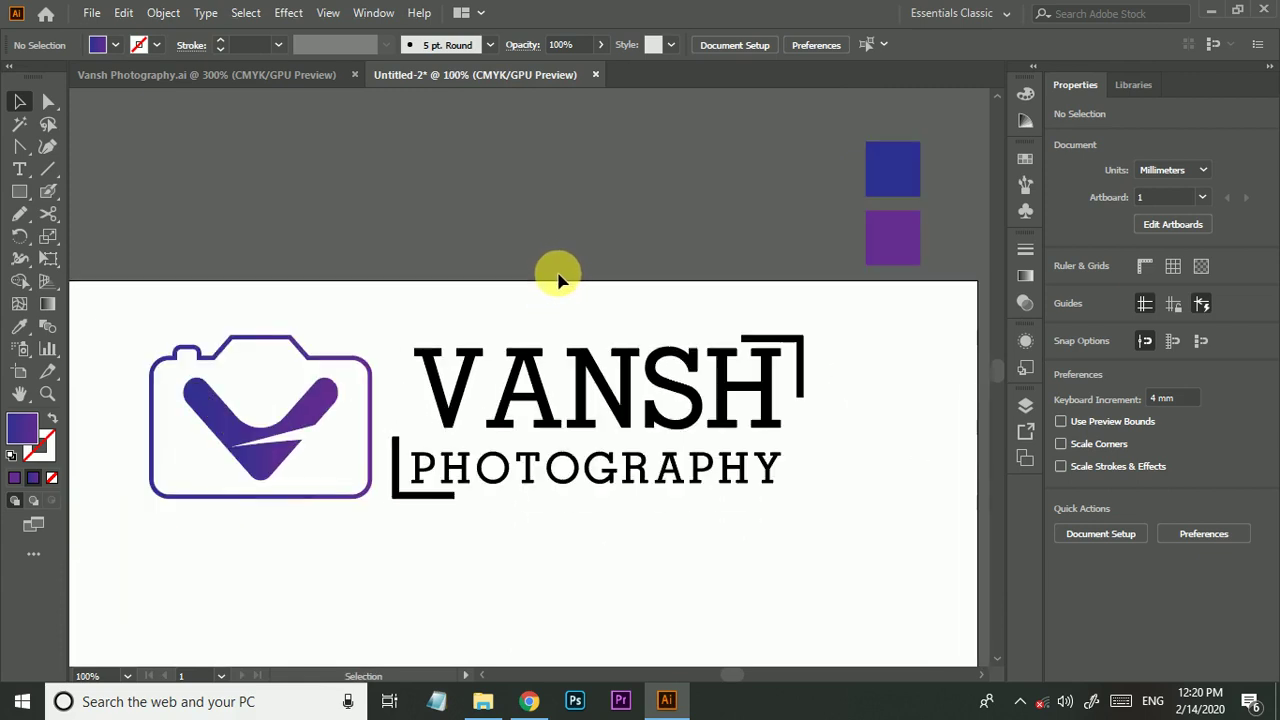